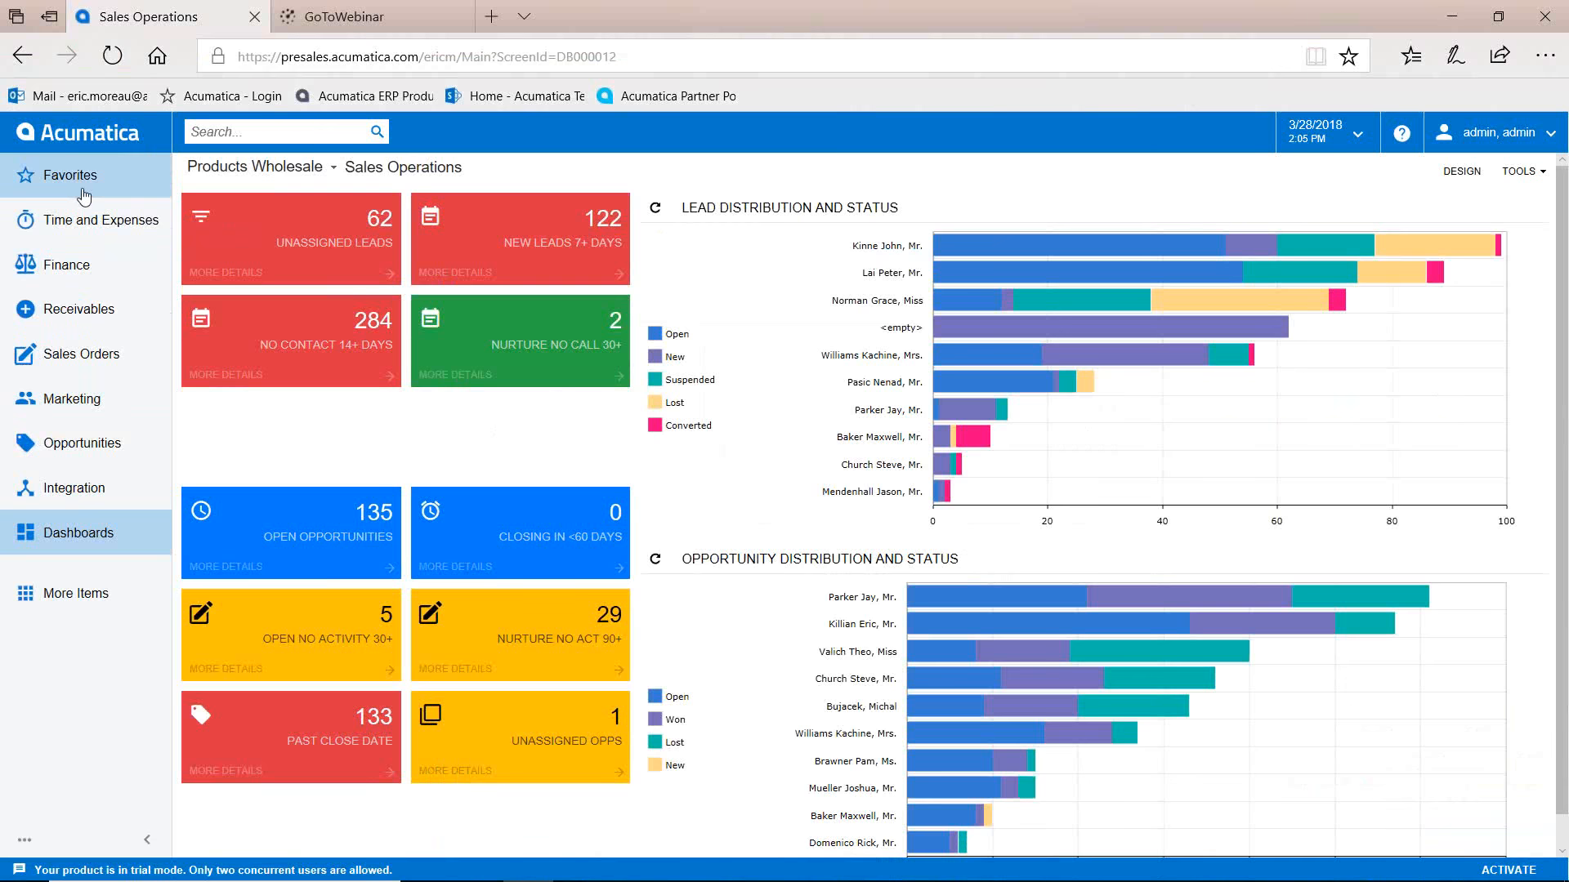
Step: Load the Import CR Leads scenario on the Import by Scenario screen, filtering the lookup by 'lead'
{"action": "left_click", "coordinate": [74, 493]}
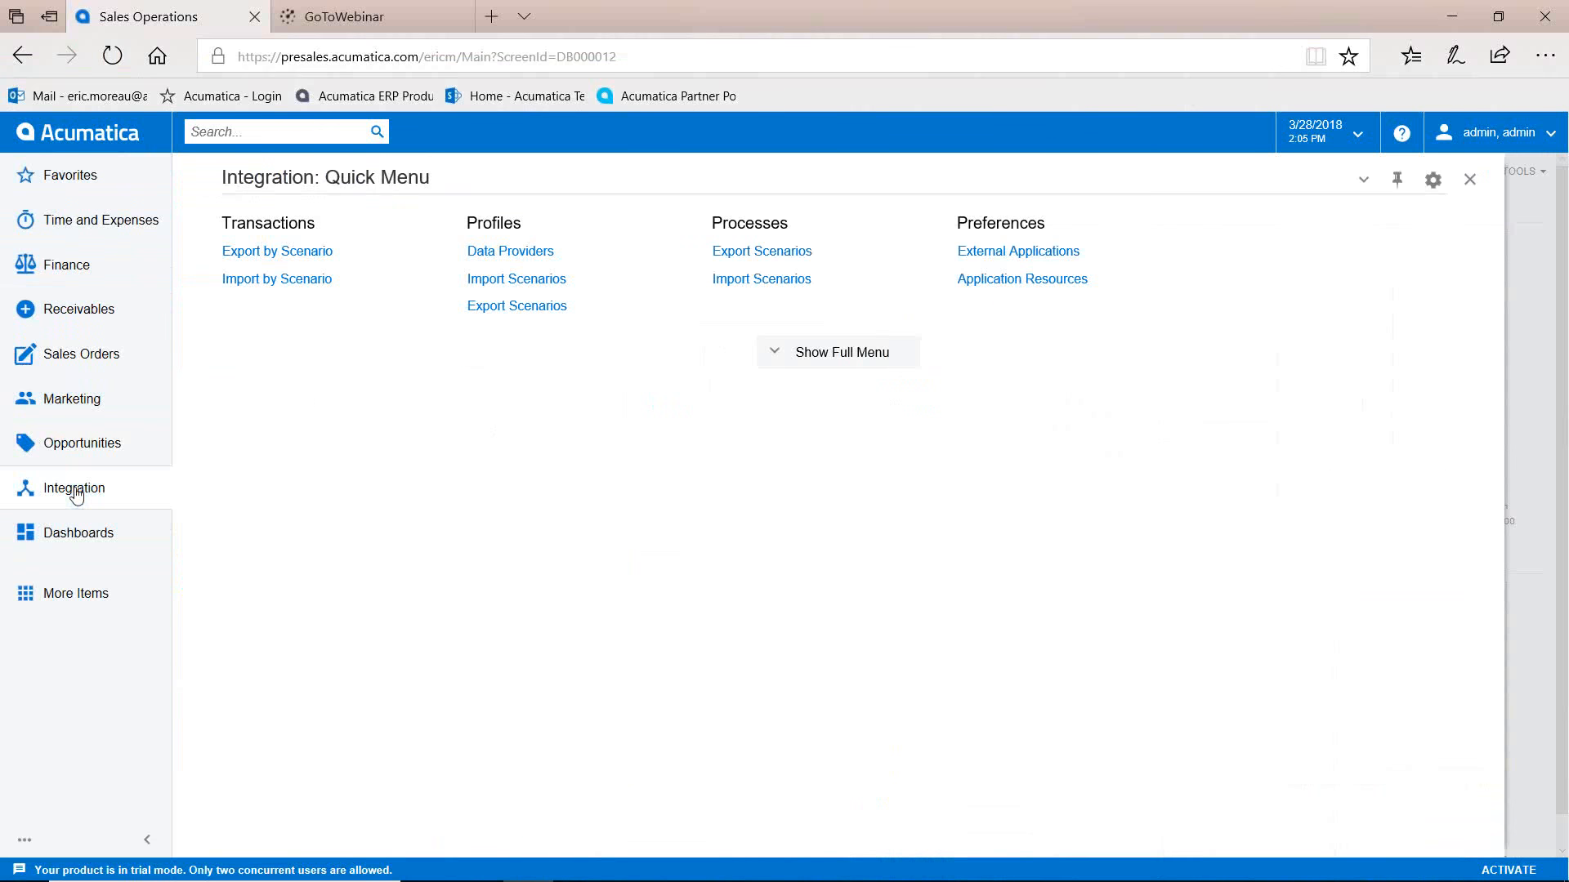
{"action": "left_click", "coordinate": [276, 279]}
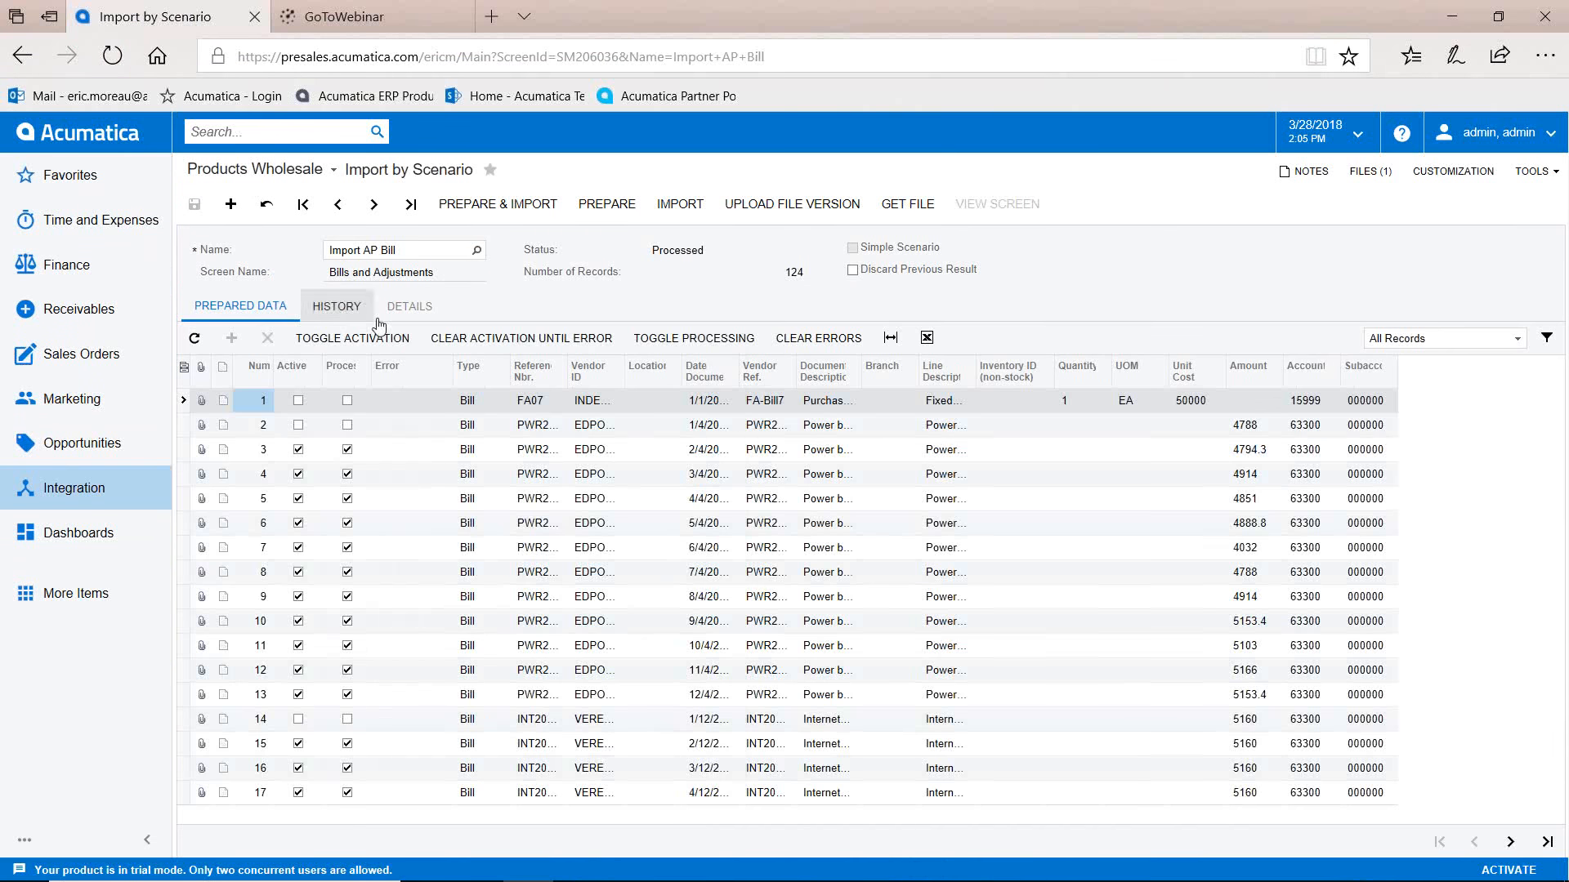
{"action": "left_click", "coordinate": [476, 251]}
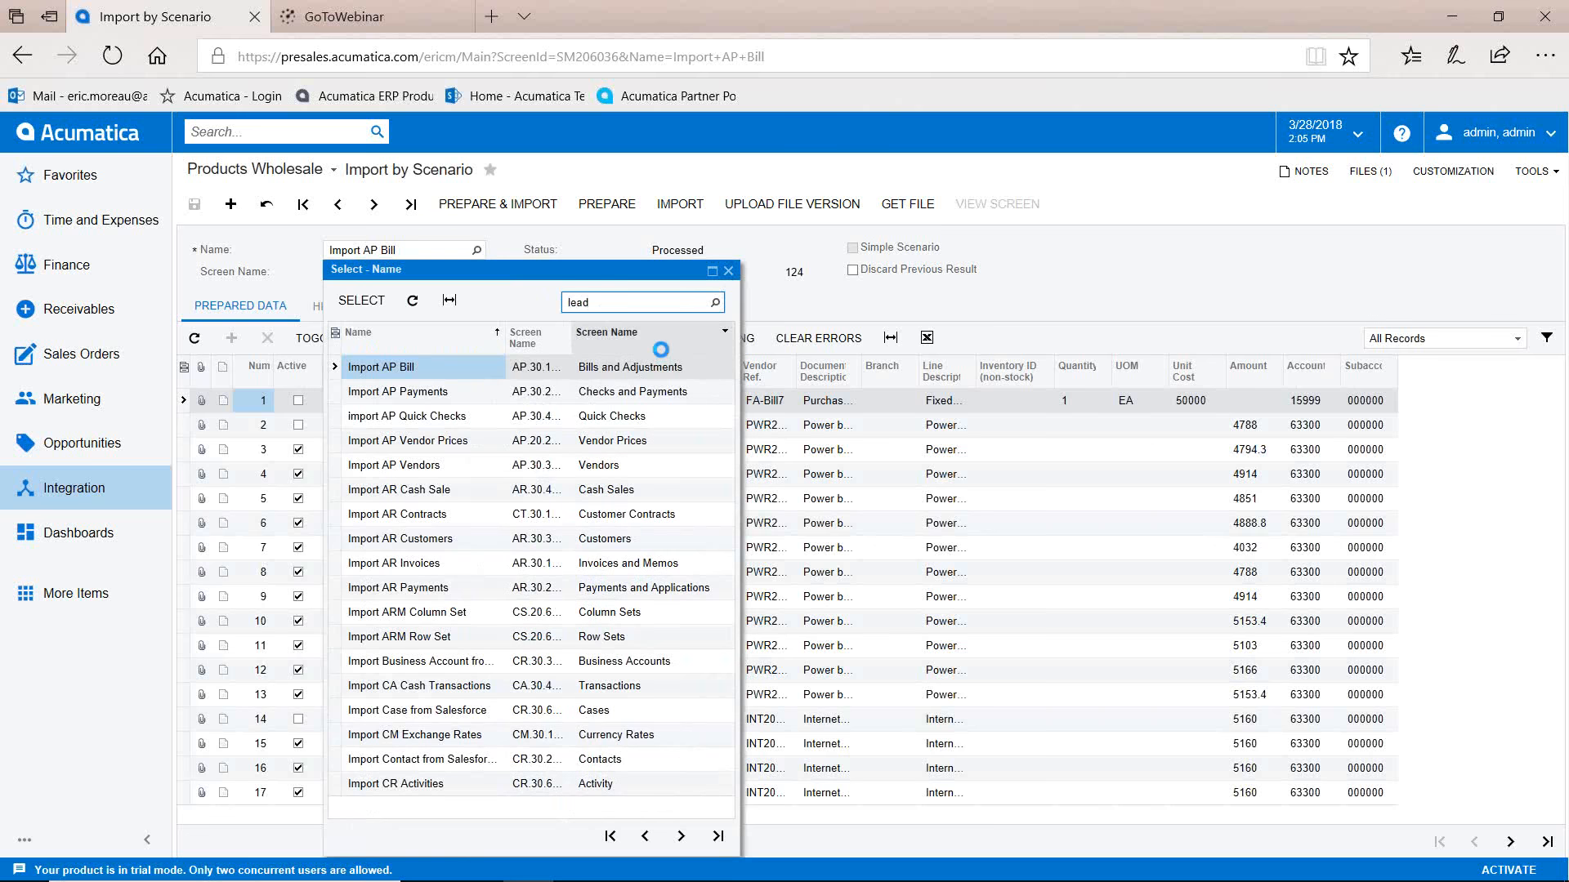
{"action": "left_click", "coordinate": [450, 372]}
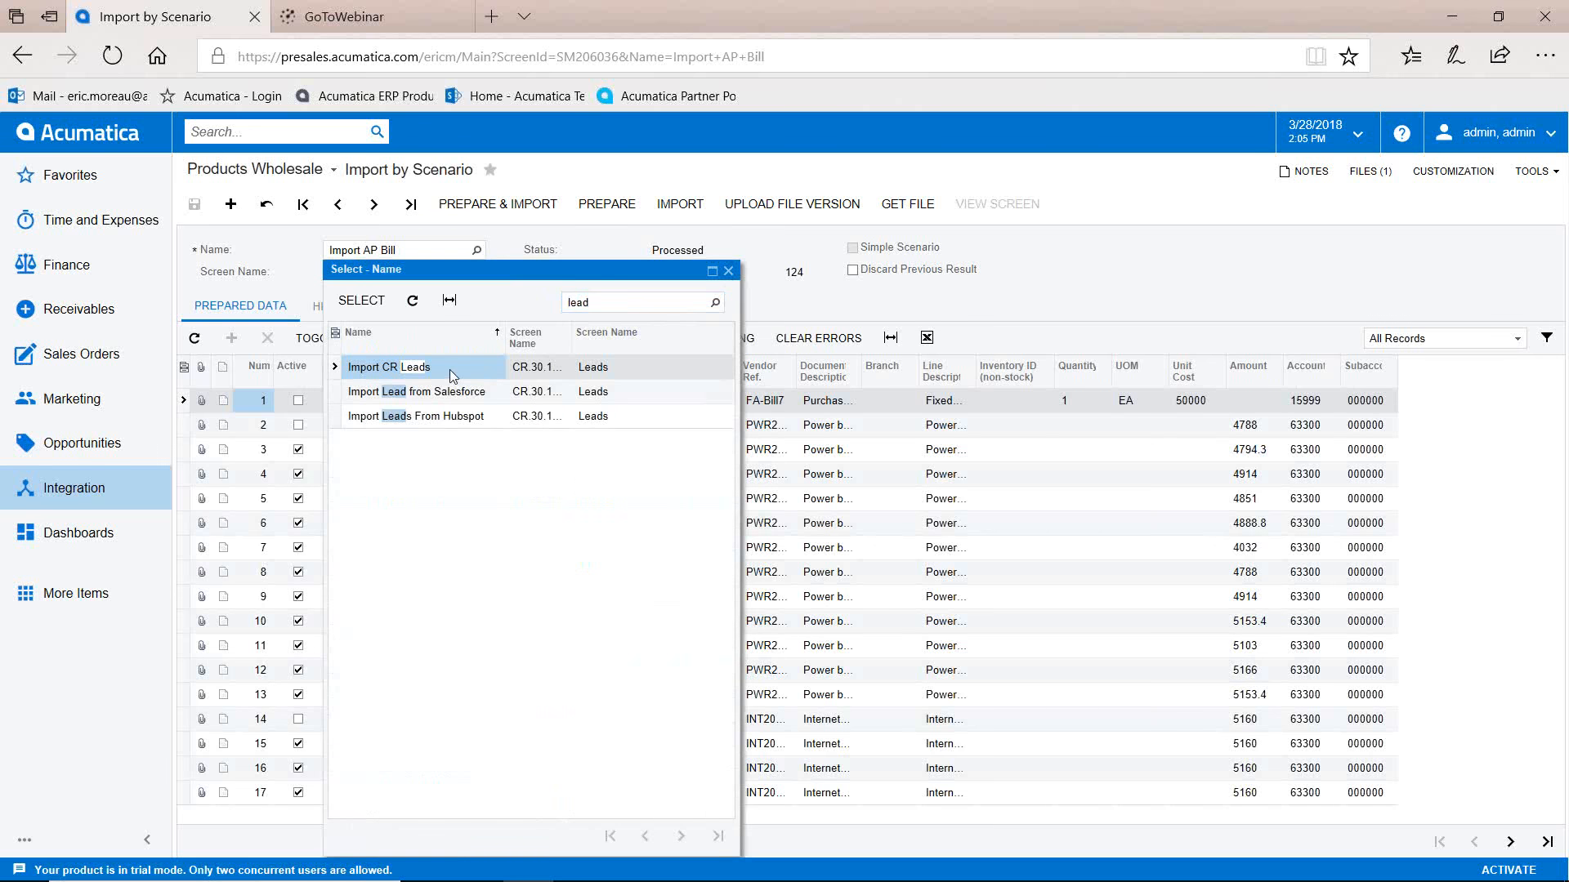
{"action": "left_click", "coordinate": [361, 300]}
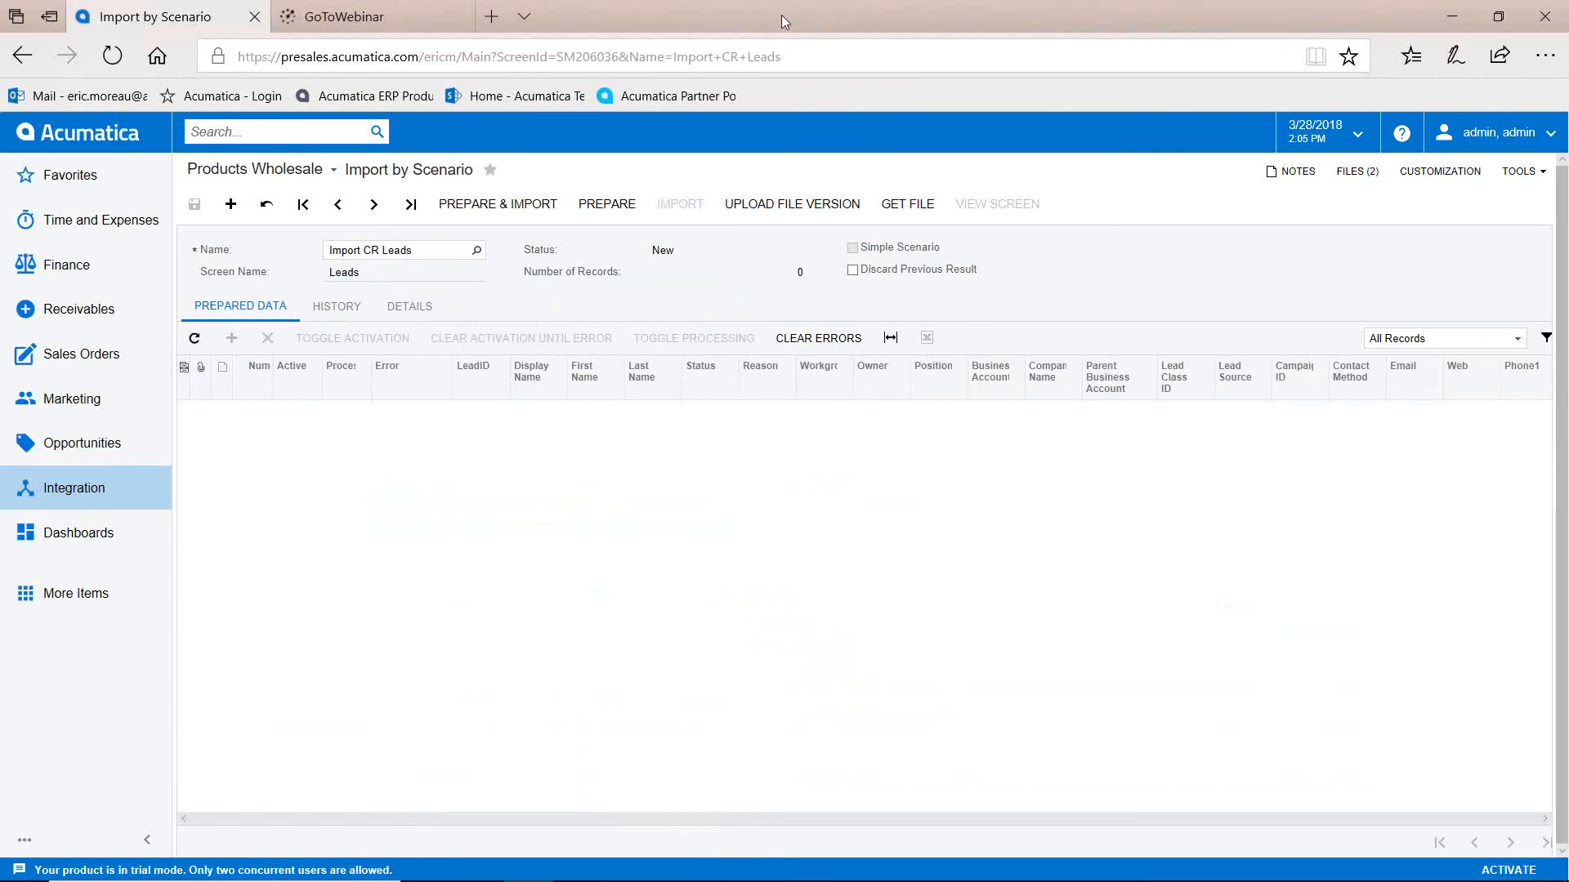
{"action": "left_click_drag", "start_coordinate": [781, 14], "coordinate": [1565, 2]}
{"action": "left_click", "coordinate": [962, 8]}
{"action": "left_click_drag", "start_coordinate": [1111, 20], "coordinate": [1568, 18]}
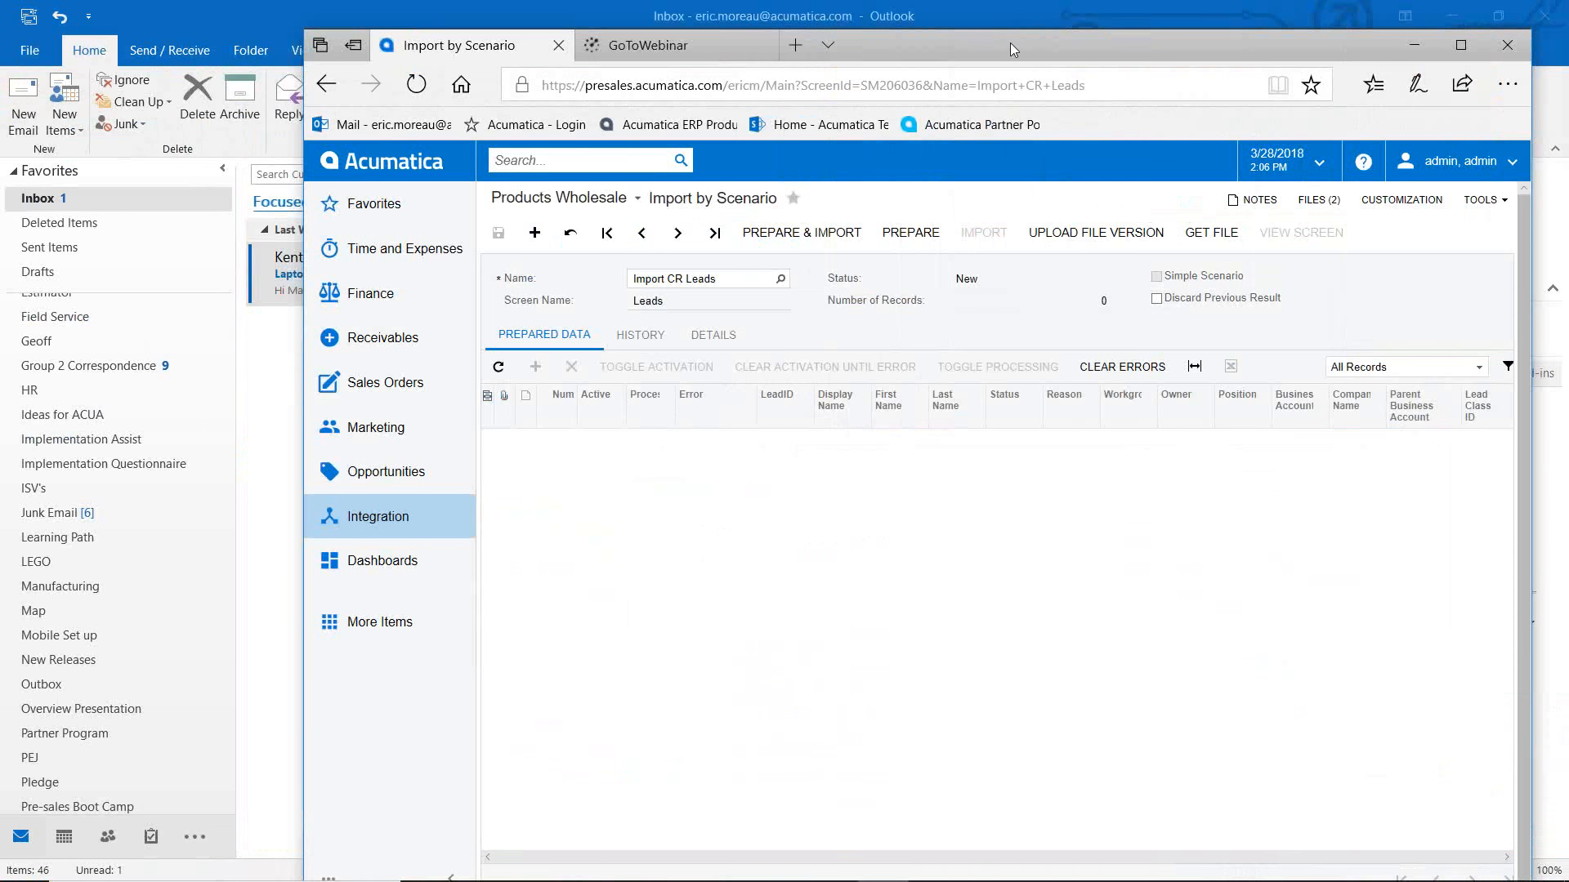
{"action": "left_click_drag", "start_coordinate": [1010, 42], "coordinate": [919, 150]}
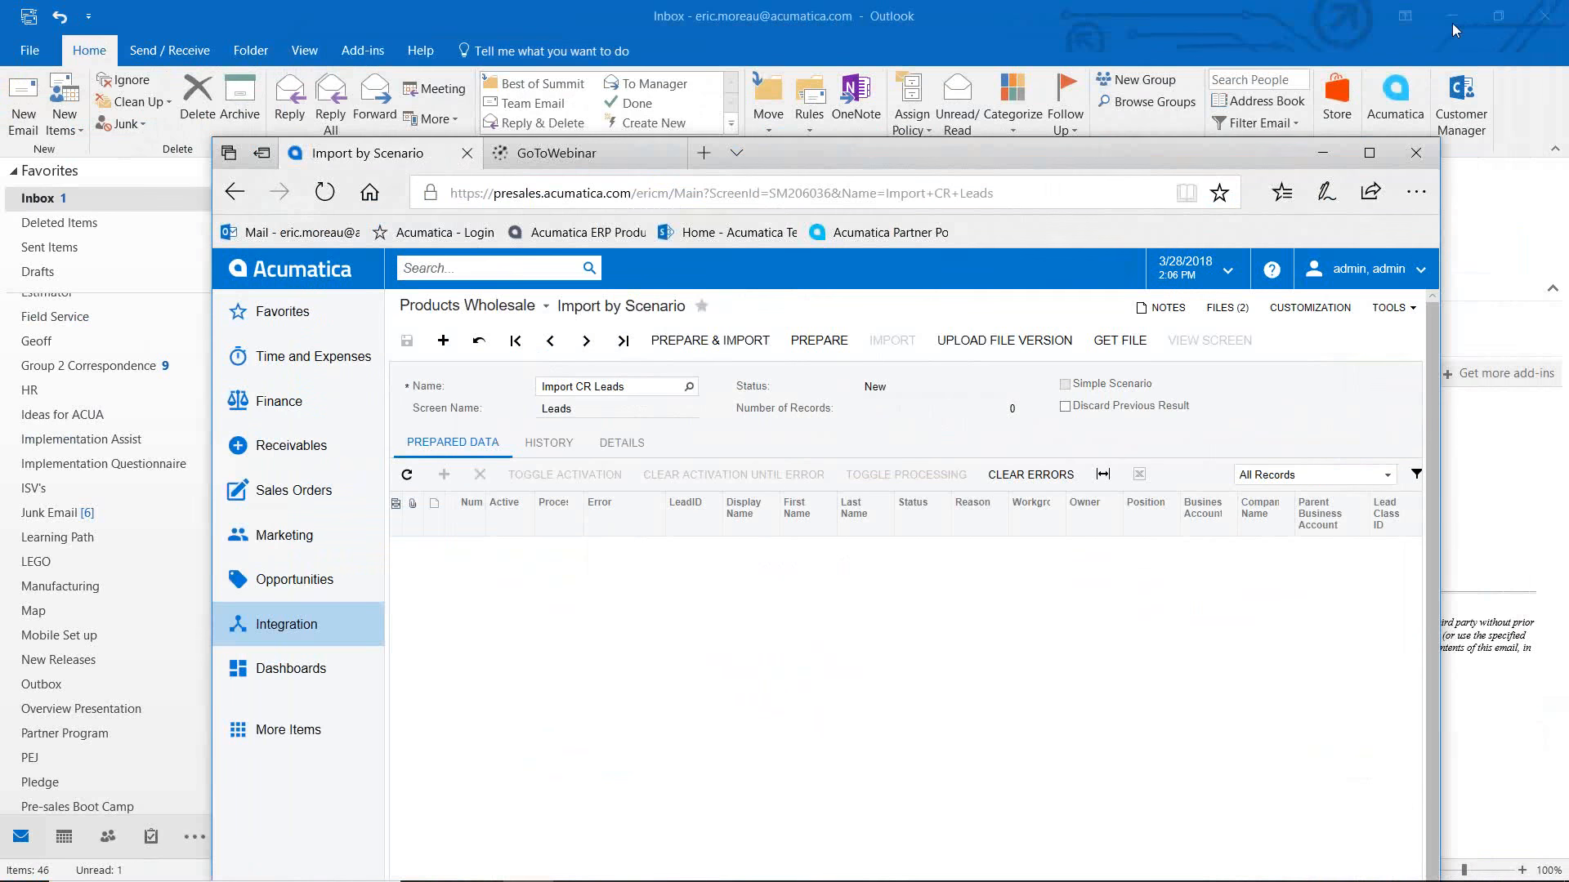
{"action": "double_click", "coordinate": [909, 8]}
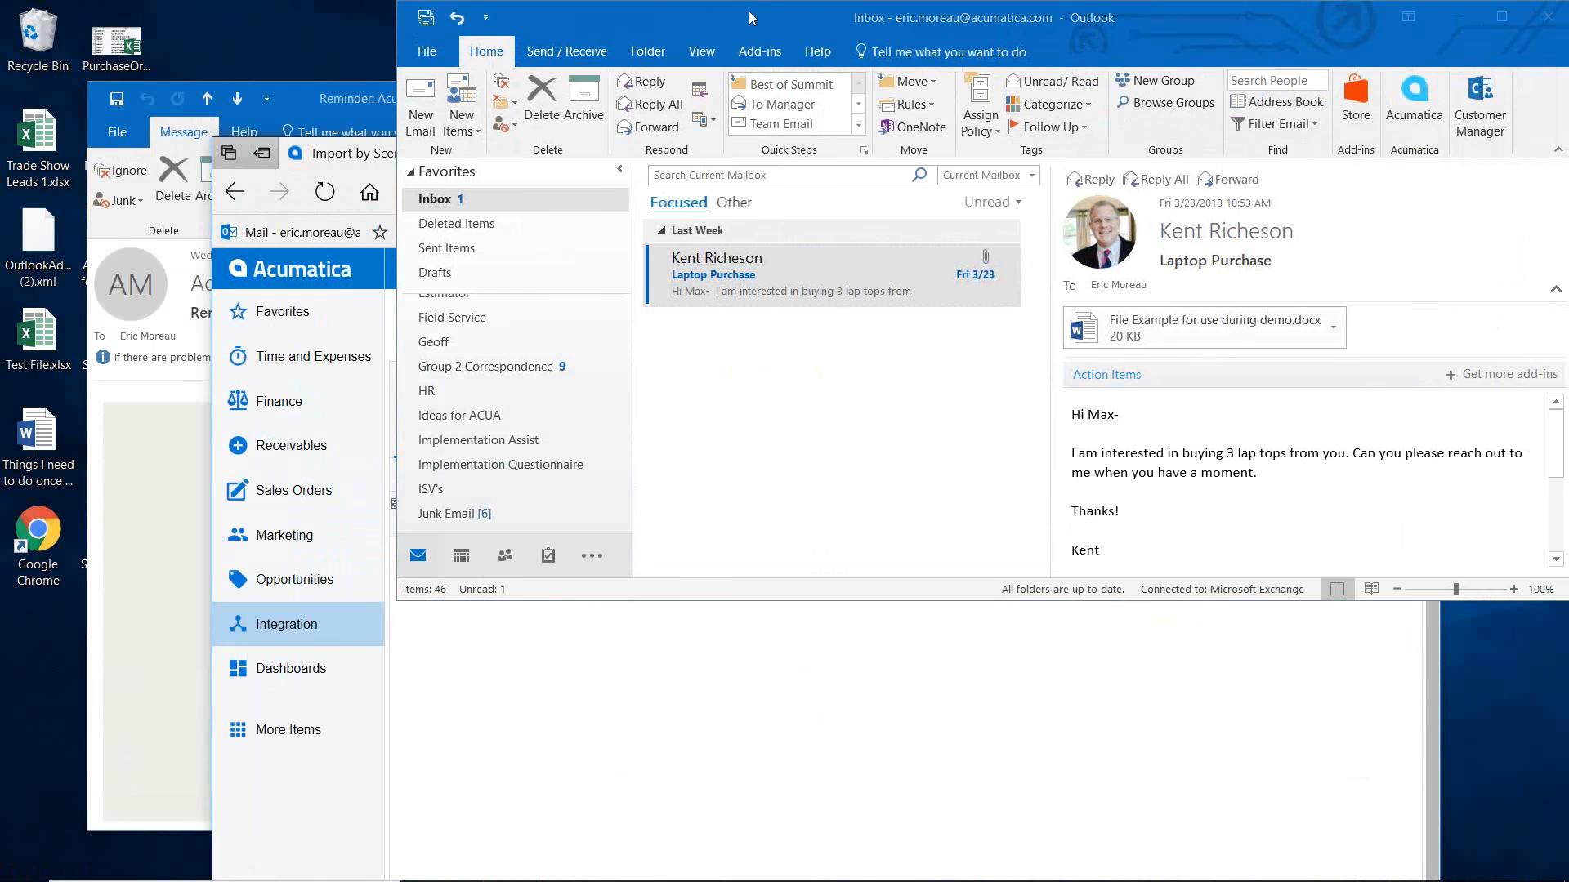
{"action": "left_click", "coordinate": [292, 91]}
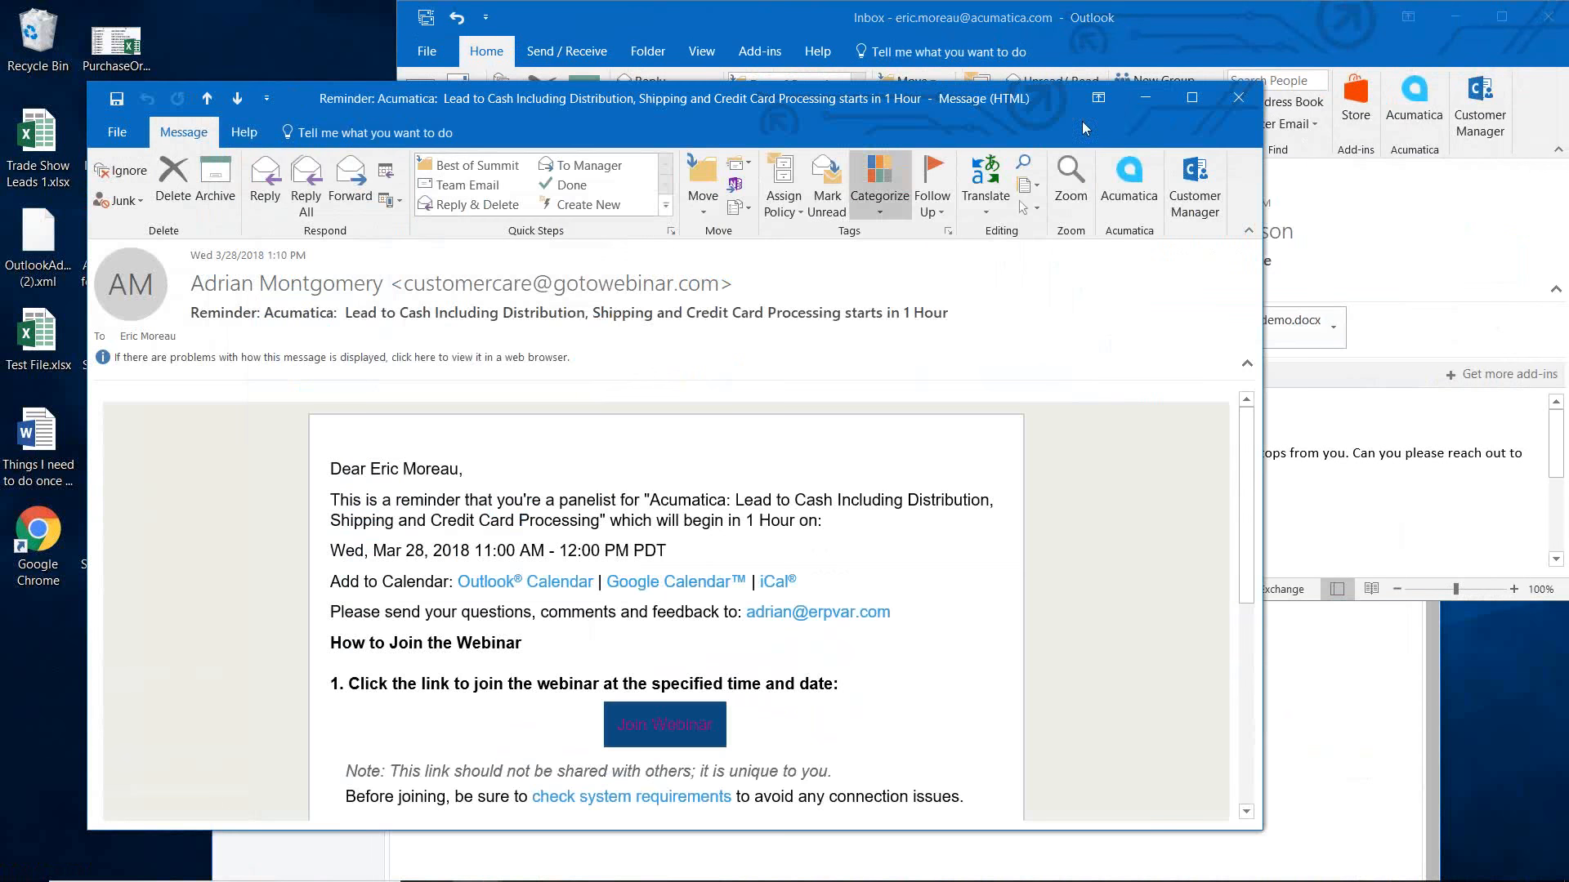
{"action": "left_click", "coordinate": [1157, 106]}
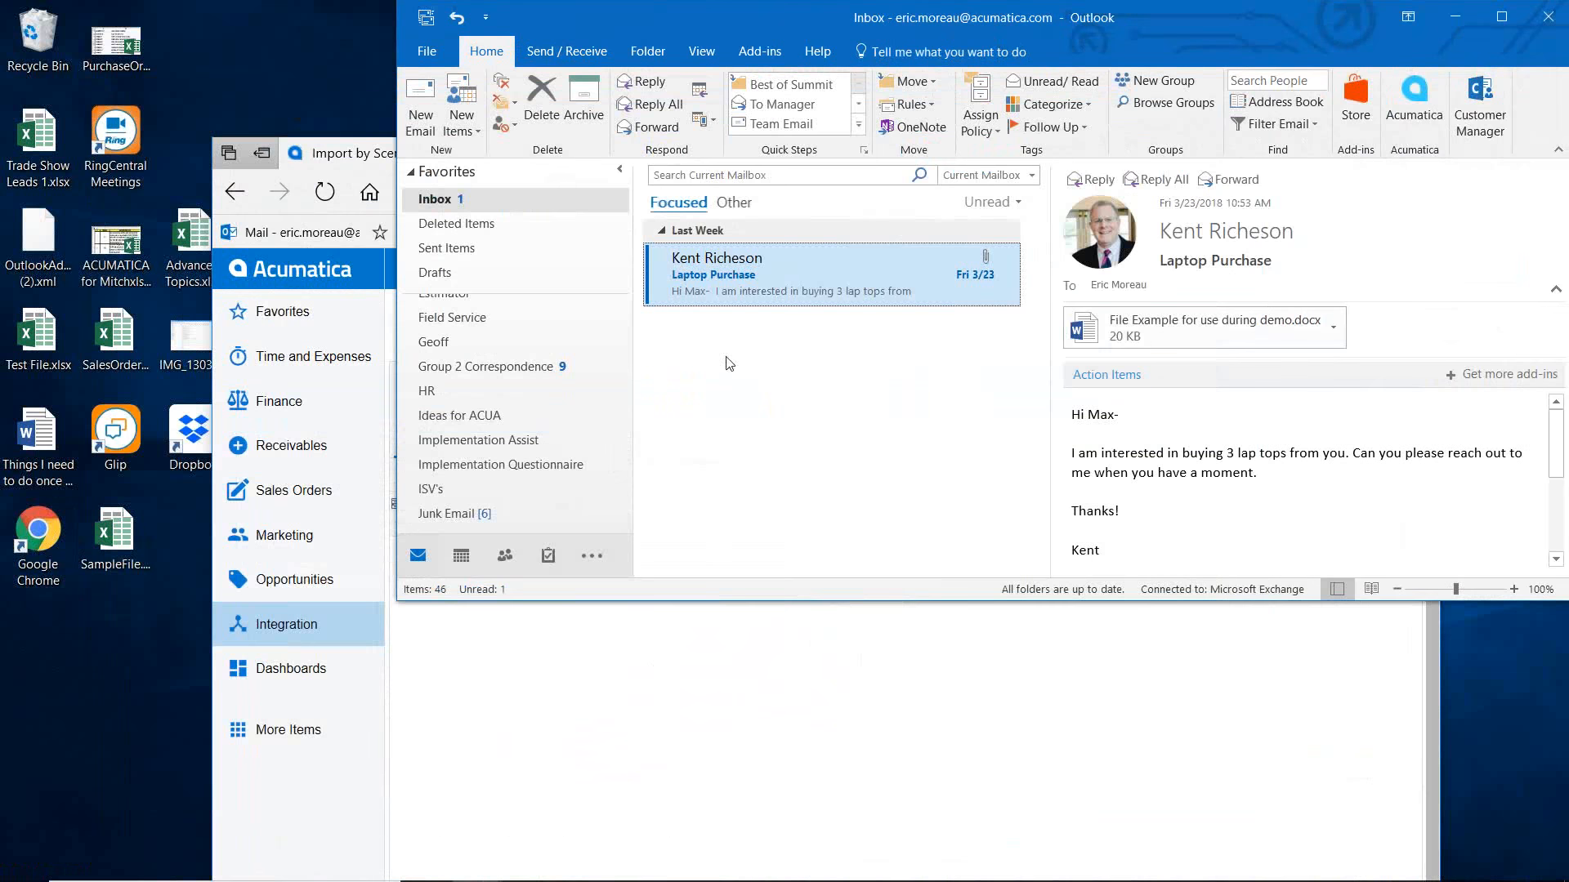
{"action": "left_click_drag", "start_coordinate": [748, 20], "coordinate": [798, 621]}
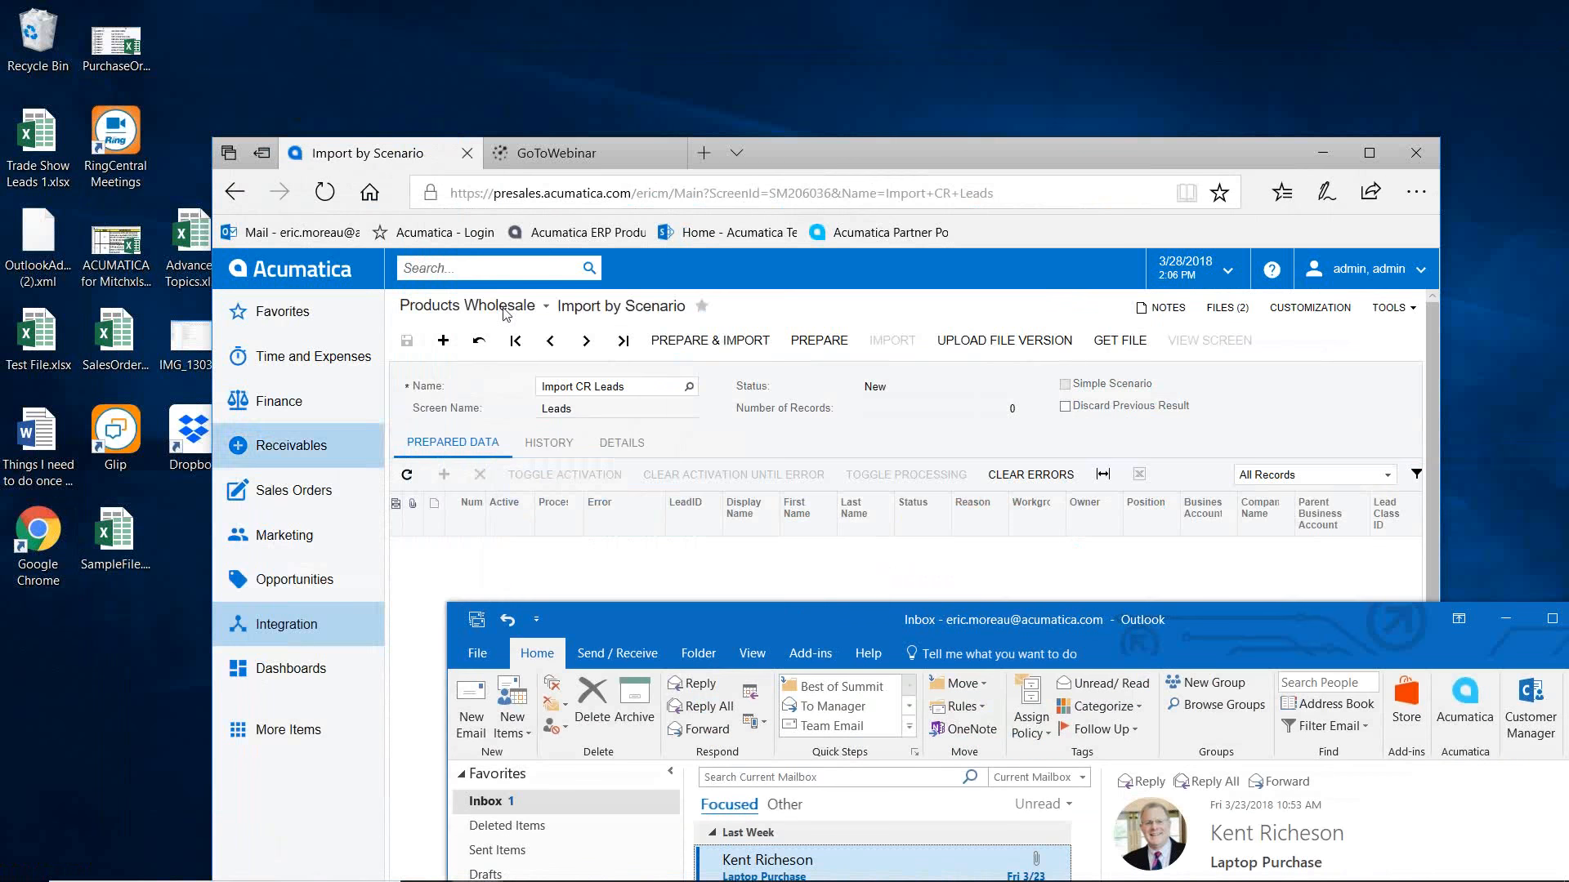
{"action": "left_click_drag", "start_coordinate": [840, 153], "coordinate": [964, 143]}
{"action": "left_click_drag", "start_coordinate": [273, 443], "coordinate": [1077, 426]}
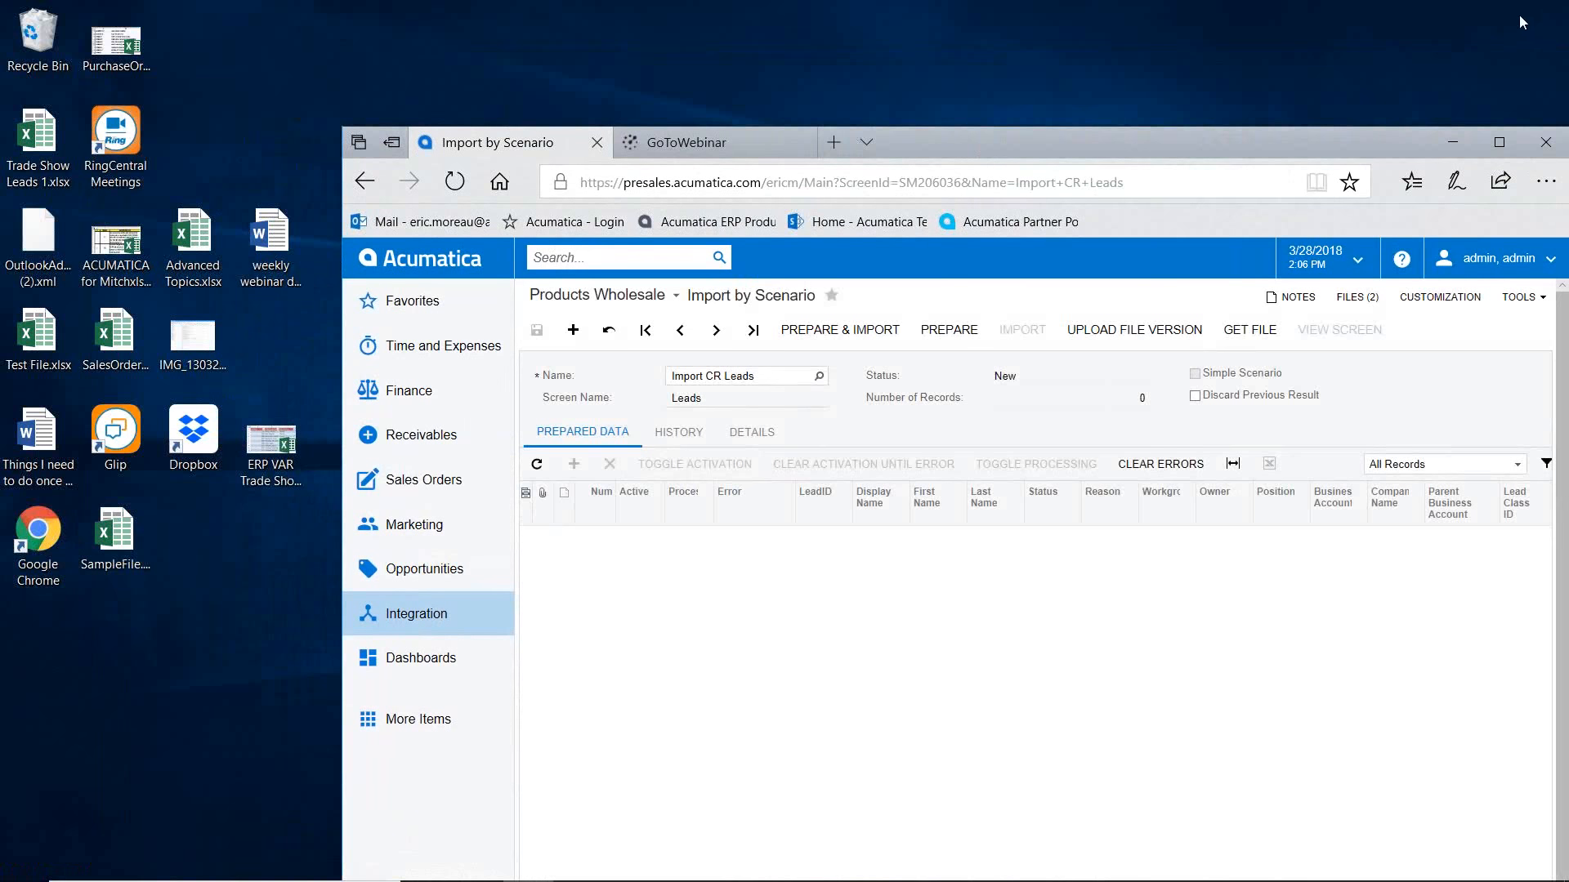
{"action": "left_click_drag", "start_coordinate": [956, 140], "coordinate": [564, 102]}
{"action": "left_click", "coordinate": [1142, 106]}
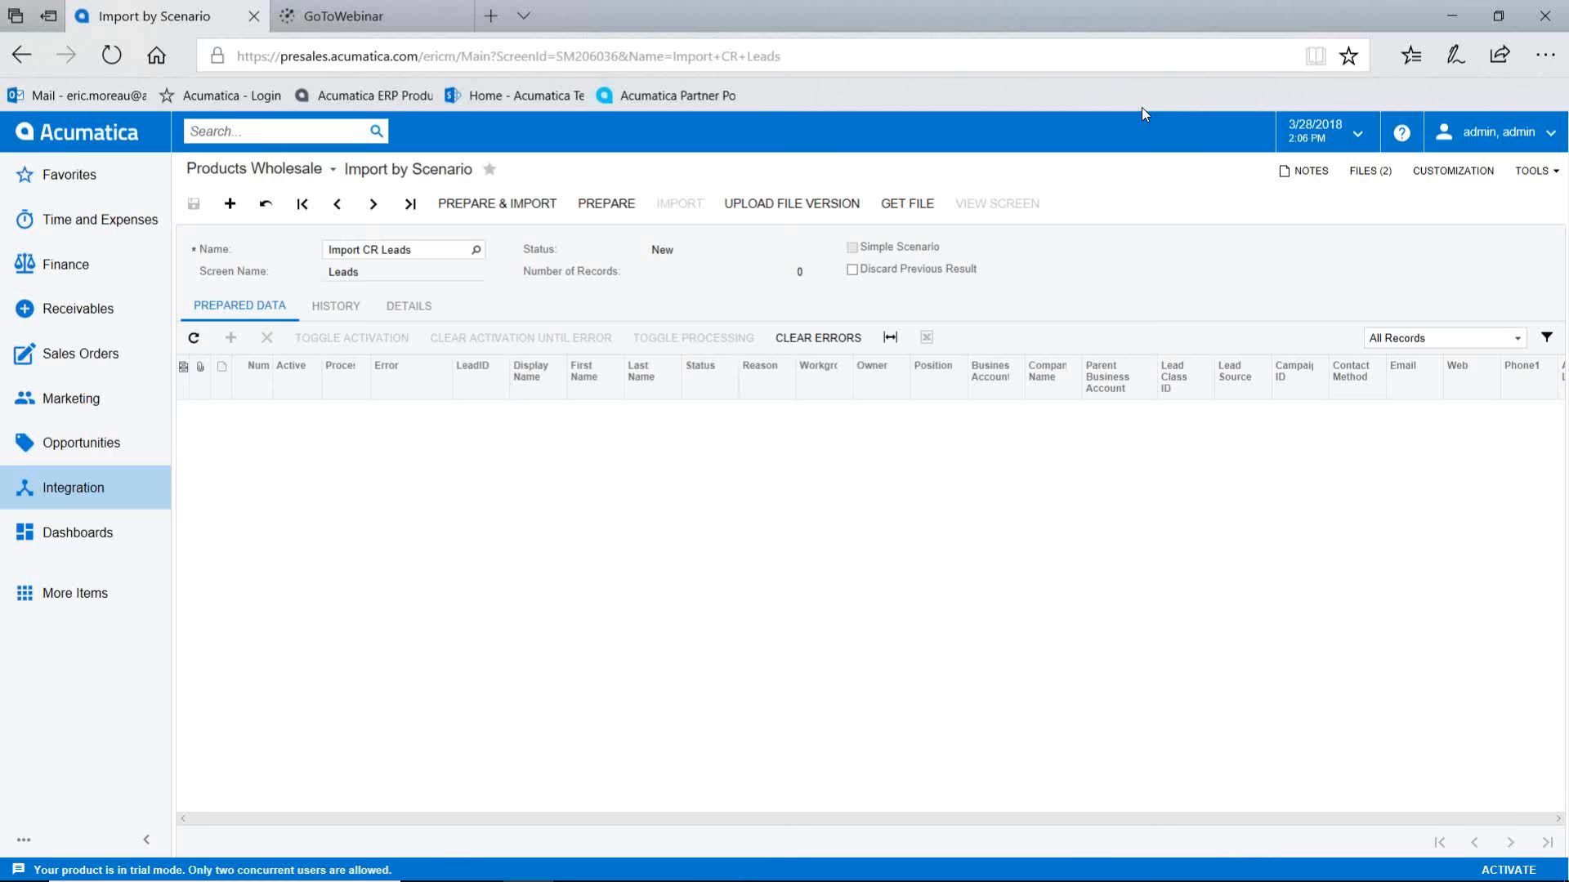
Step: Prepare the nine lead rows, mark all for processing, widen Display Name, and import with prepared data saved
{"action": "left_click", "coordinate": [608, 208]}
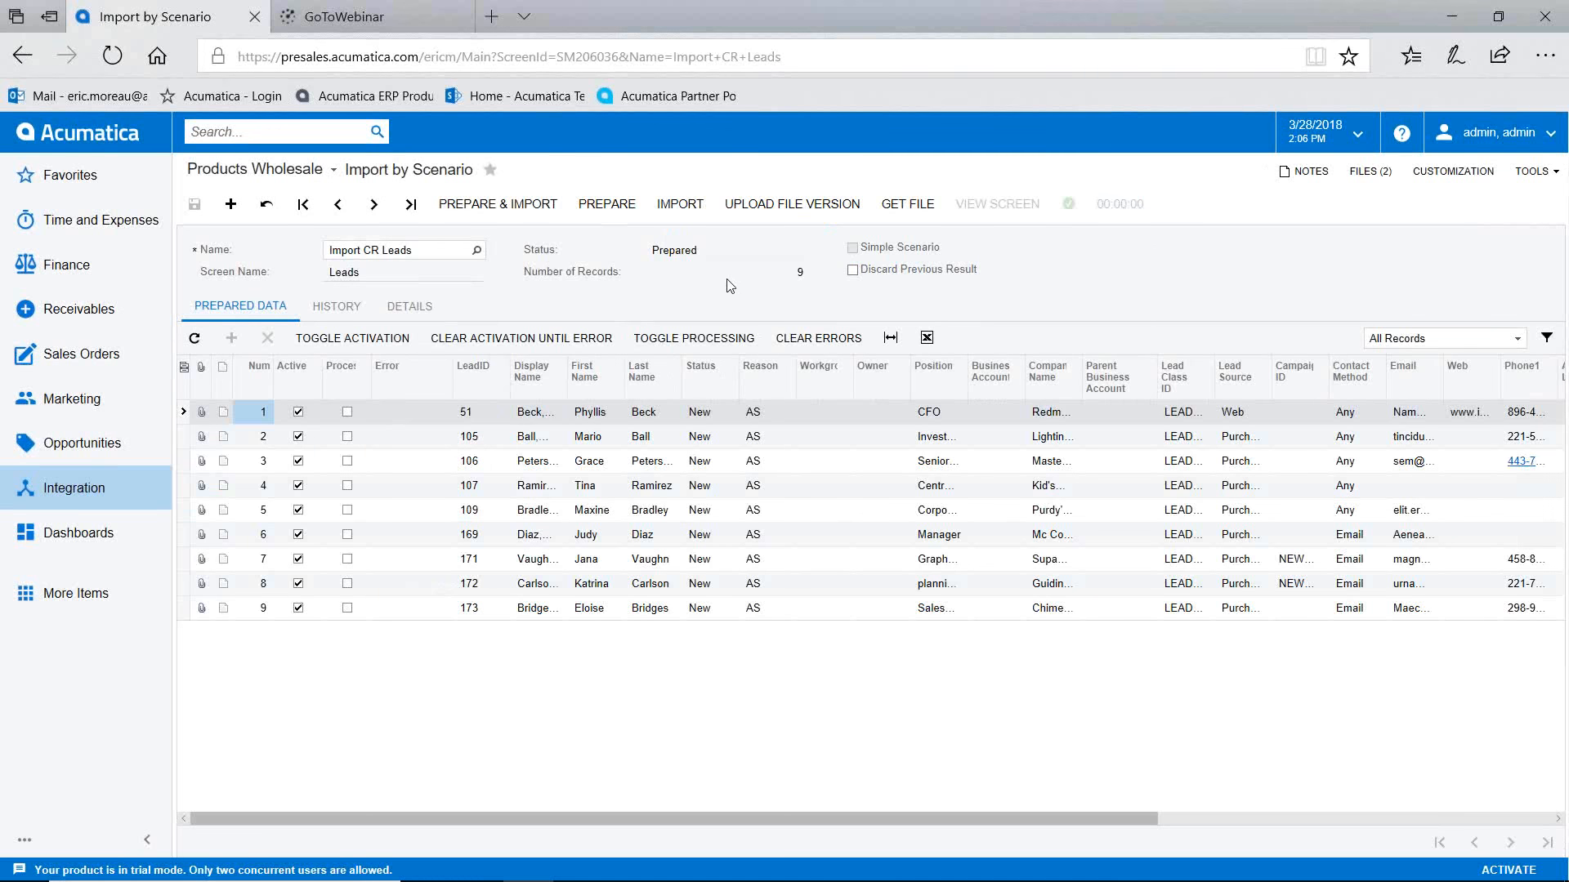
{"action": "left_click", "coordinate": [680, 332]}
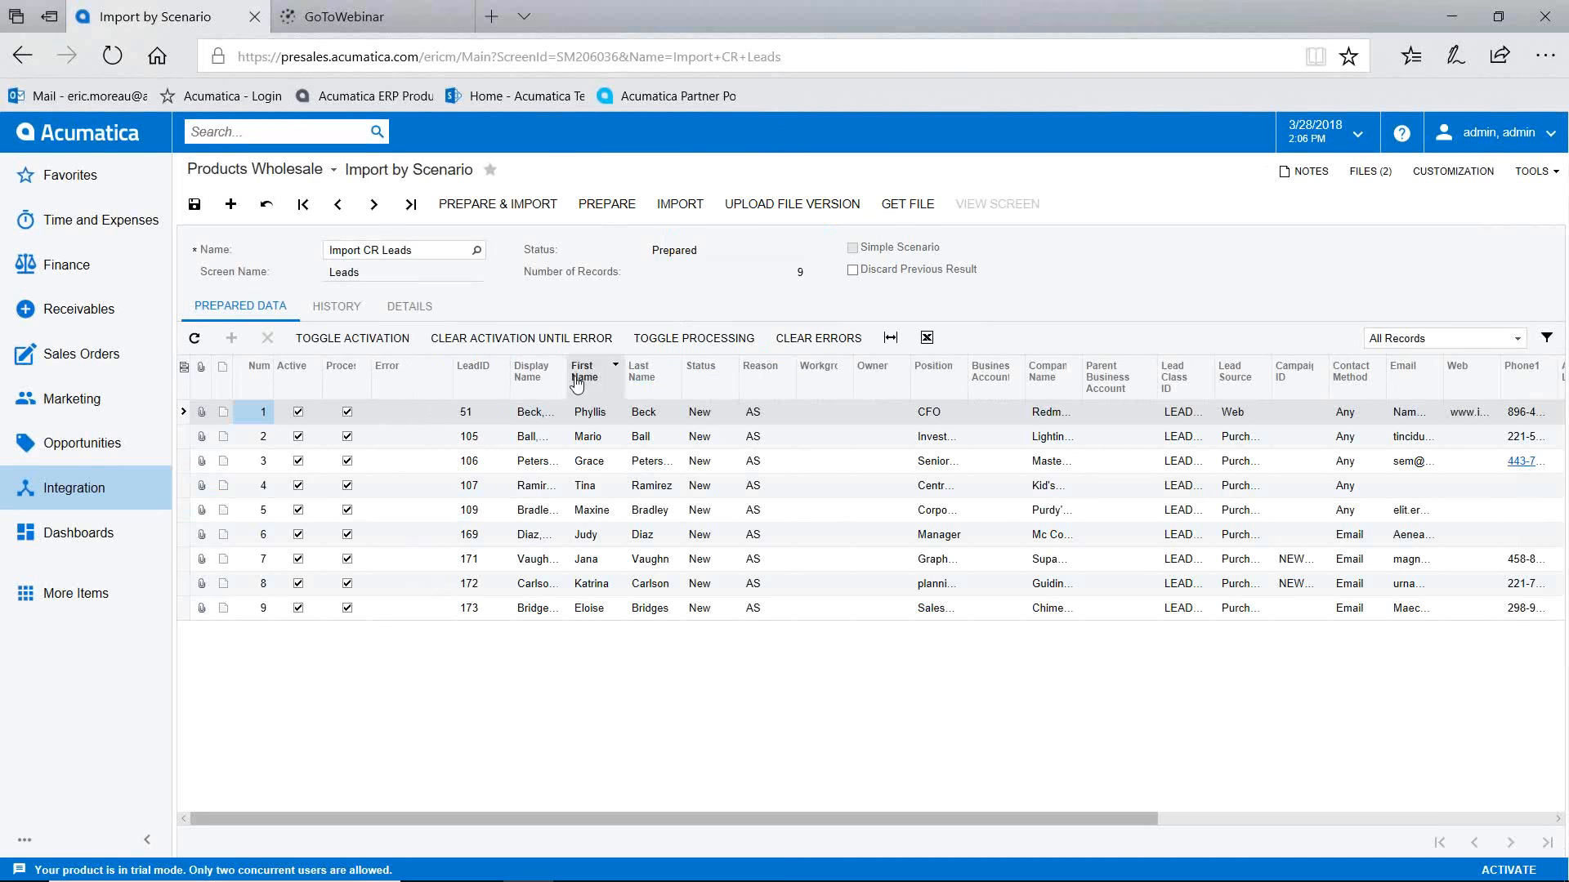
{"action": "left_click_drag", "start_coordinate": [568, 377], "coordinate": [615, 379]}
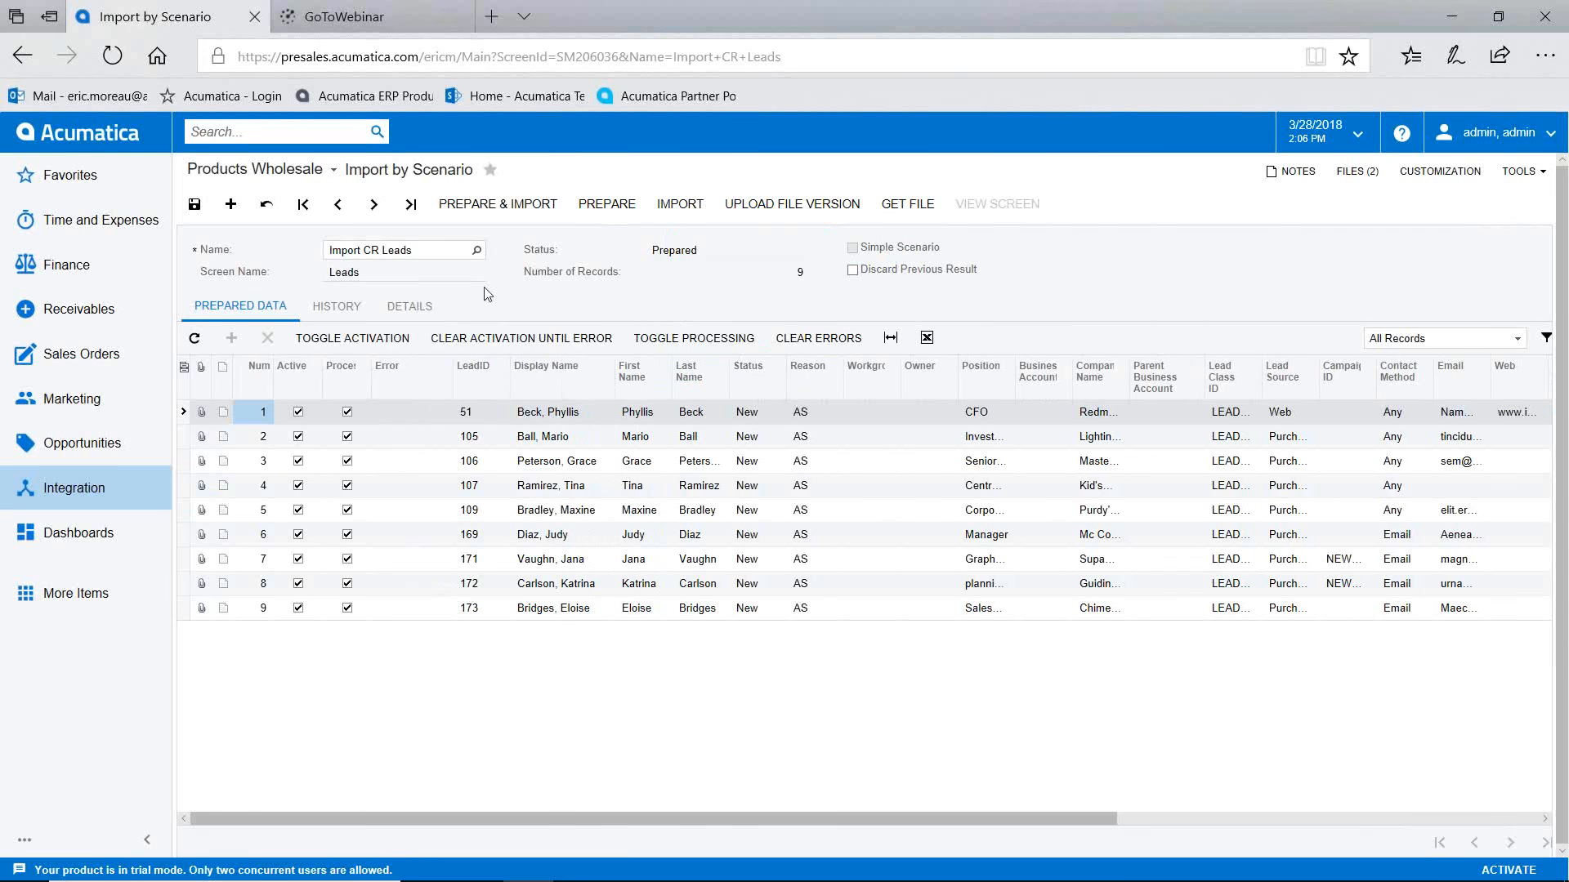
{"action": "left_click", "coordinate": [499, 214]}
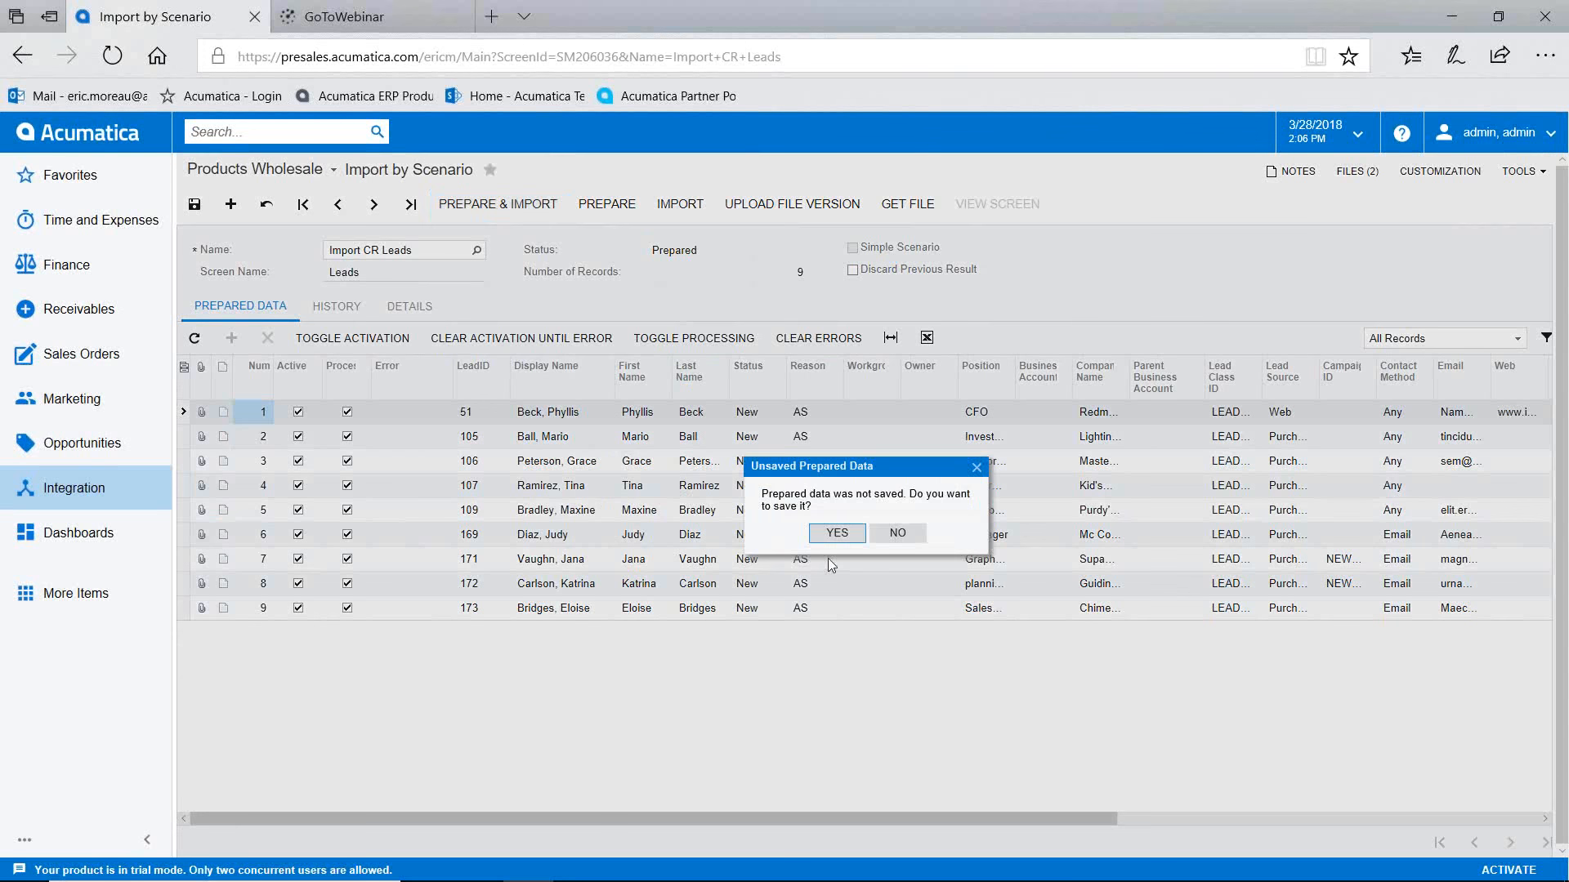
{"action": "left_click", "coordinate": [838, 534]}
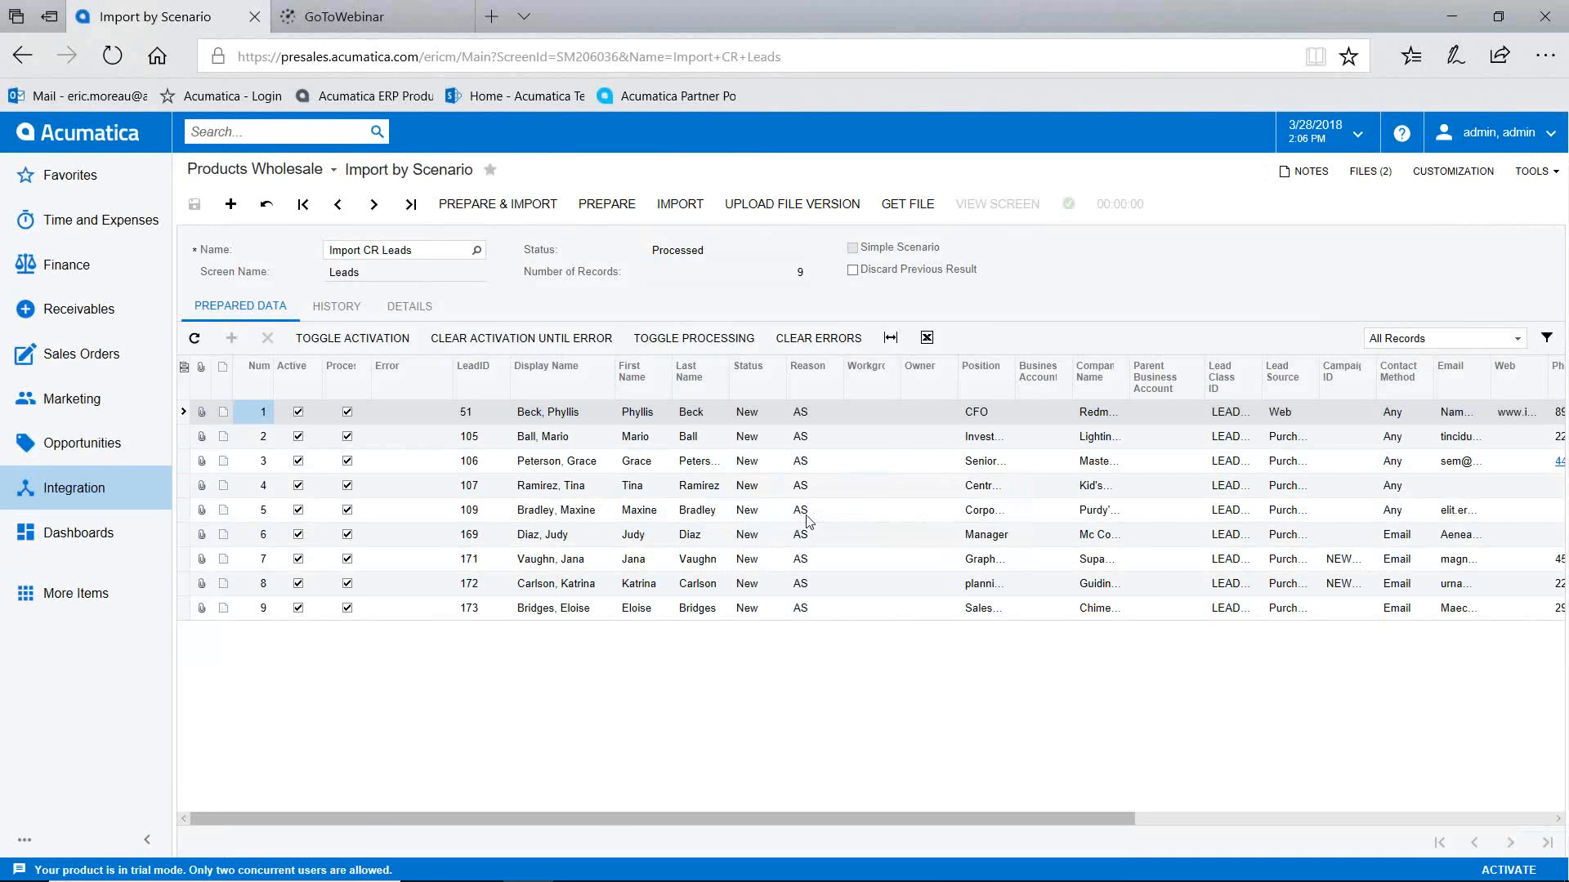
Step: Rerun Prepare & Import and confirm a second Processed run of 9 records in History
{"action": "left_click", "coordinate": [340, 310]}
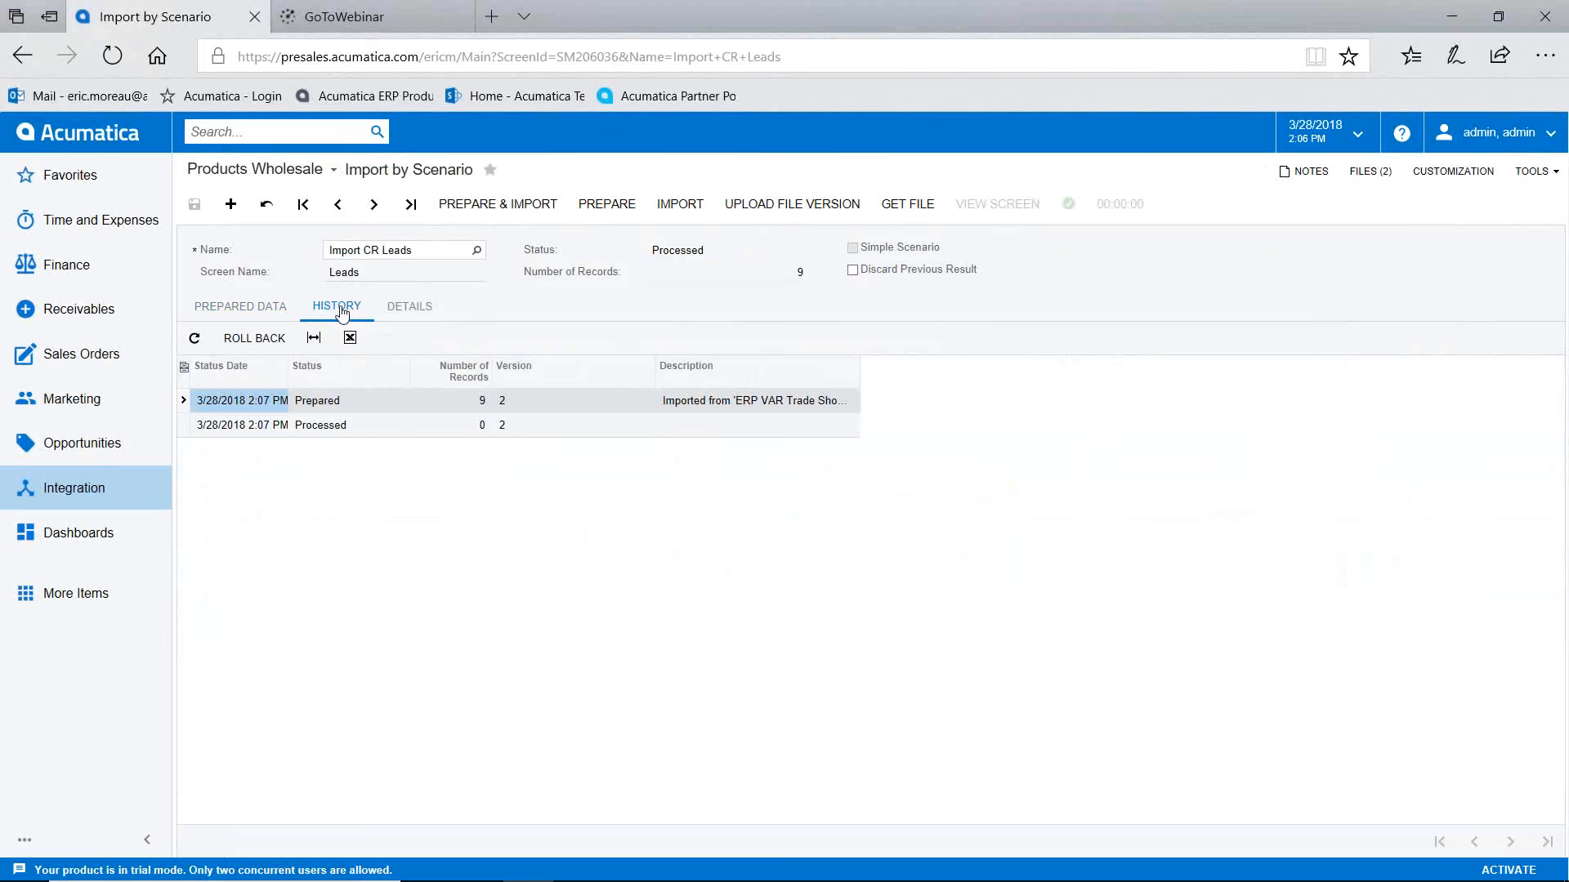
{"action": "left_click", "coordinate": [247, 309]}
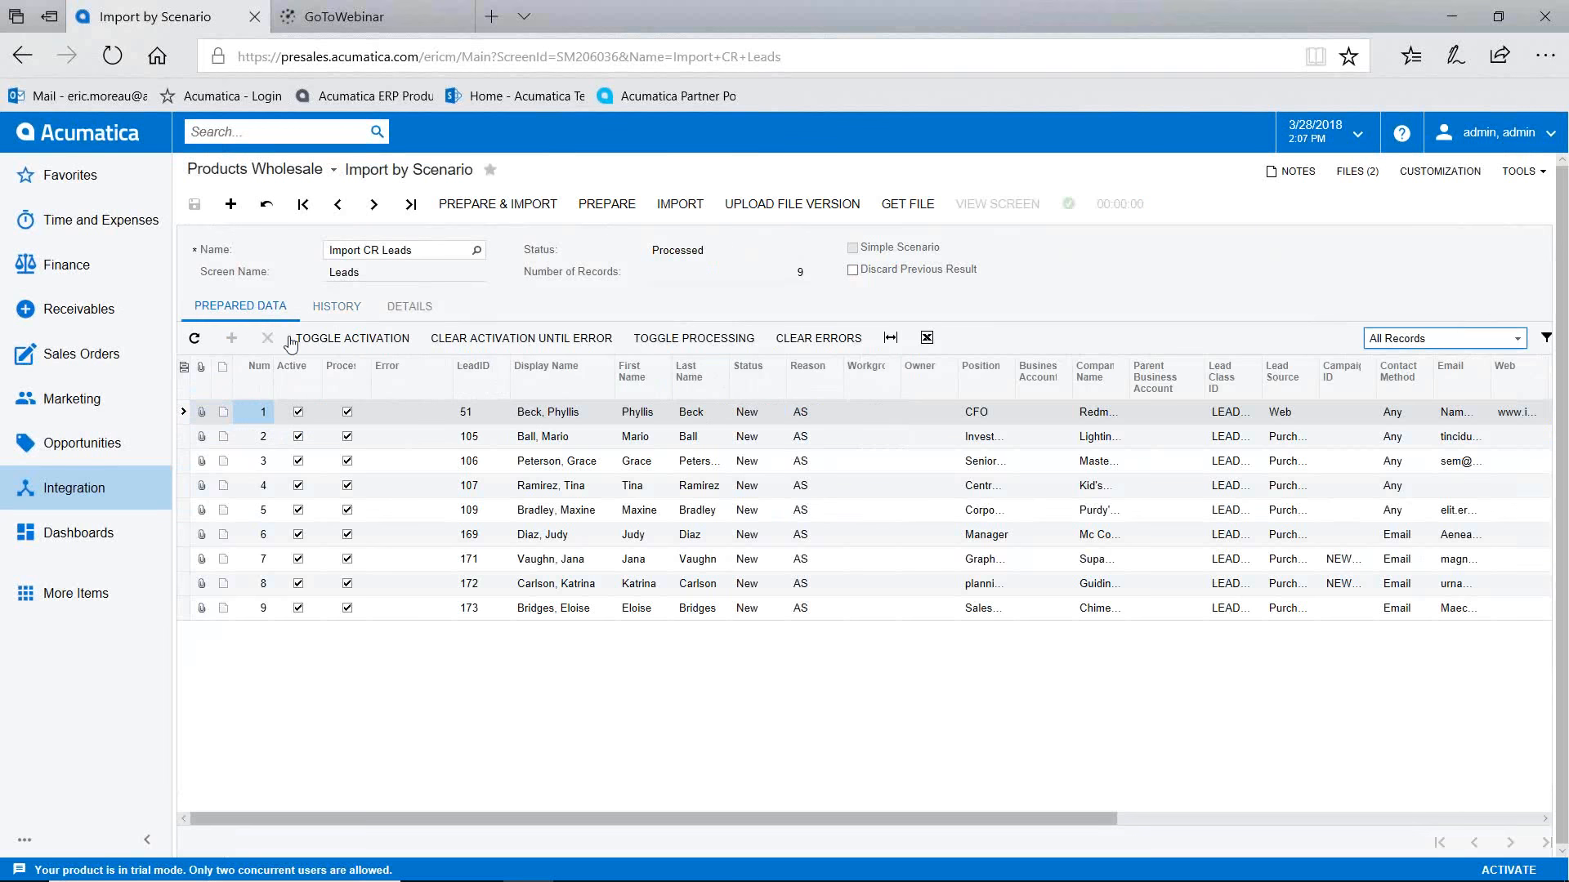
{"action": "left_click", "coordinate": [507, 209]}
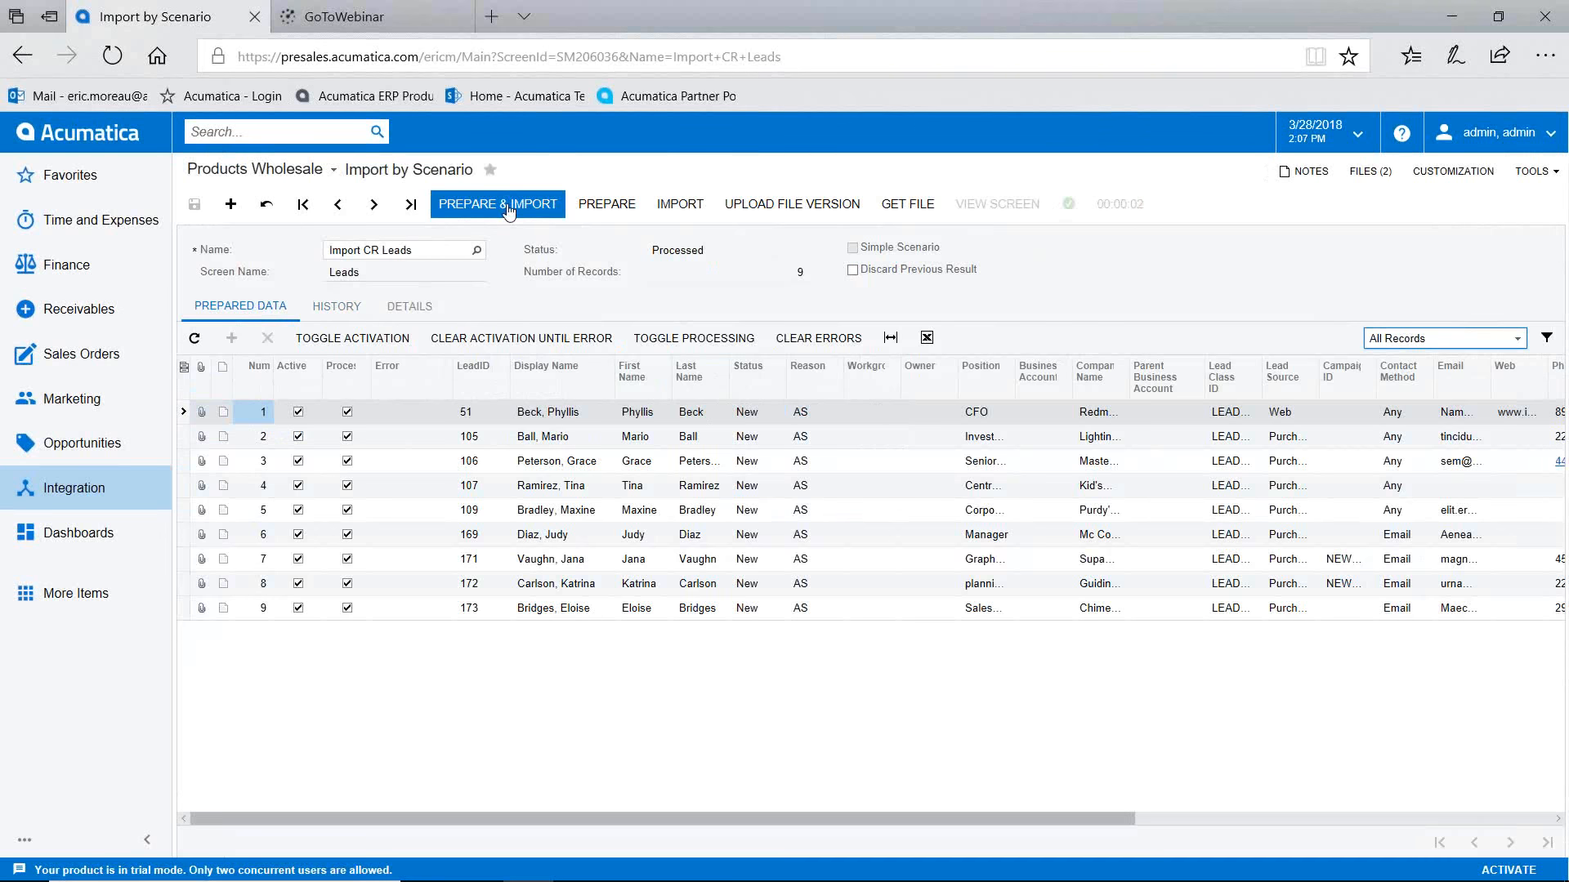
{"action": "left_click", "coordinate": [331, 305]}
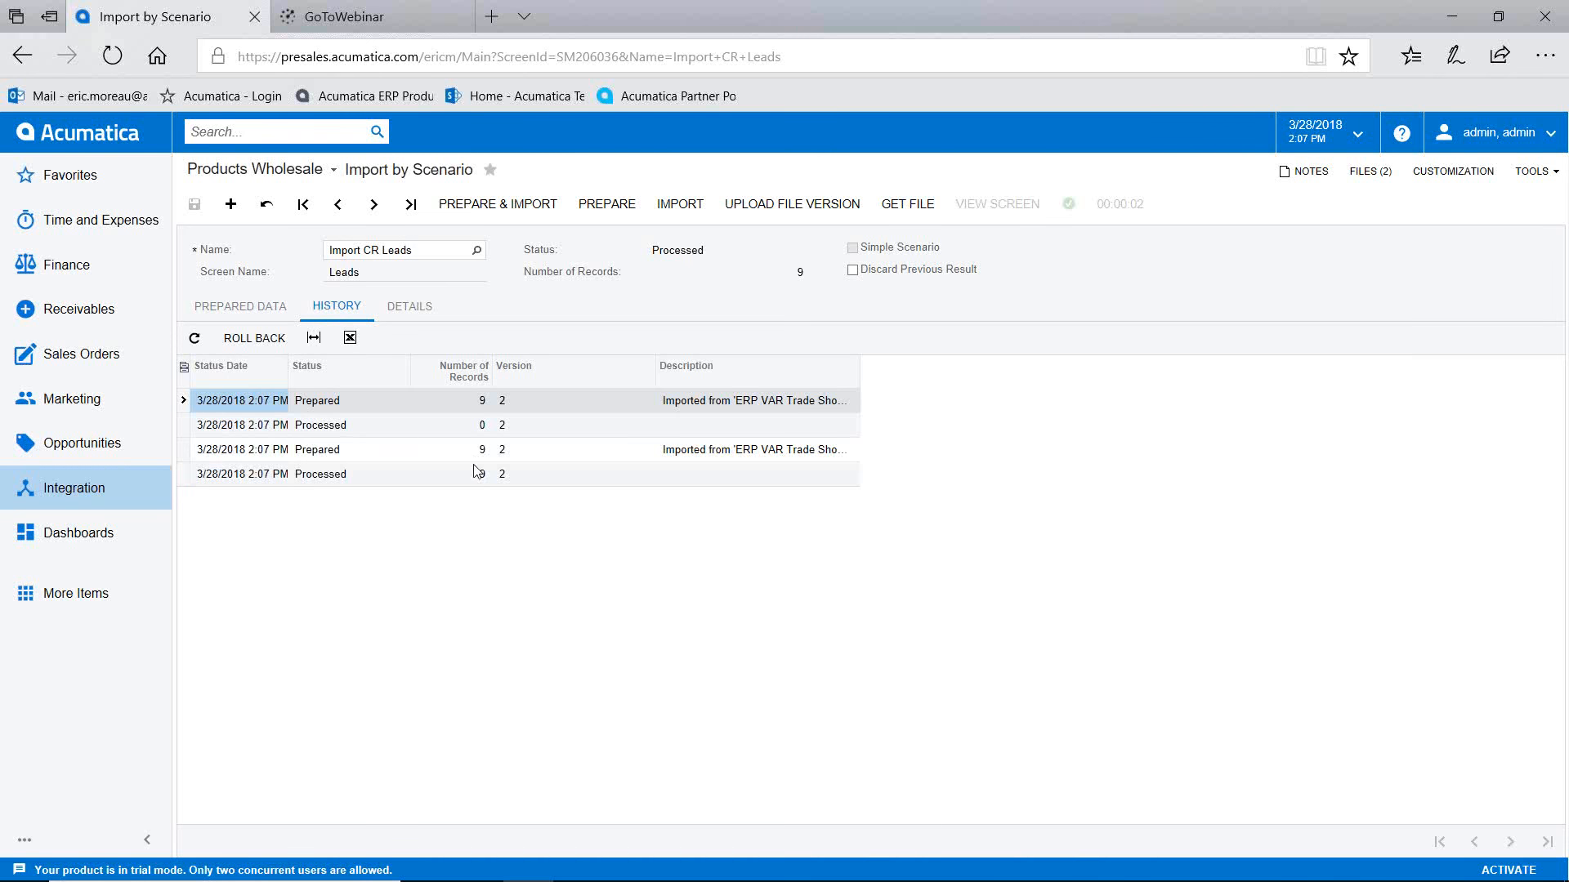
Step: Search Acumatica globally for the imported lead's surname
{"action": "left_click", "coordinate": [235, 131]}
{"action": "type", "text": "beck"}
{"action": "key", "text": "Return"}
Step: Open the imported lead from the Transactions and Profiles results, then the Marketing menu
{"action": "left_click", "coordinate": [678, 174]}
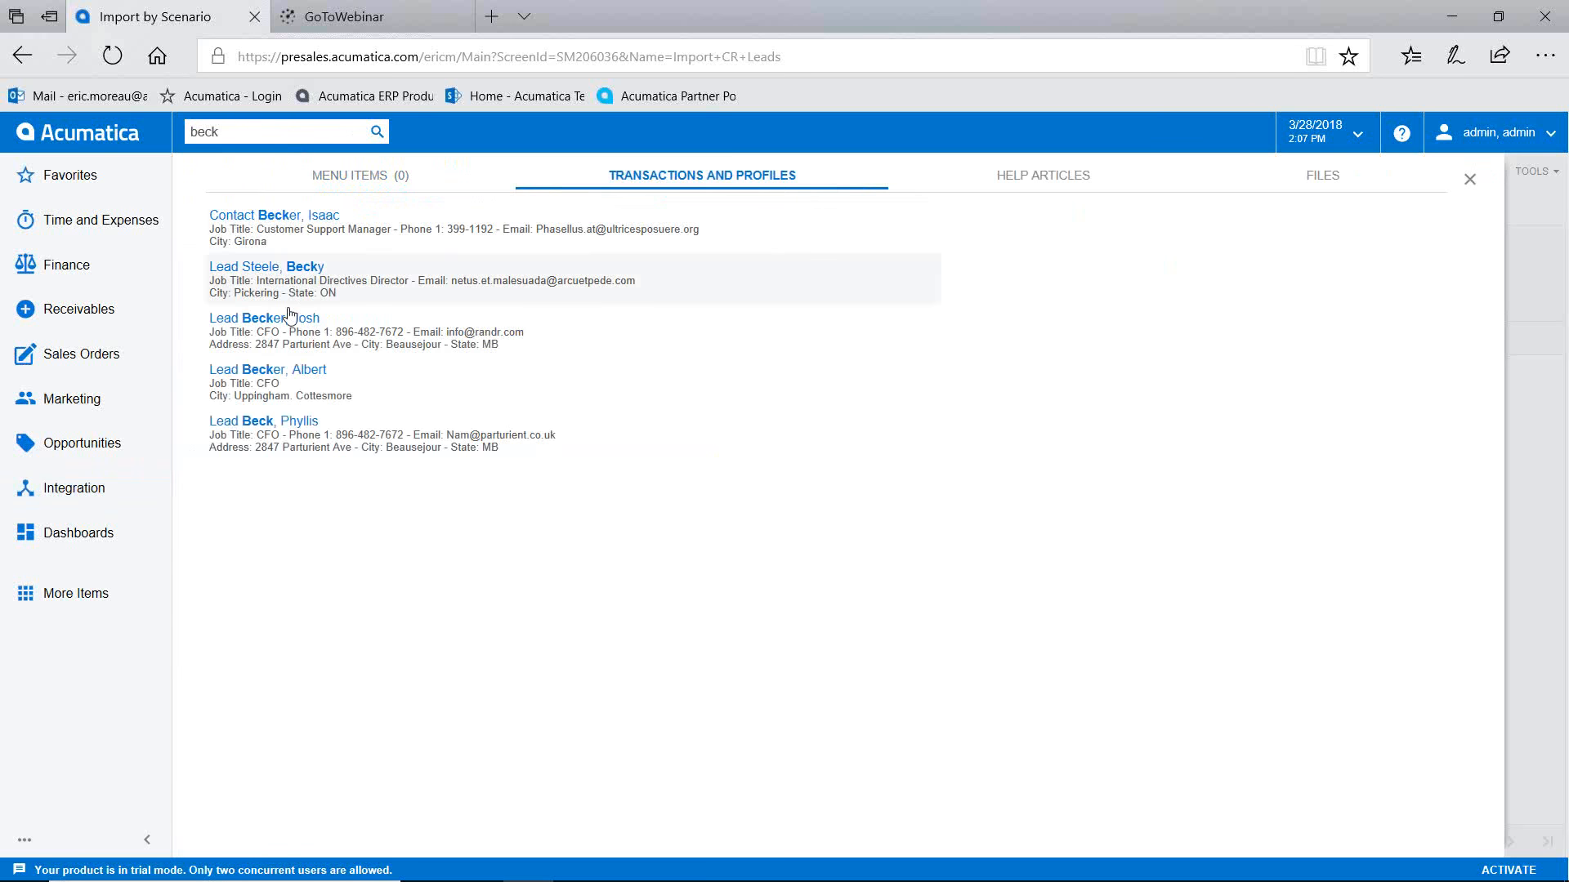
{"action": "left_click", "coordinate": [288, 420]}
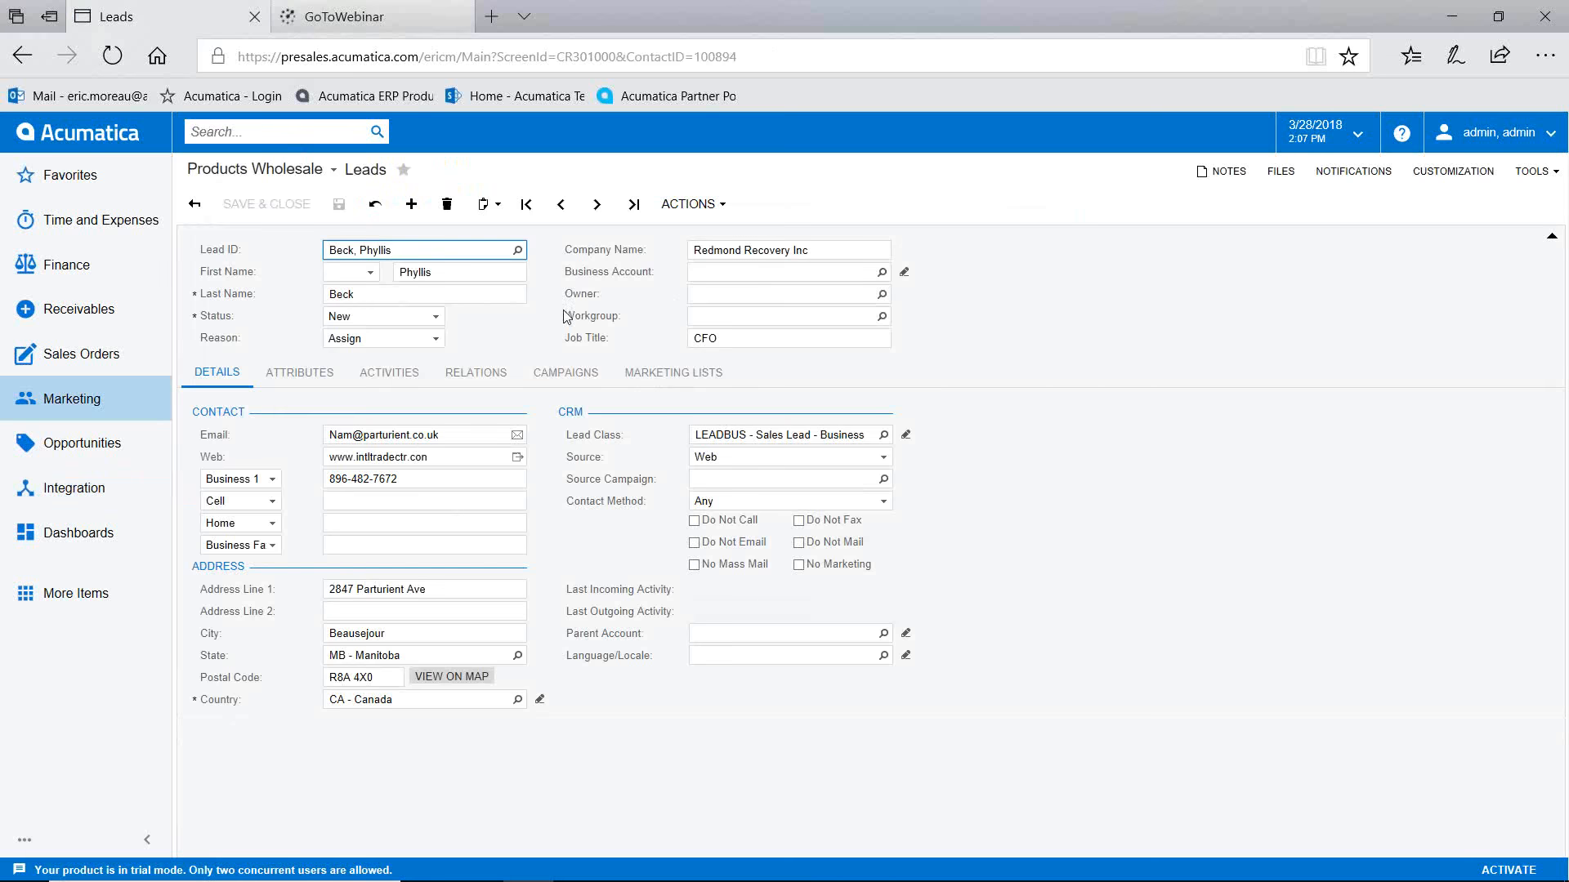
{"action": "left_click", "coordinate": [74, 401]}
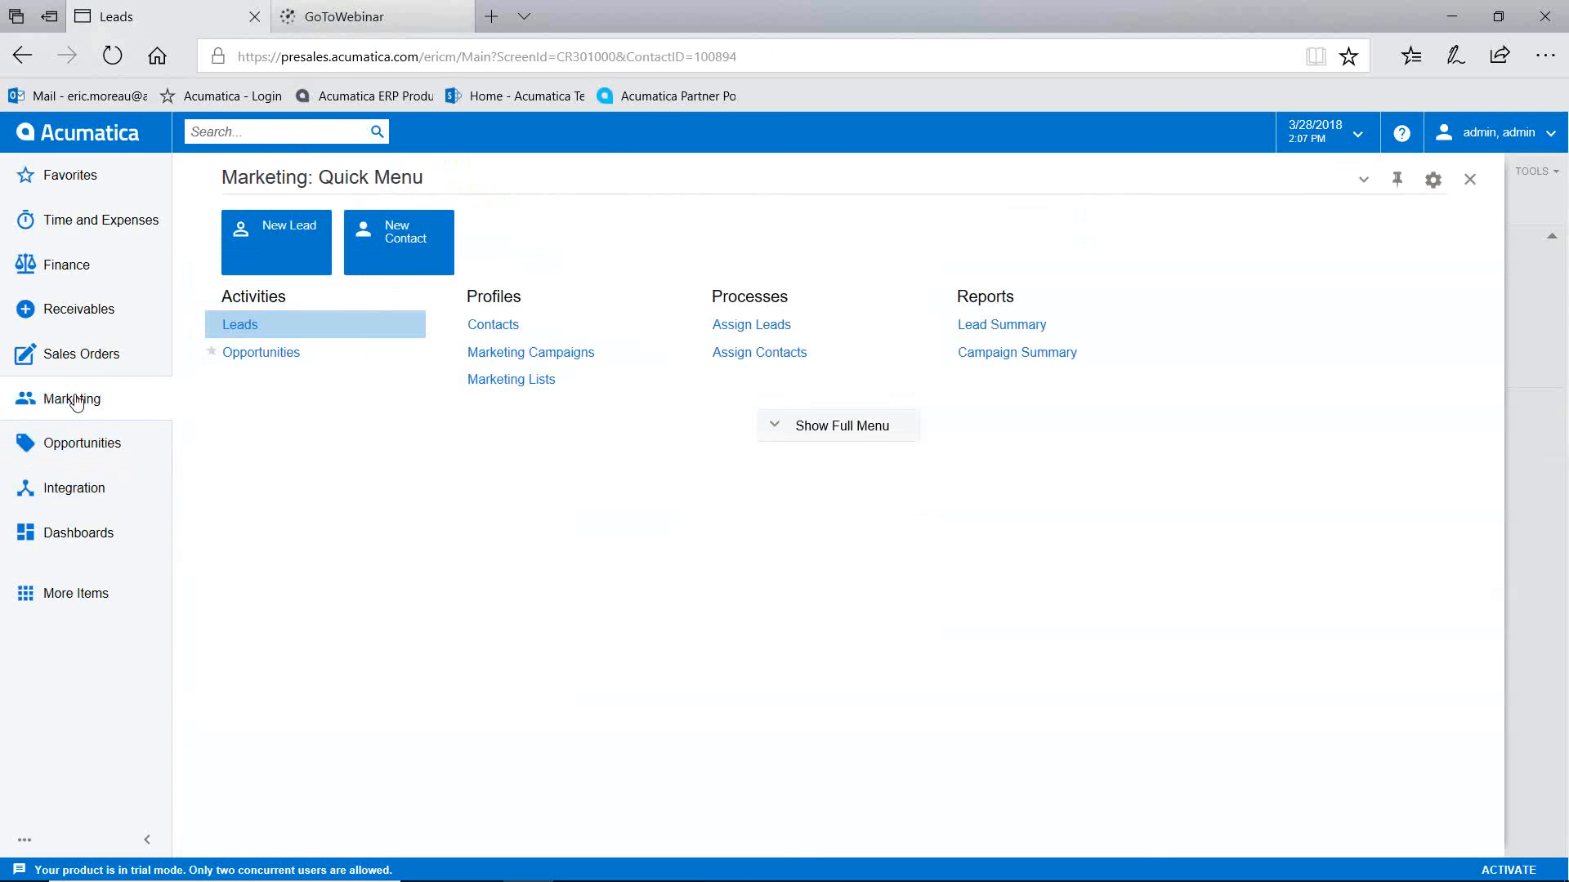
Step: Assign all of today's leads with Process All, then check one lead's new Owner and close it
{"action": "left_click", "coordinate": [753, 326]}
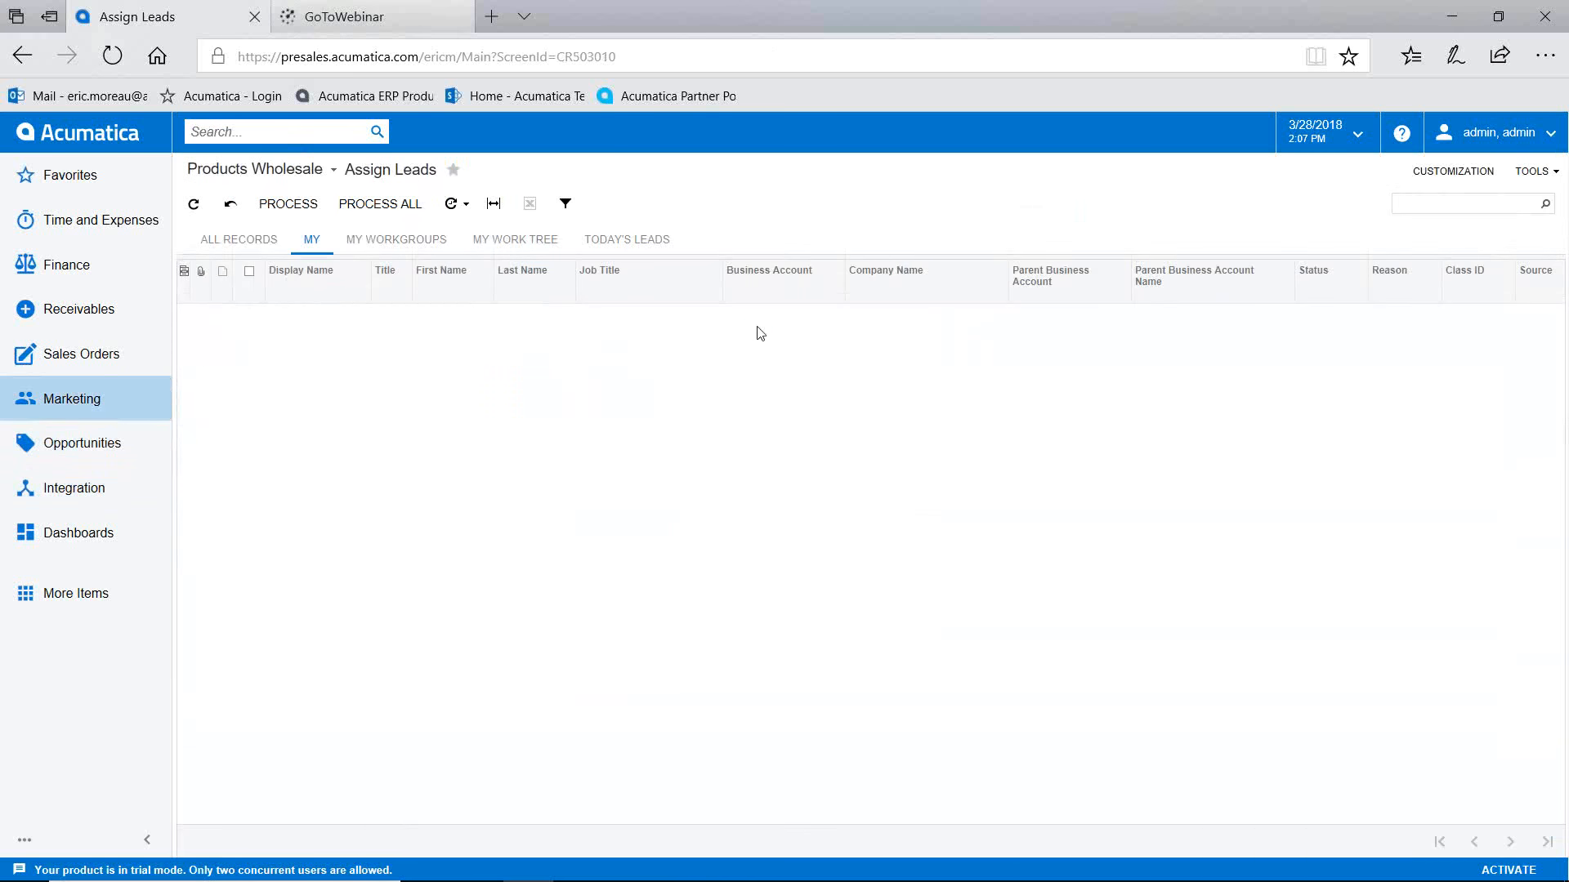
{"action": "left_click", "coordinate": [622, 240]}
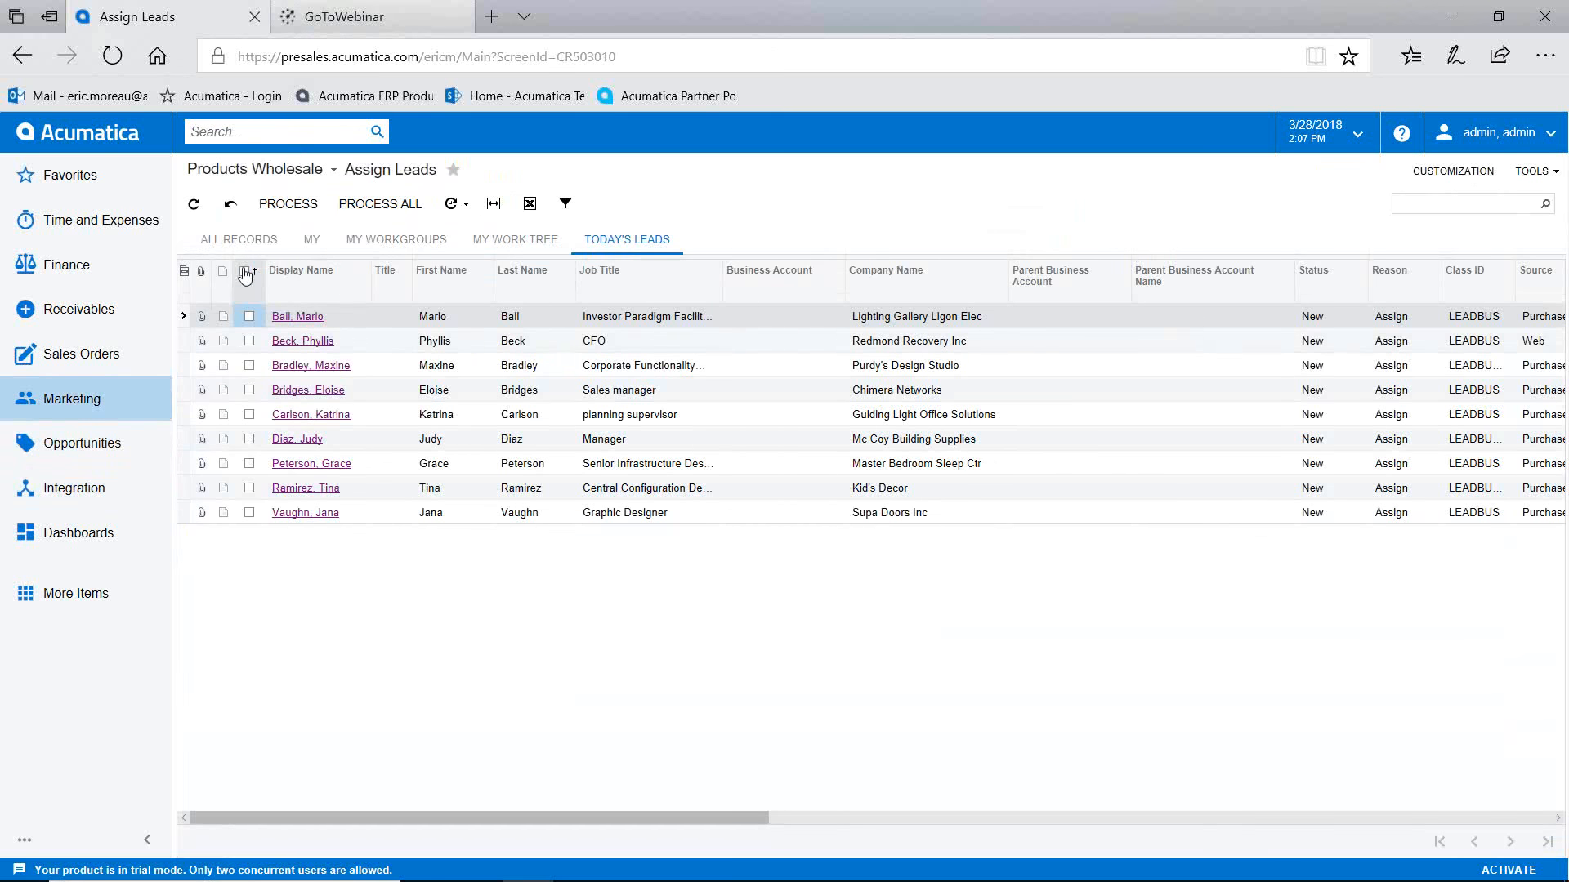
{"action": "left_click", "coordinate": [245, 273]}
{"action": "left_click", "coordinate": [387, 209]}
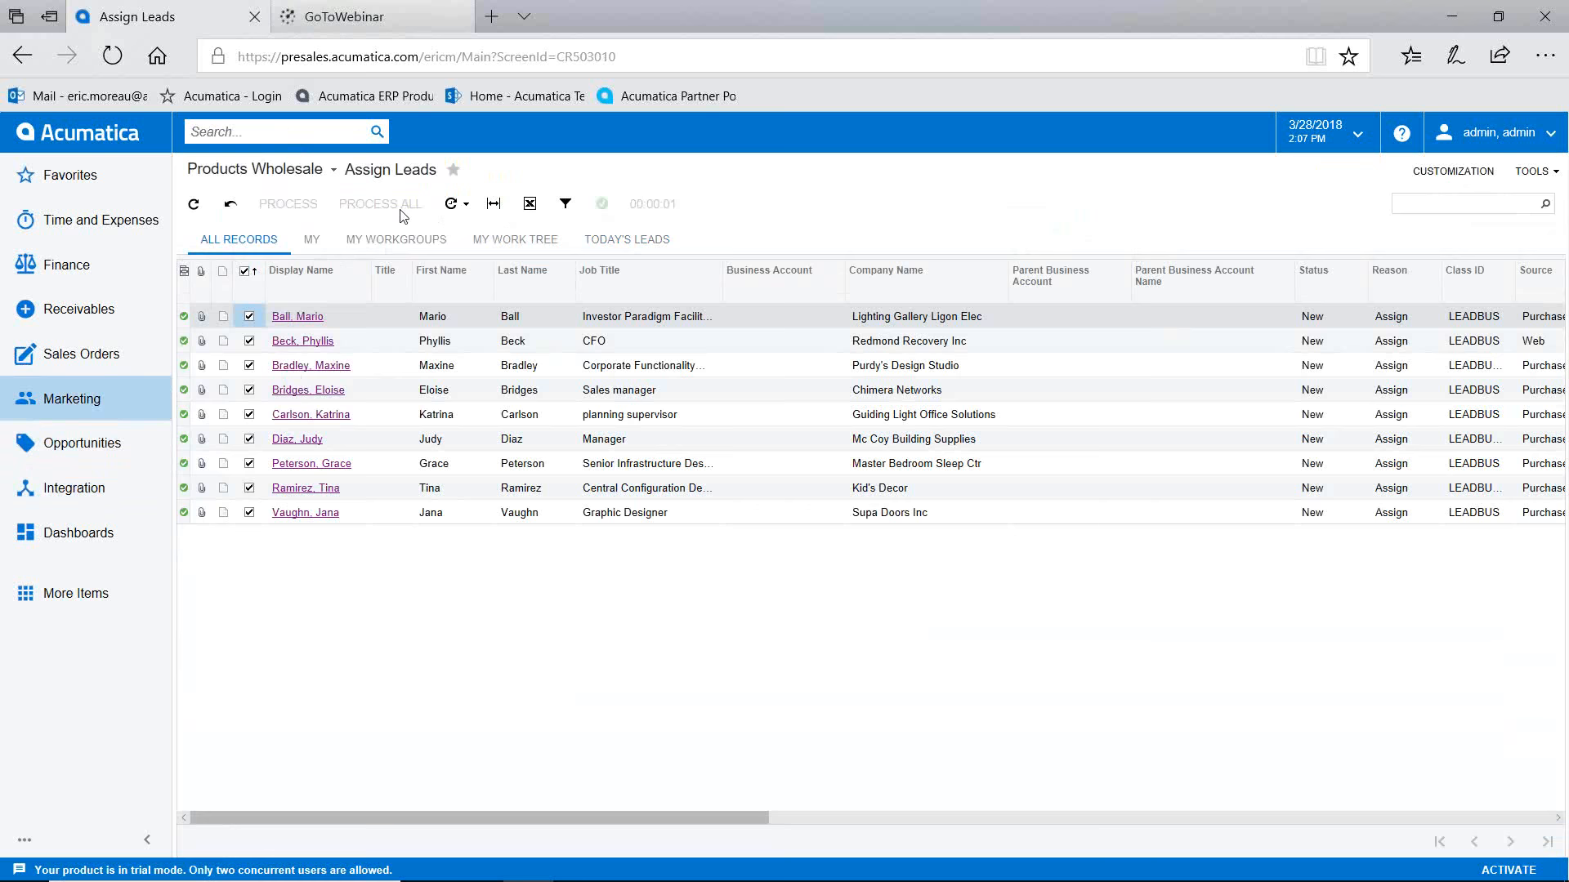
{"action": "left_click", "coordinate": [287, 340]}
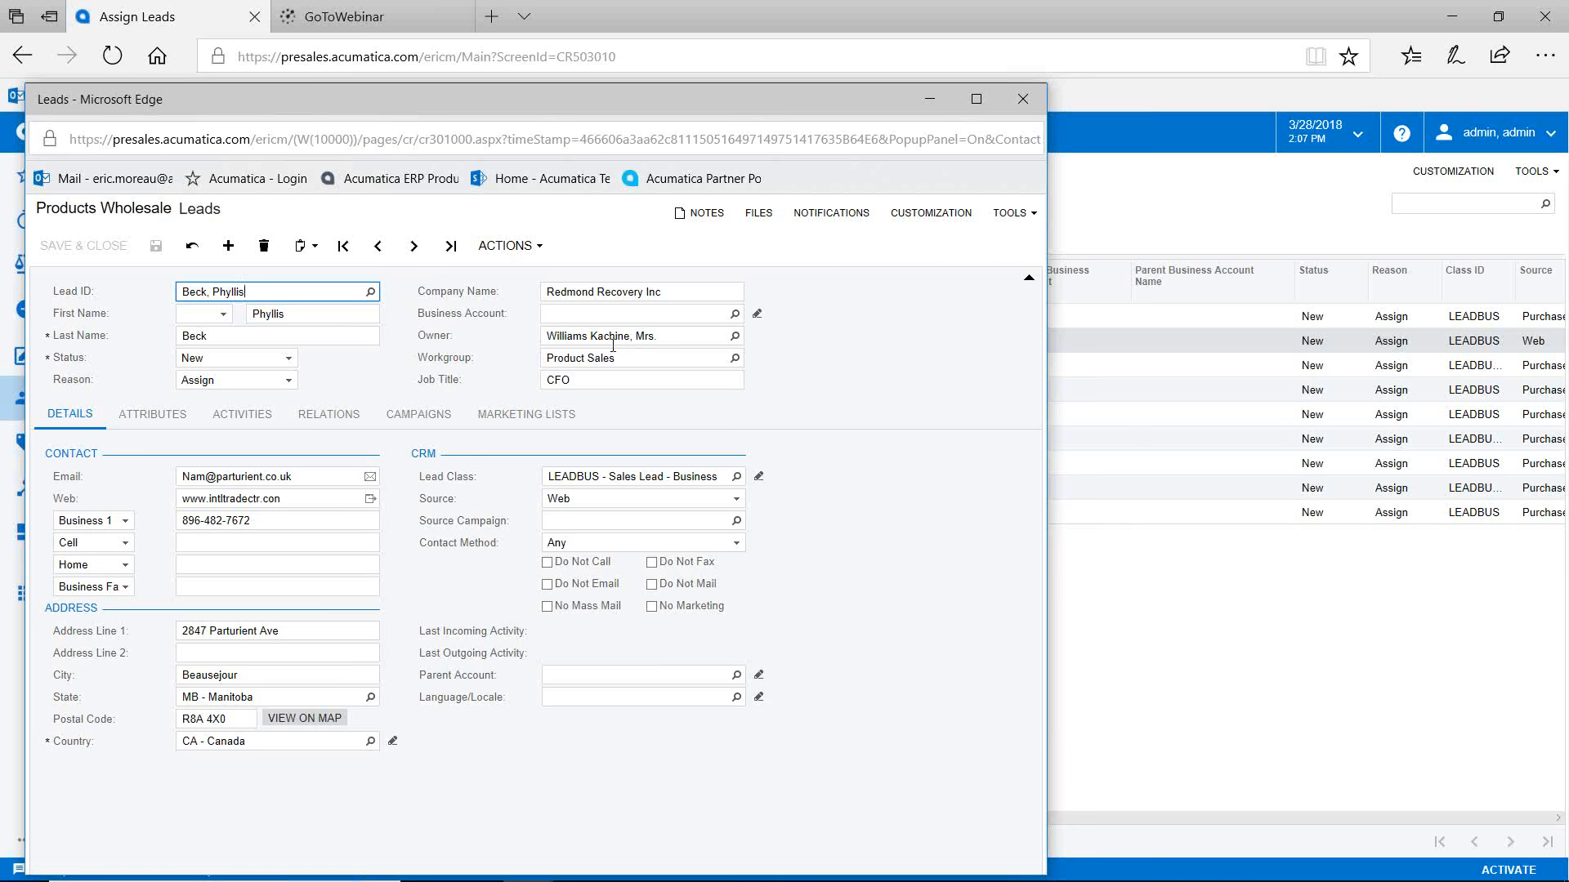
{"action": "left_click", "coordinate": [1023, 103]}
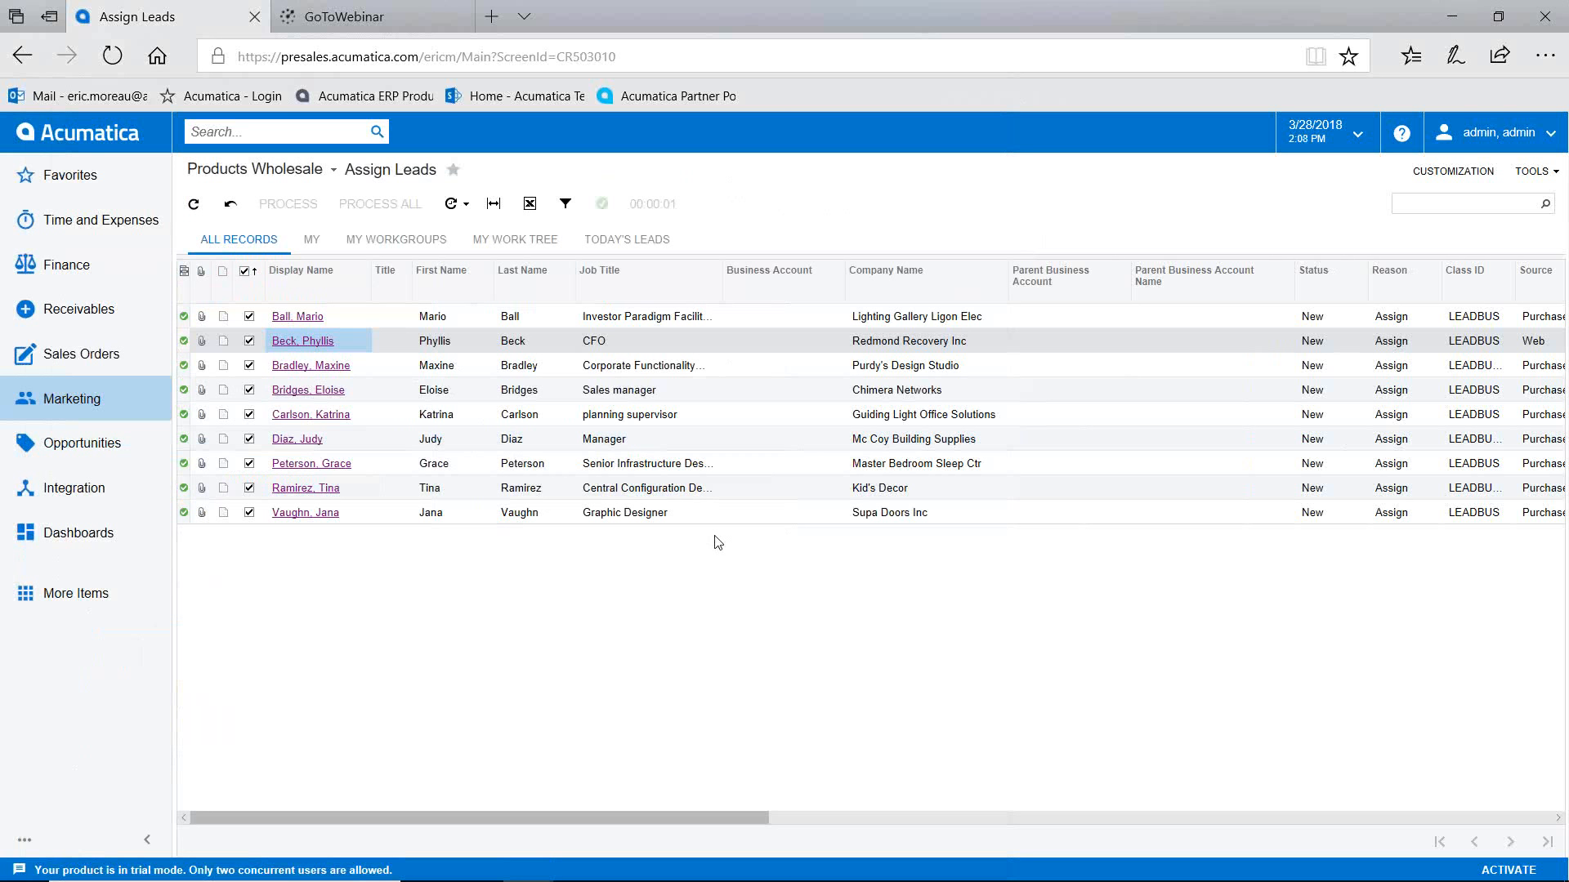
{"action": "mouse_move", "coordinate": [629, 866]}
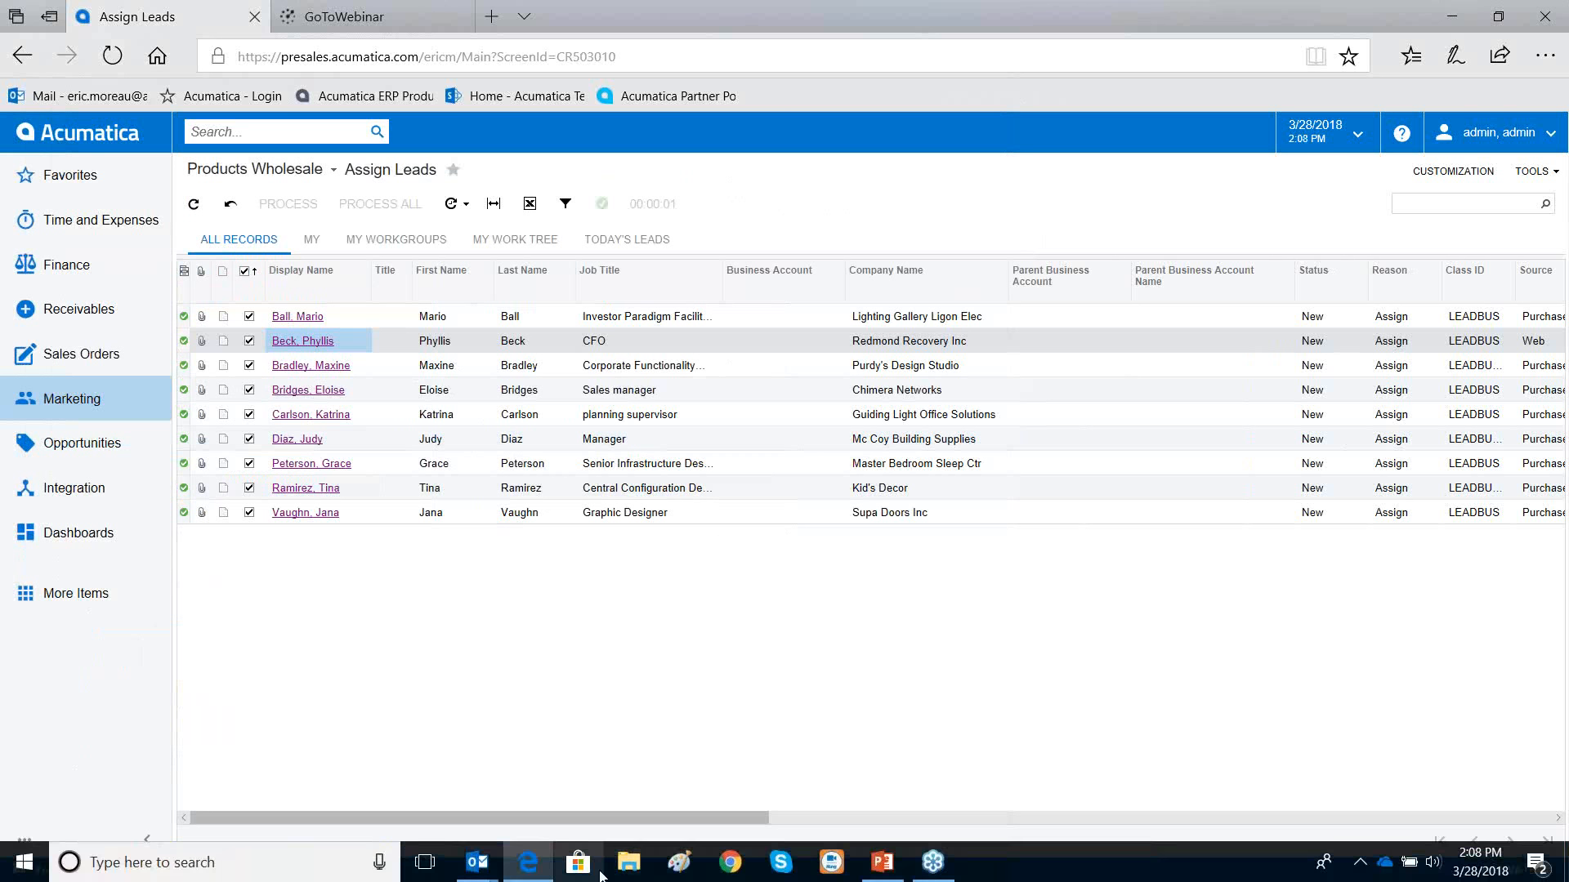
Step: Bring the Outlook inbox to the front and reposition it over the browser
{"action": "mouse_move", "coordinate": [485, 867]}
{"action": "left_click", "coordinate": [429, 823]}
{"action": "left_click_drag", "start_coordinate": [351, 90], "coordinate": [265, 121]}
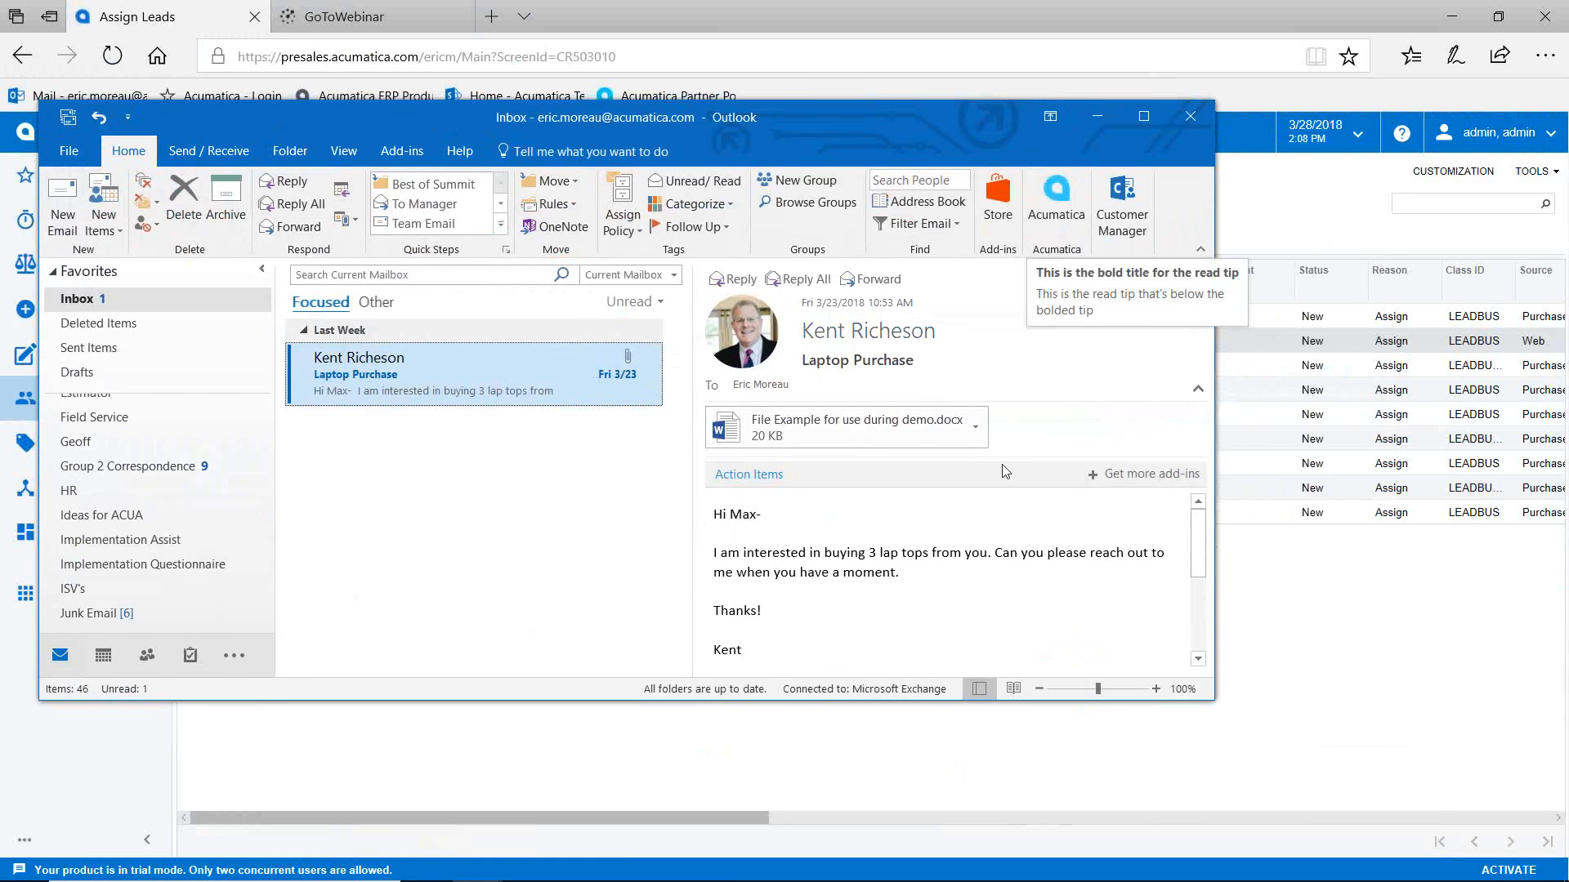
Step: Sign in to the Acumatica add-in in Outlook with the account username and password
{"action": "left_click", "coordinate": [1048, 202]}
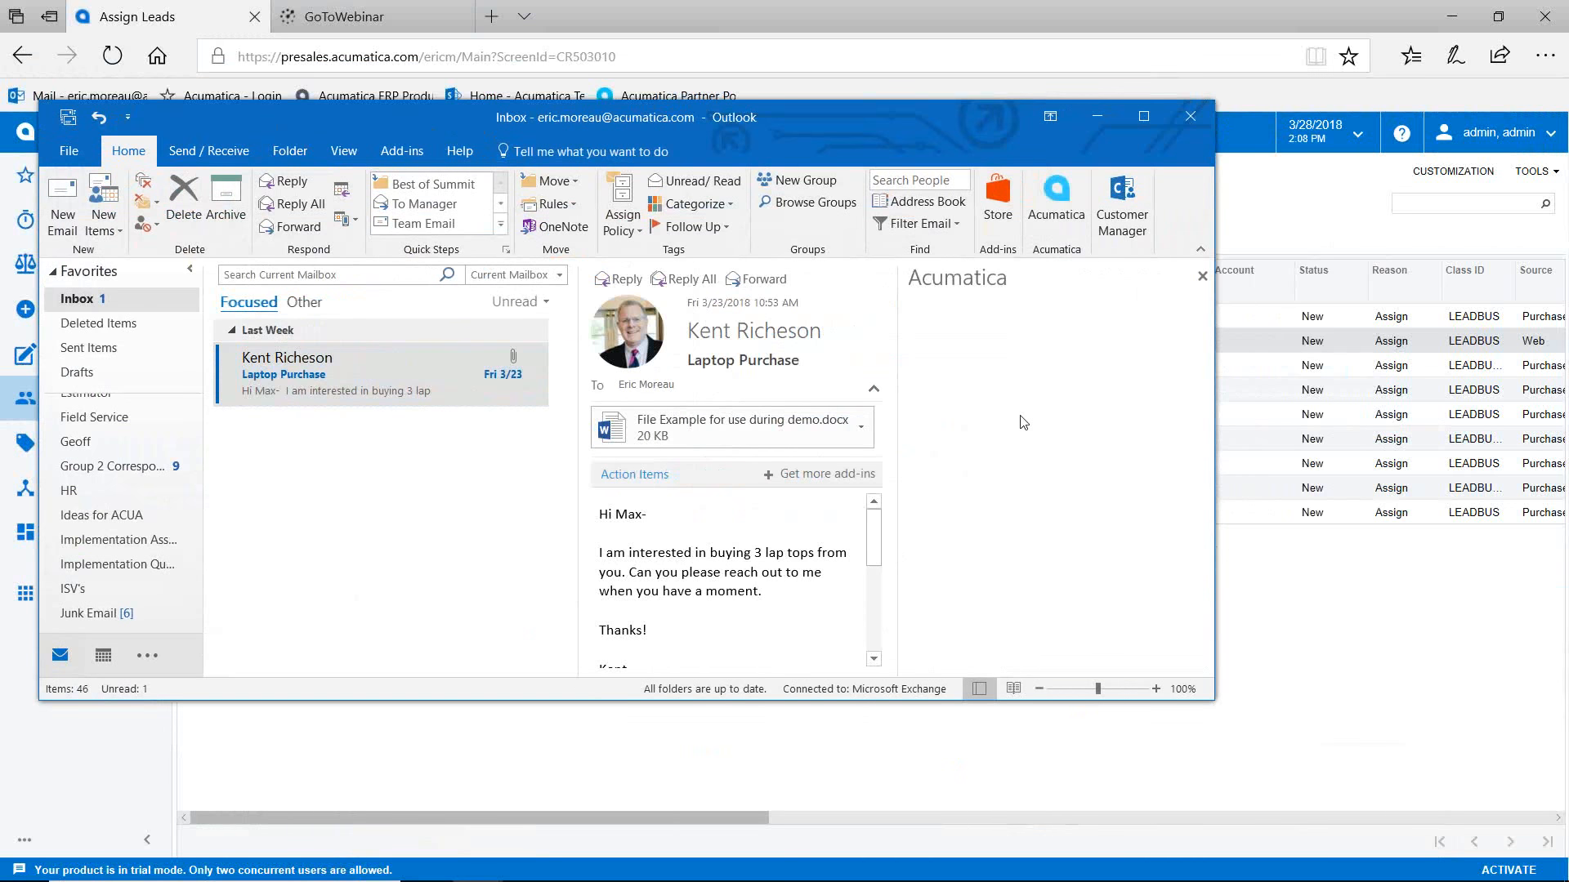
{"action": "type", "text": "admin"}
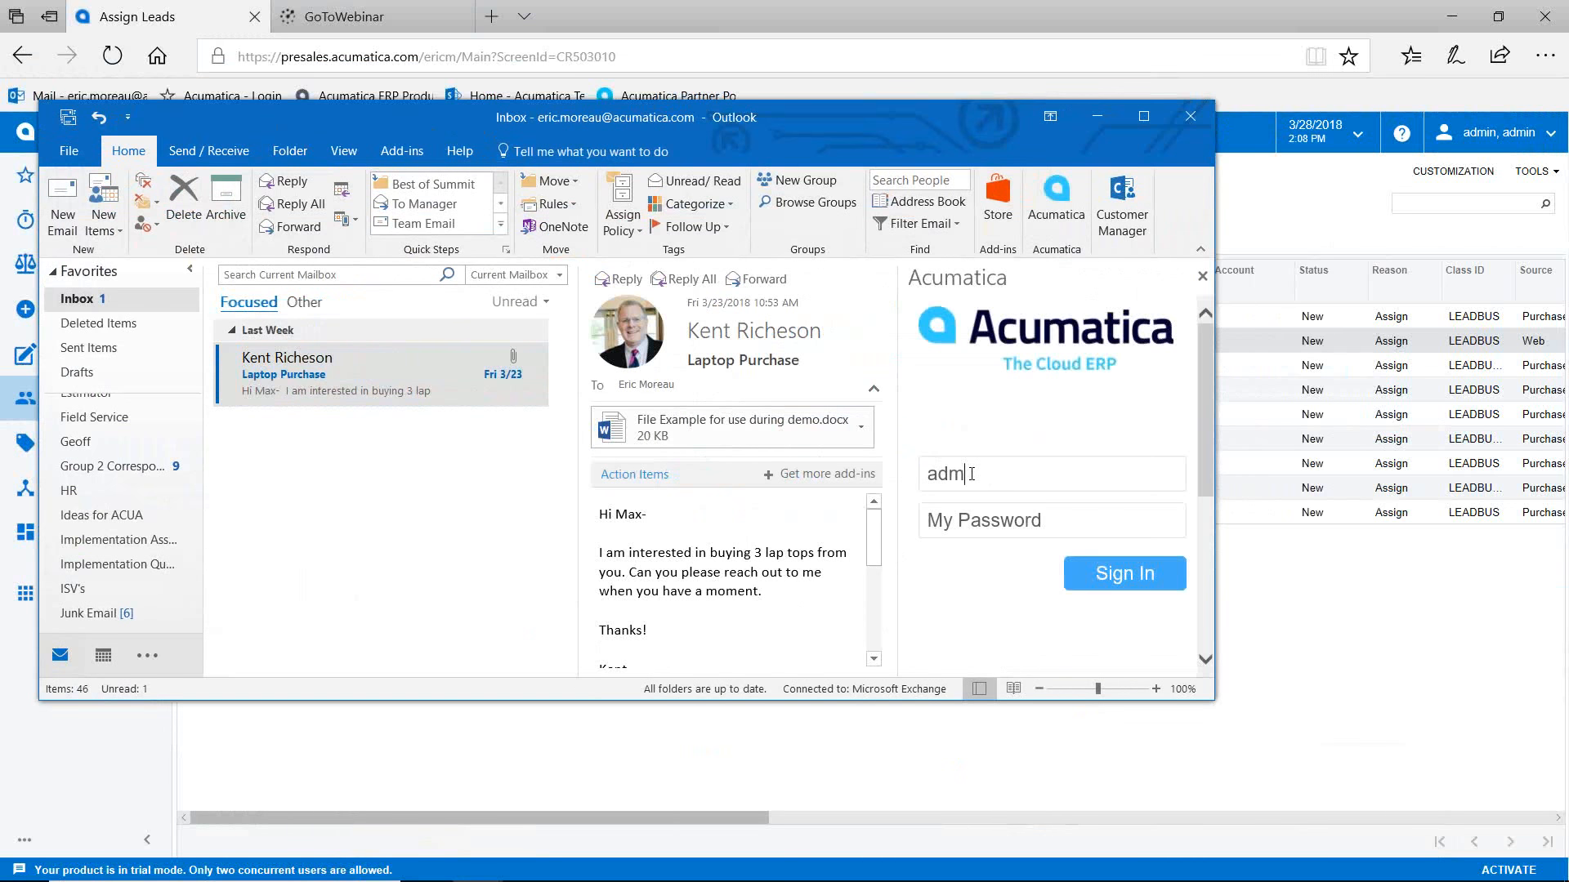
{"action": "left_click", "coordinate": [959, 528]}
{"action": "type", "text": "123"}
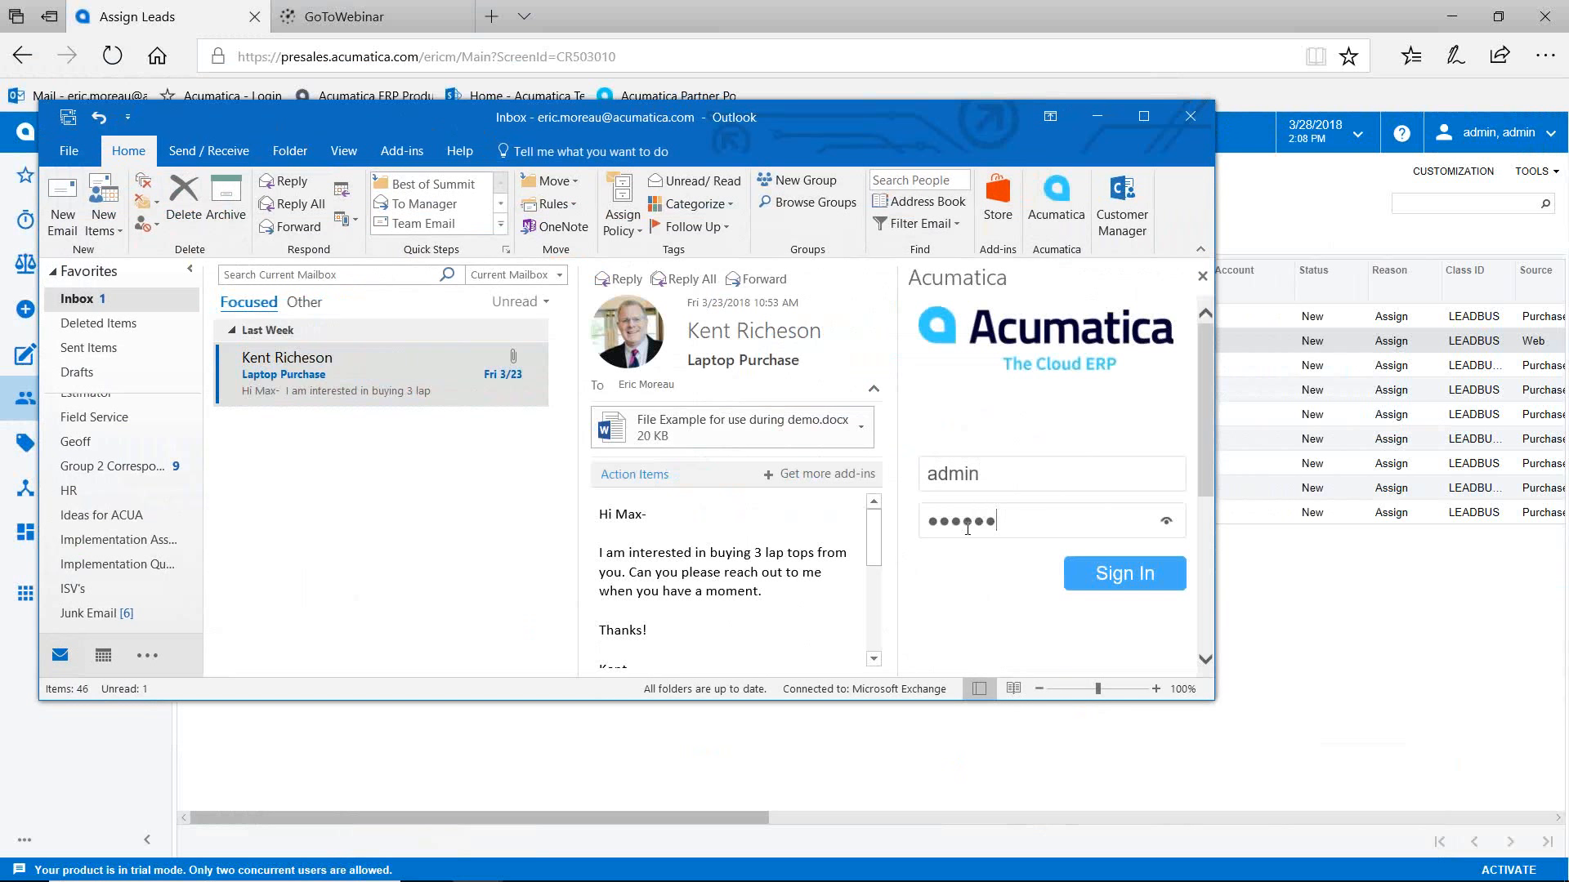
{"action": "left_click", "coordinate": [1118, 576]}
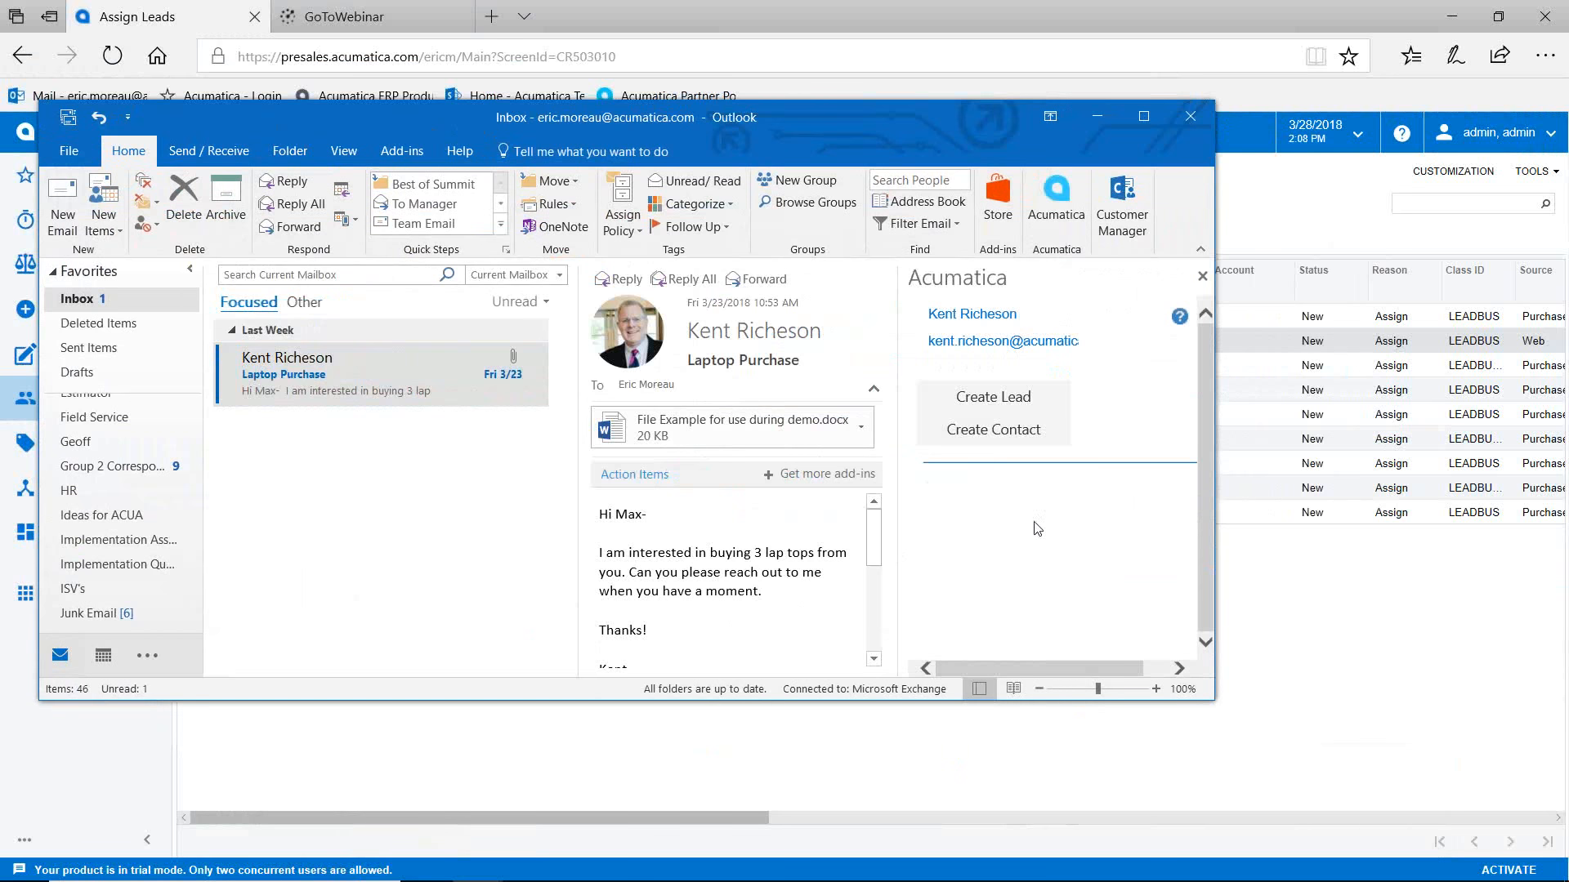
Step: Create a lead from the sender: Position Purchasing Manager, account USA Bartending School, source Web
{"action": "left_click", "coordinate": [992, 401]}
{"action": "left_click", "coordinate": [1062, 424]}
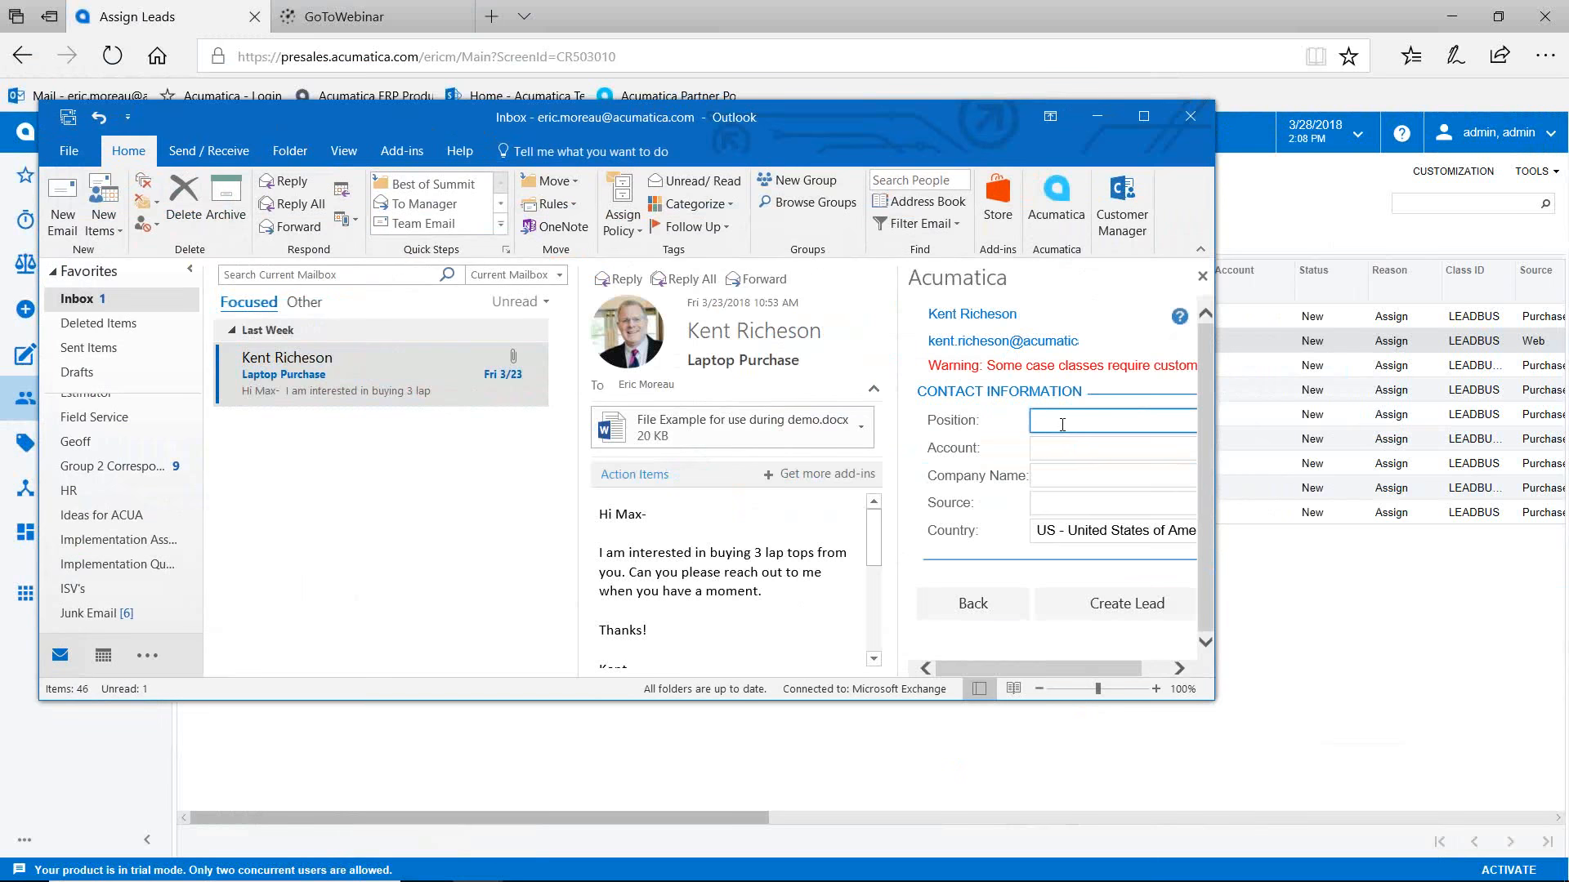
{"action": "type", "text": "Purchasing Manager"}
{"action": "left_click", "coordinate": [1081, 449]}
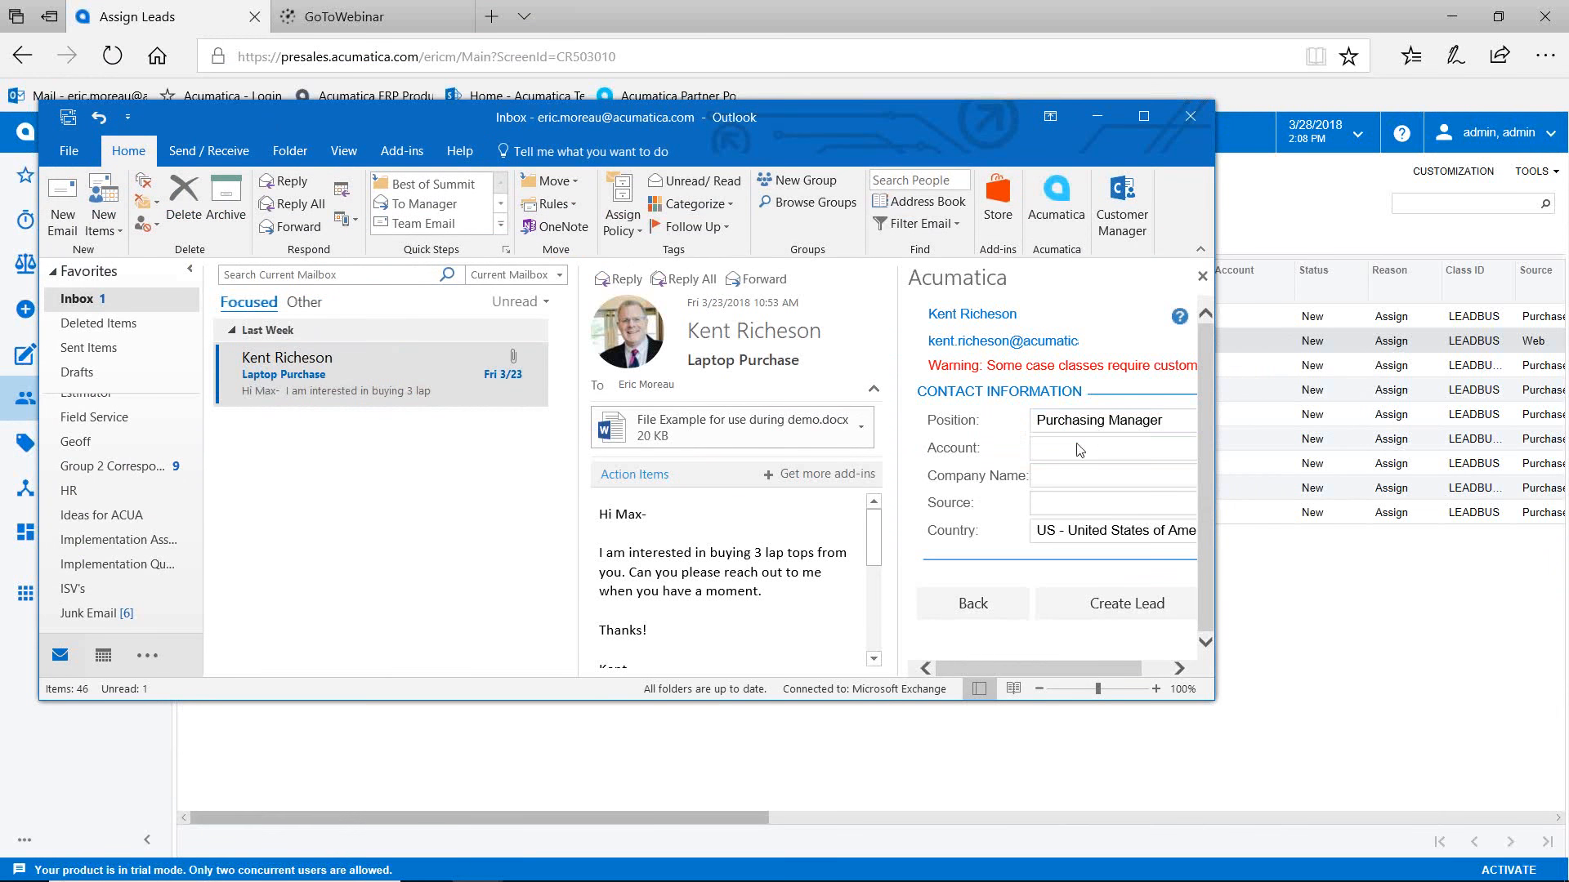
{"action": "type", "text": "usa"}
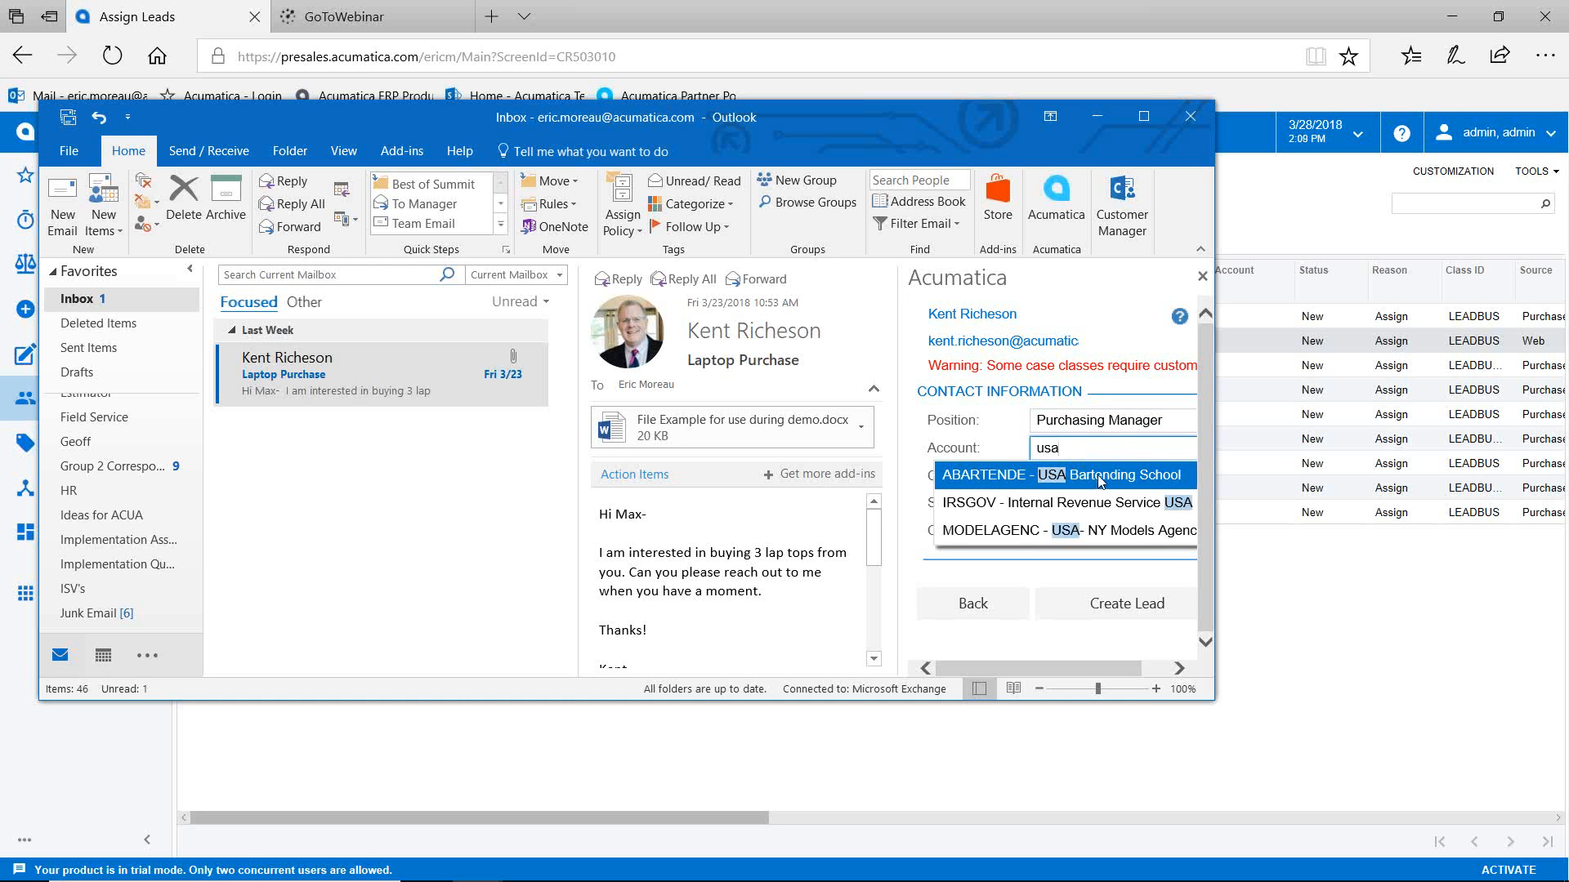
{"action": "left_click", "coordinate": [1100, 483]}
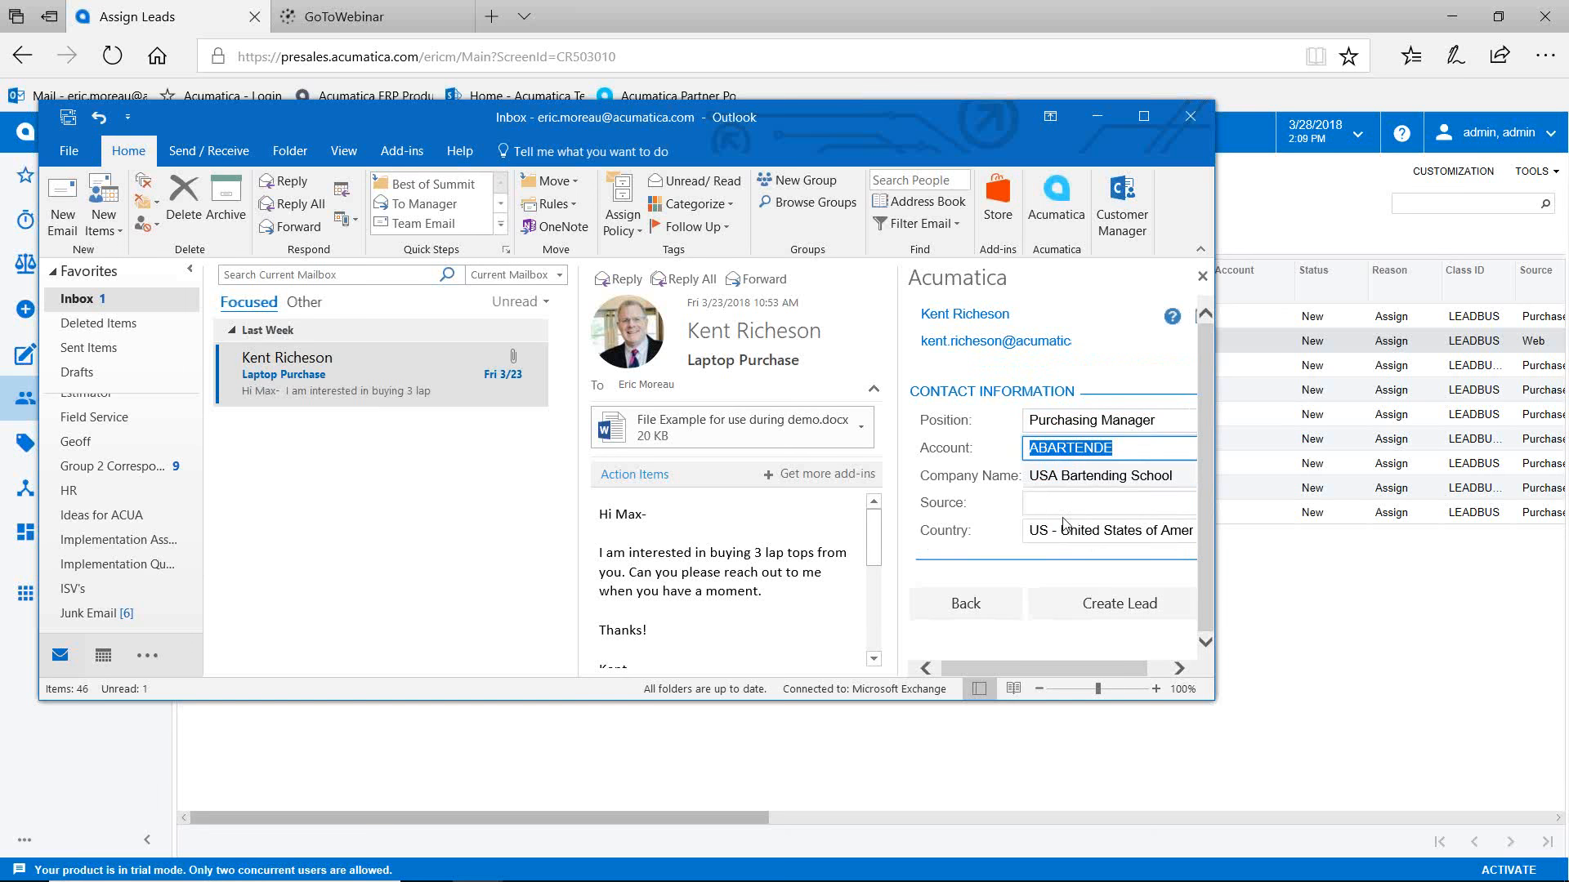
{"action": "left_click", "coordinate": [1060, 503]}
{"action": "left_click", "coordinate": [1039, 532]}
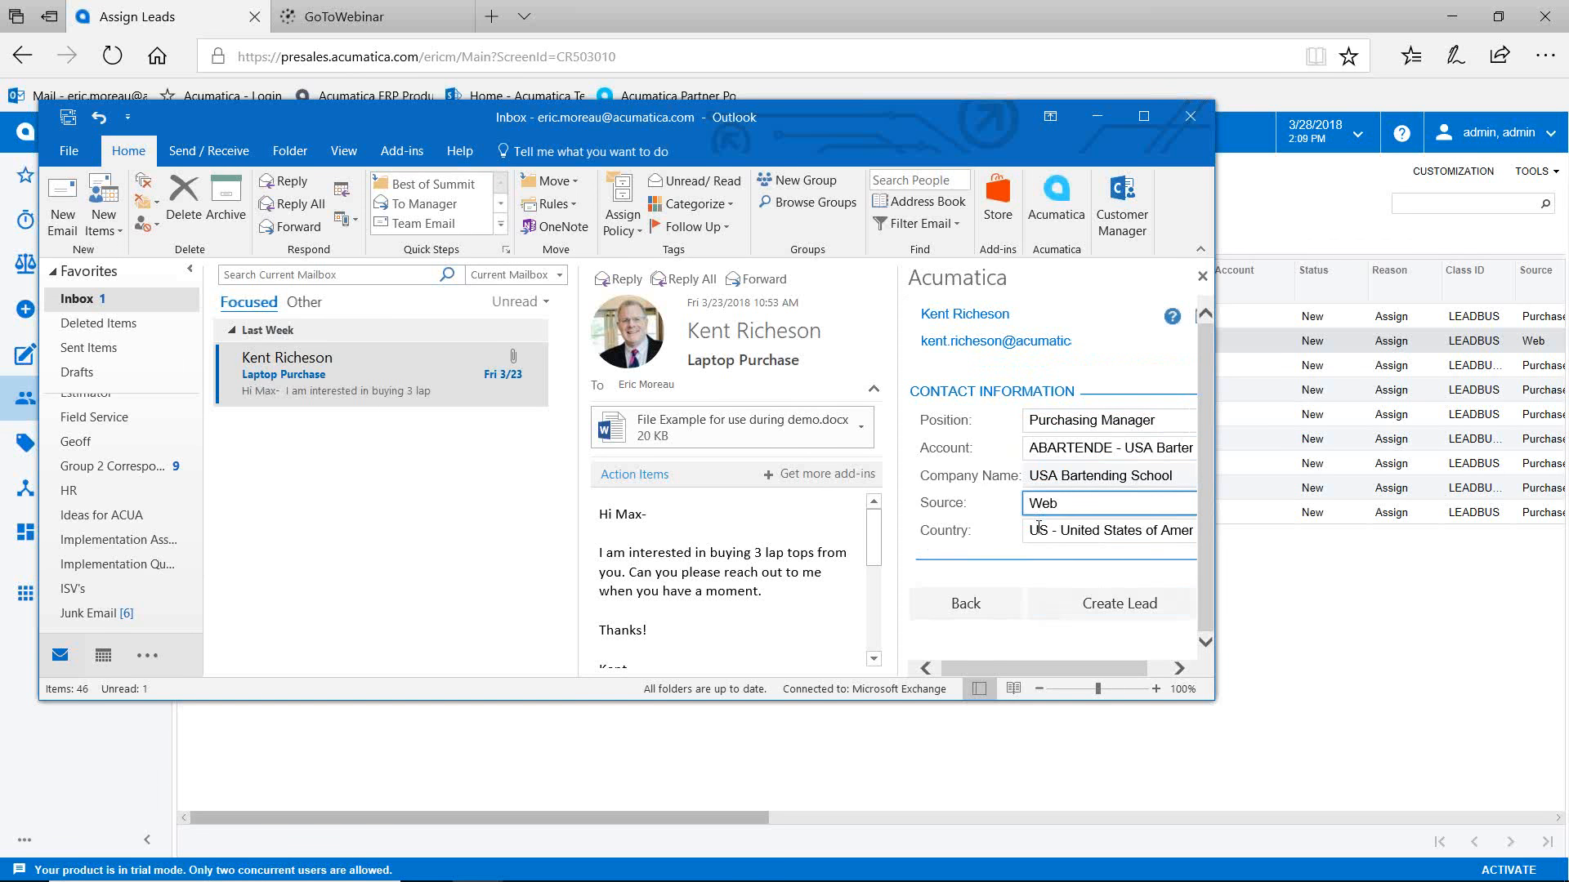
{"action": "left_click", "coordinate": [1075, 603]}
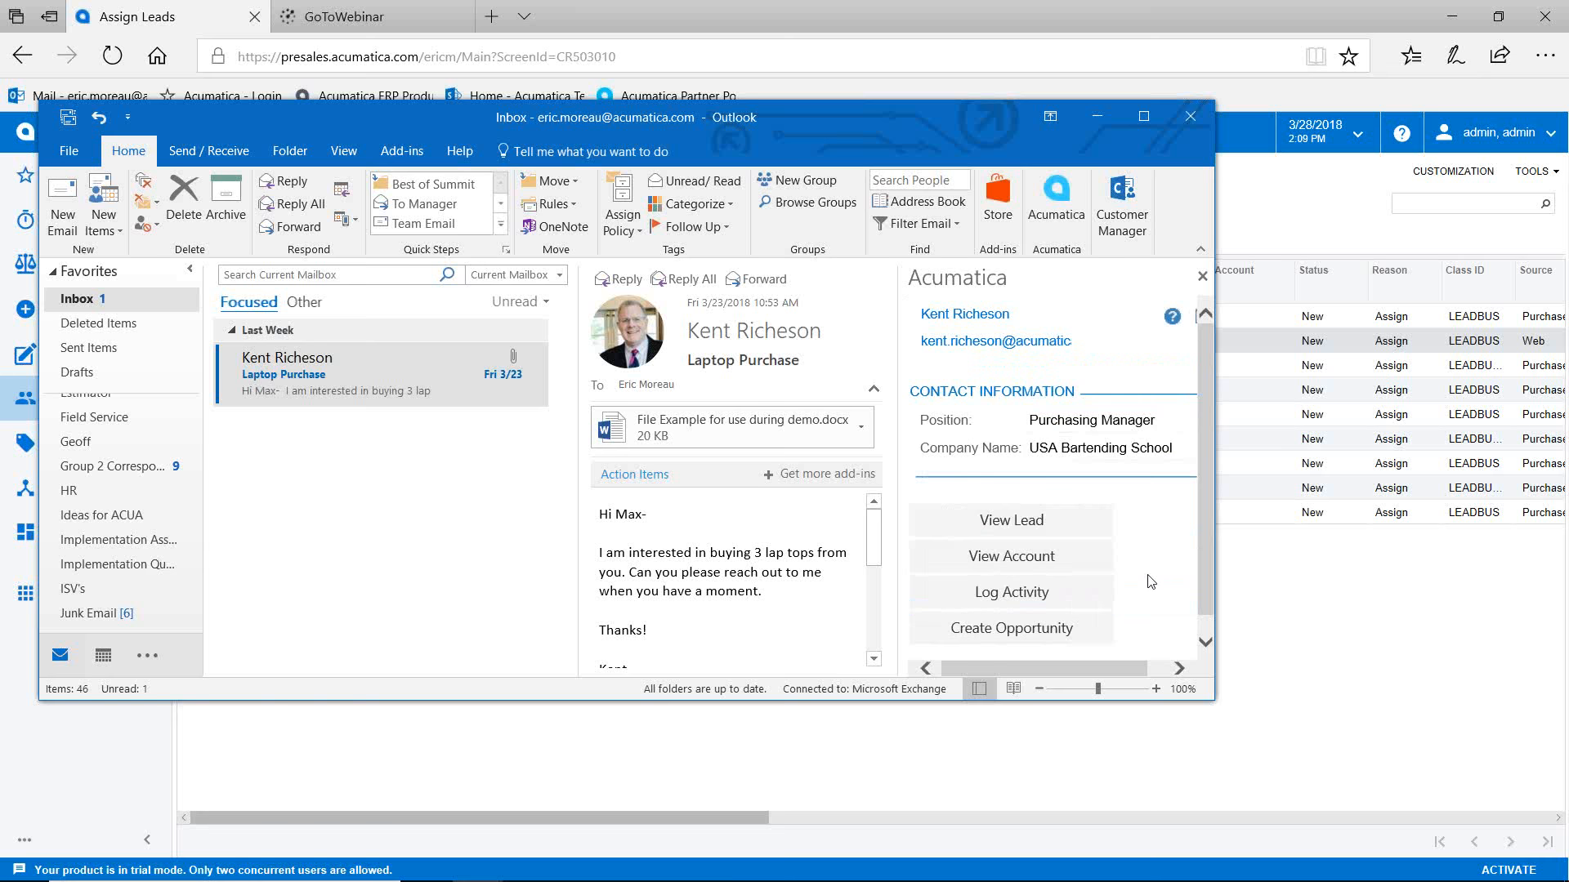
Step: Log the Laptop Purchase email as an activity on the new lead
{"action": "left_click", "coordinate": [1027, 598]}
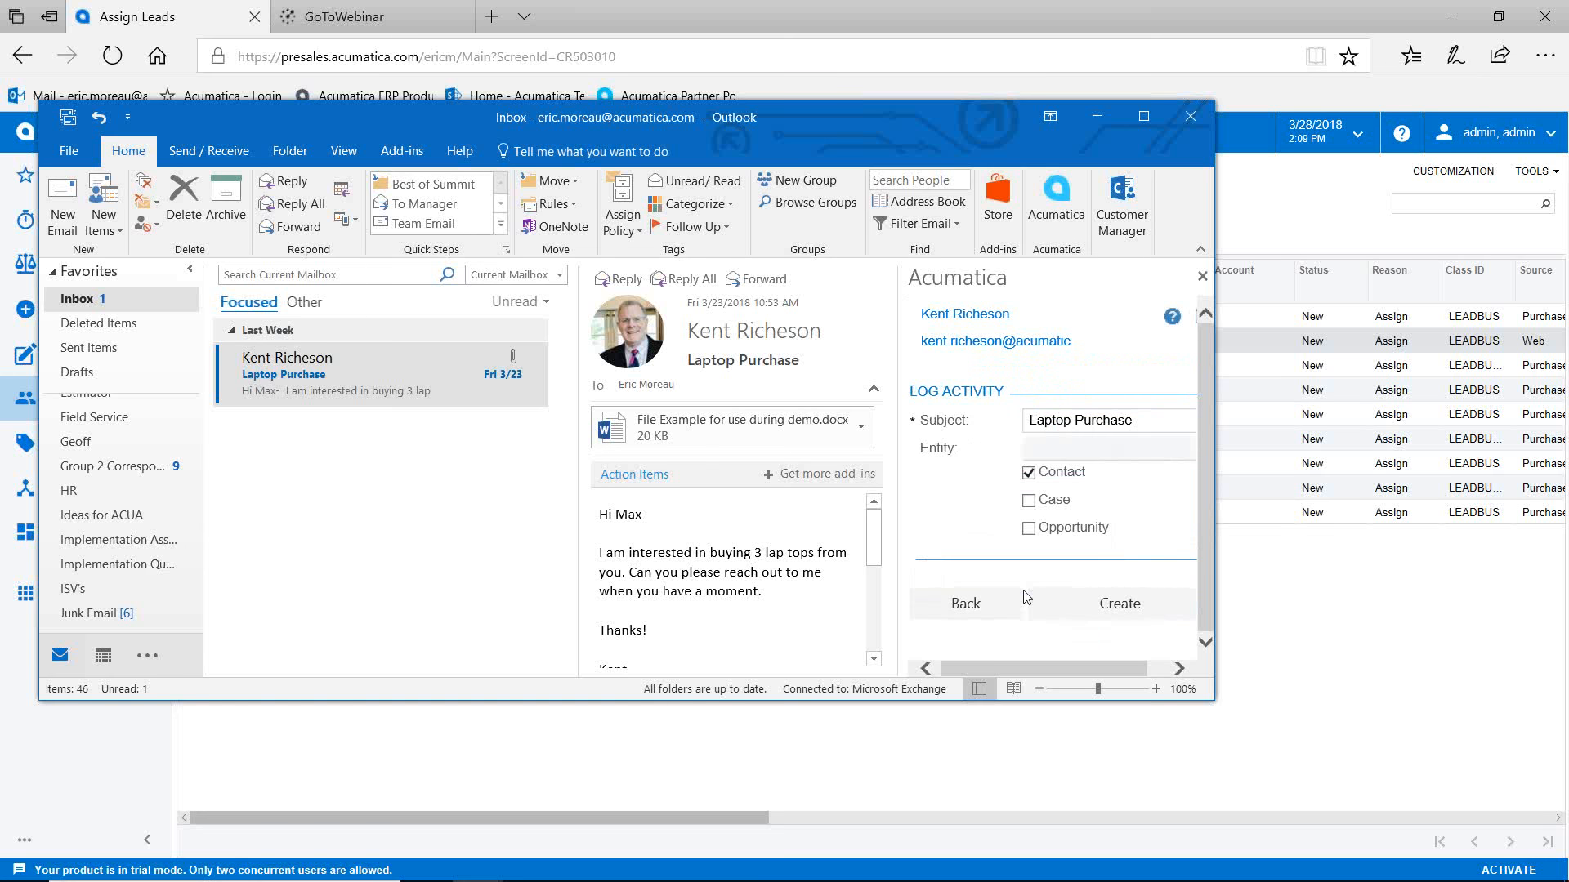
{"action": "left_click", "coordinate": [1096, 615]}
{"action": "left_click_drag", "start_coordinate": [887, 115], "coordinate": [768, 139]}
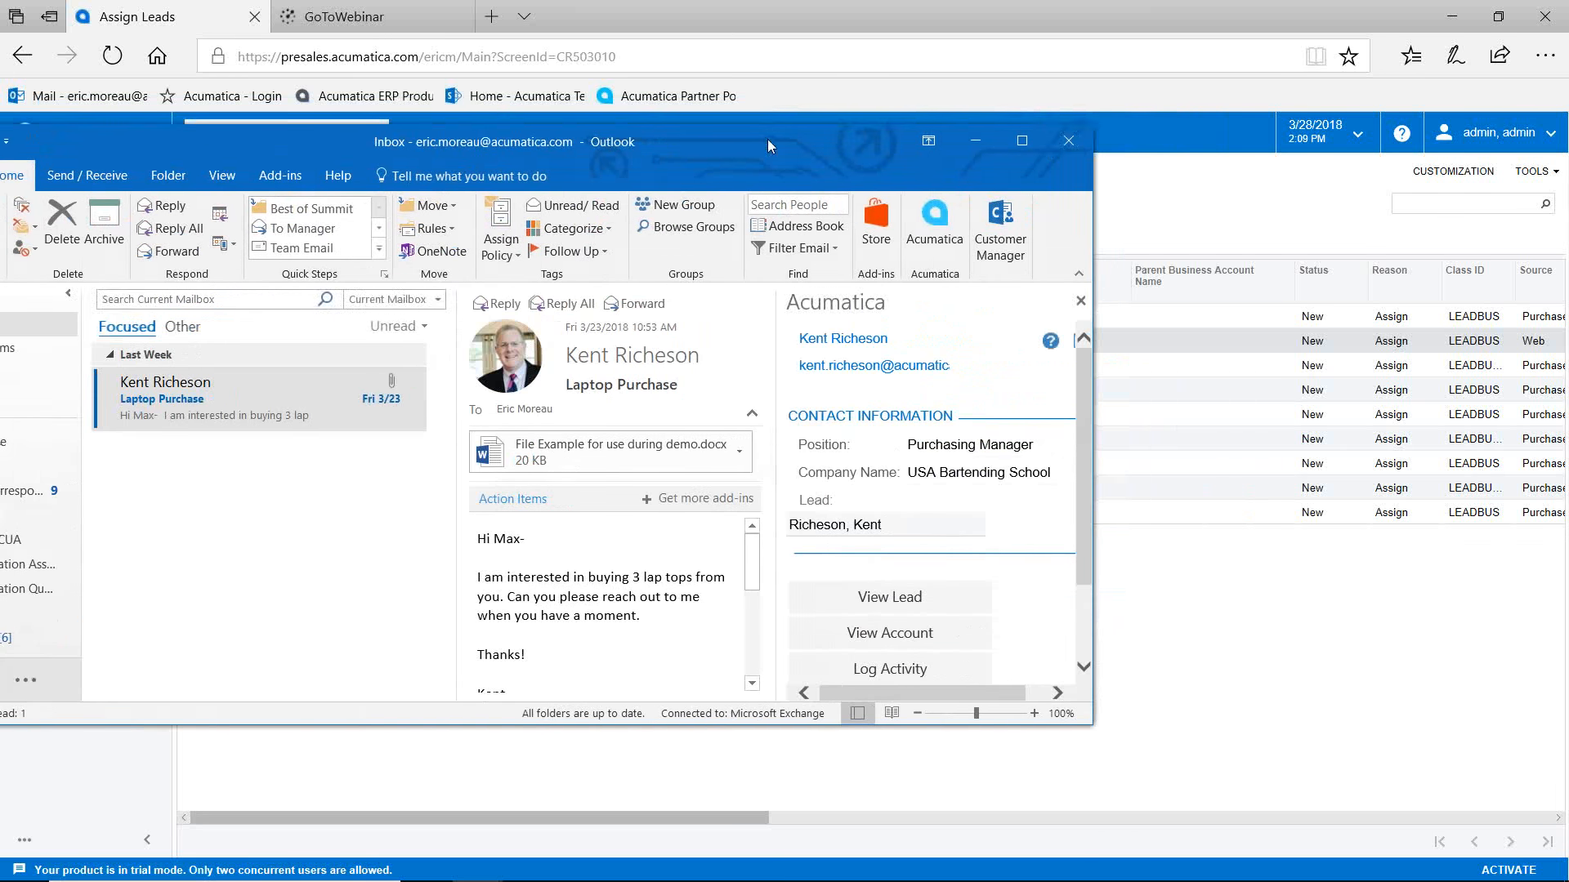
Step: Close Outlook and open the new lead through a global search for its surname
{"action": "left_click", "coordinate": [1068, 141]}
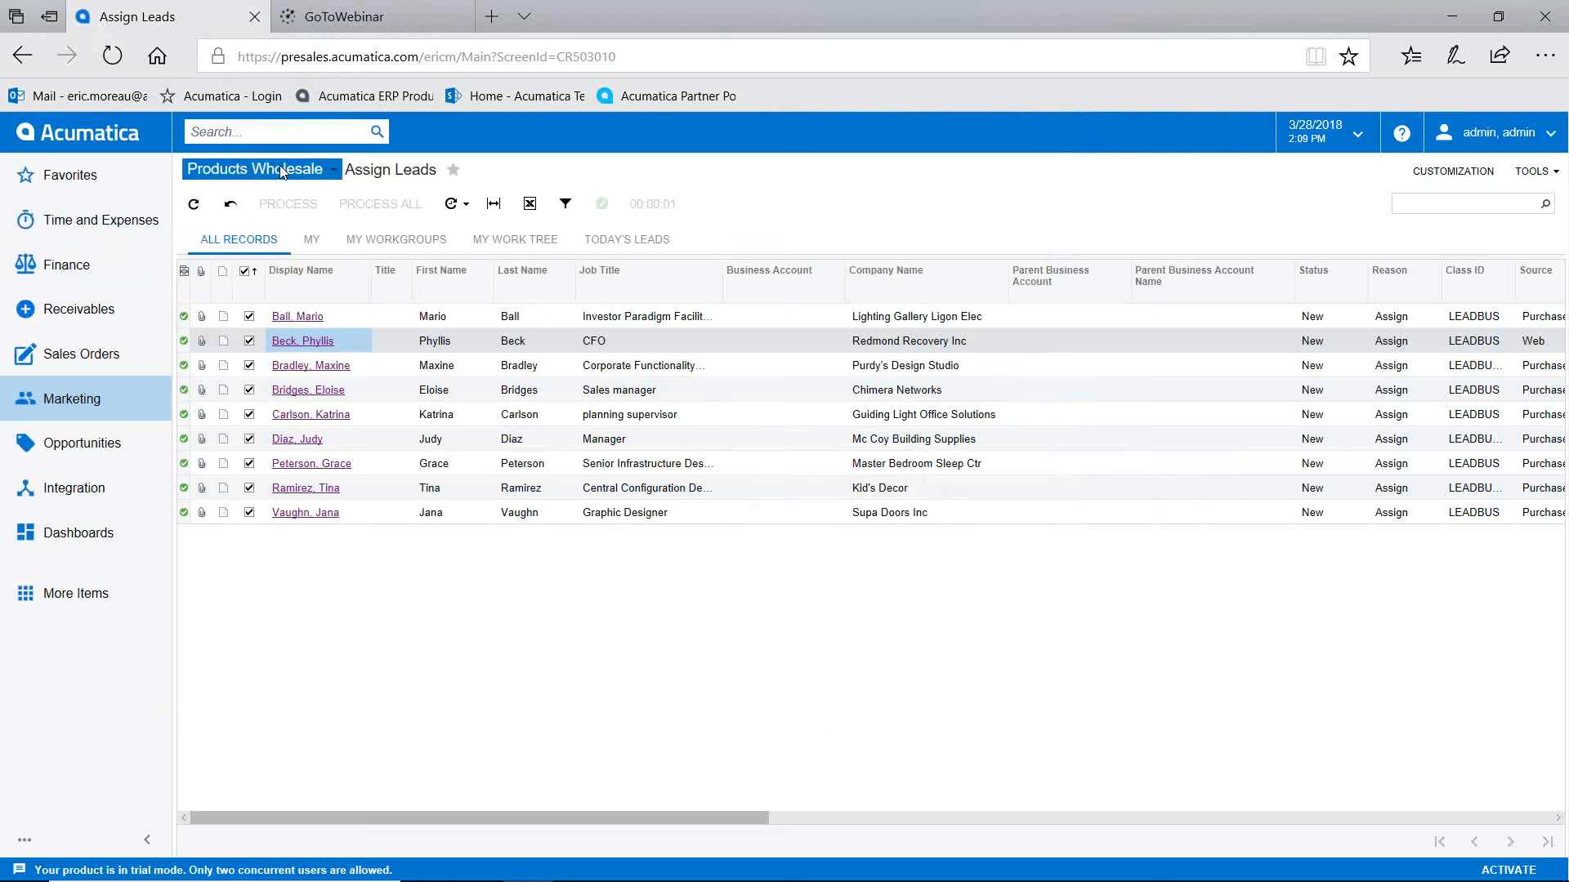
{"action": "type", "text": "ken"}
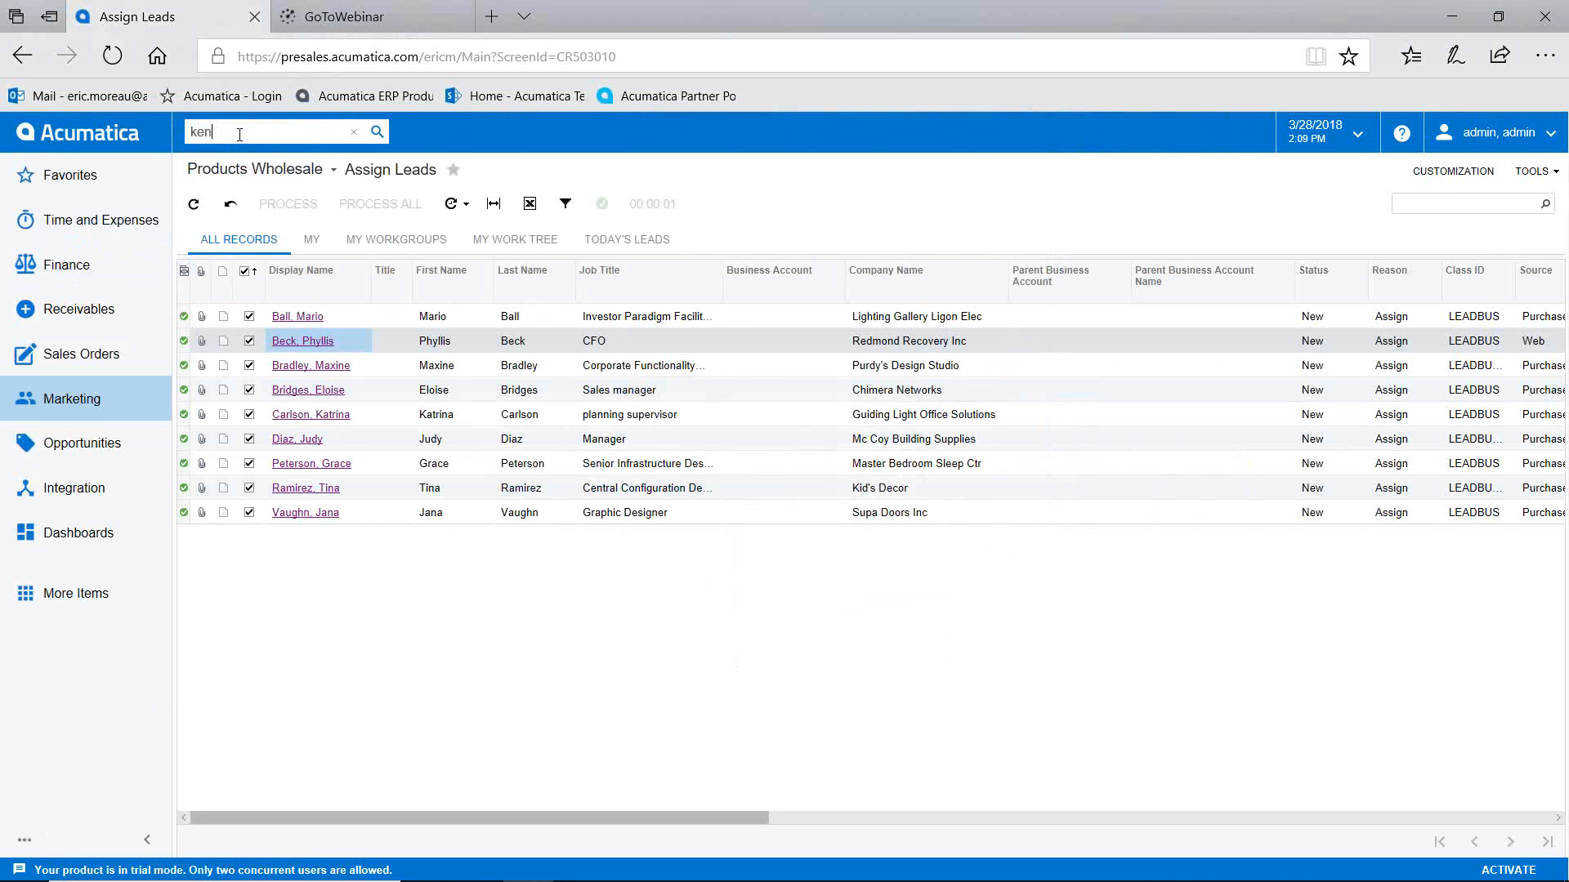
{"action": "key", "text": "Return"}
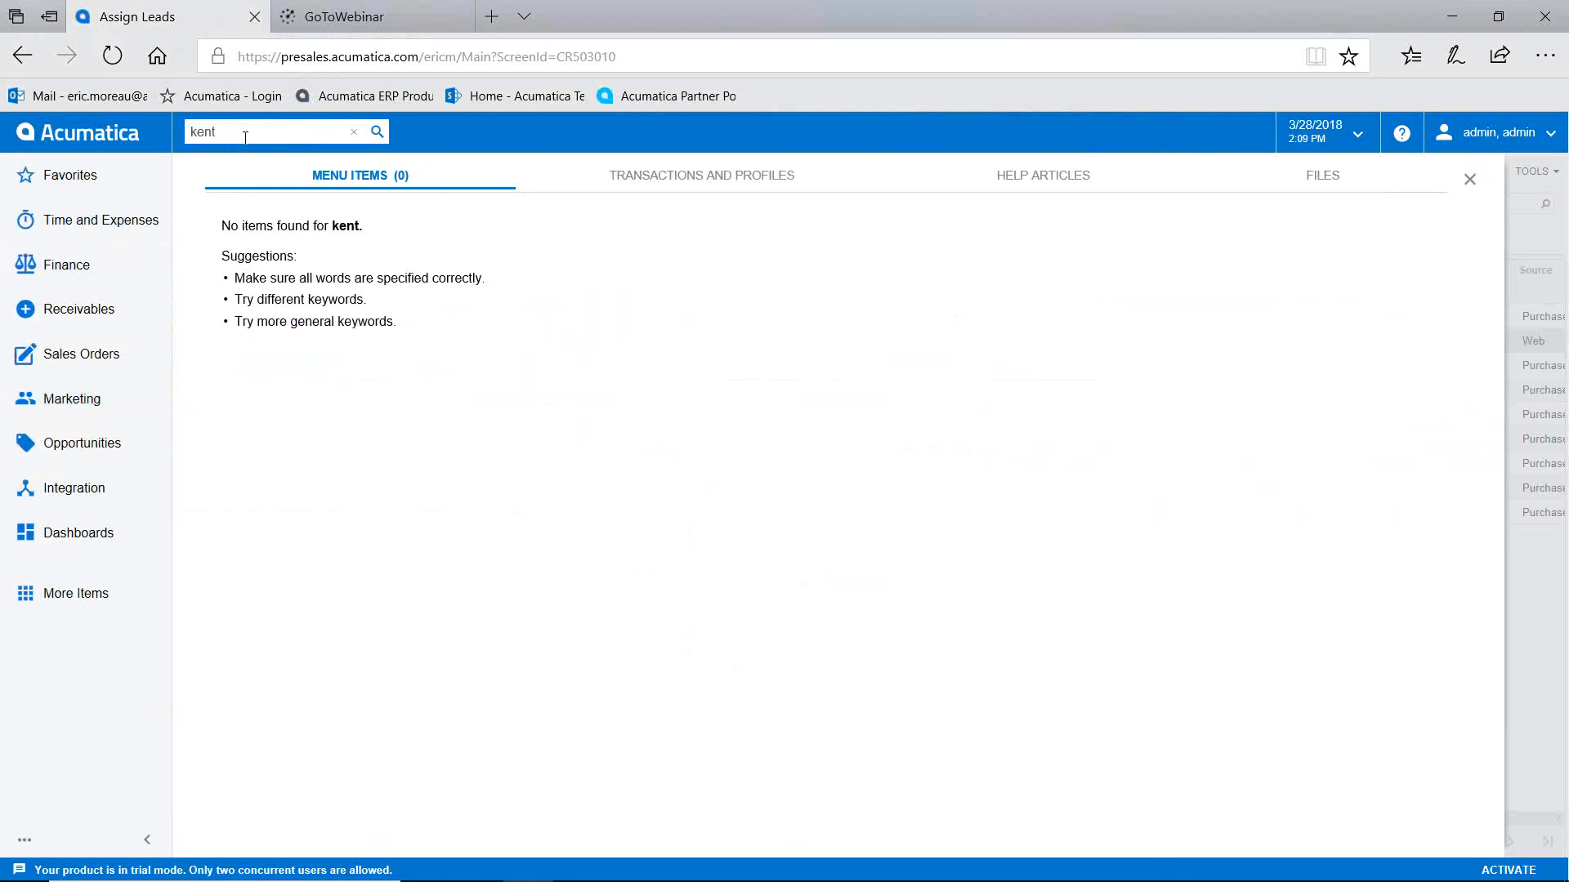
{"action": "left_click", "coordinate": [673, 182]}
{"action": "left_click", "coordinate": [302, 217]}
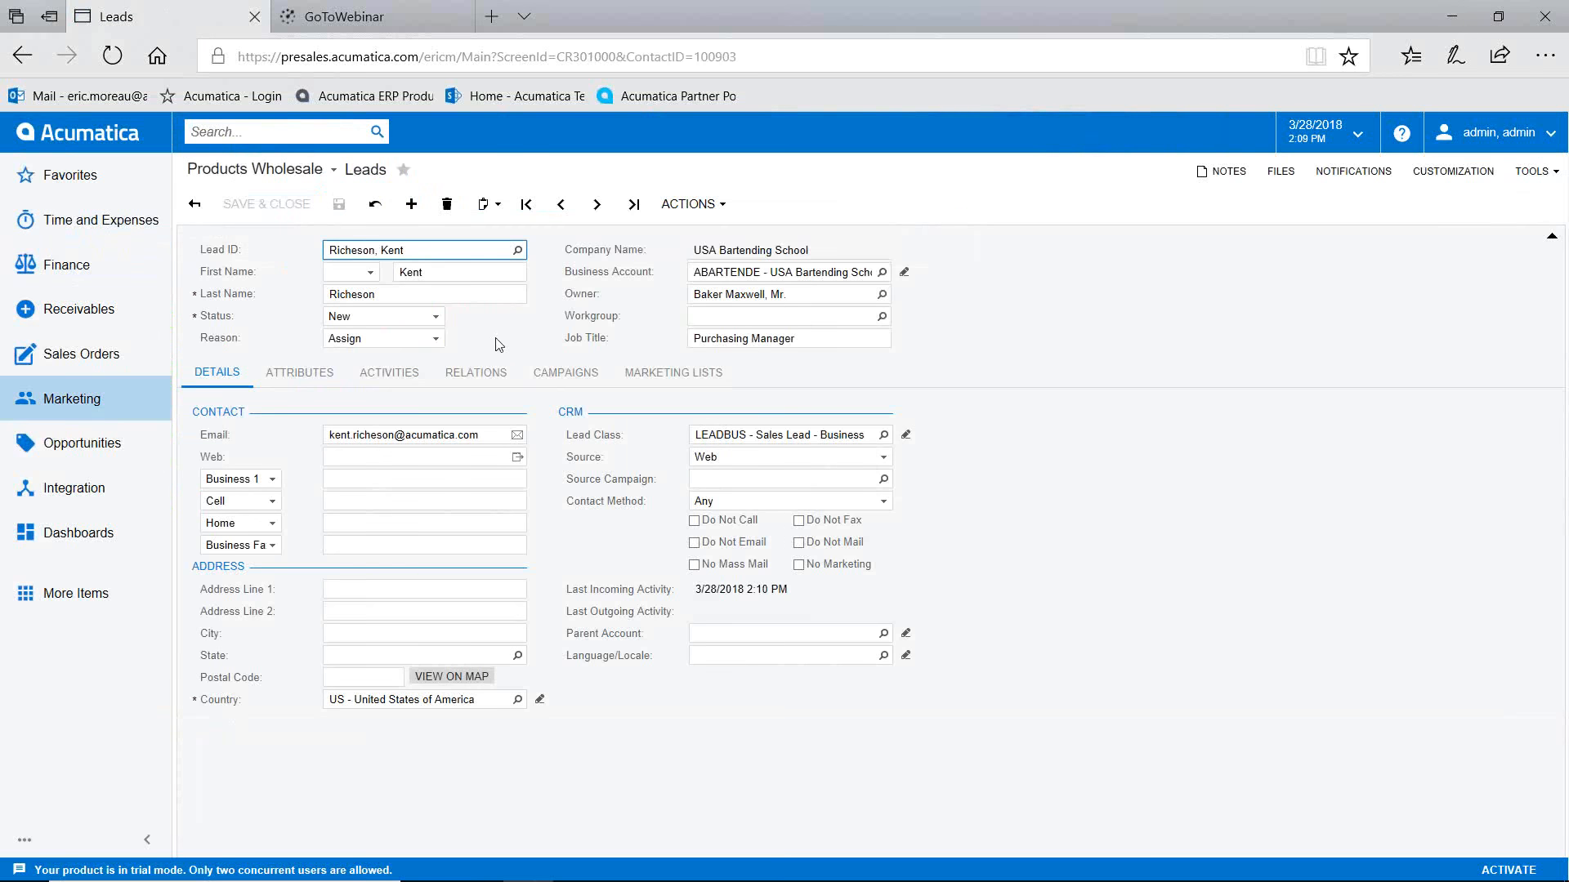
Step: Check the logged Laptop Purchase email and its attached Word file, then return to Details
{"action": "left_click", "coordinate": [420, 383]}
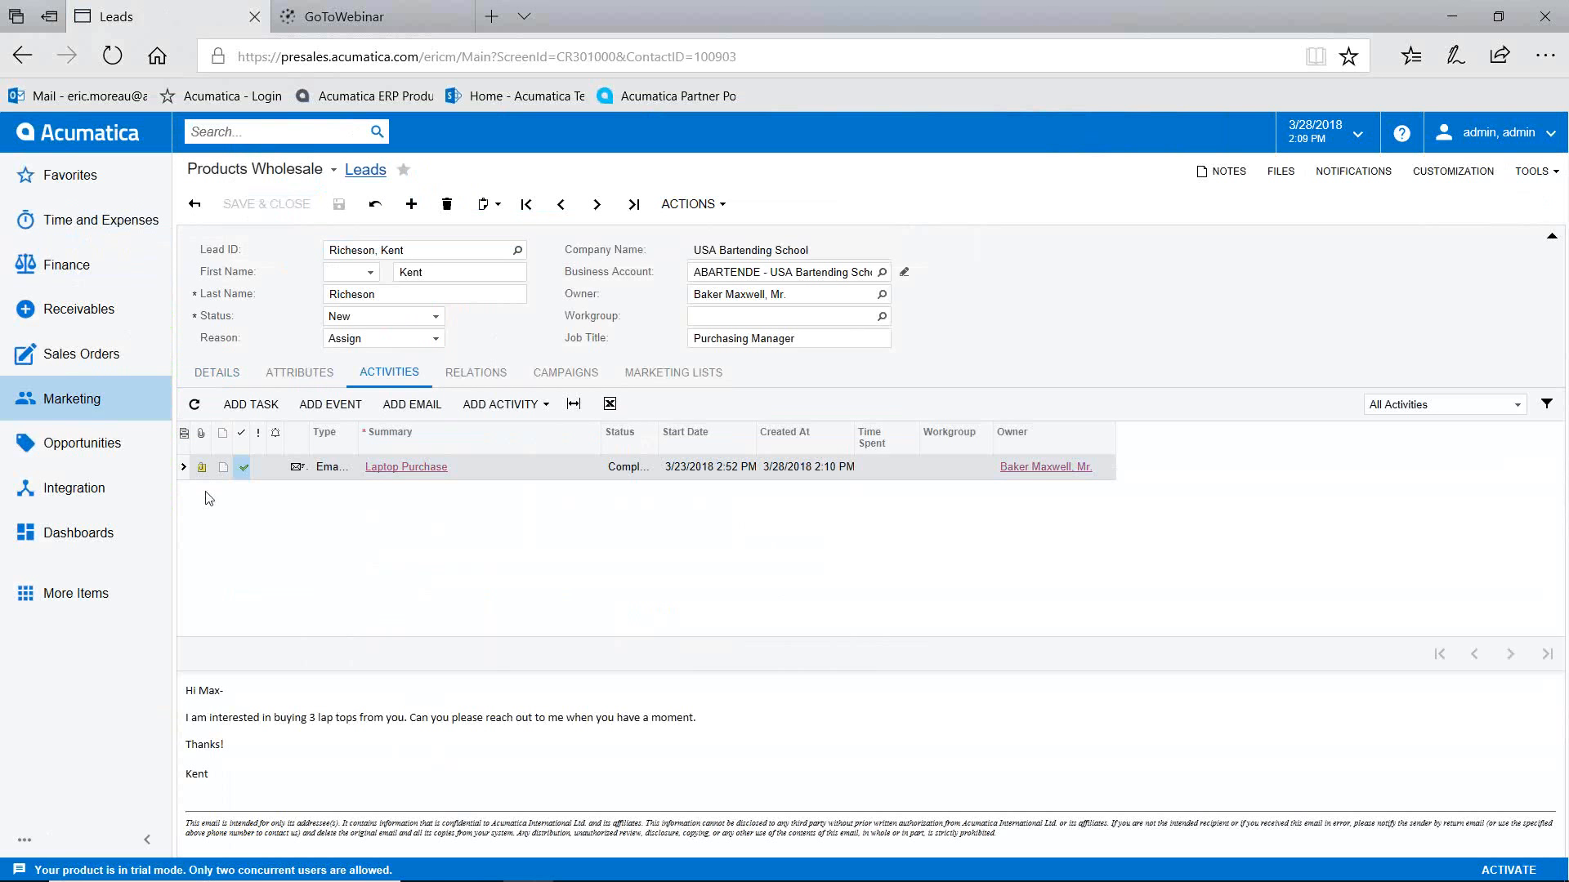
{"action": "left_click", "coordinate": [202, 468]}
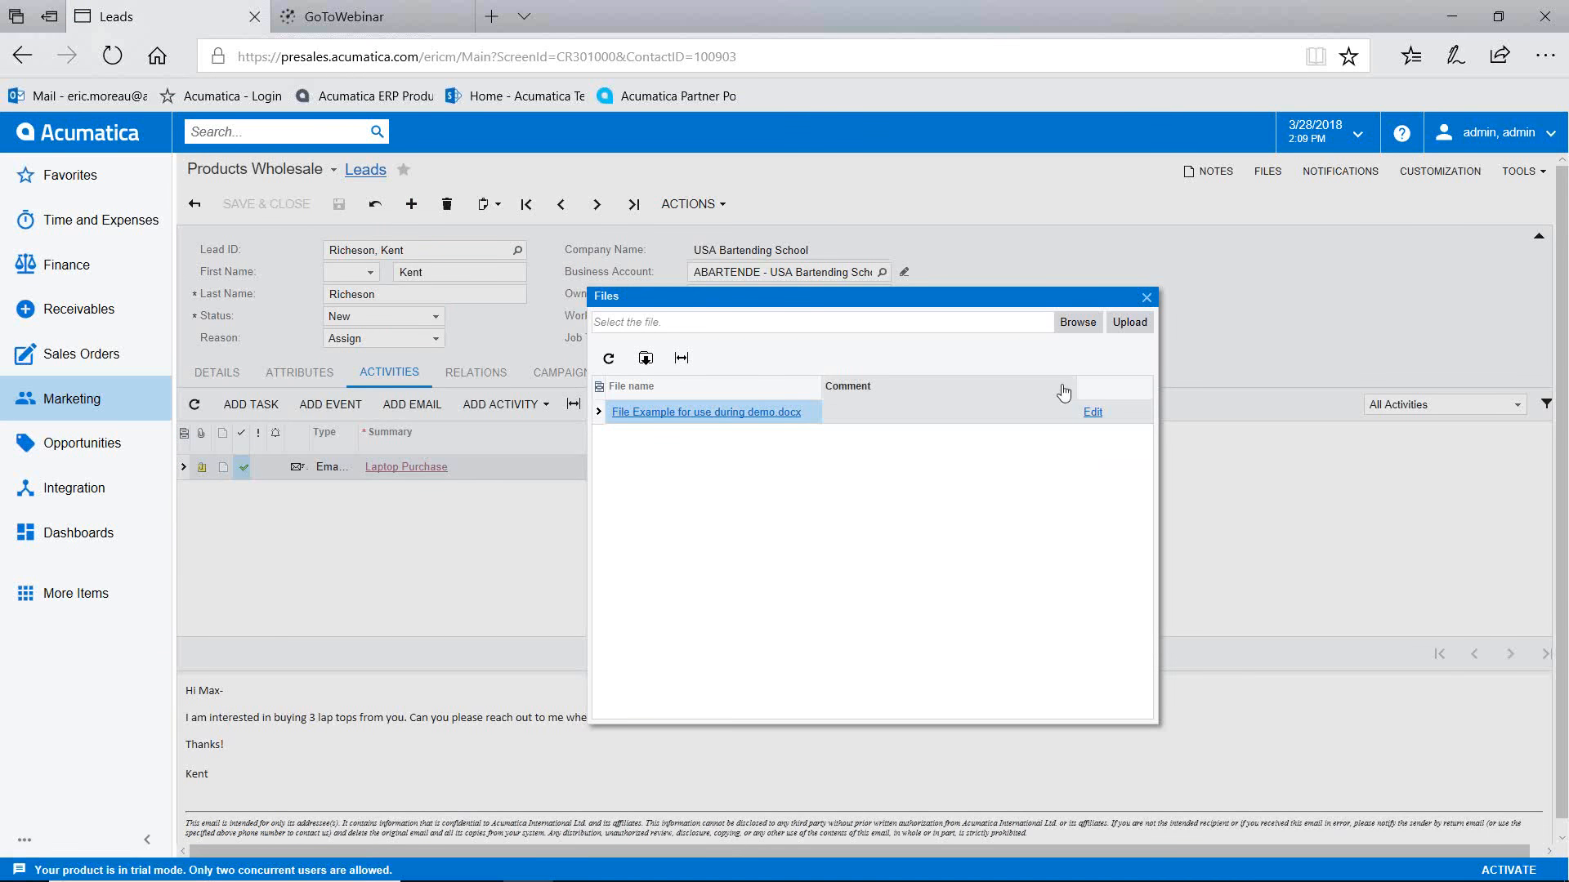
{"action": "left_click", "coordinate": [1147, 299]}
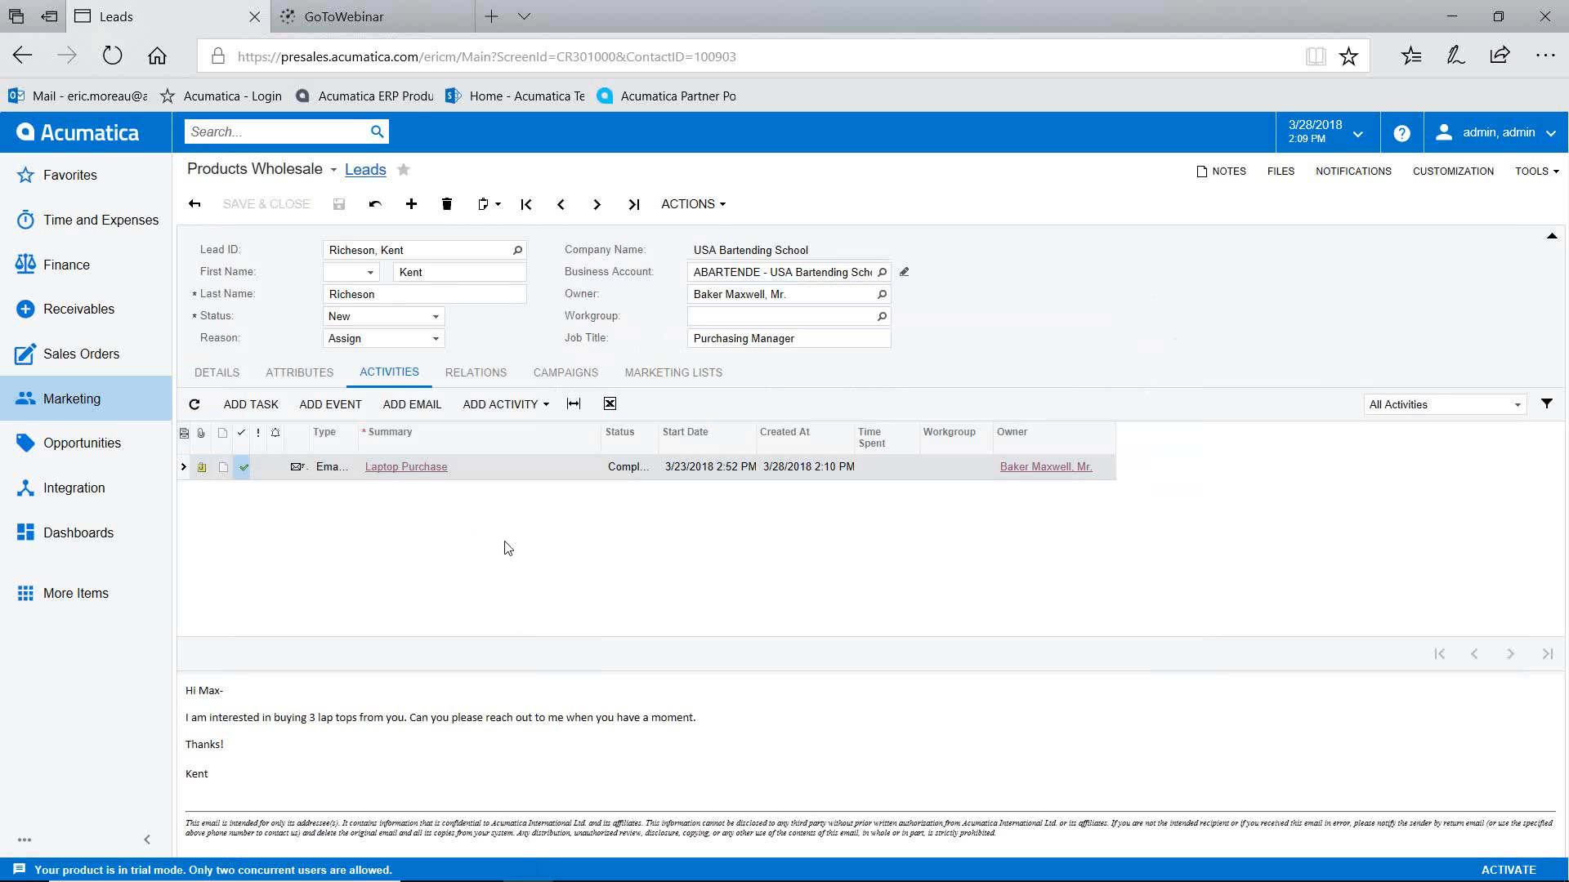
{"action": "left_click", "coordinate": [241, 373]}
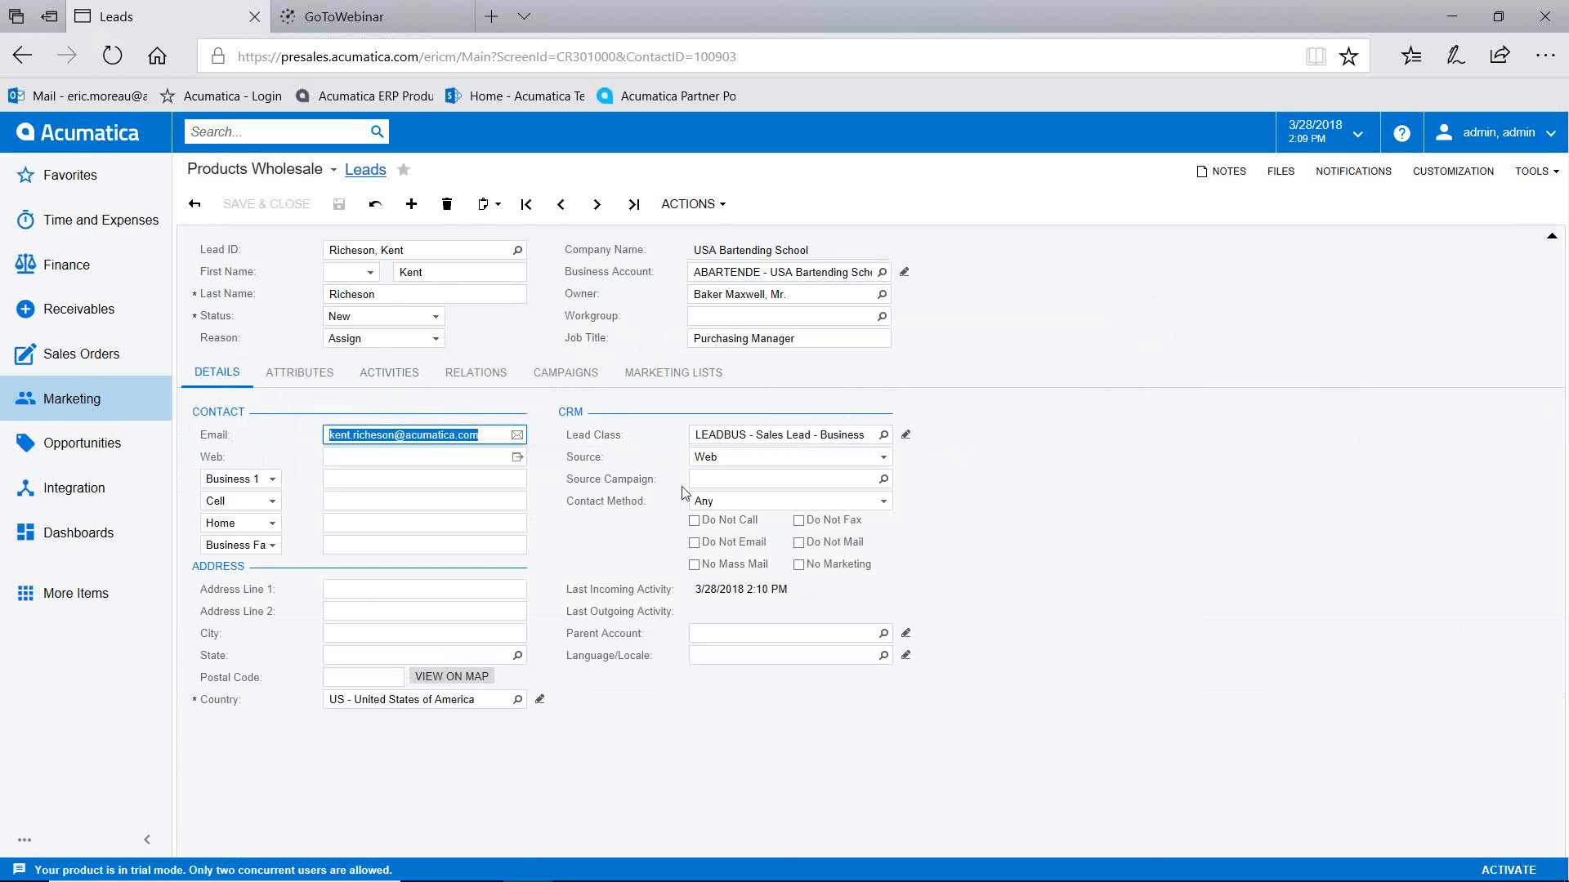
Step: Set attributes Industry to Chemicals, Coatings & Plastics and Number of Employees to 100-300
{"action": "left_click", "coordinate": [298, 373]}
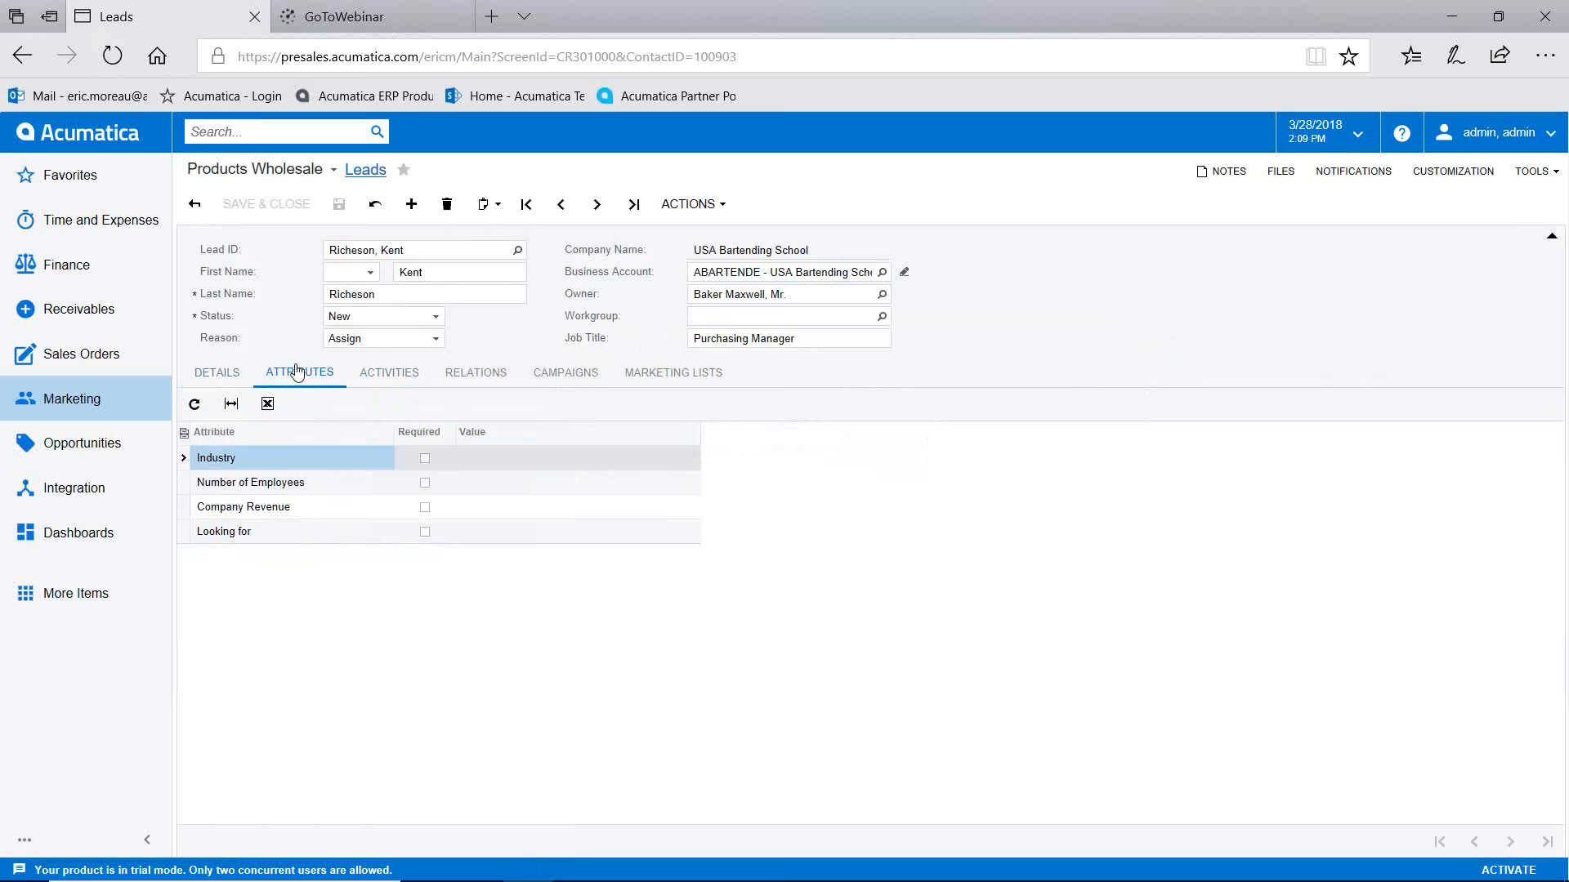
{"action": "left_click", "coordinate": [520, 457]}
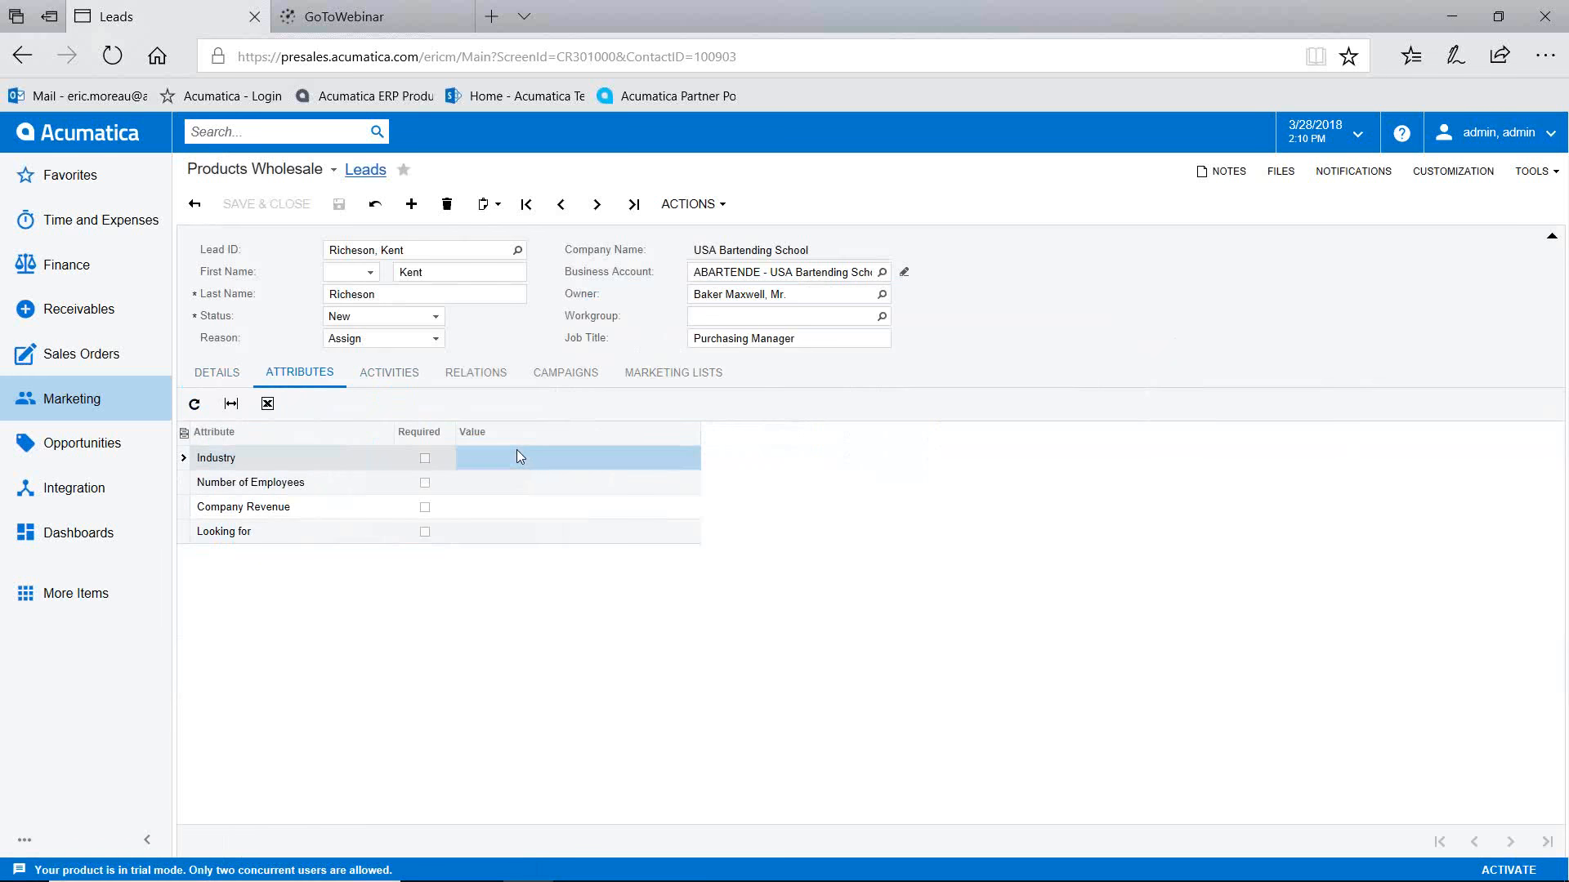
{"action": "left_click", "coordinate": [522, 457]}
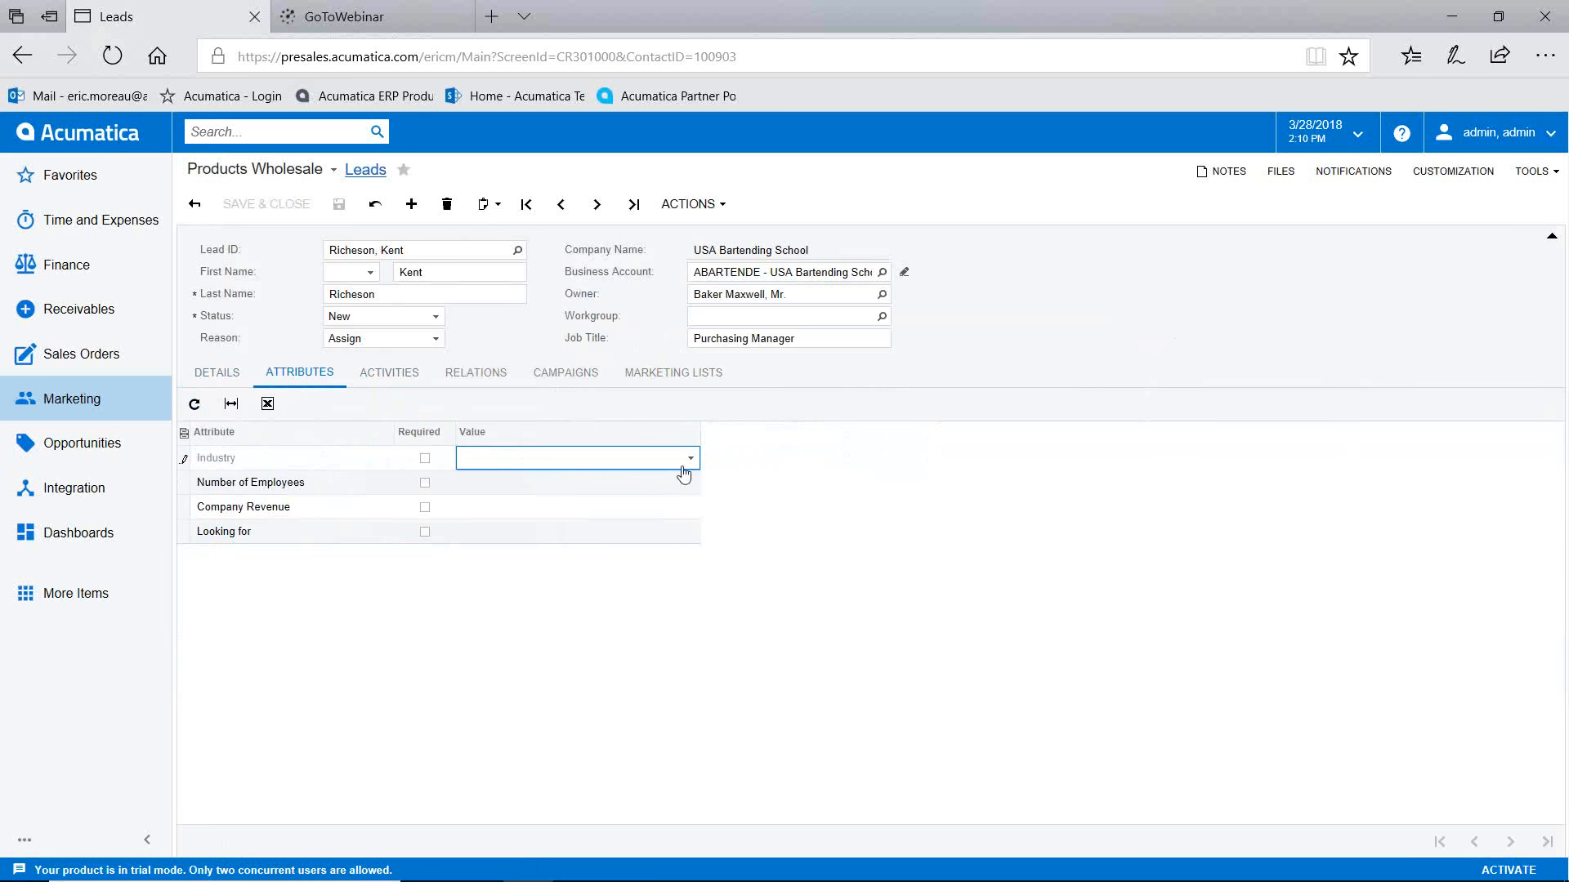
{"action": "left_click", "coordinate": [691, 459]}
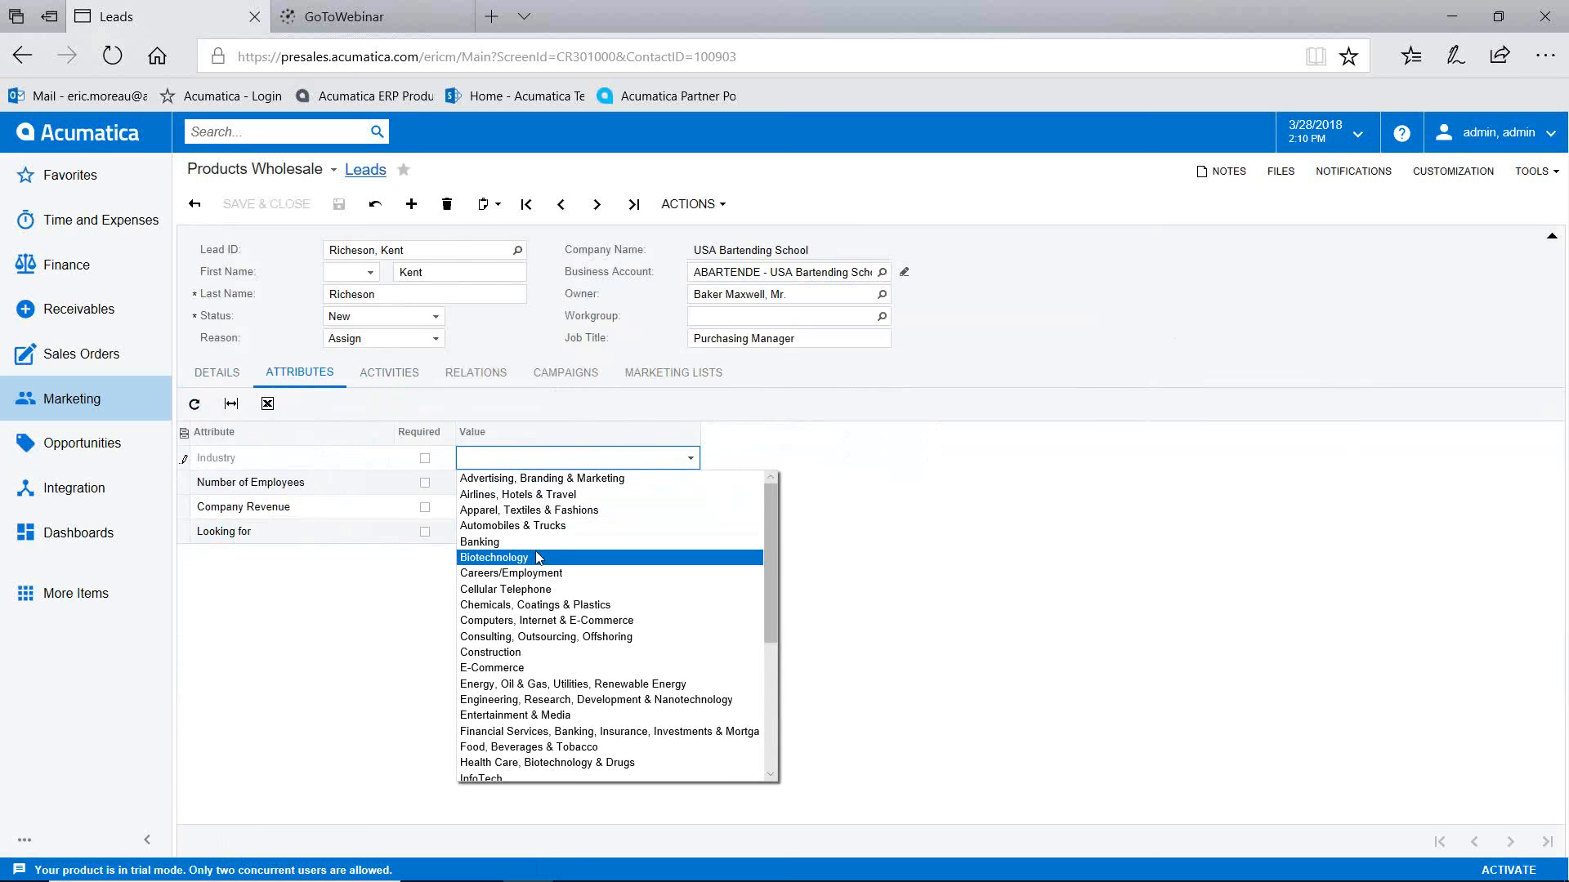
{"action": "left_click", "coordinate": [538, 605]}
{"action": "left_click", "coordinate": [520, 482]}
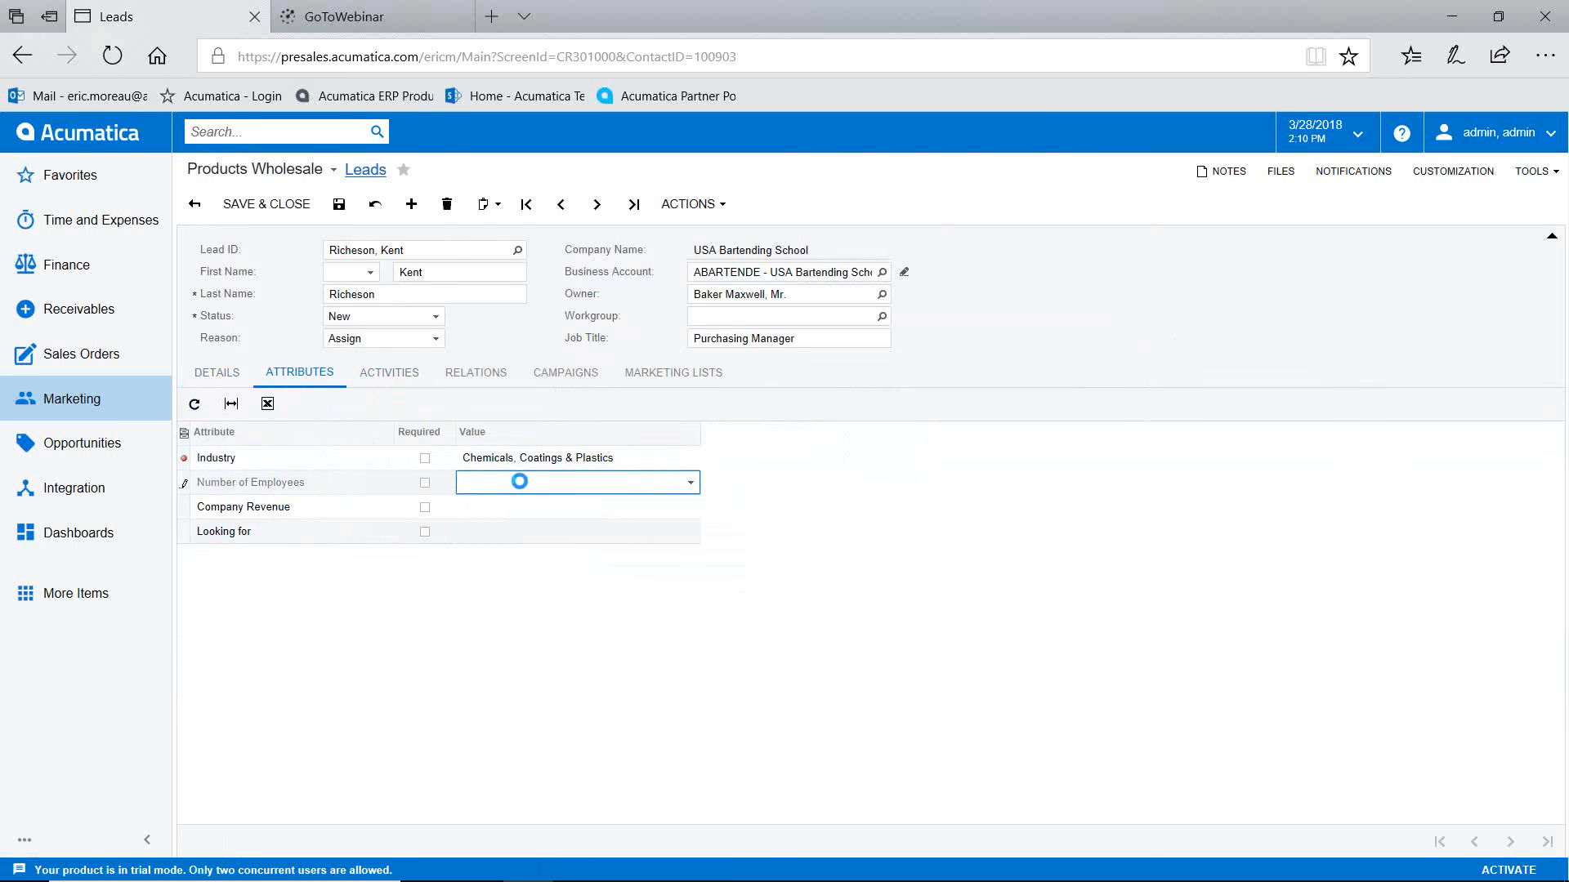
{"action": "left_click", "coordinate": [690, 483]}
{"action": "left_click", "coordinate": [536, 521]}
Step: Review the lead's activities and NEWLEADS marketing list subscription, then save the lead
{"action": "left_click", "coordinate": [388, 374]}
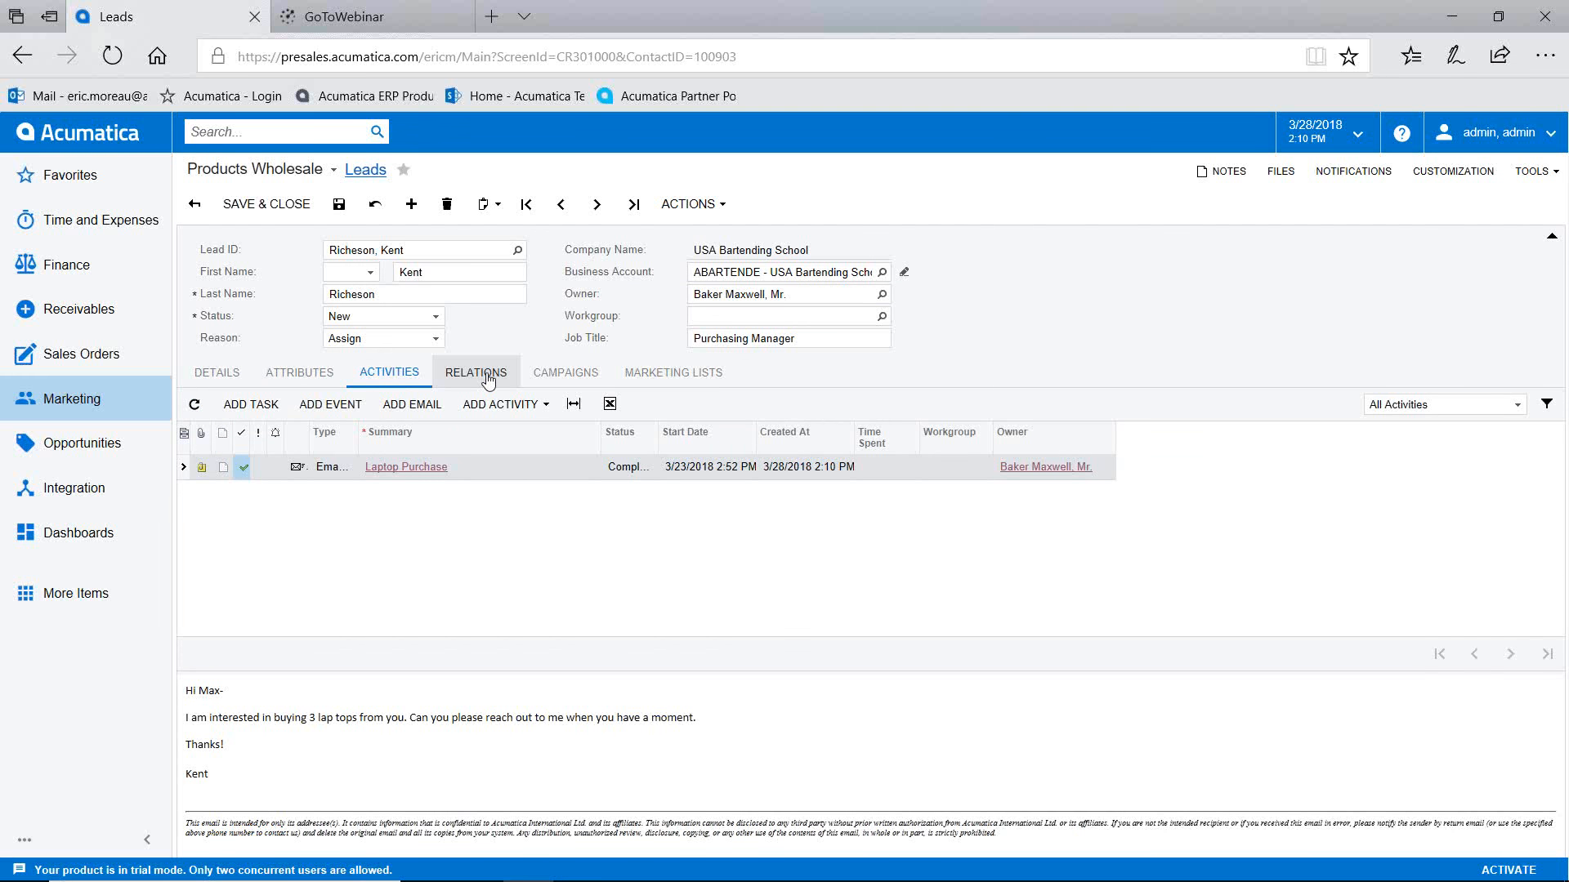
{"action": "left_click", "coordinate": [685, 380]}
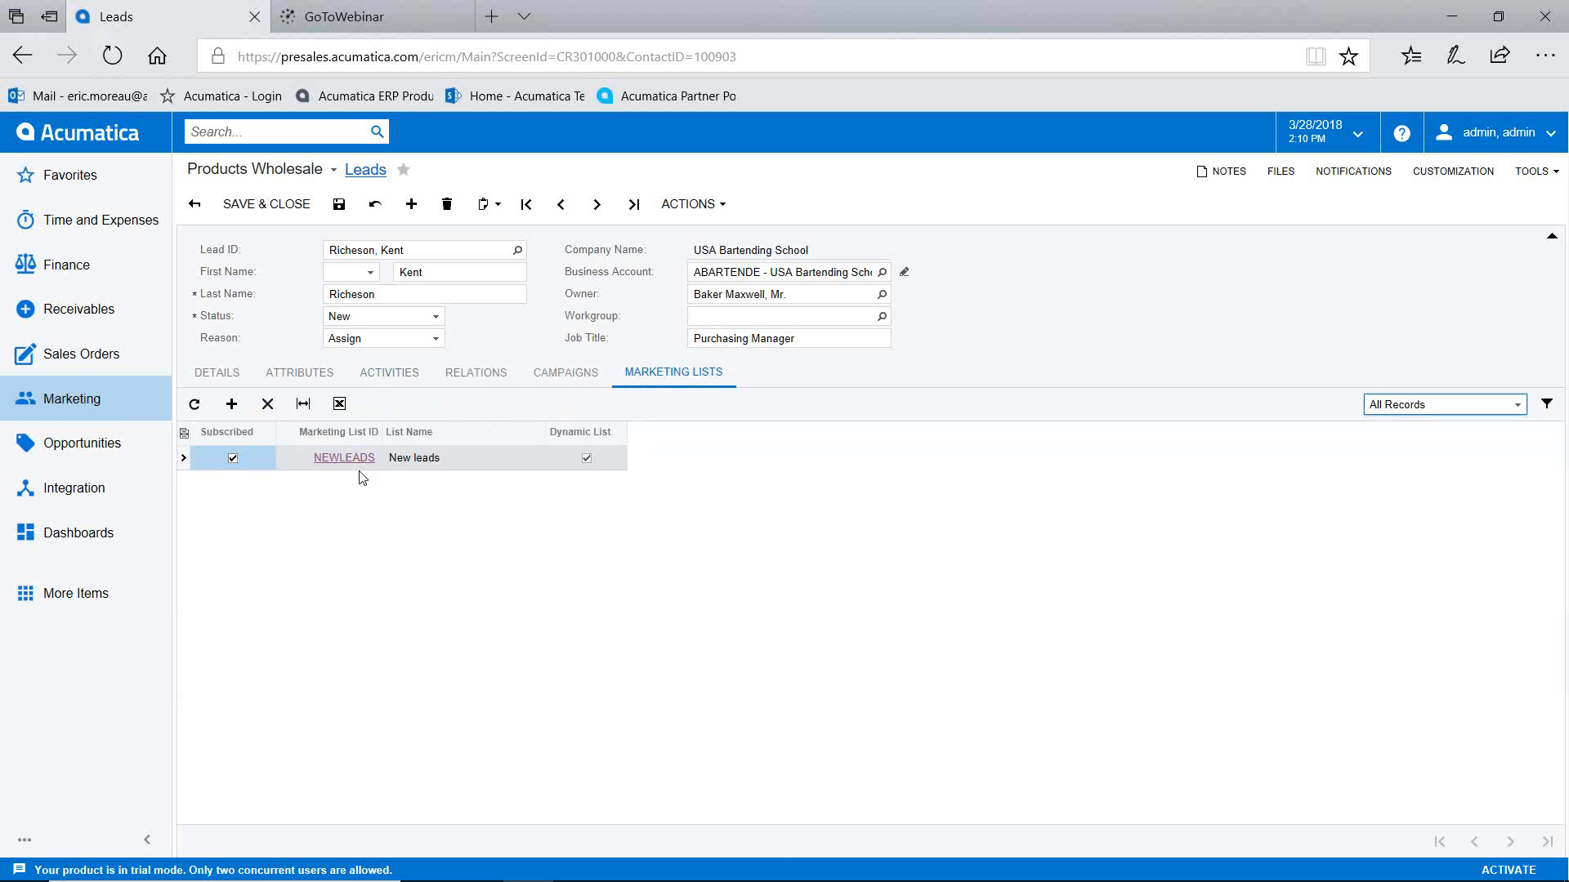
{"action": "left_click", "coordinate": [339, 205]}
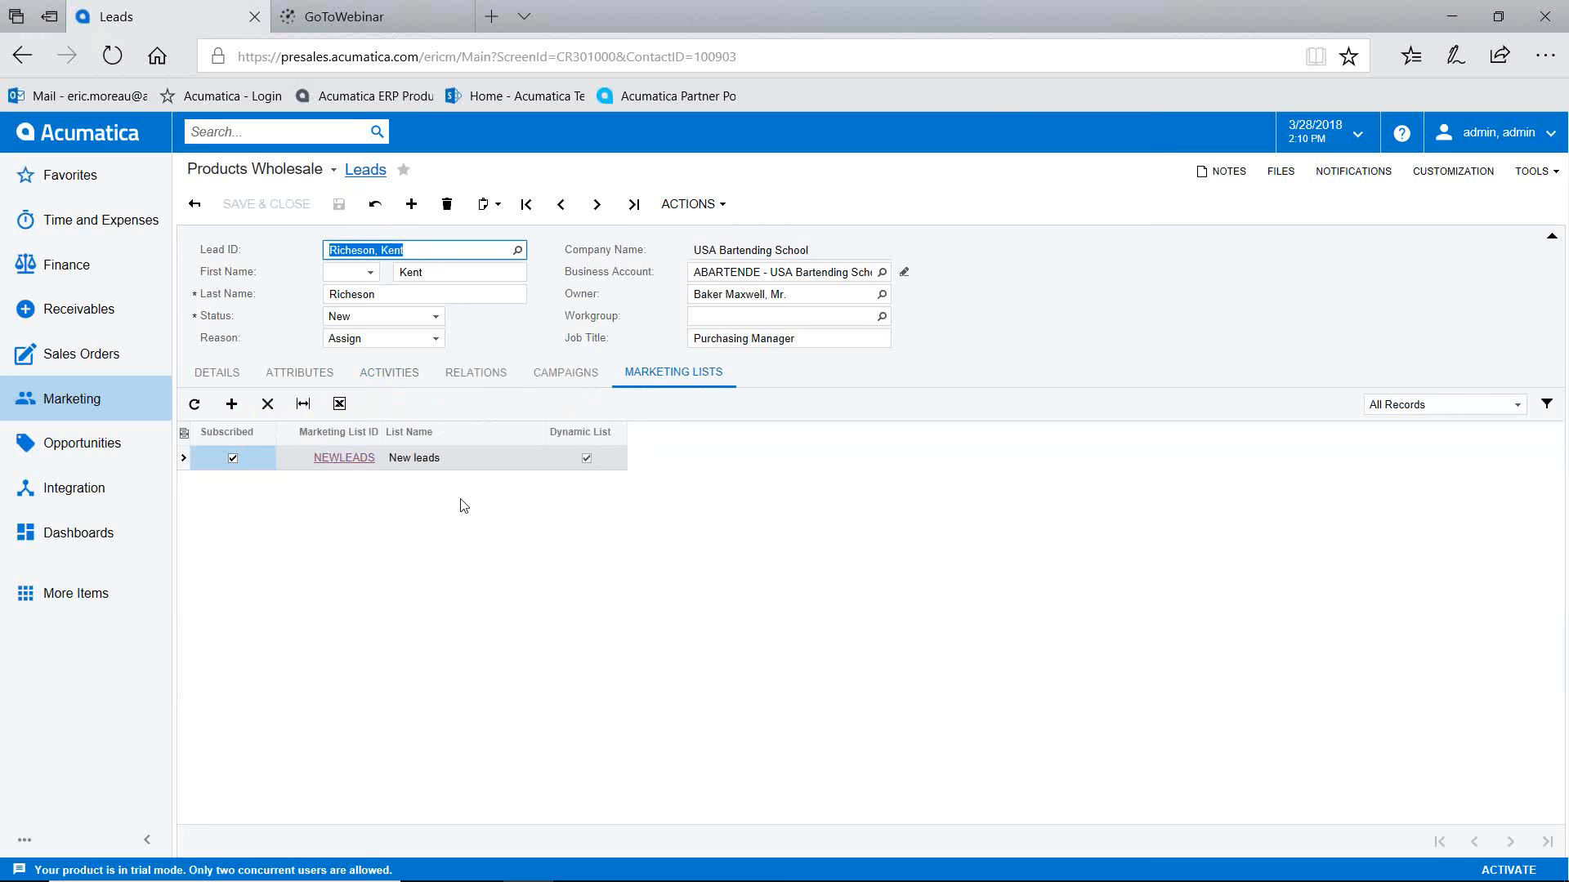
{"action": "left_click", "coordinate": [691, 204]}
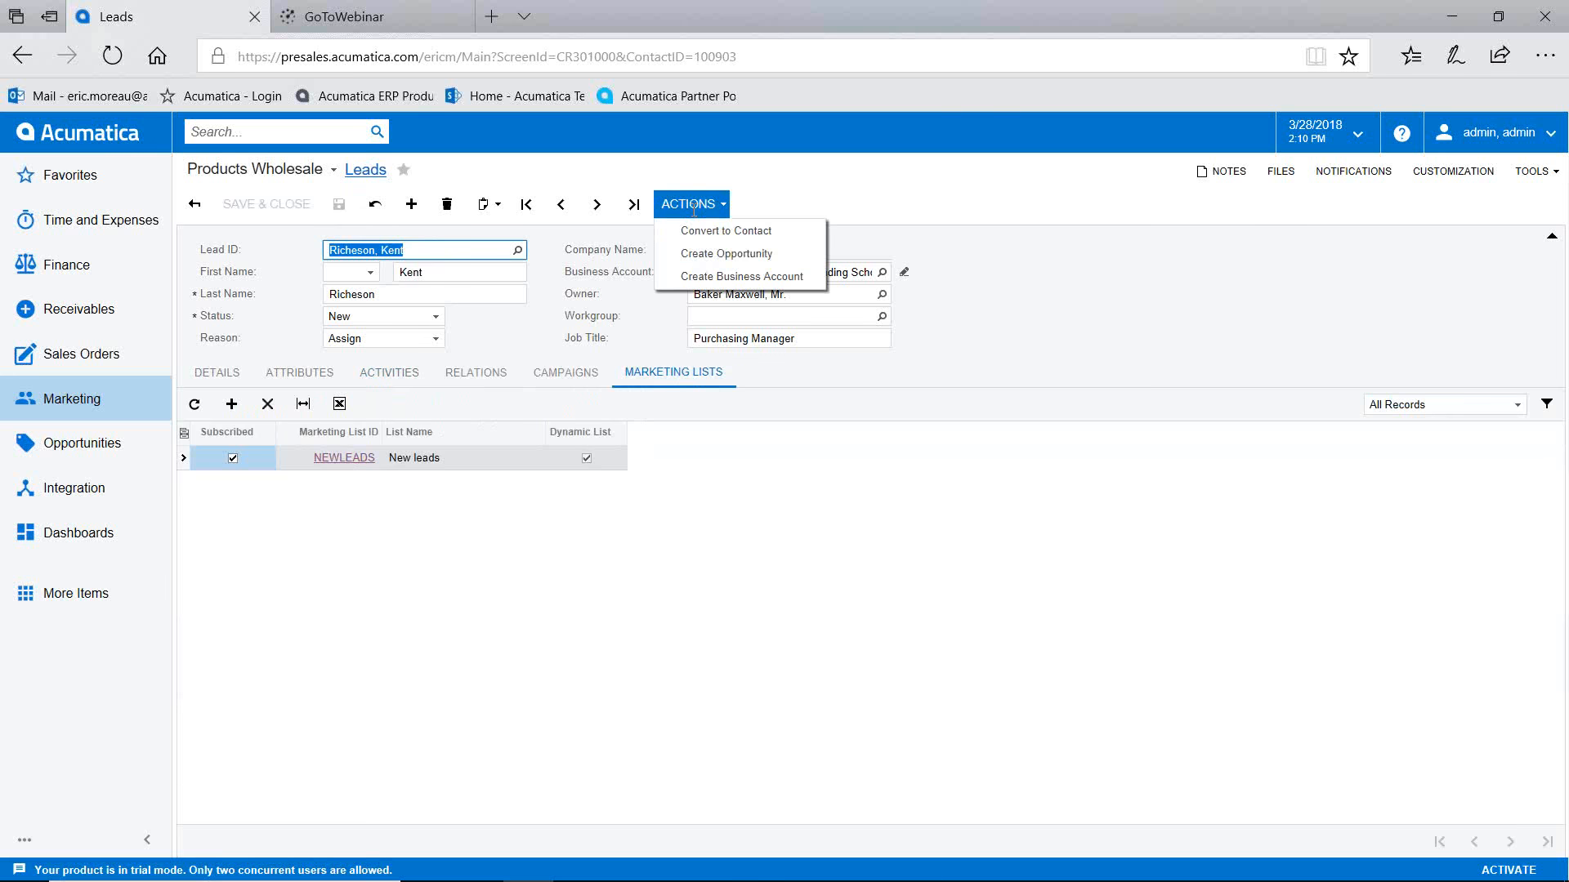
Step: Create and save opportunity OP000375 from the lead, then step back to OP000374
{"action": "left_click", "coordinate": [709, 255]}
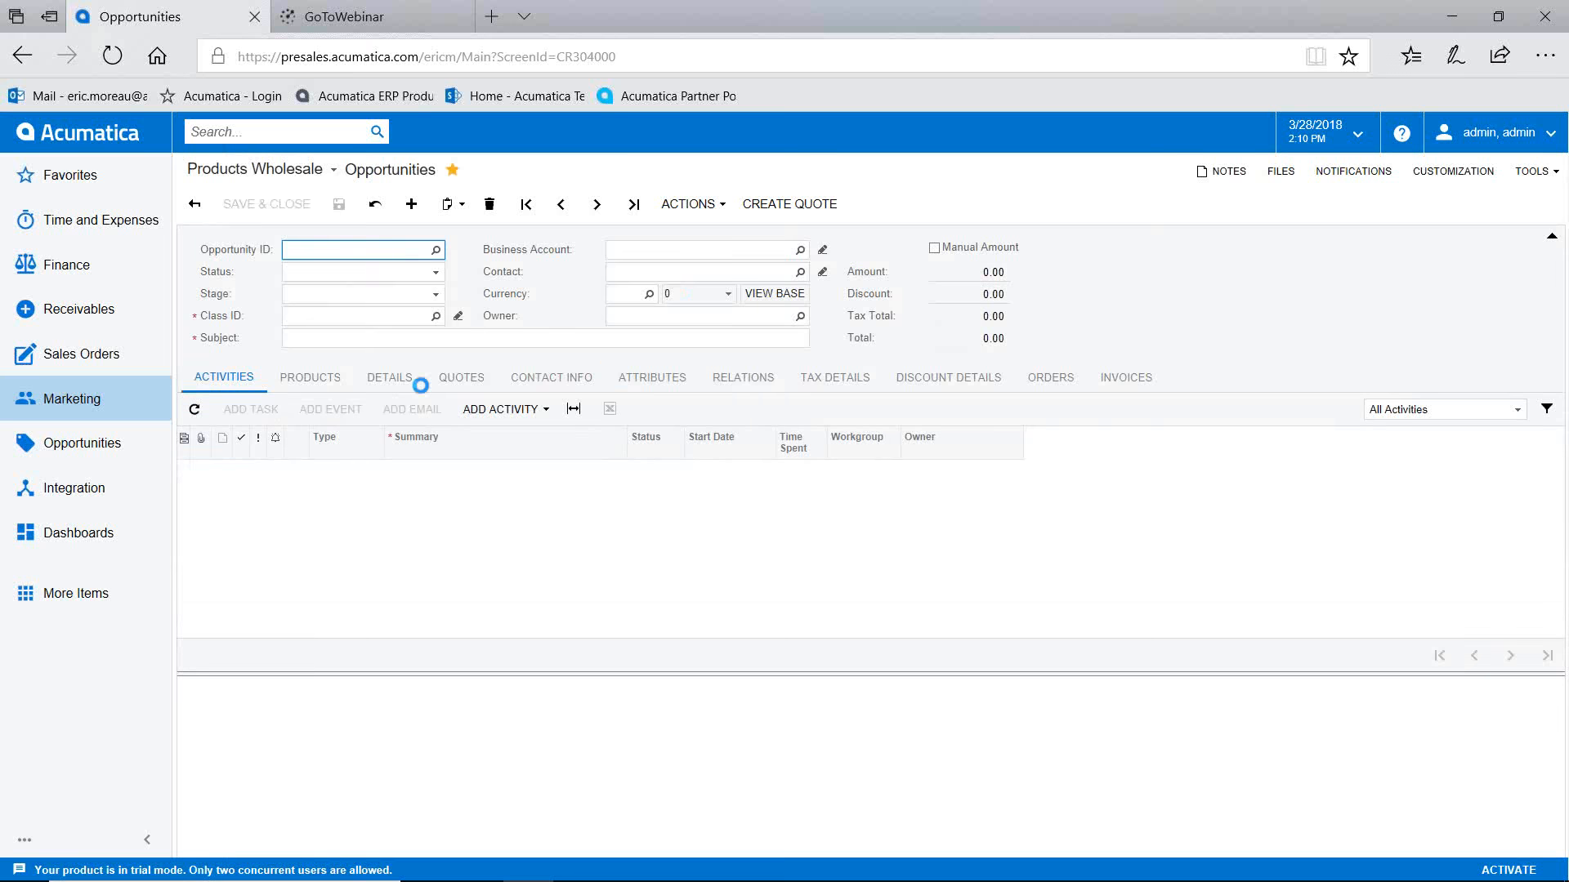
{"action": "left_click", "coordinate": [339, 204]}
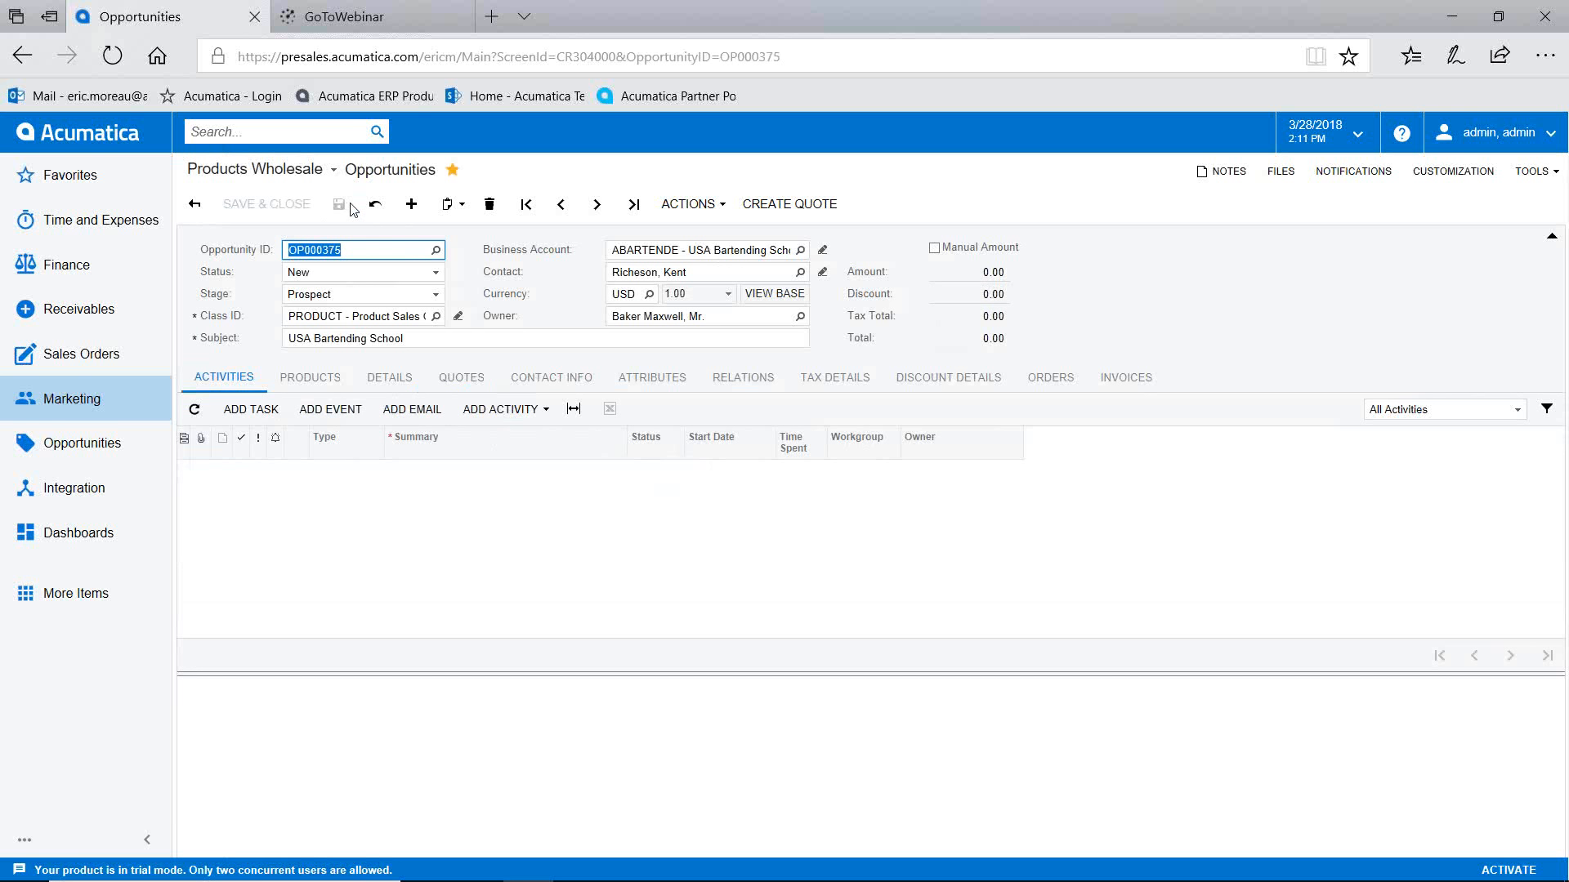
{"action": "left_click", "coordinate": [561, 205]}
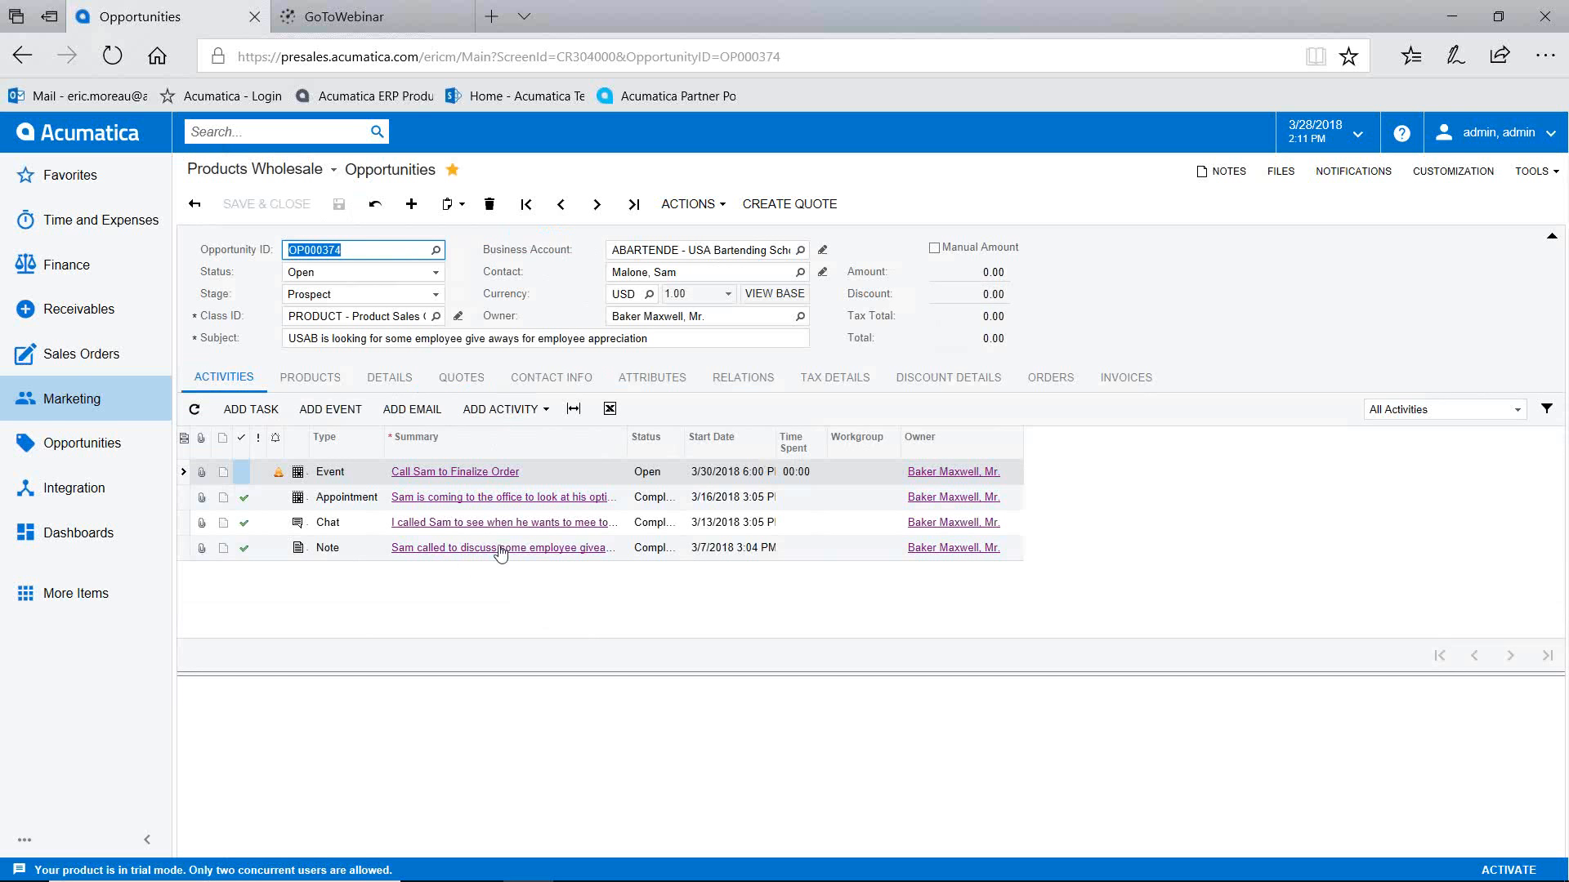
{"action": "left_click", "coordinate": [469, 471]}
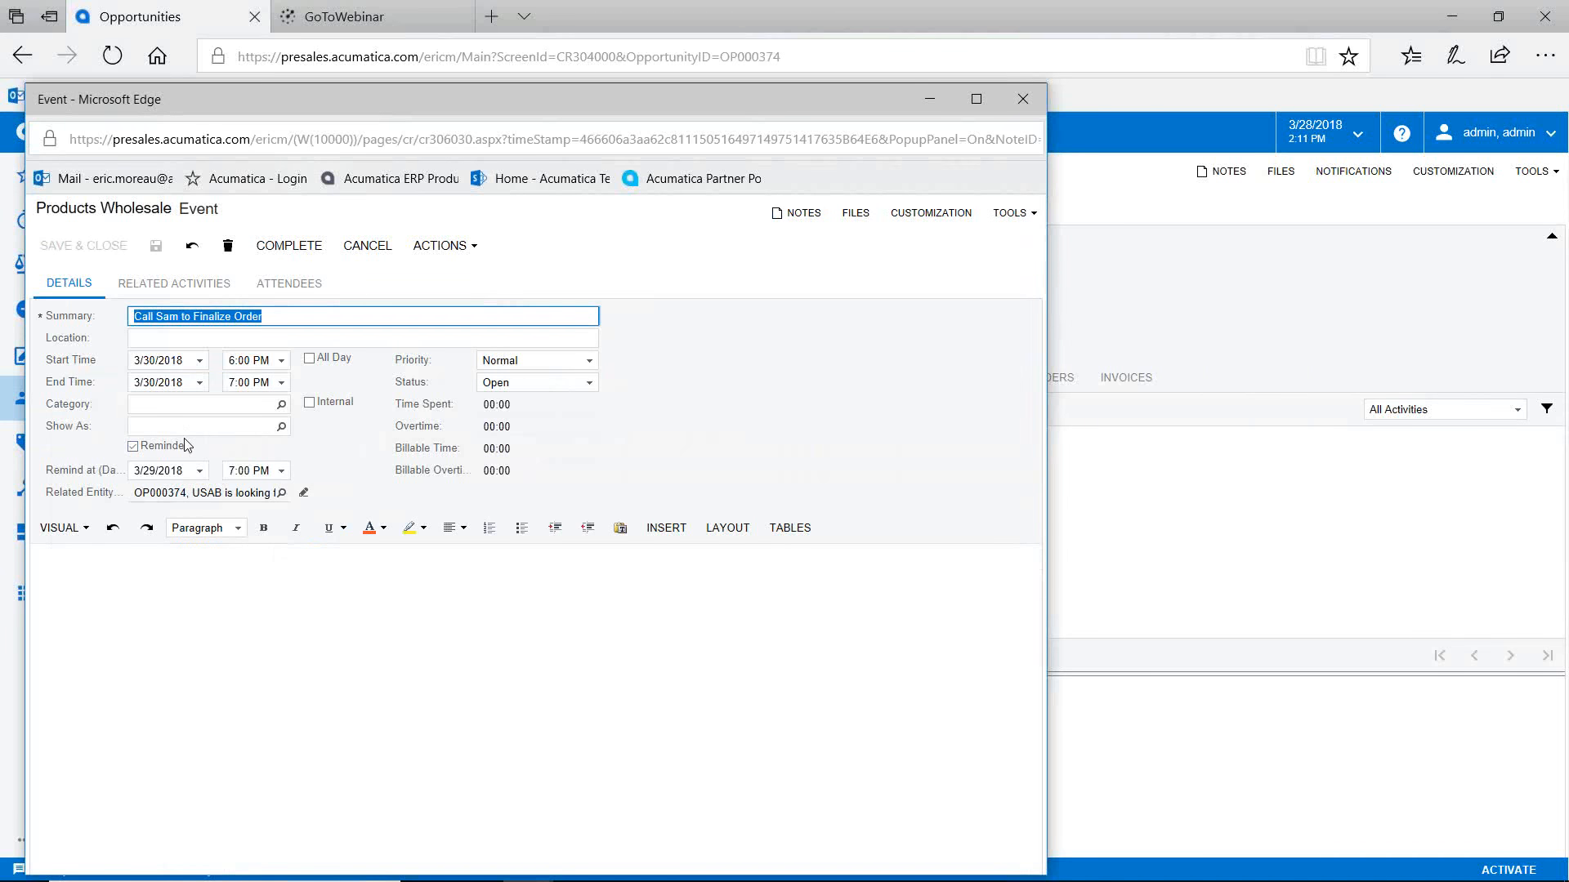
{"action": "left_click", "coordinate": [1021, 107]}
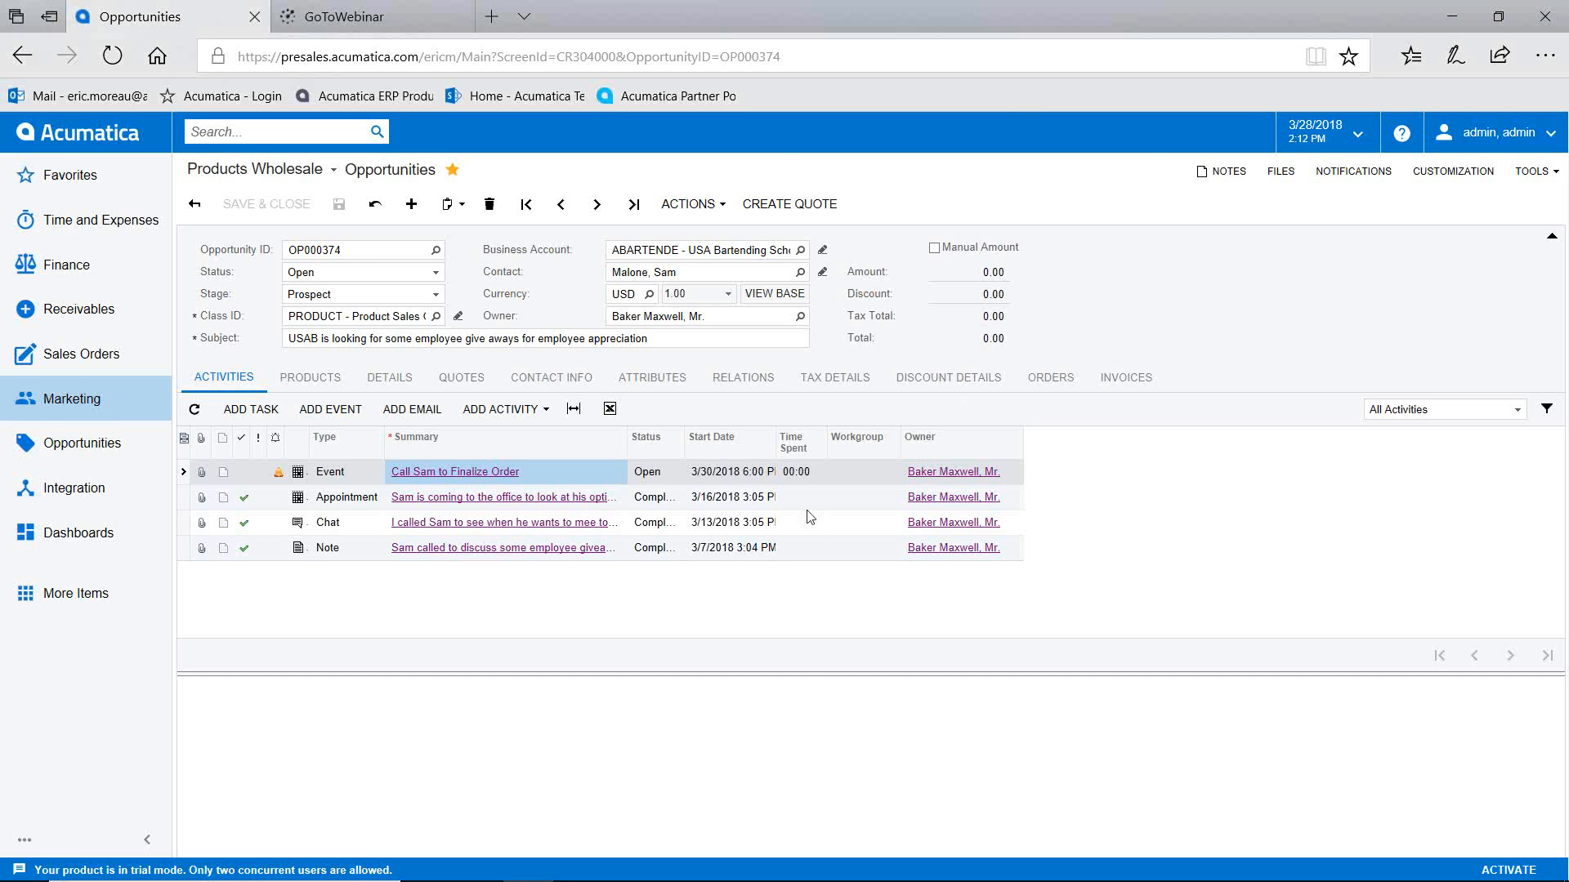
Step: Create a new quote Q000011 for the opportunity and open it
{"action": "left_click", "coordinate": [462, 381]}
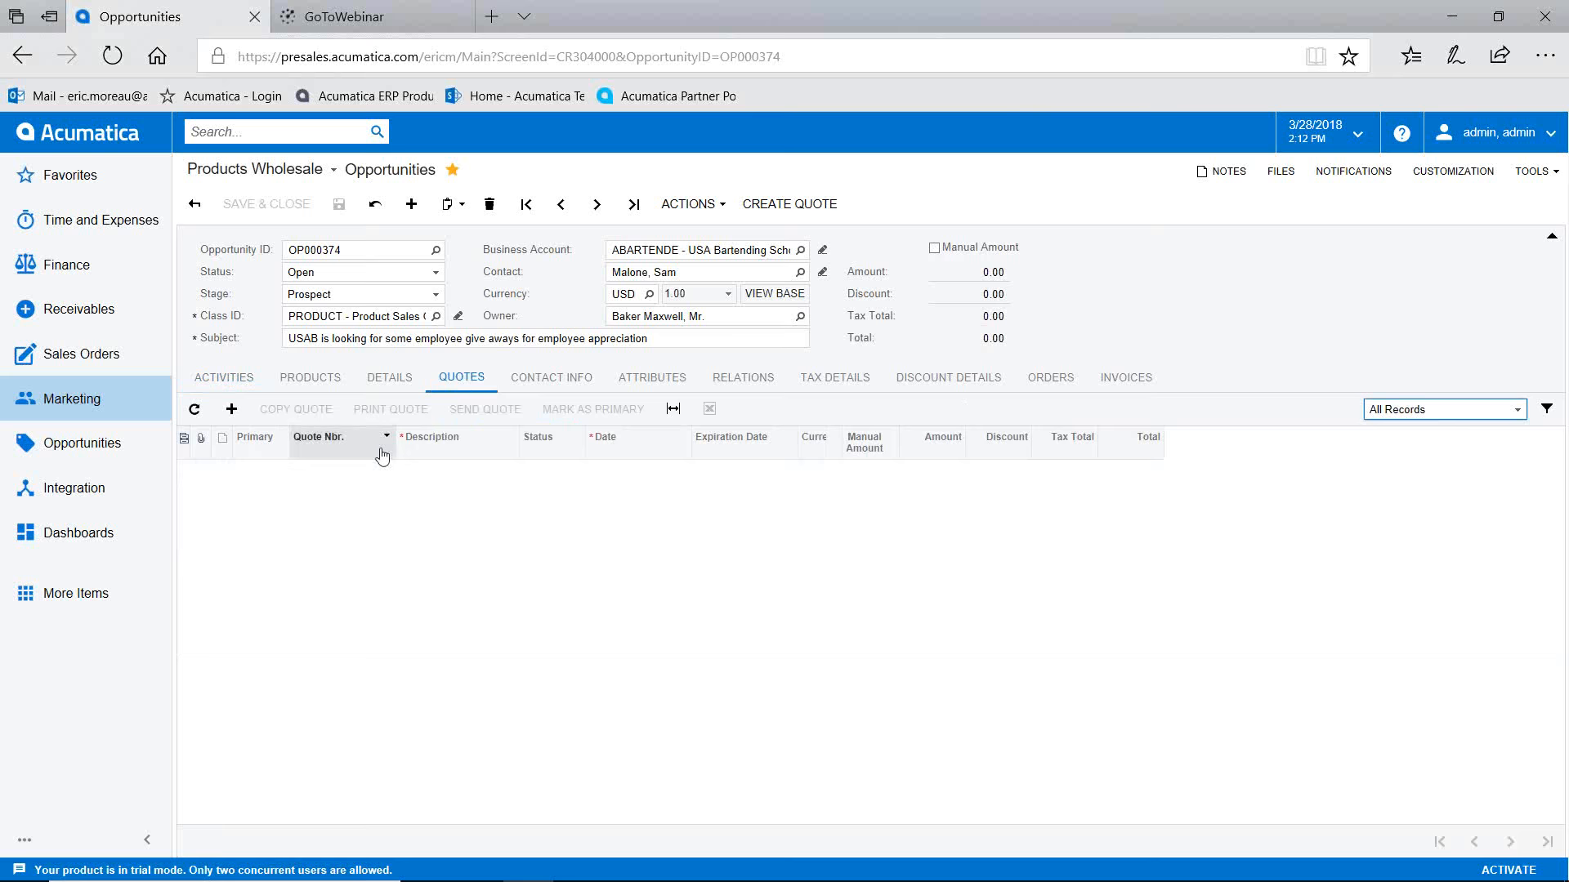
{"action": "left_click", "coordinate": [231, 411]}
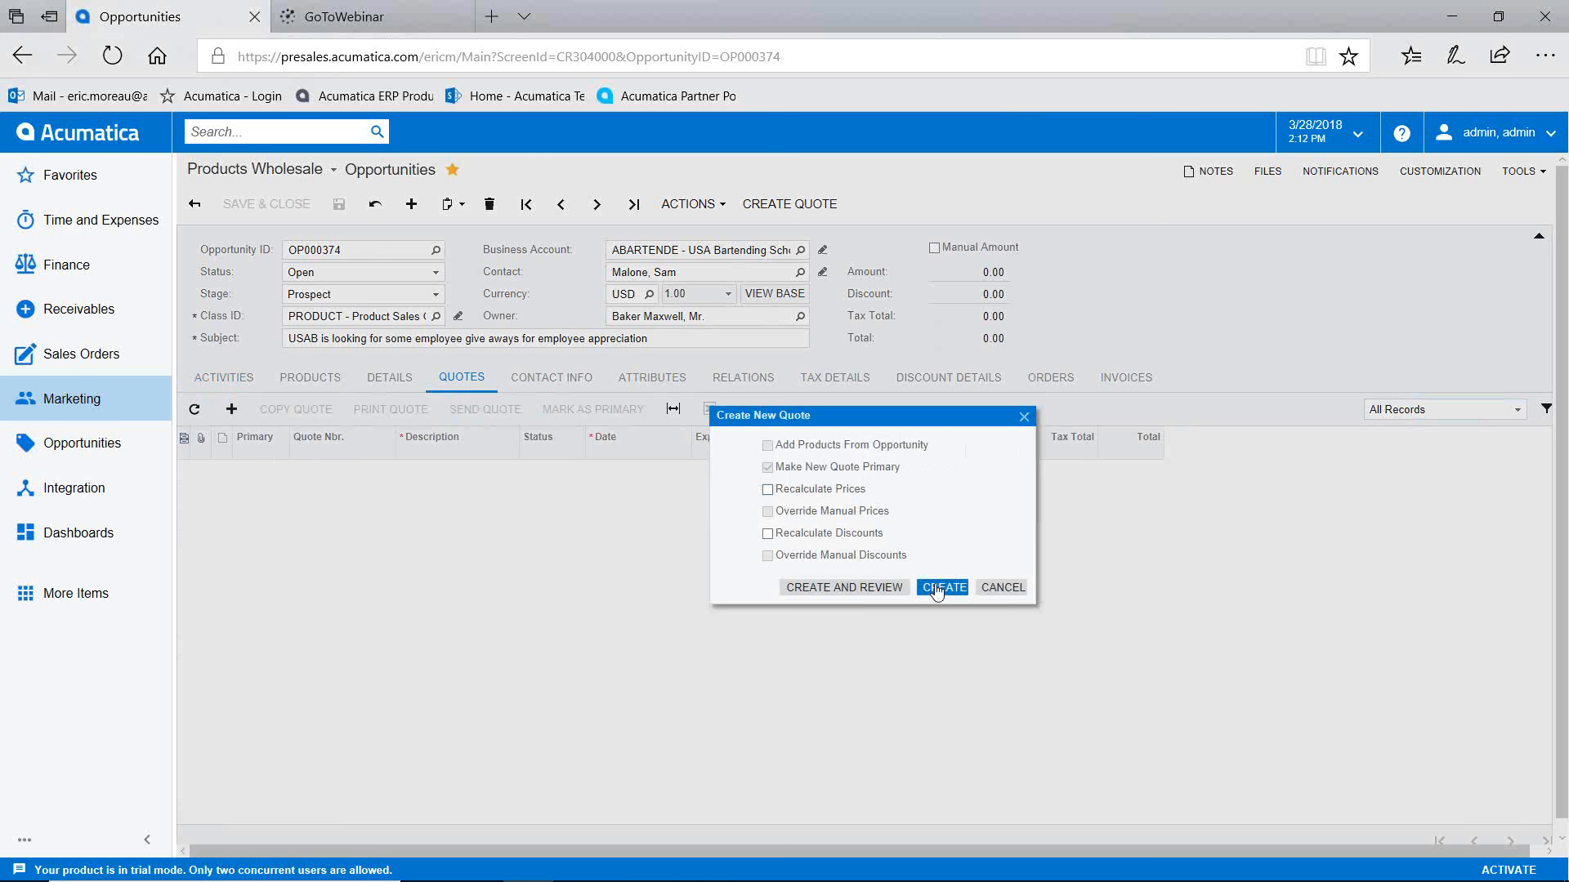
{"action": "left_click", "coordinate": [936, 588]}
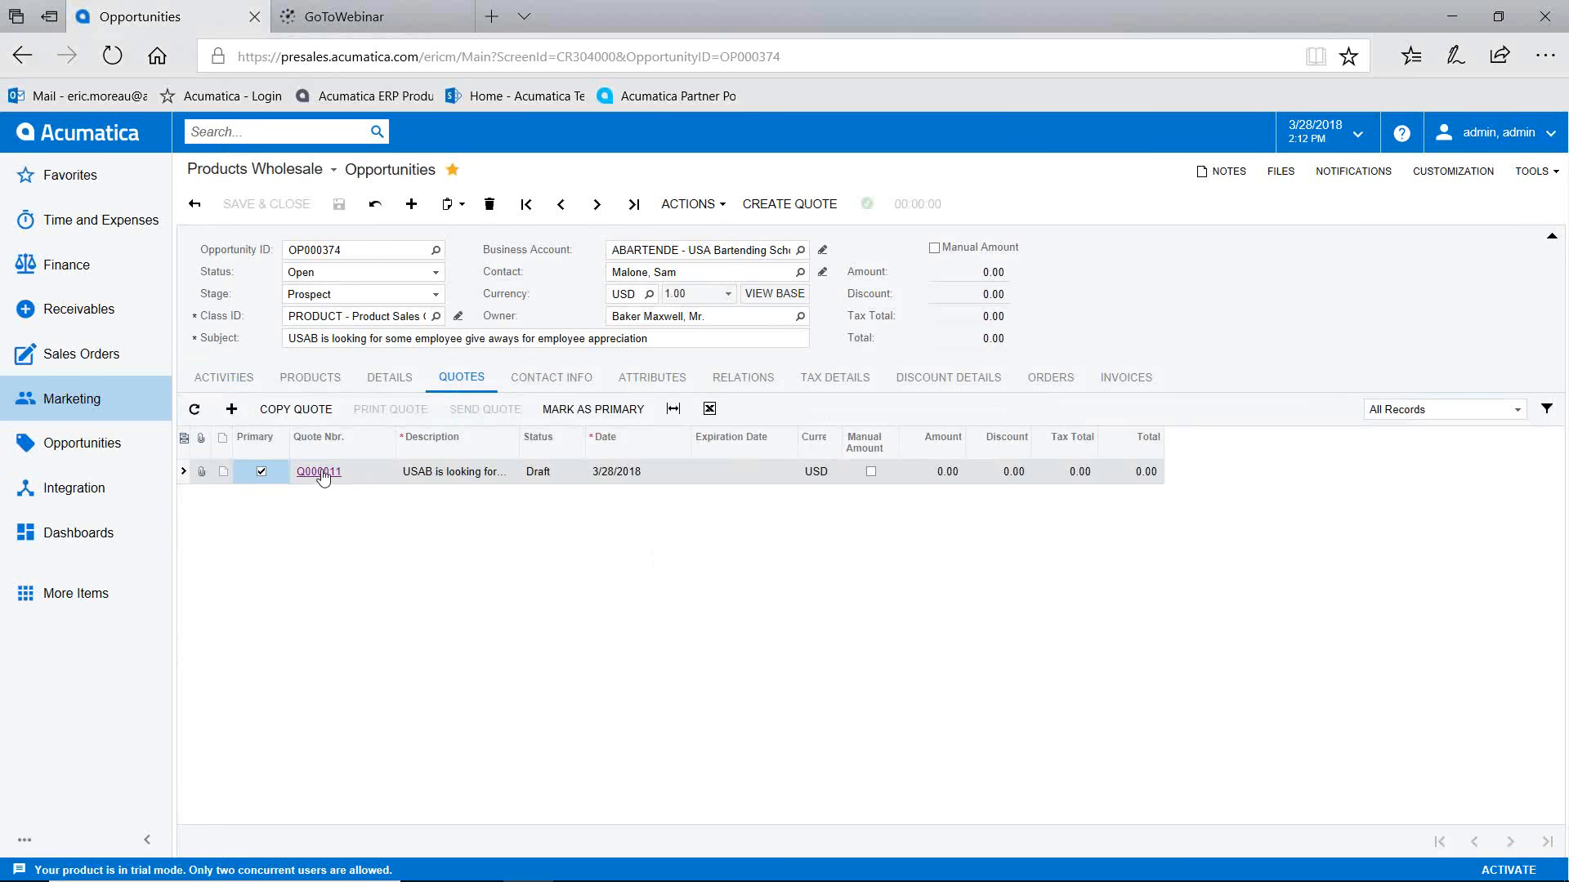
{"action": "left_click", "coordinate": [322, 472]}
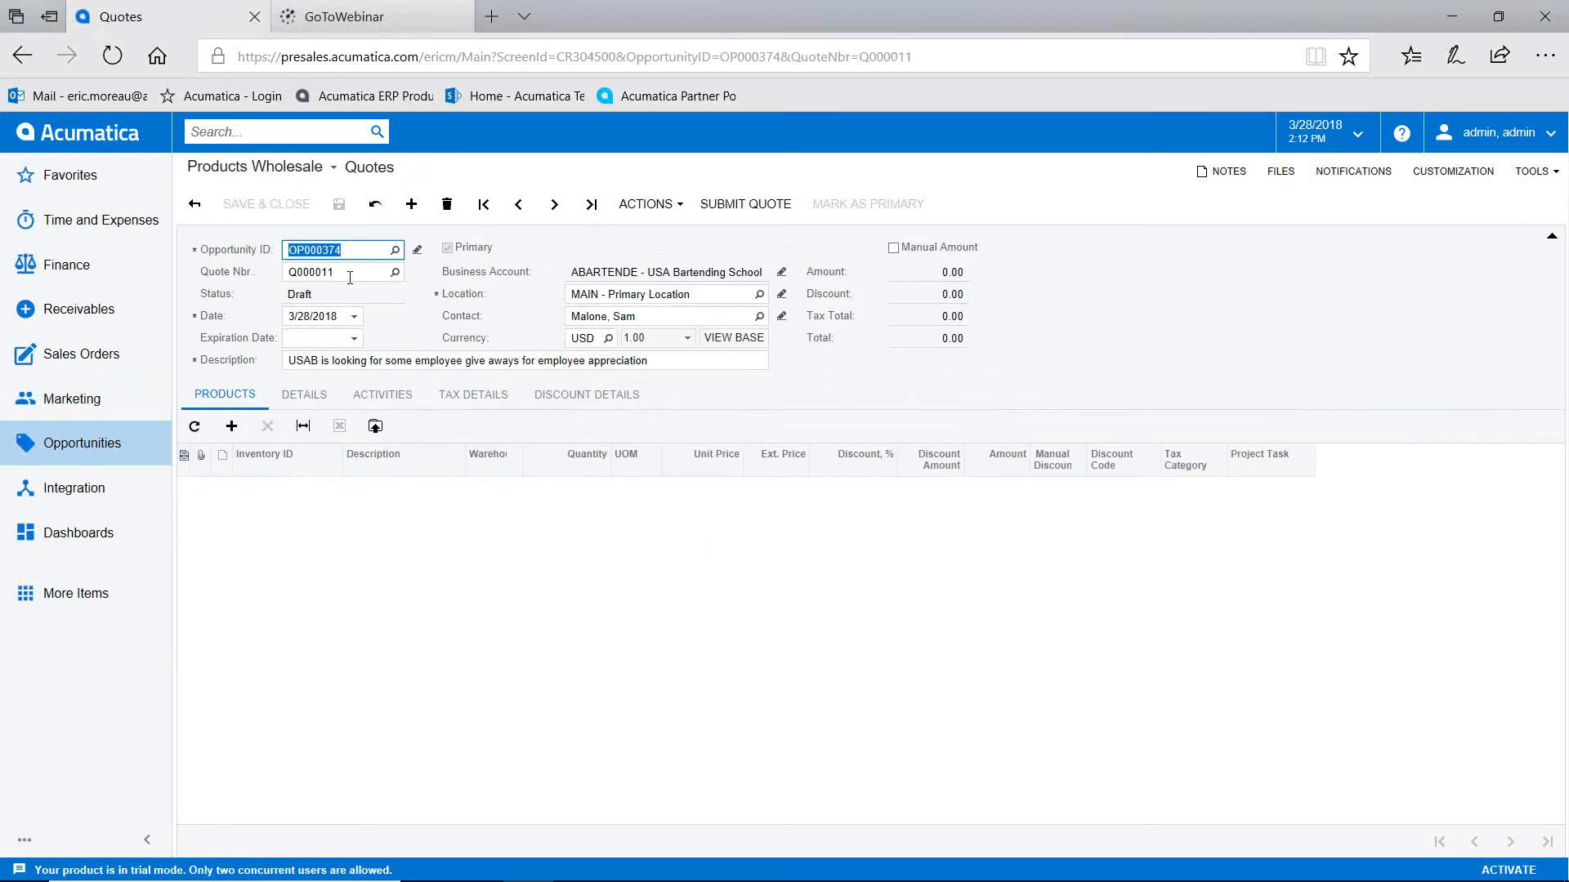
Step: Set the expiration date to 4/3/2018 and add 3 AACOMPUT01 Acer laptops
{"action": "left_click", "coordinate": [355, 339]}
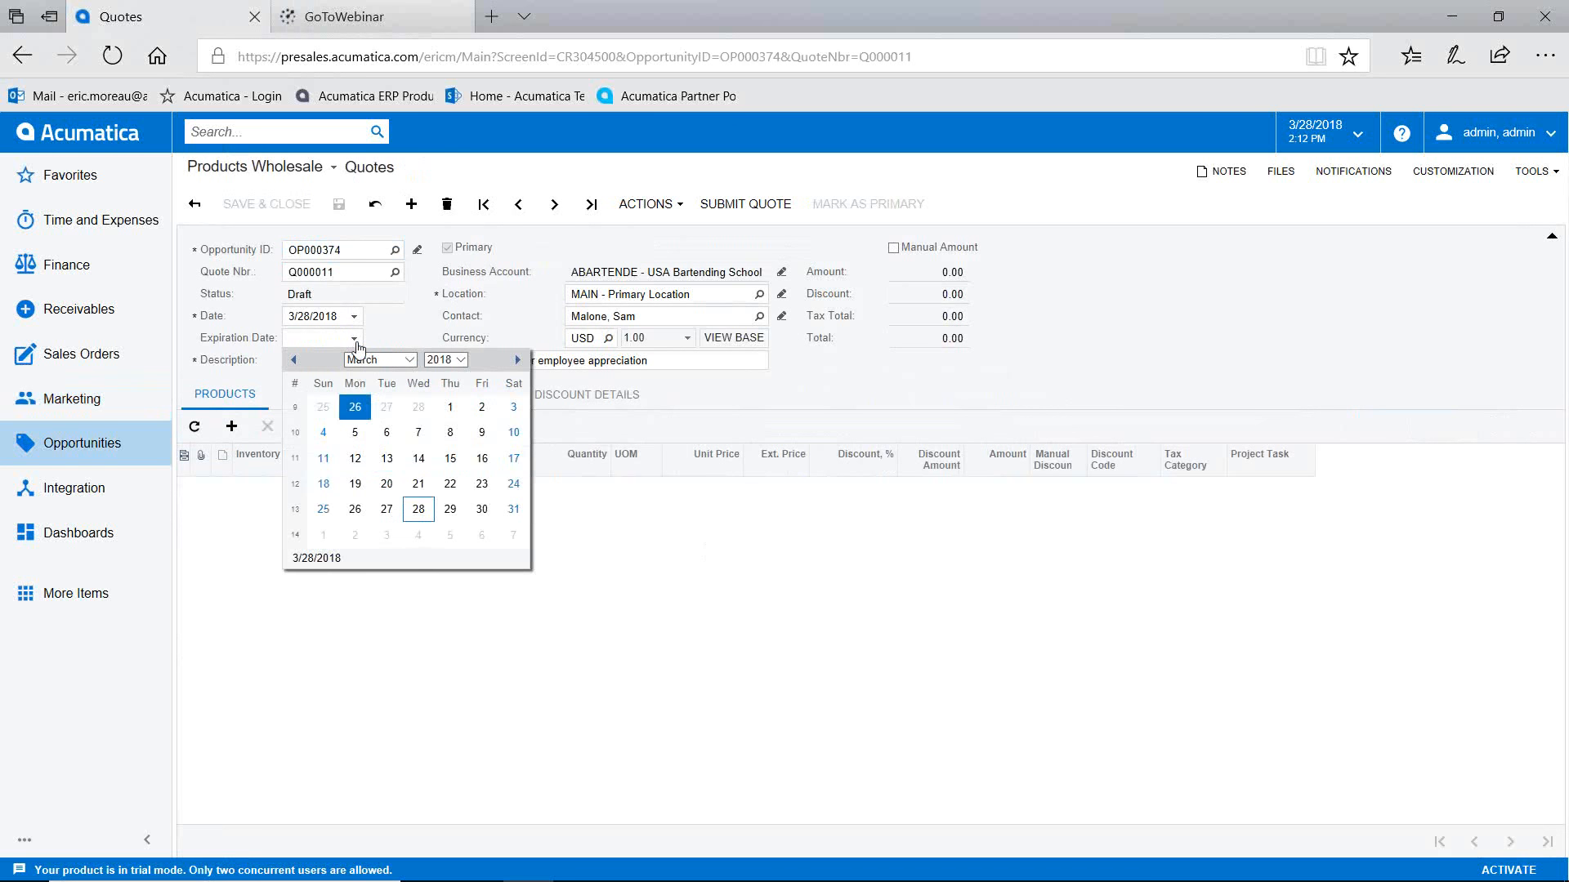
{"action": "left_click", "coordinate": [386, 535]}
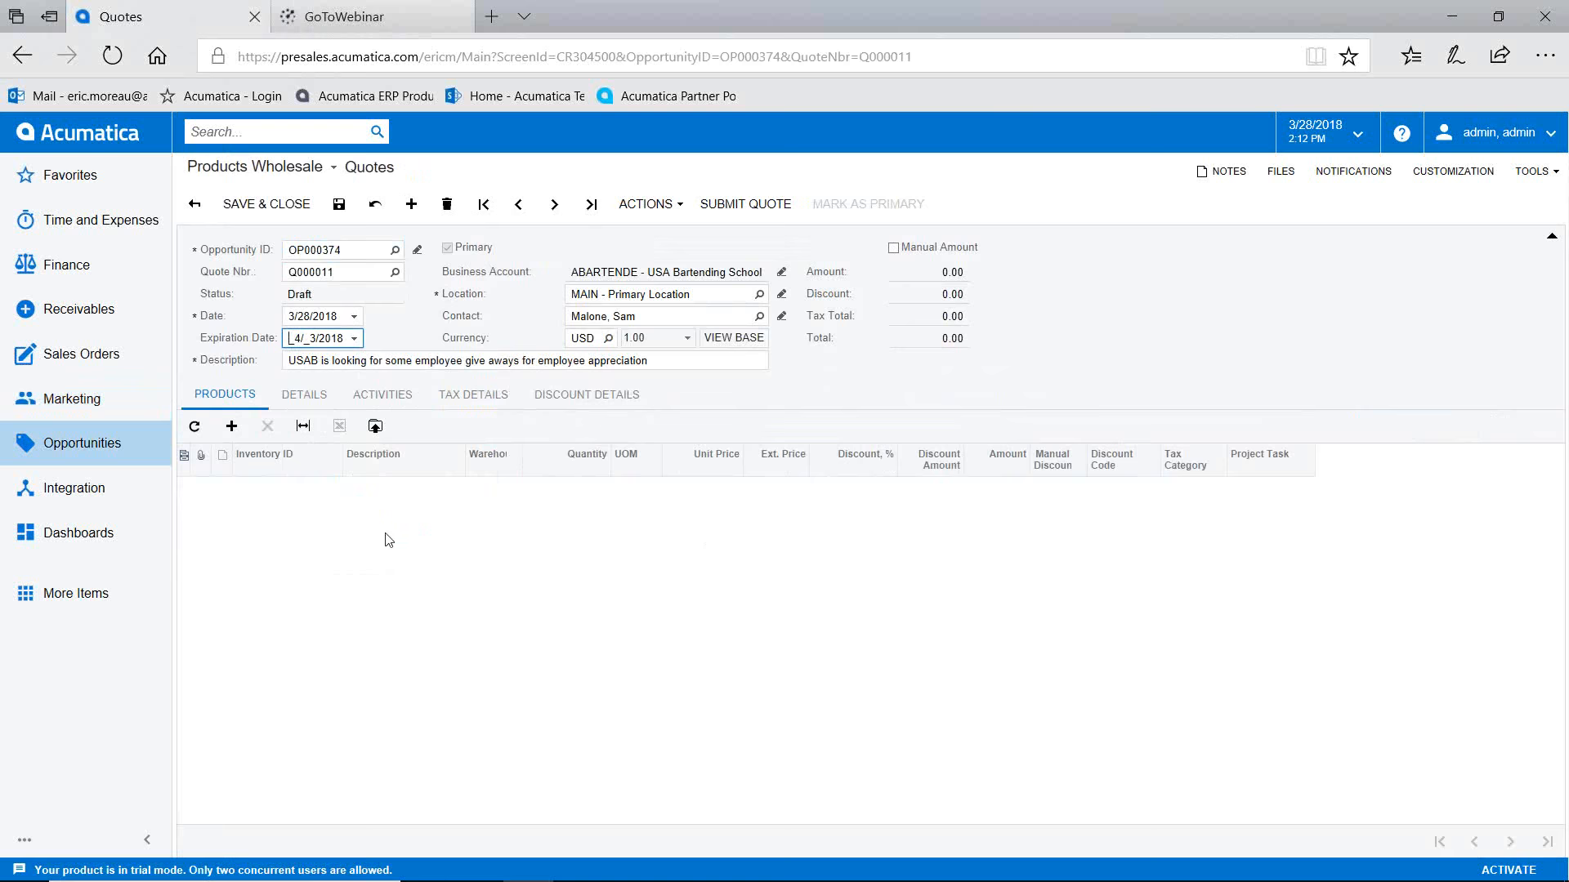
{"action": "left_click", "coordinate": [232, 426]}
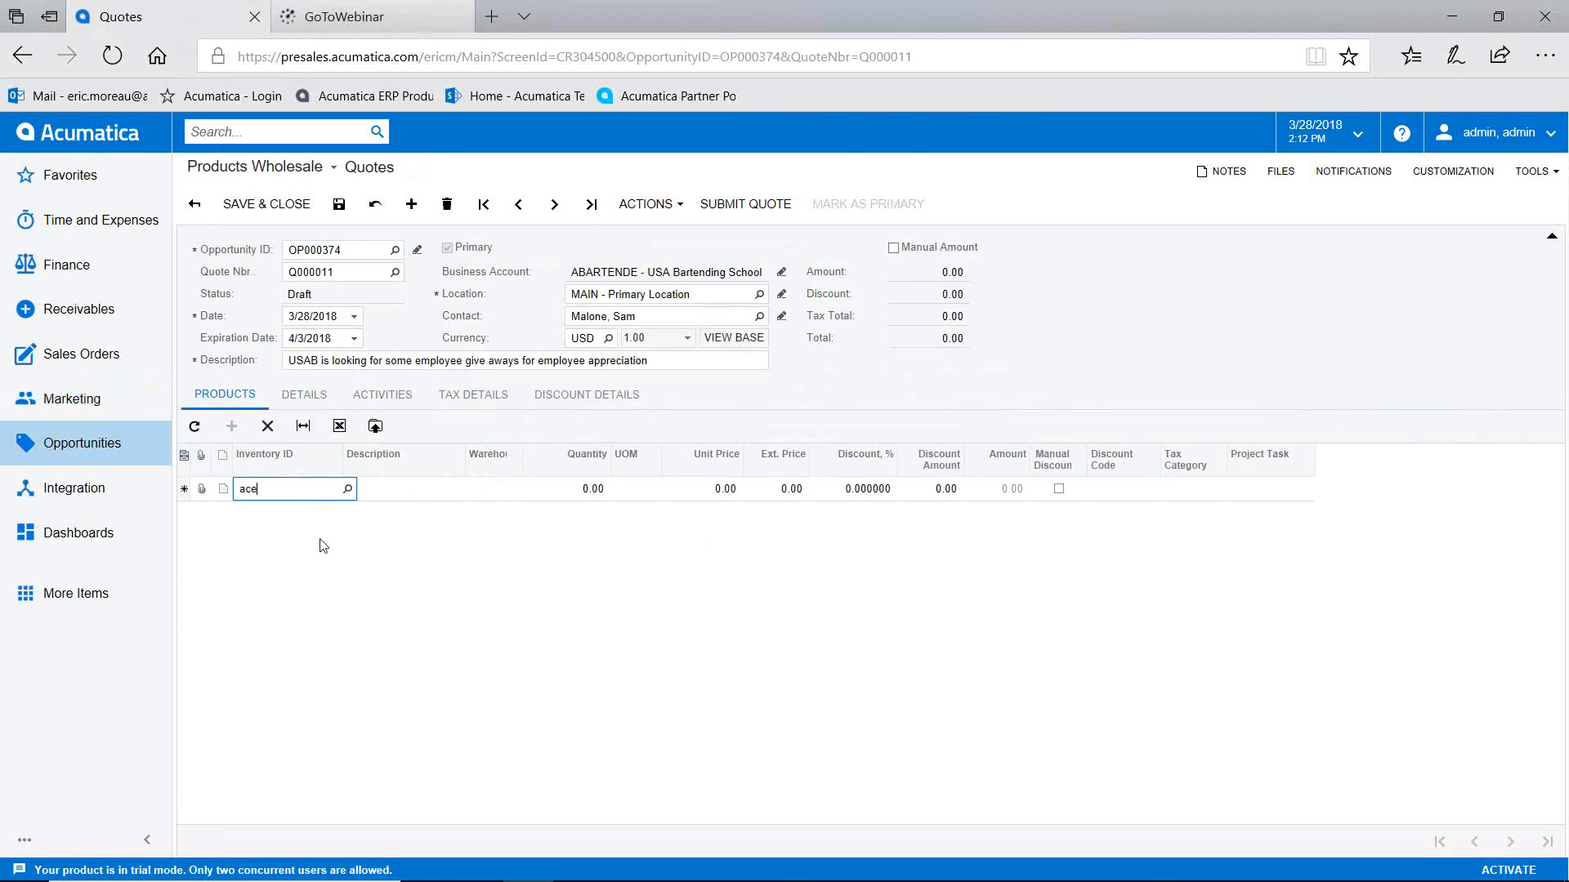
{"action": "type", "text": "acer"}
{"action": "left_click", "coordinate": [313, 514]}
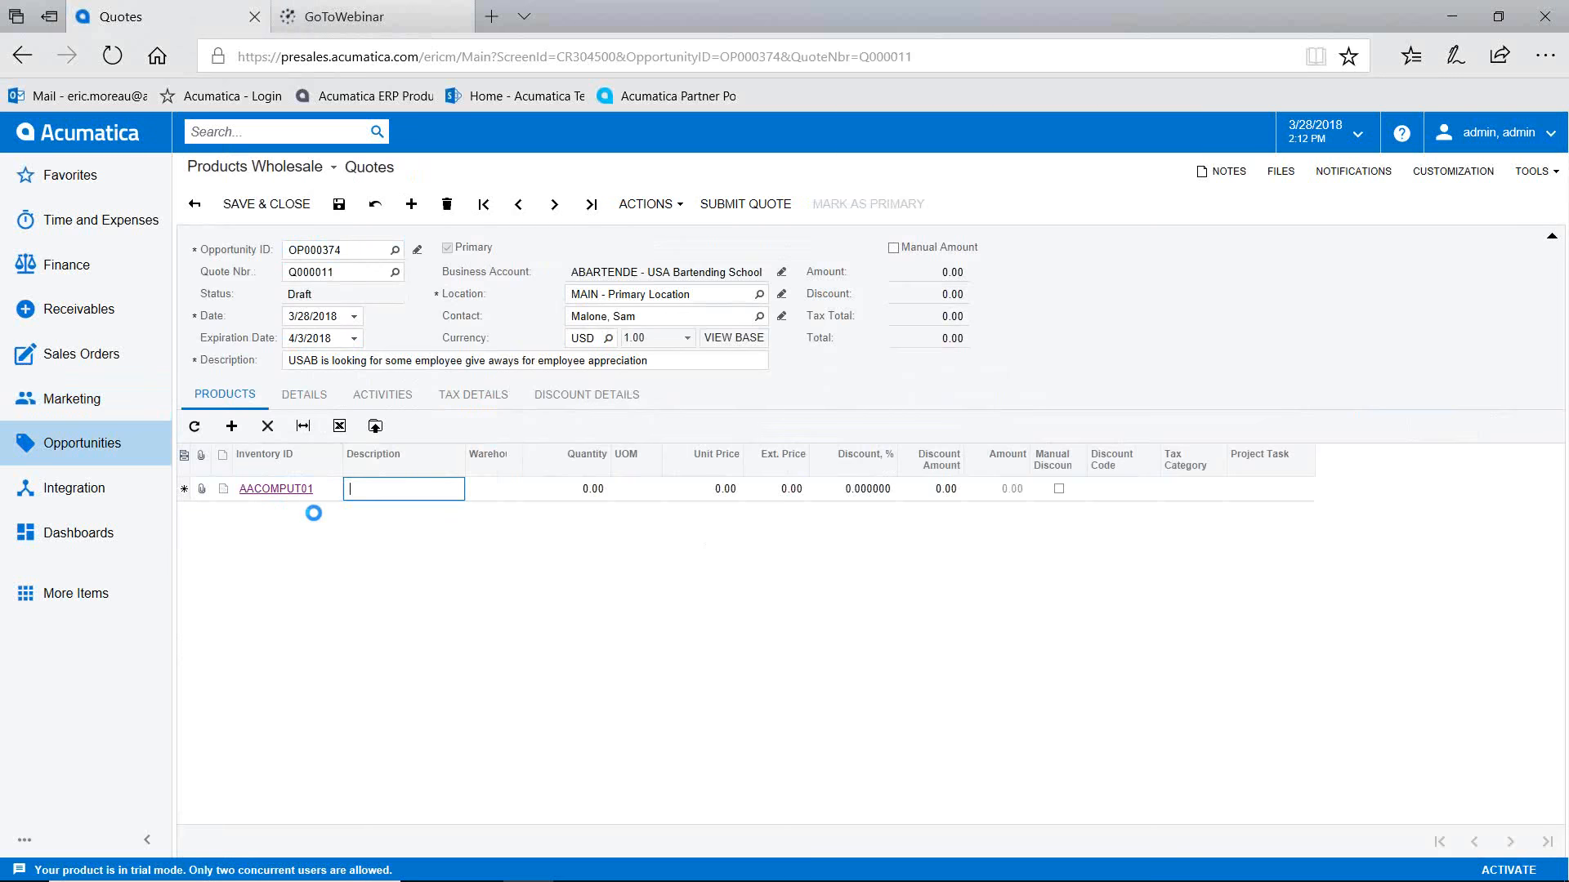
{"action": "left_click", "coordinate": [592, 490]}
{"action": "type", "text": "3"}
{"action": "key", "text": "Tab"}
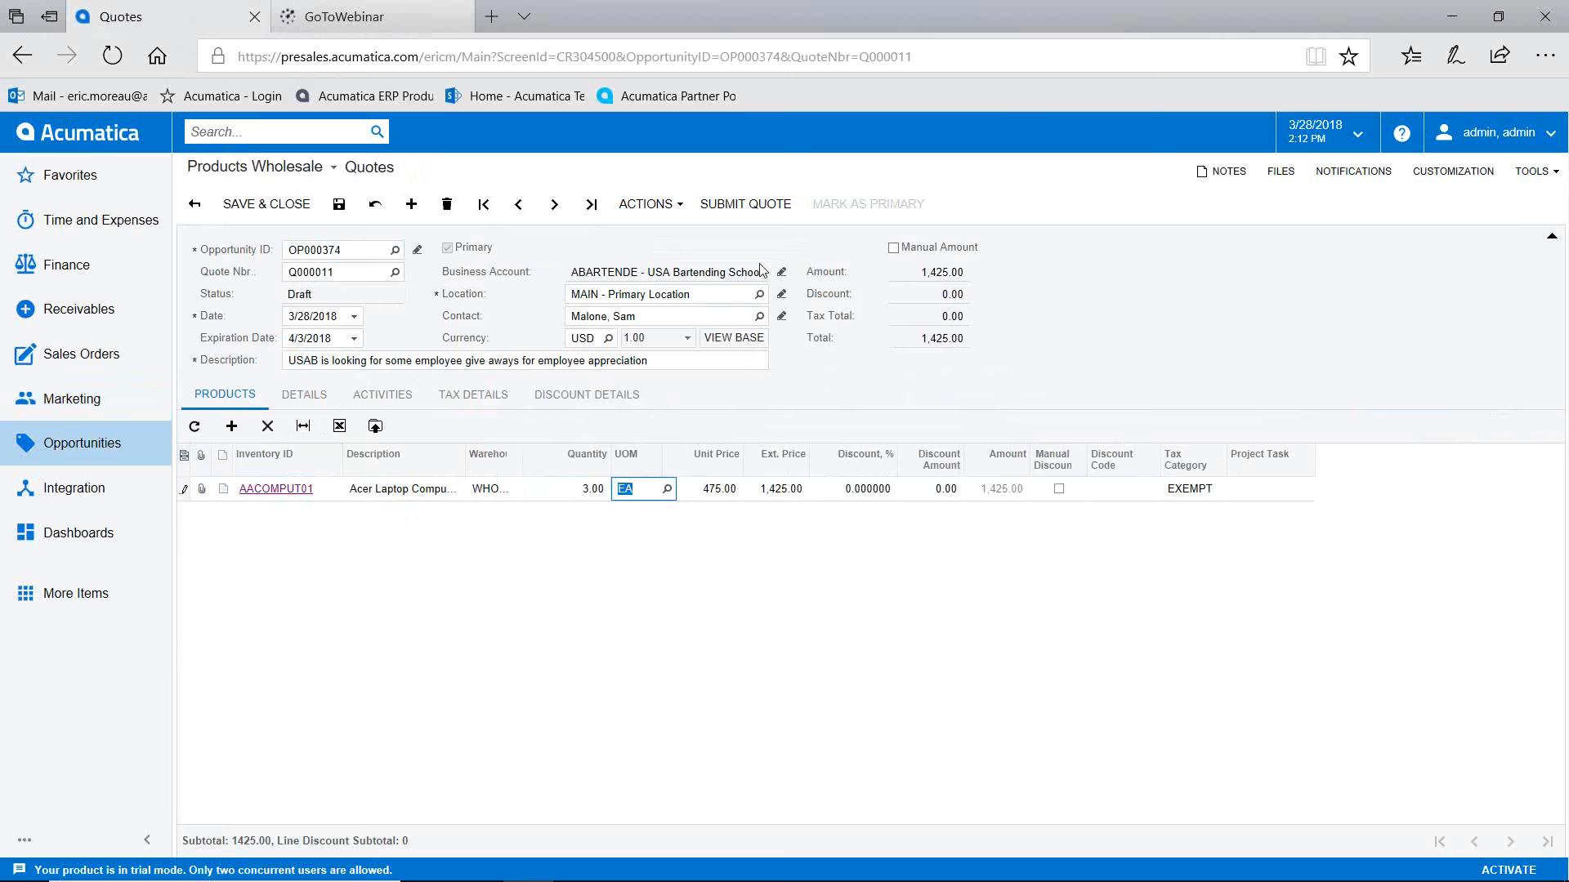
Step: Save the quote and submit it so its status becomes Prepared
{"action": "left_click", "coordinate": [339, 204]}
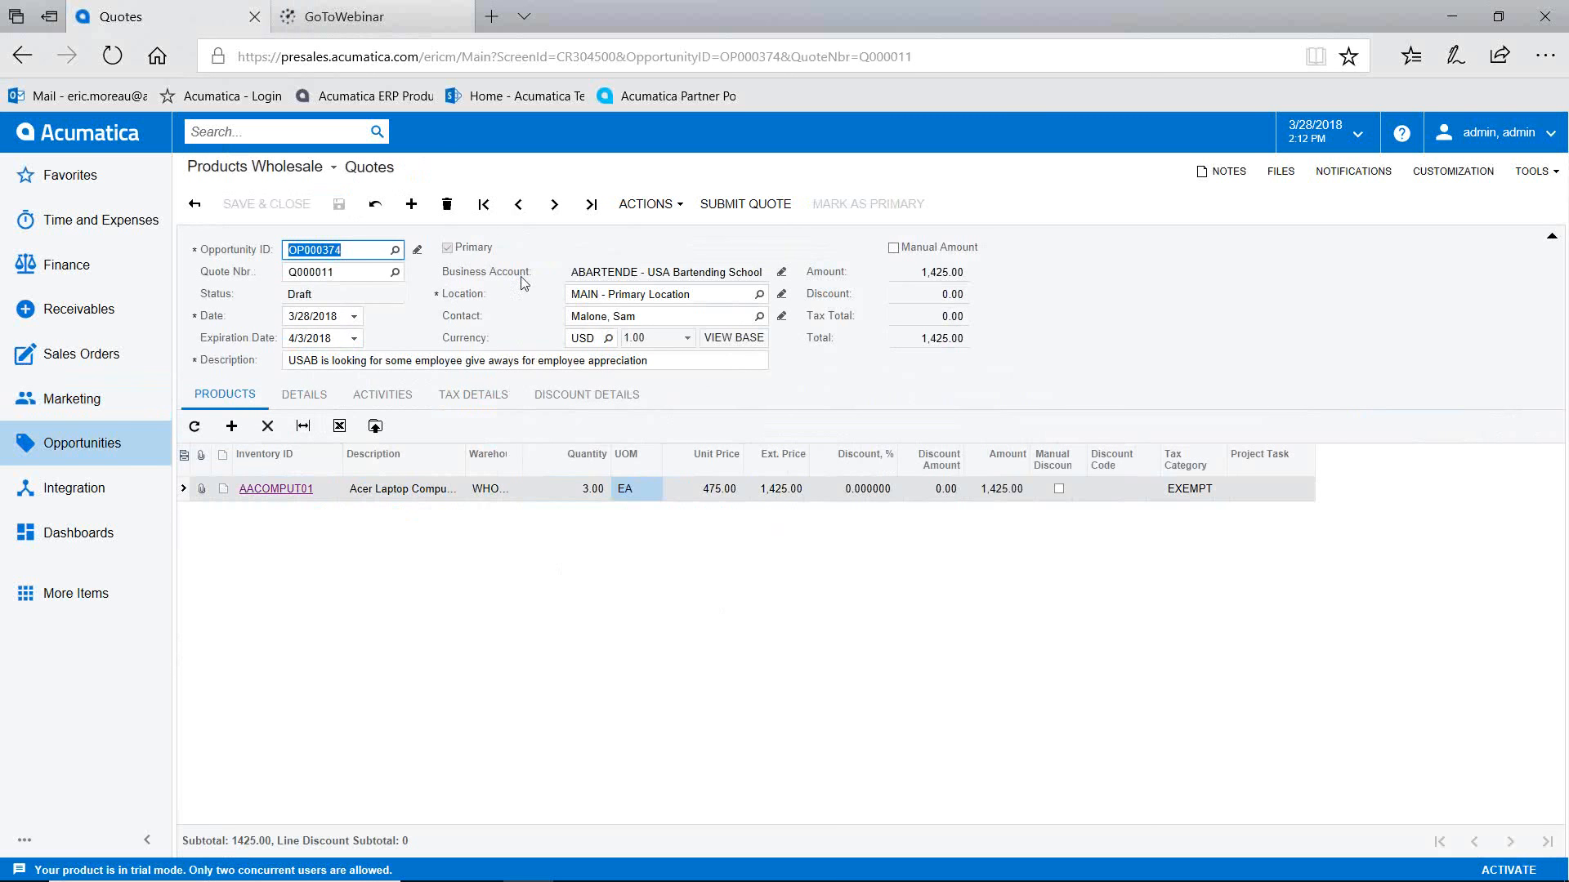
{"action": "left_click", "coordinate": [744, 206]}
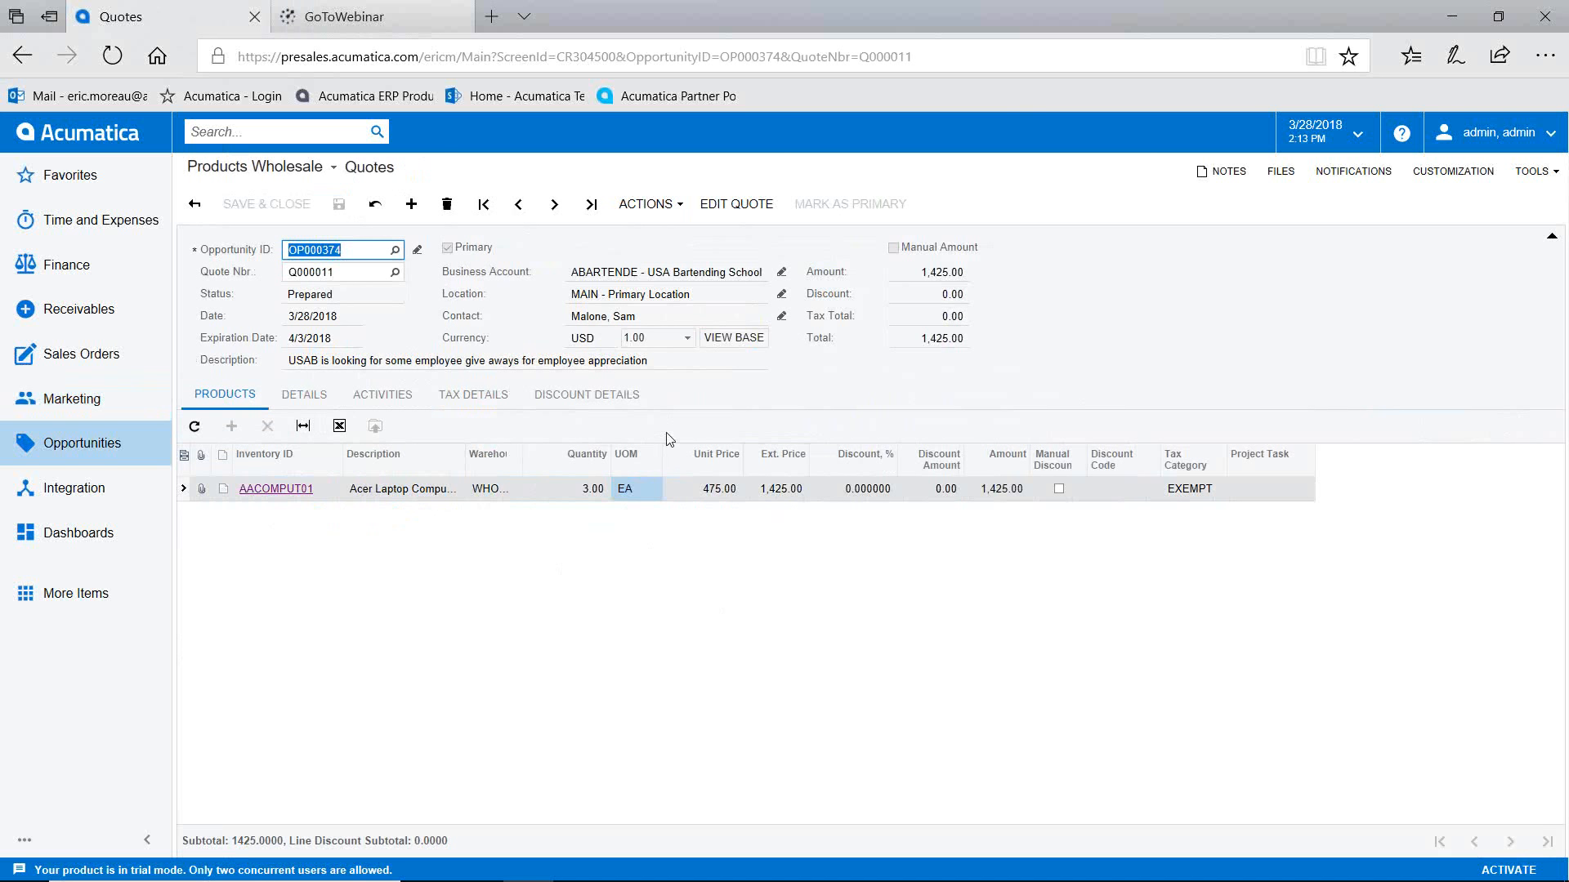
{"action": "left_click", "coordinate": [664, 210]}
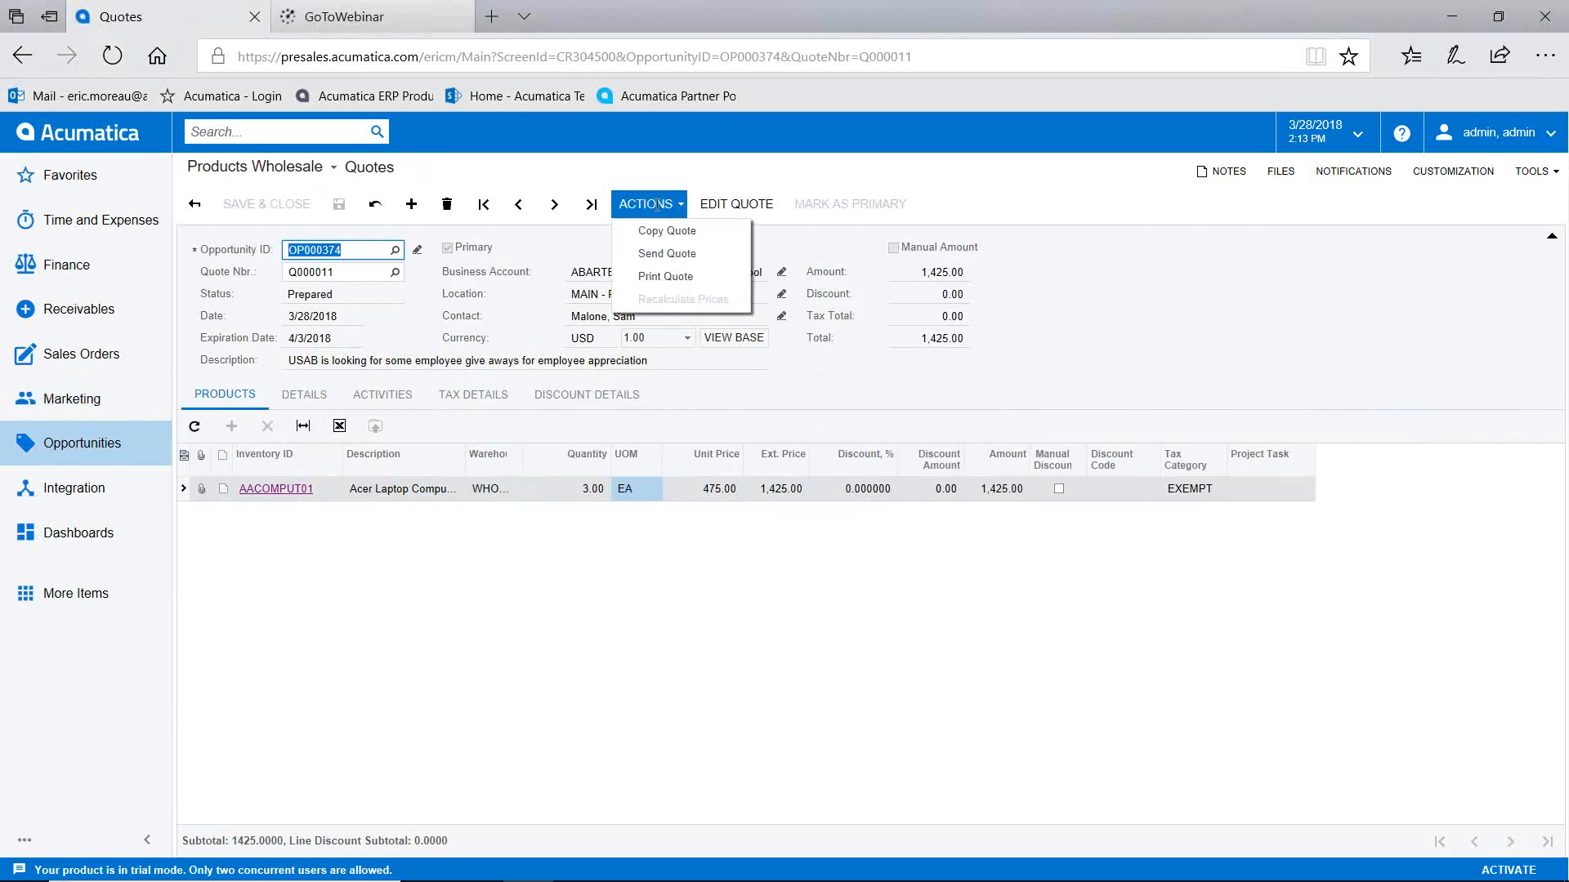
Step: Send quote Q000011 to the customer and open the logged quote e-mail activity
{"action": "left_click", "coordinate": [666, 253]}
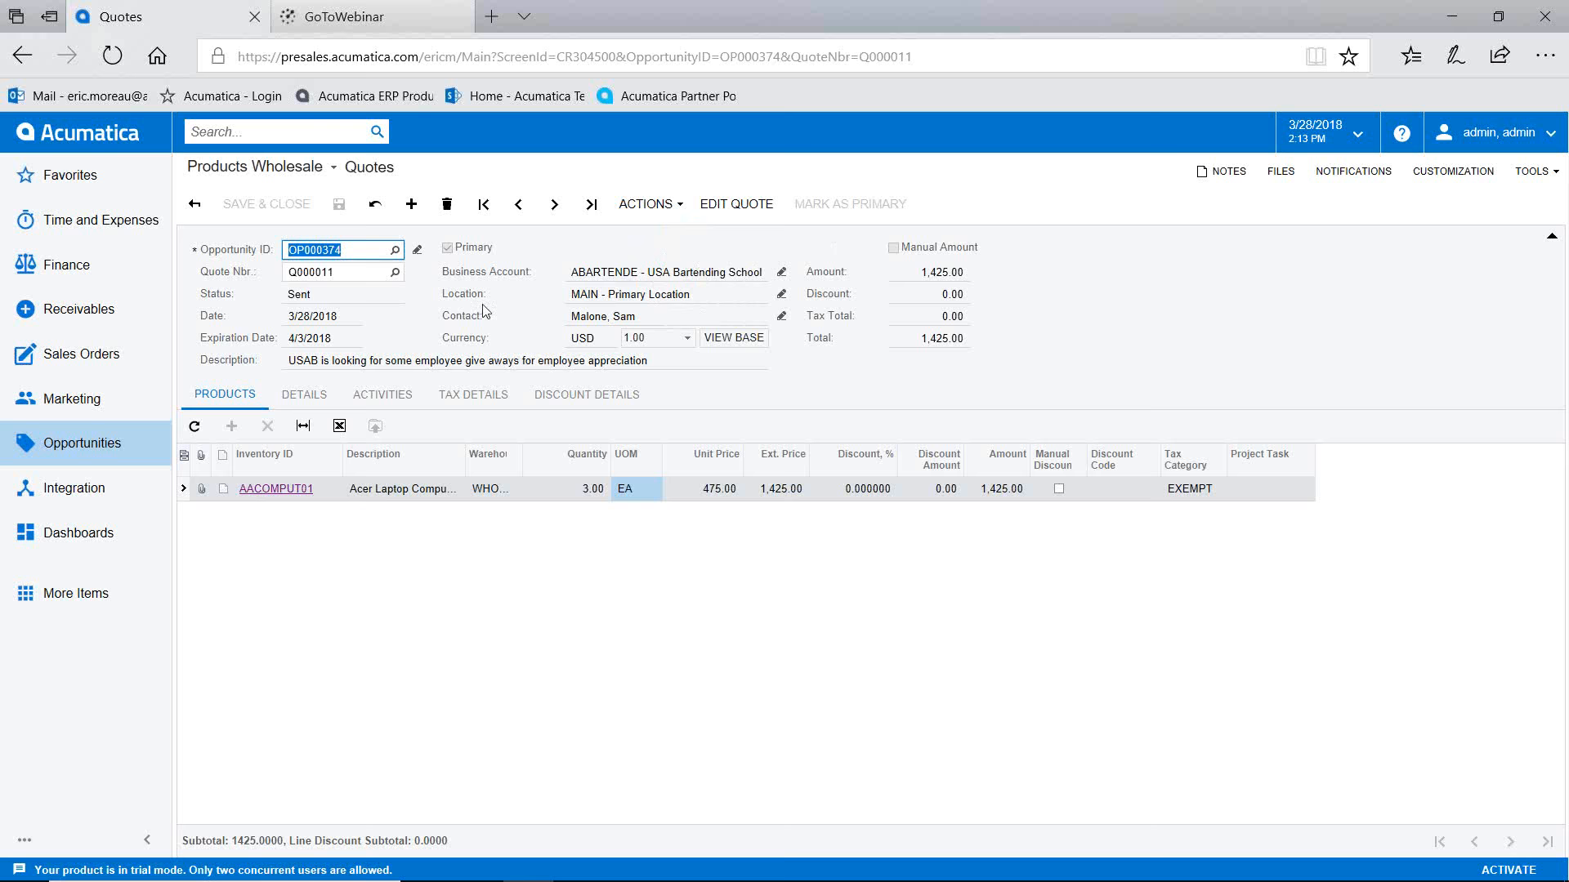
{"action": "left_click", "coordinate": [384, 398]}
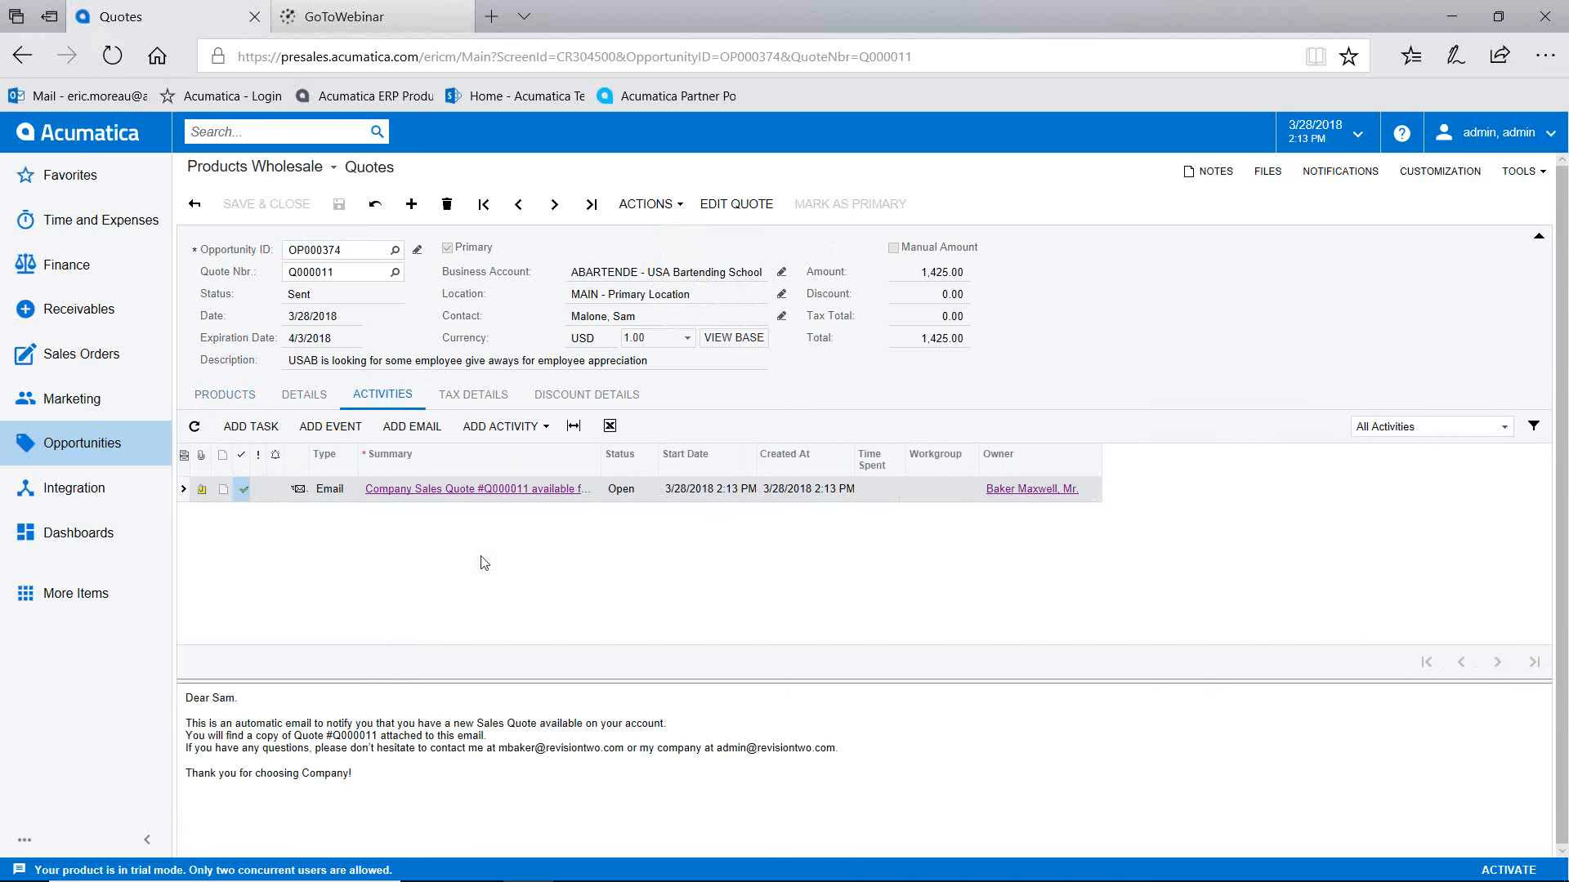
{"action": "left_click", "coordinate": [489, 495]}
{"action": "left_click", "coordinate": [487, 495]}
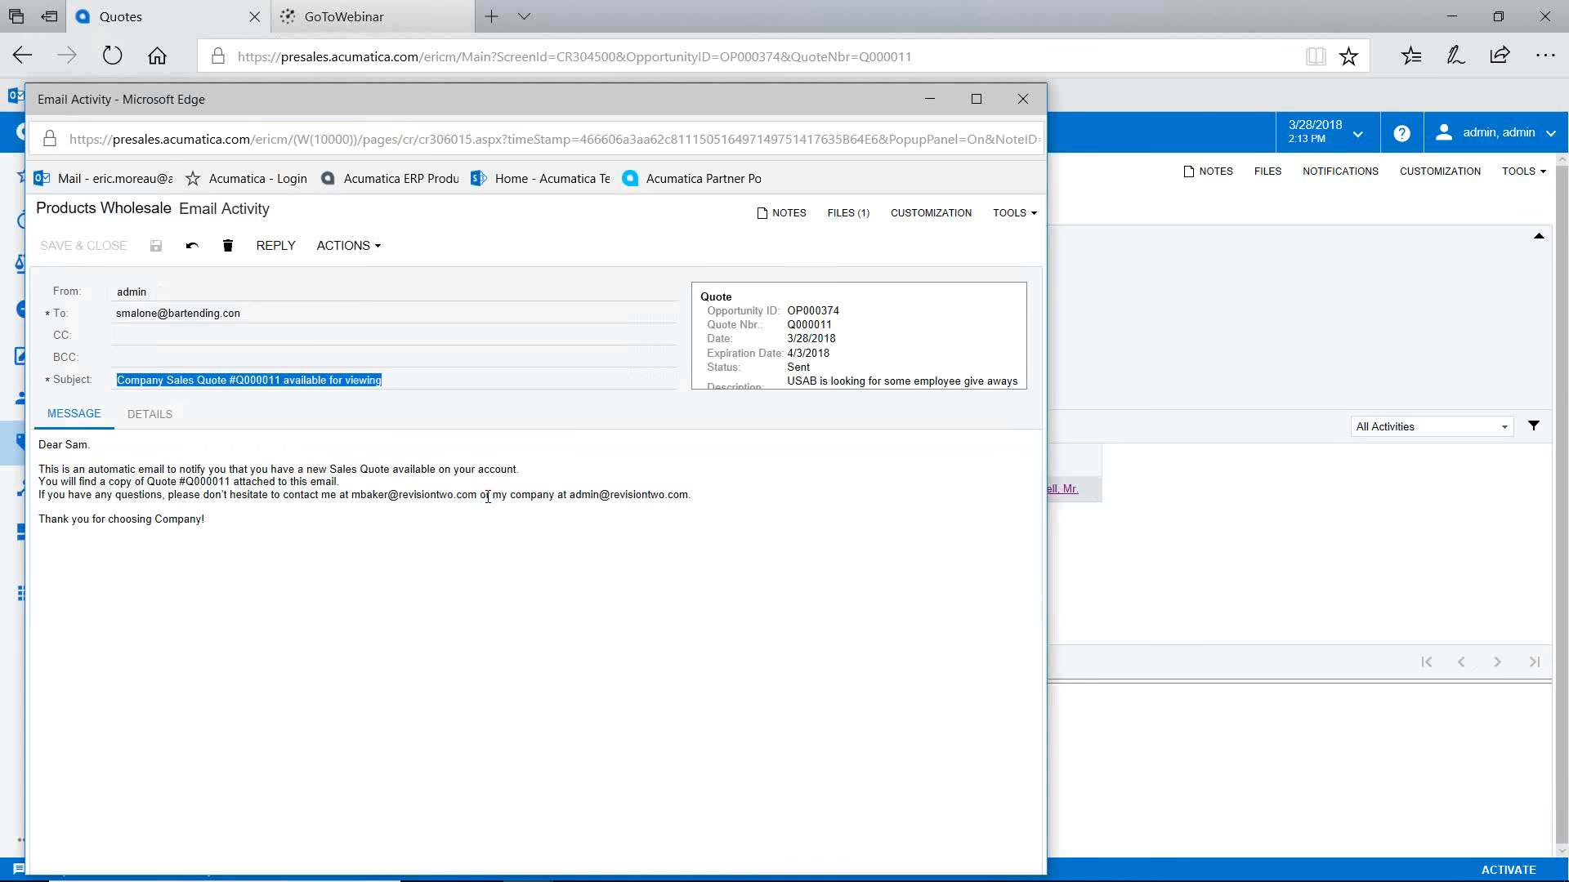
Step: Review the attached CRQuoteQ000011.pdf, then close the files list and the e-mail
{"action": "left_click", "coordinate": [846, 217]}
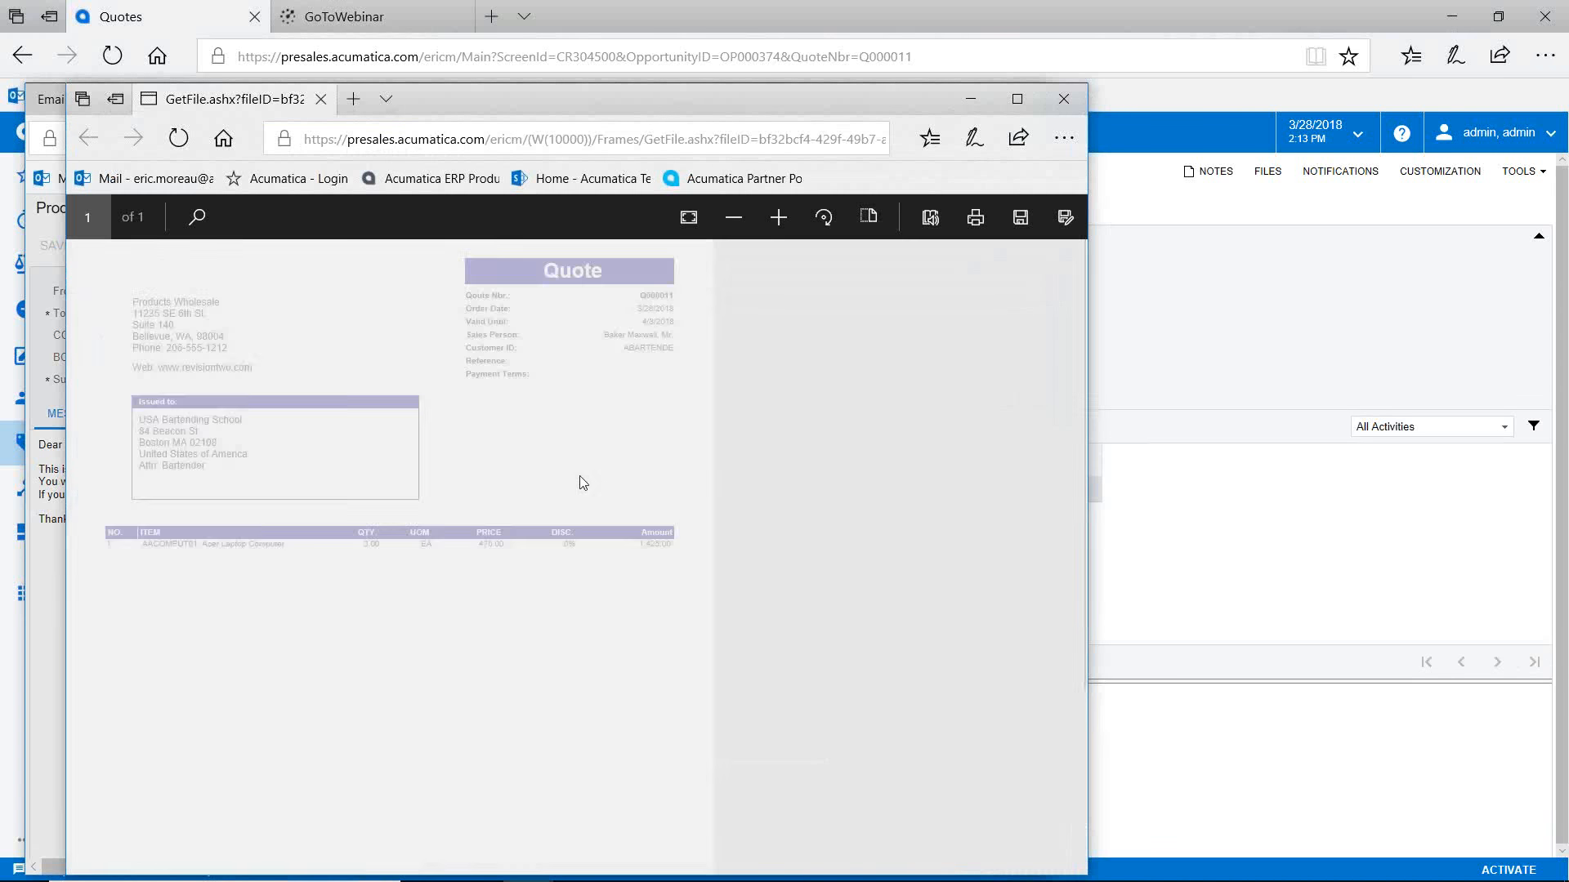
{"action": "scroll", "coordinate": [694, 556], "scroll_direction": "down", "scroll_amount": 2}
{"action": "scroll", "coordinate": [691, 539], "scroll_direction": "up", "scroll_amount": 2}
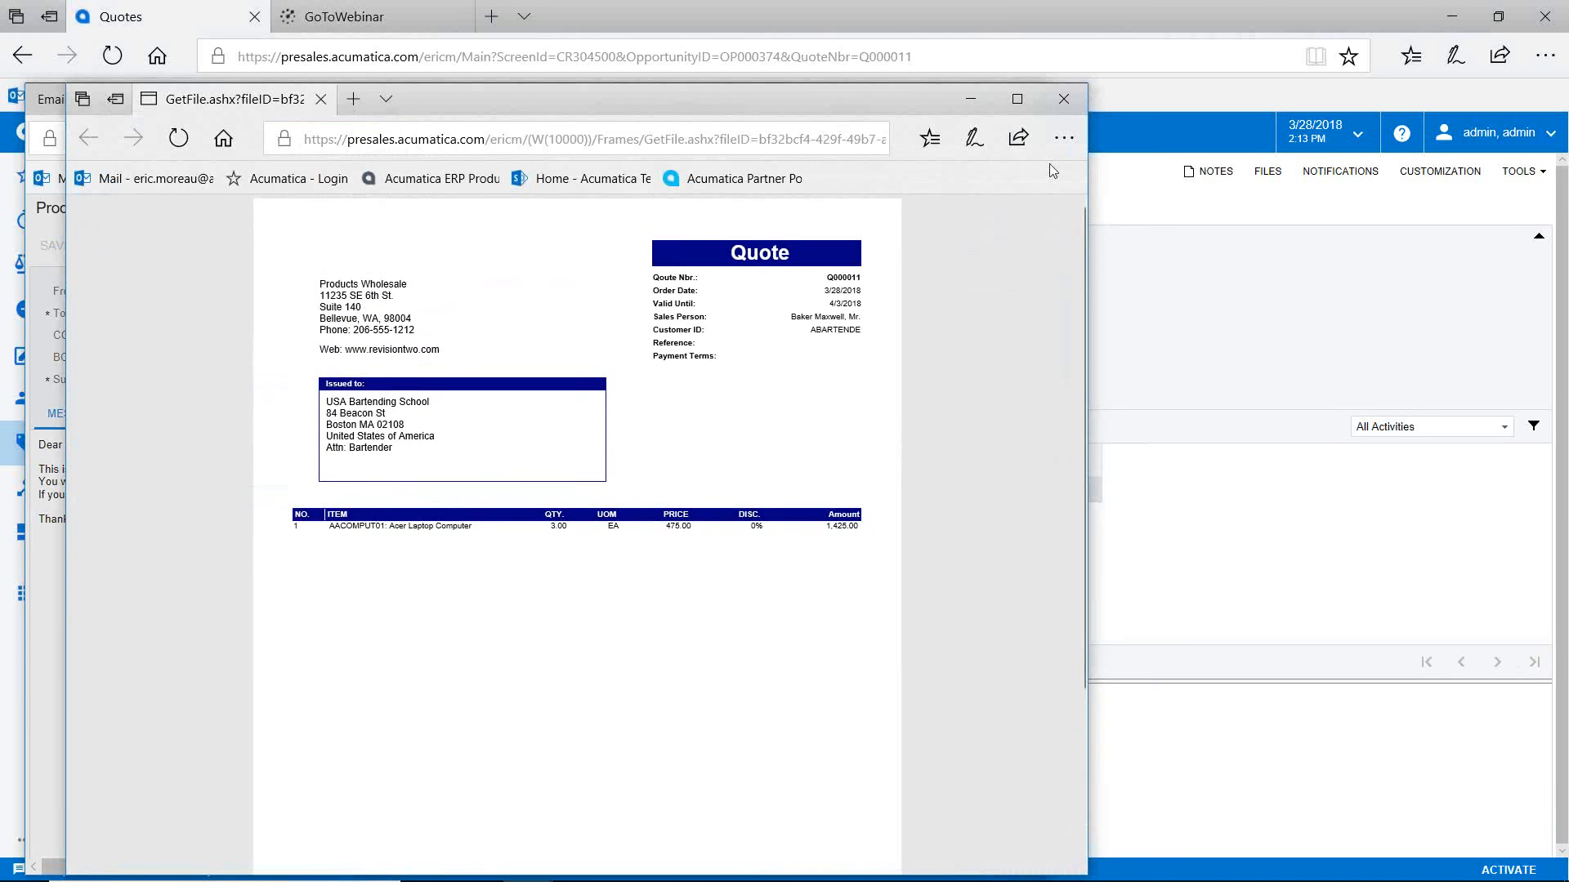
{"action": "left_click", "coordinate": [1067, 99]}
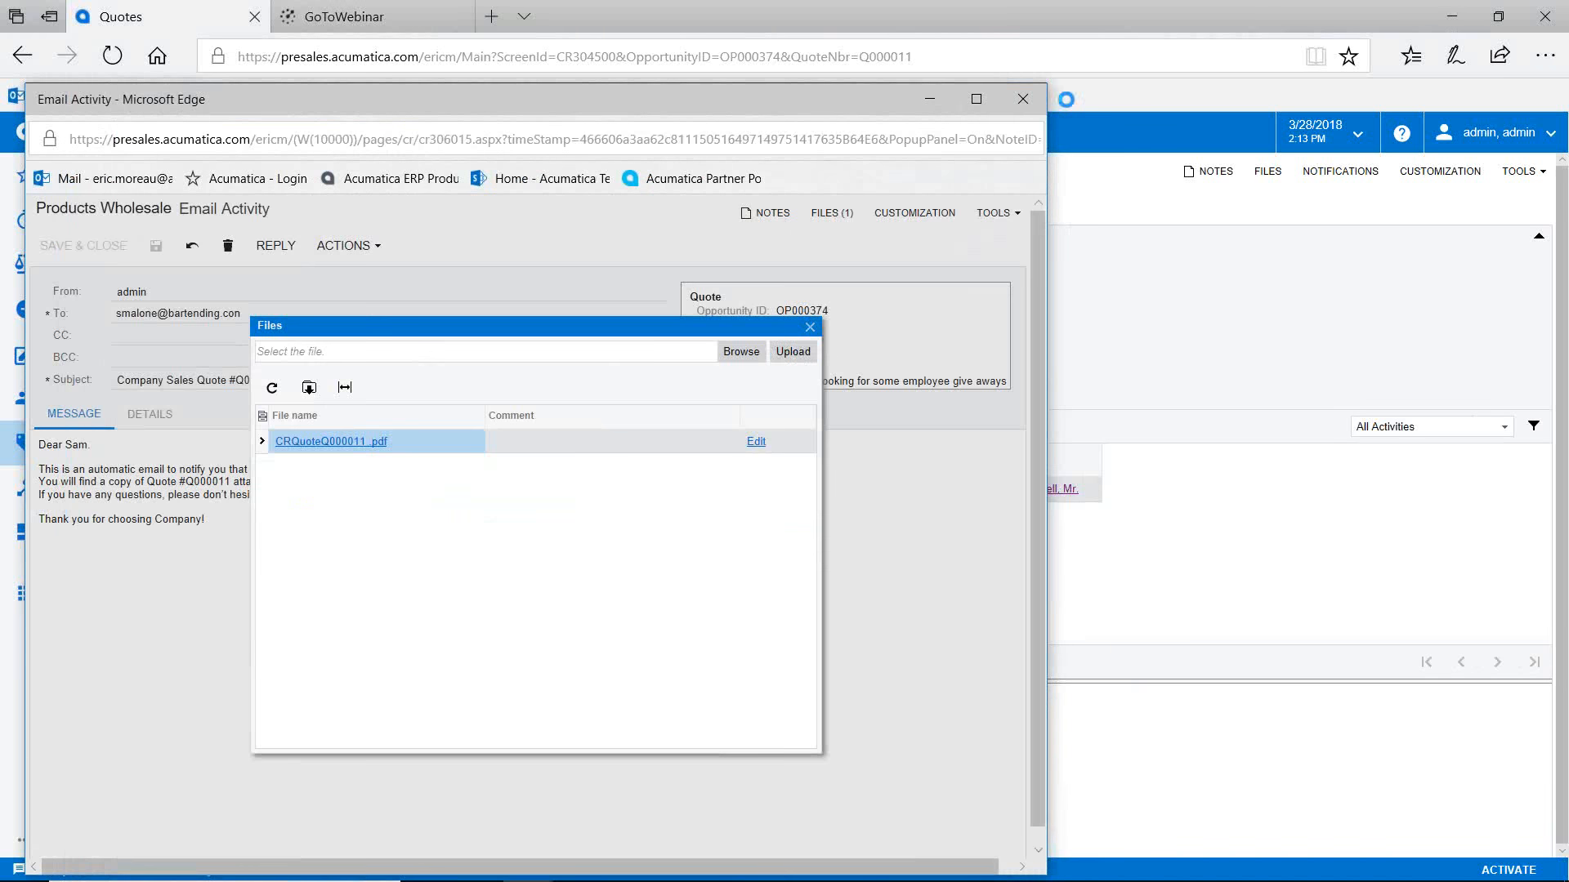
{"action": "left_click", "coordinate": [806, 321]}
{"action": "left_click", "coordinate": [1022, 99]}
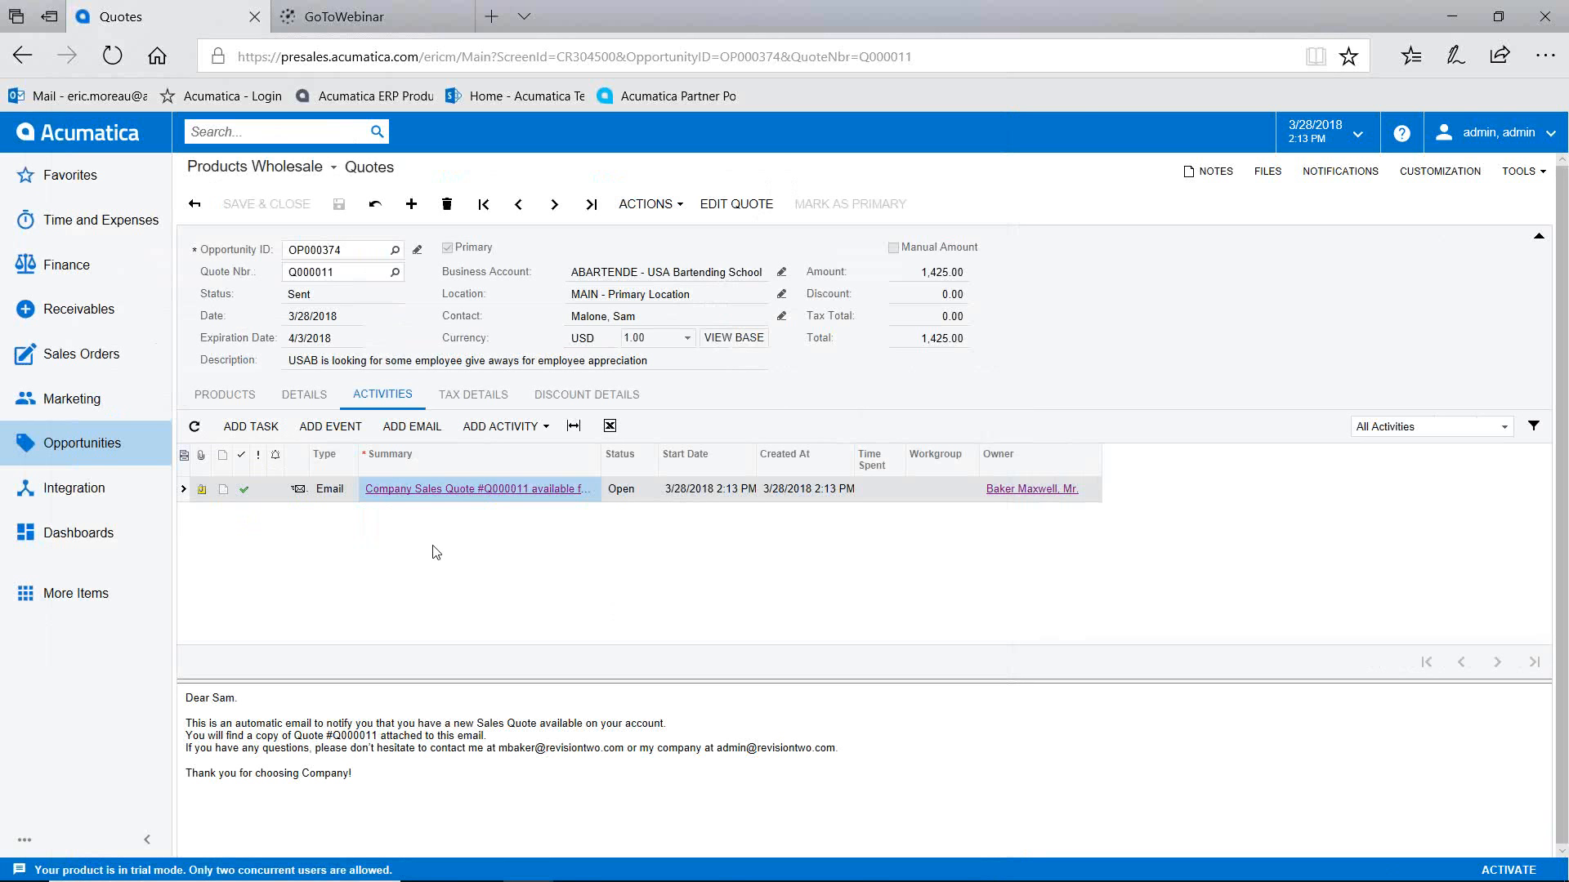
{"action": "left_click", "coordinate": [647, 206]}
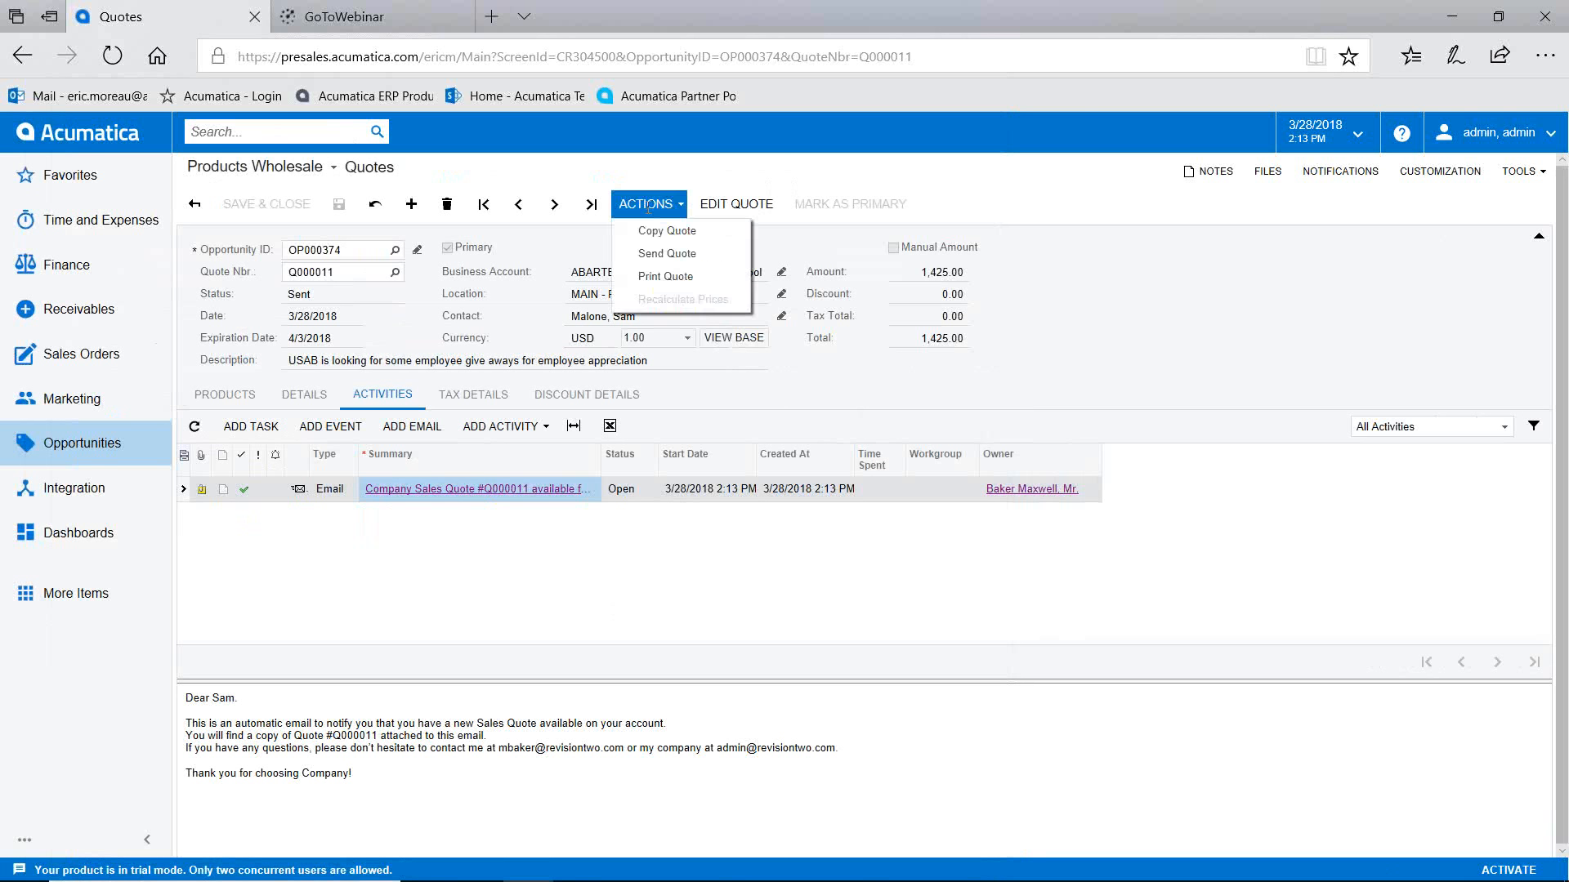
Step: Copy the quote and set the copy's expiration date to 4/2/2018
{"action": "left_click", "coordinate": [652, 232]}
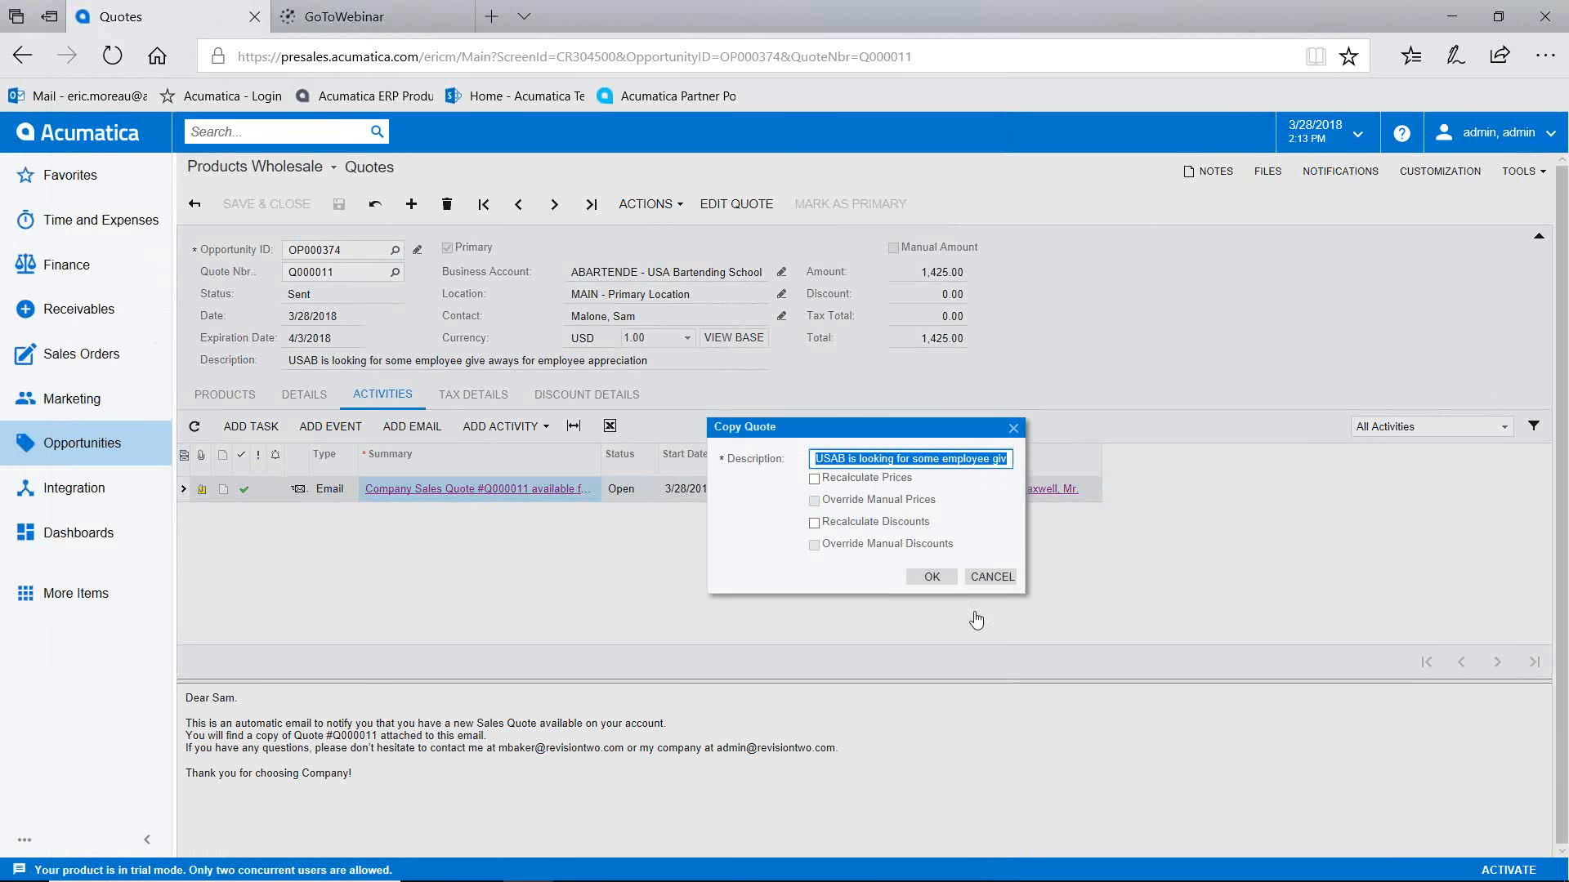
{"action": "left_click", "coordinate": [929, 577]}
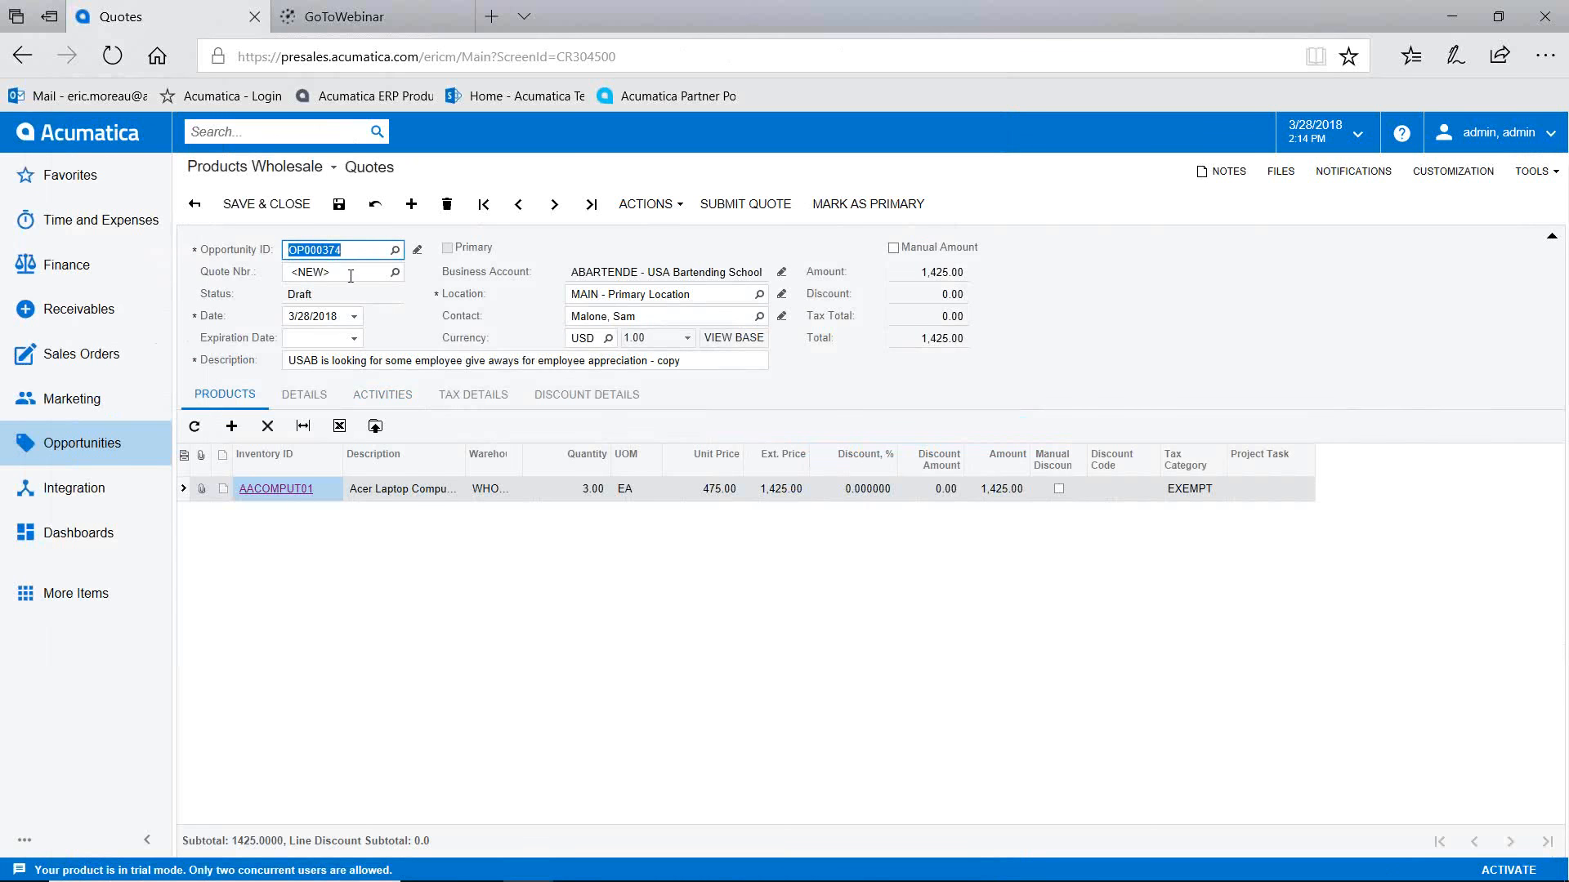
{"action": "left_click", "coordinate": [354, 338]}
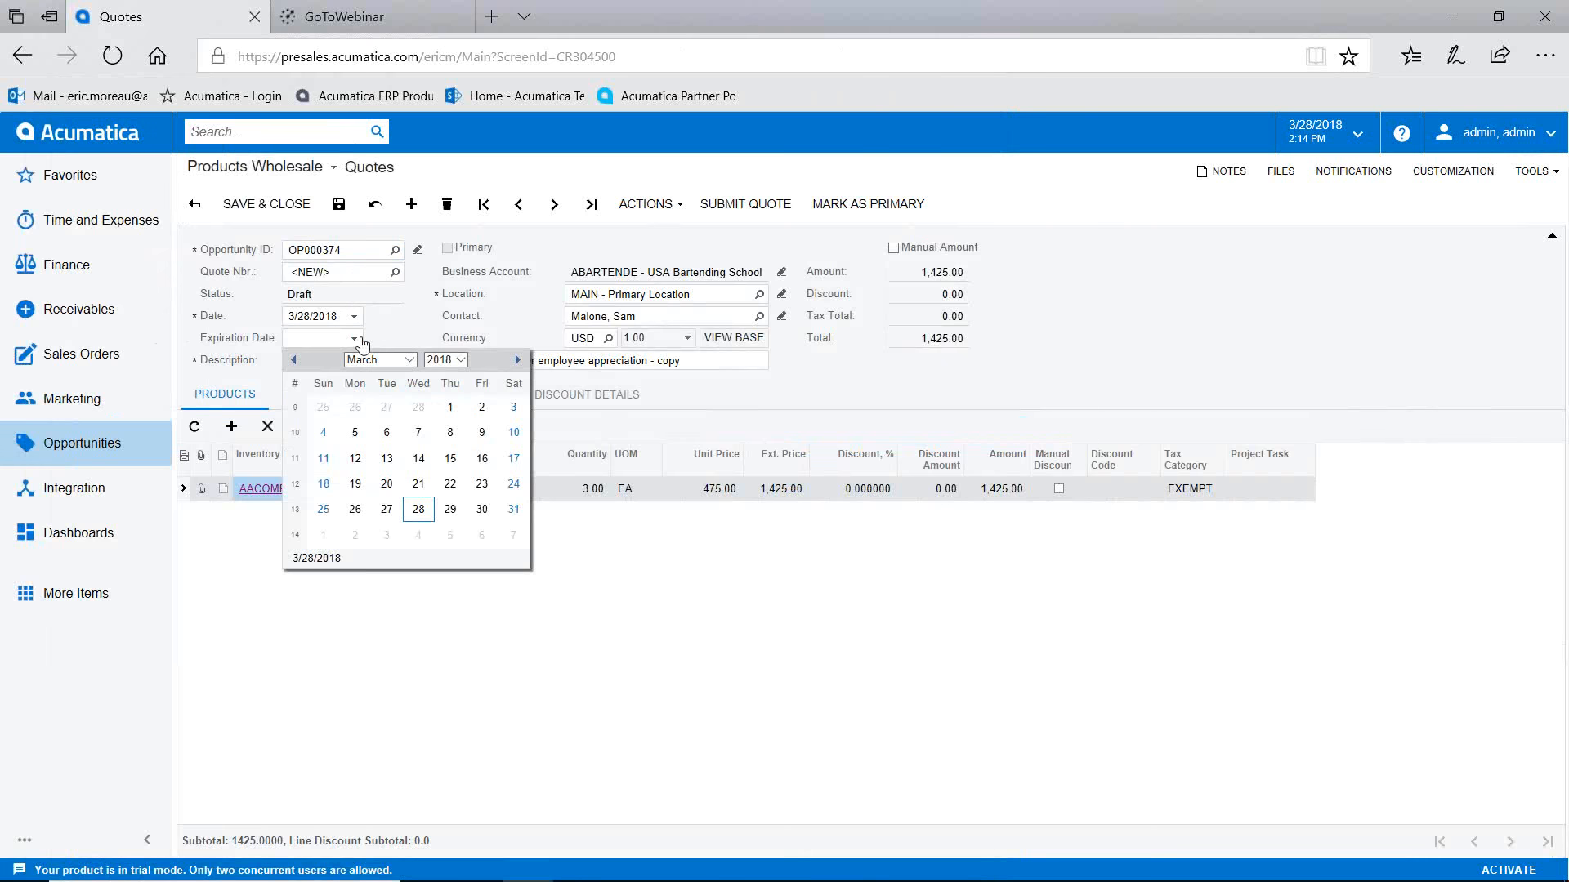
{"action": "left_click", "coordinate": [357, 537]}
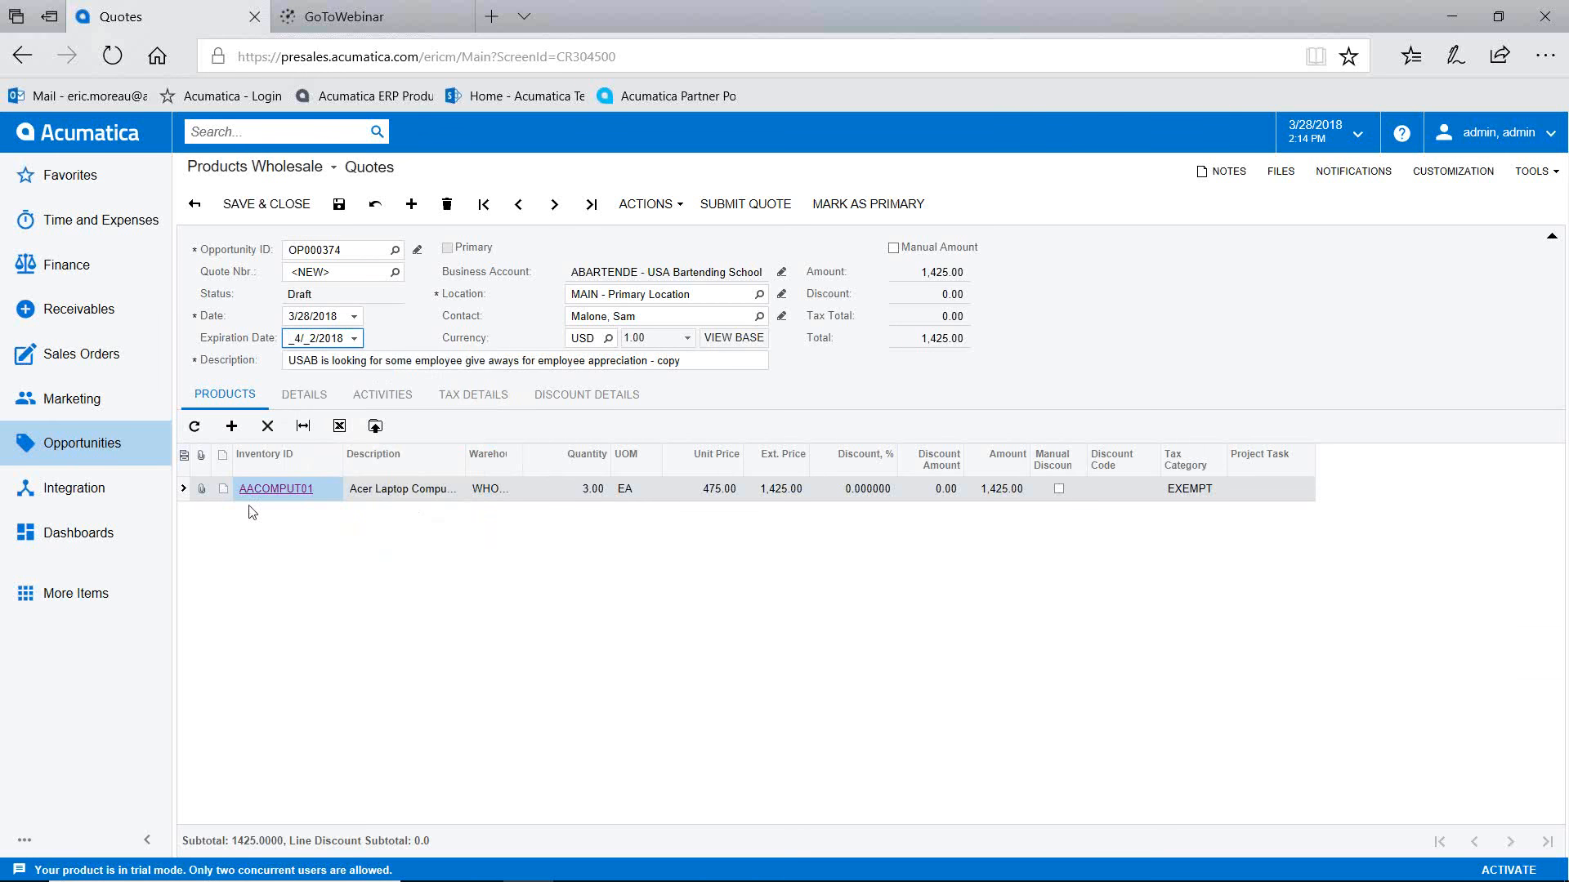
Step: Add 1 AALEGO500 Lego set, change the Acer laptops to 2, and save the quote
{"action": "left_click", "coordinate": [232, 426]}
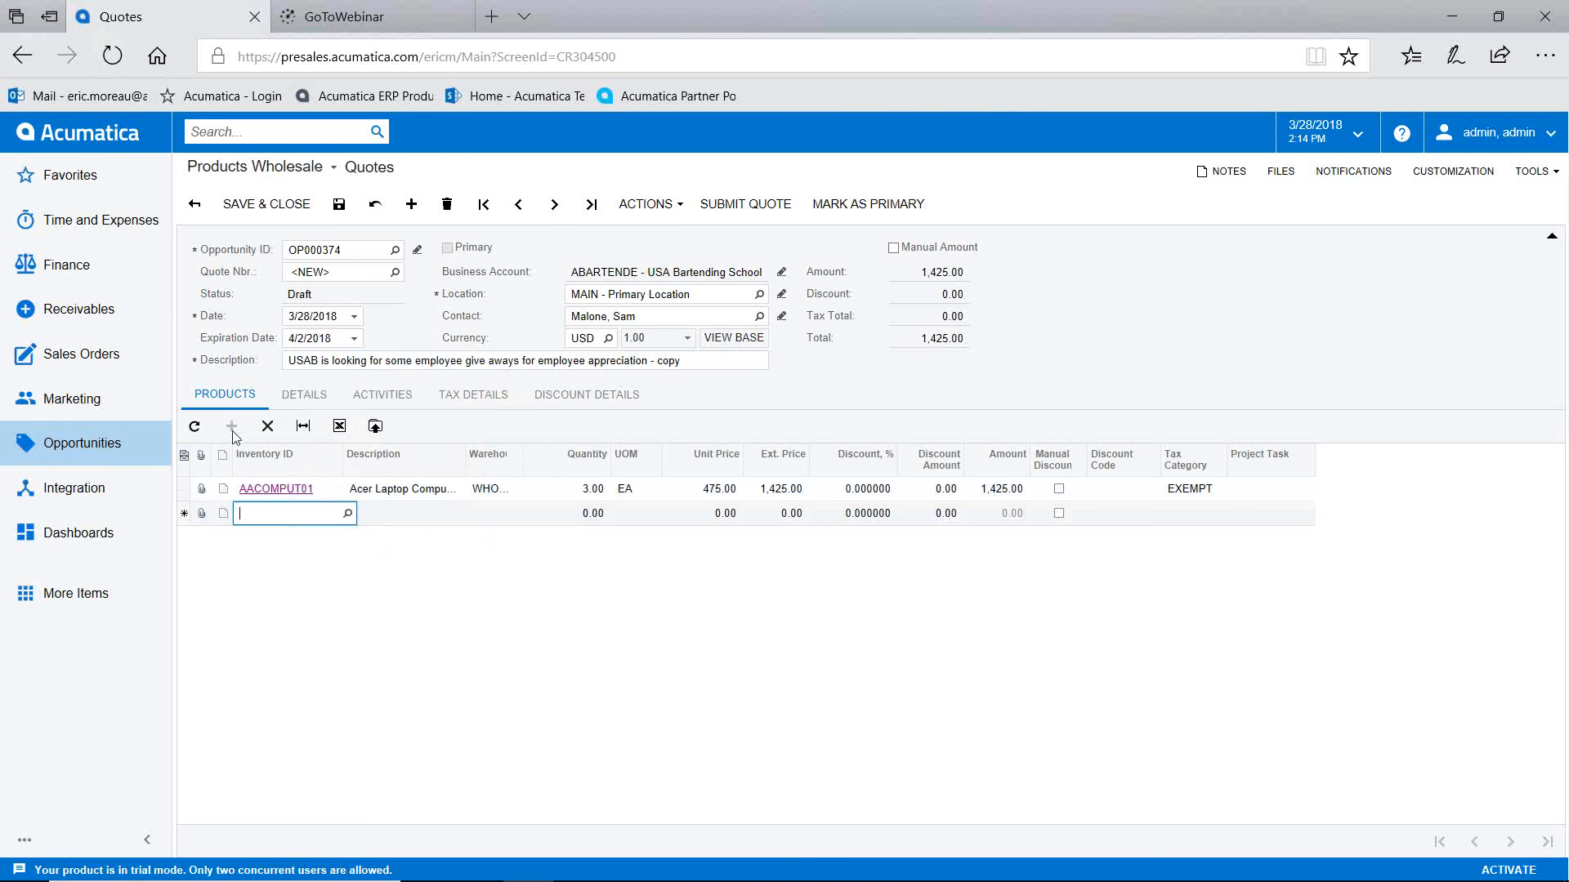
{"action": "left_click", "coordinate": [288, 535]}
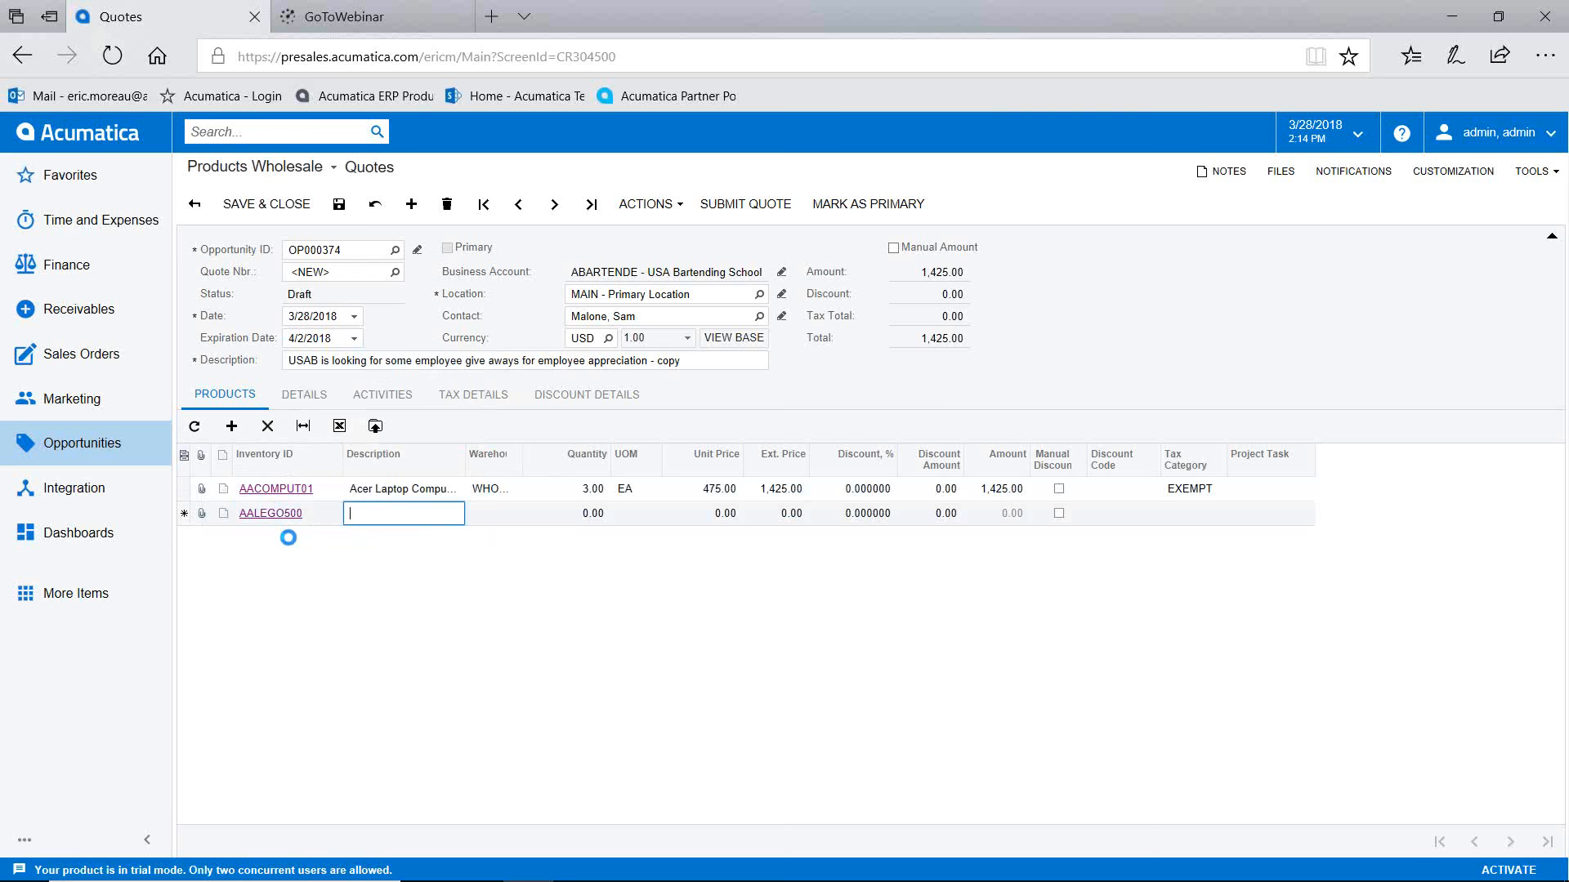
{"action": "left_click", "coordinate": [582, 515]}
{"action": "type", "text": "1"}
{"action": "key", "text": "Tab"}
{"action": "left_click", "coordinate": [585, 490]}
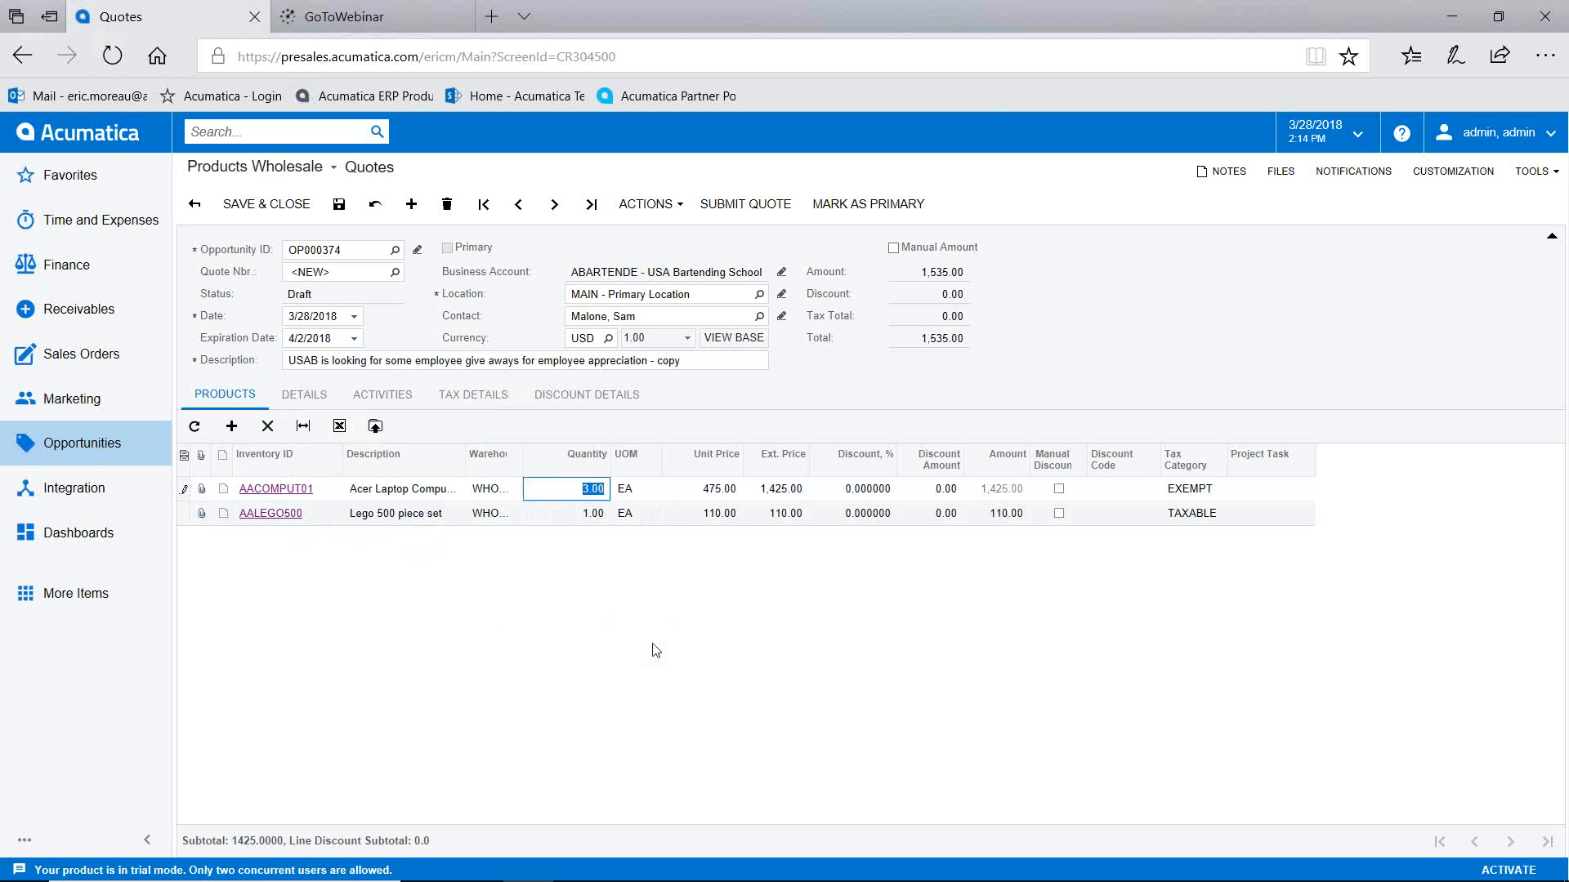
{"action": "type", "text": "2"}
{"action": "key", "text": "Tab"}
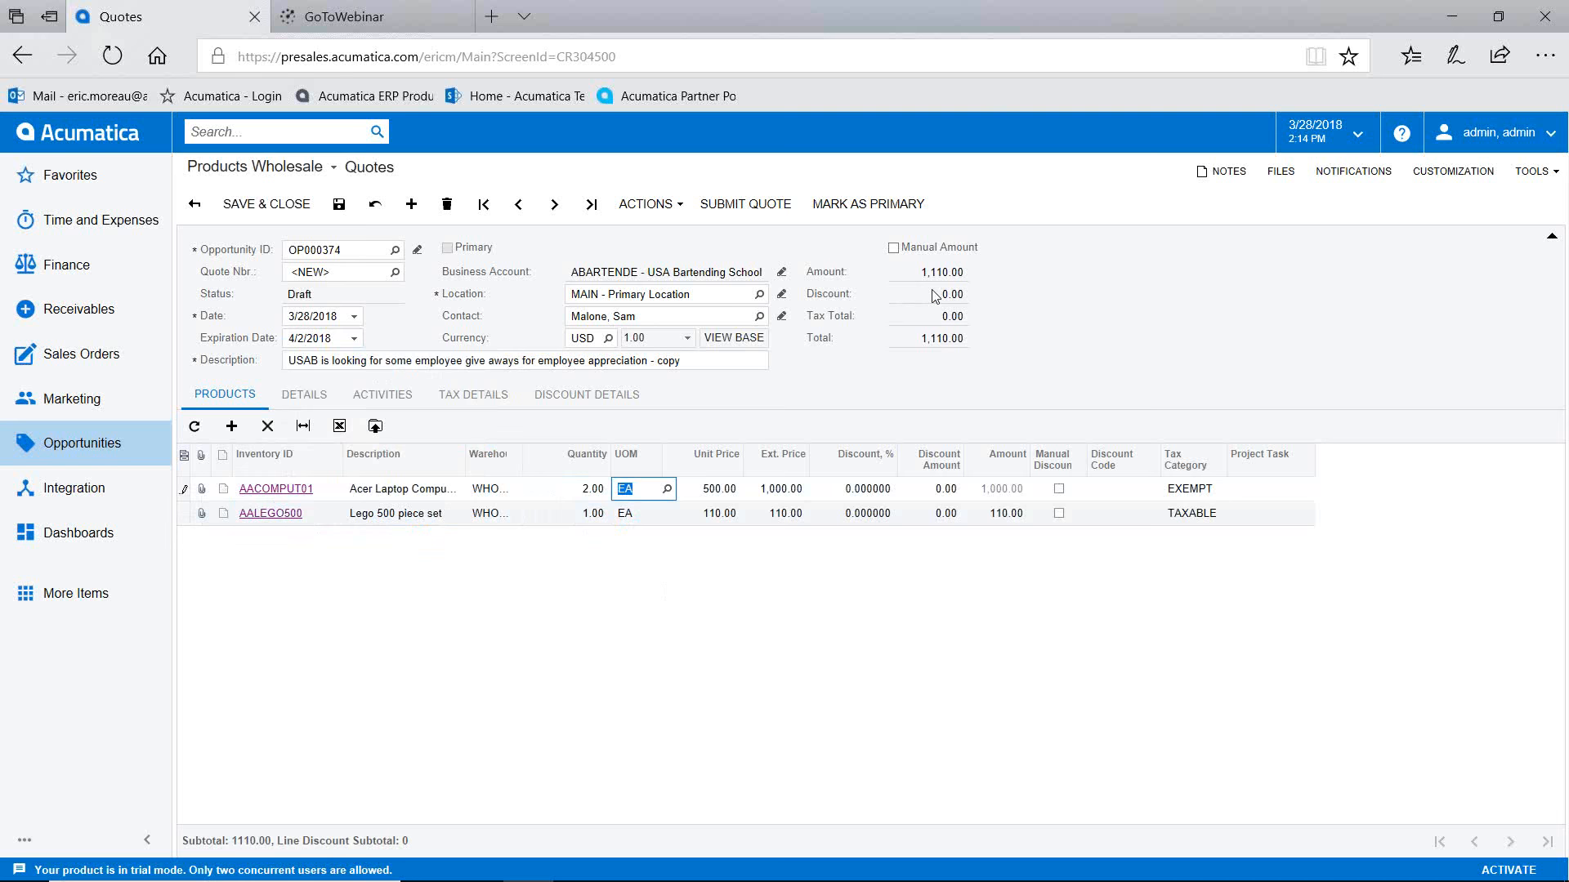
{"action": "left_click", "coordinate": [339, 205]}
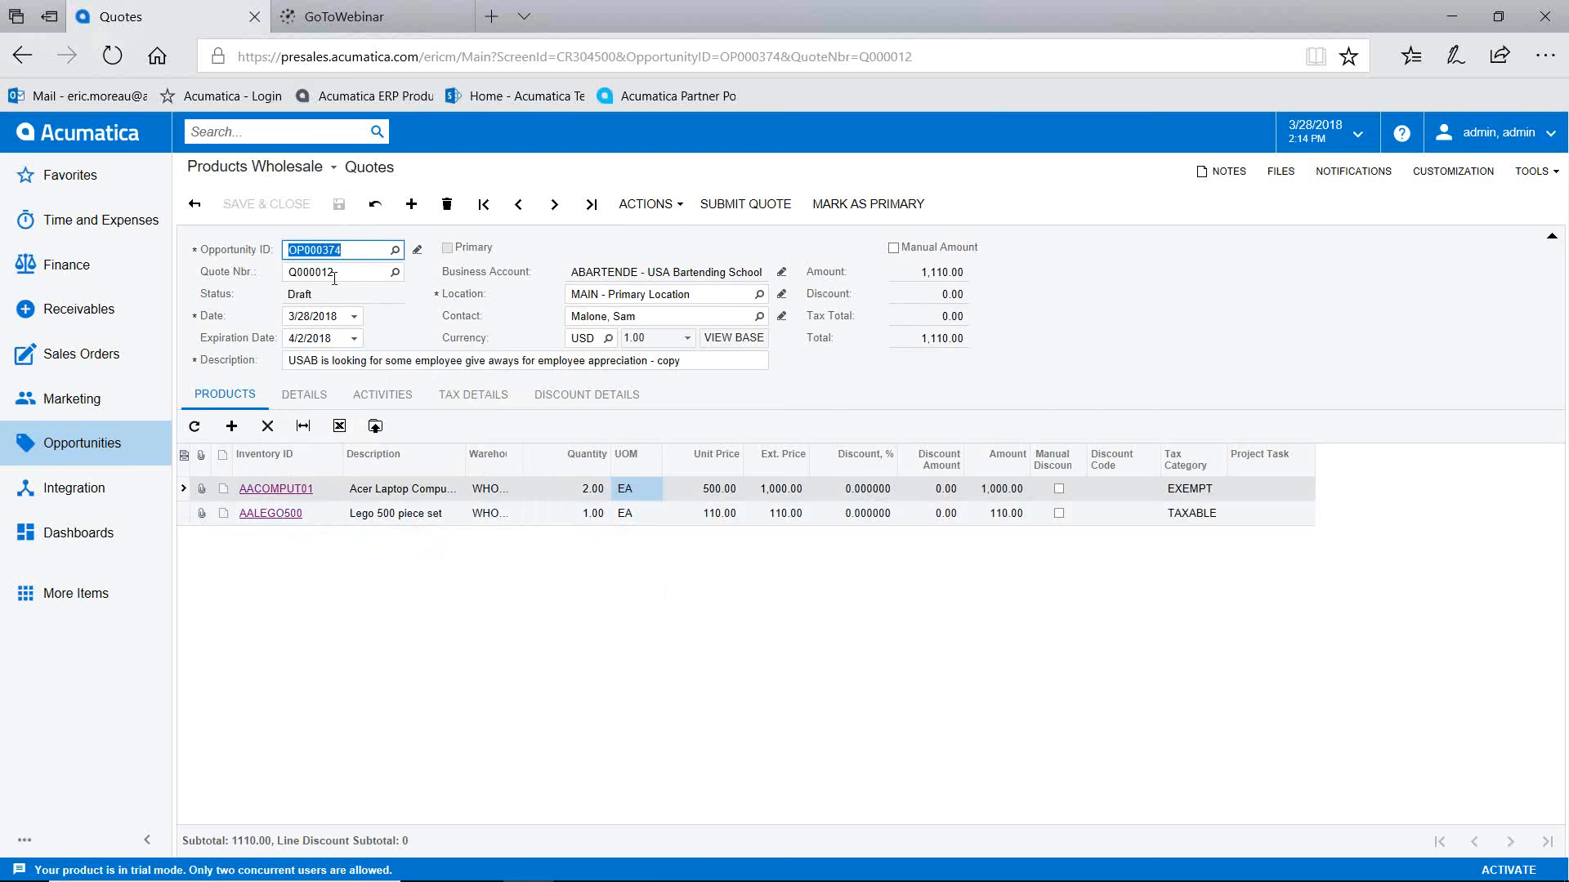
Step: Submit Q000012 so it is Prepared and mark it as the primary quote
{"action": "left_click", "coordinate": [742, 204]}
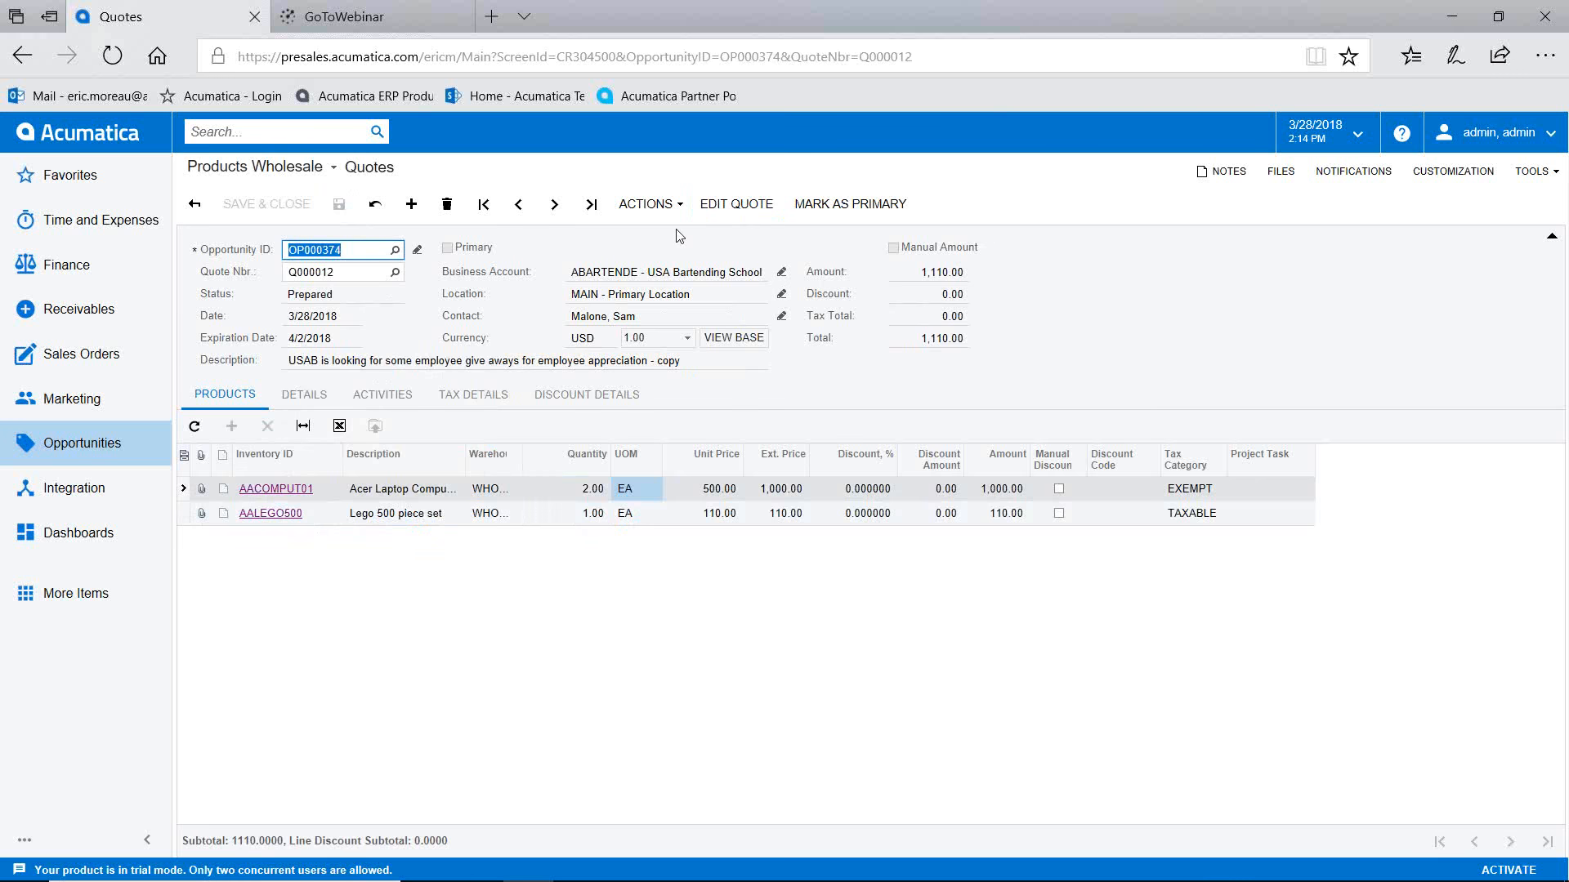
{"action": "left_click", "coordinate": [649, 204]}
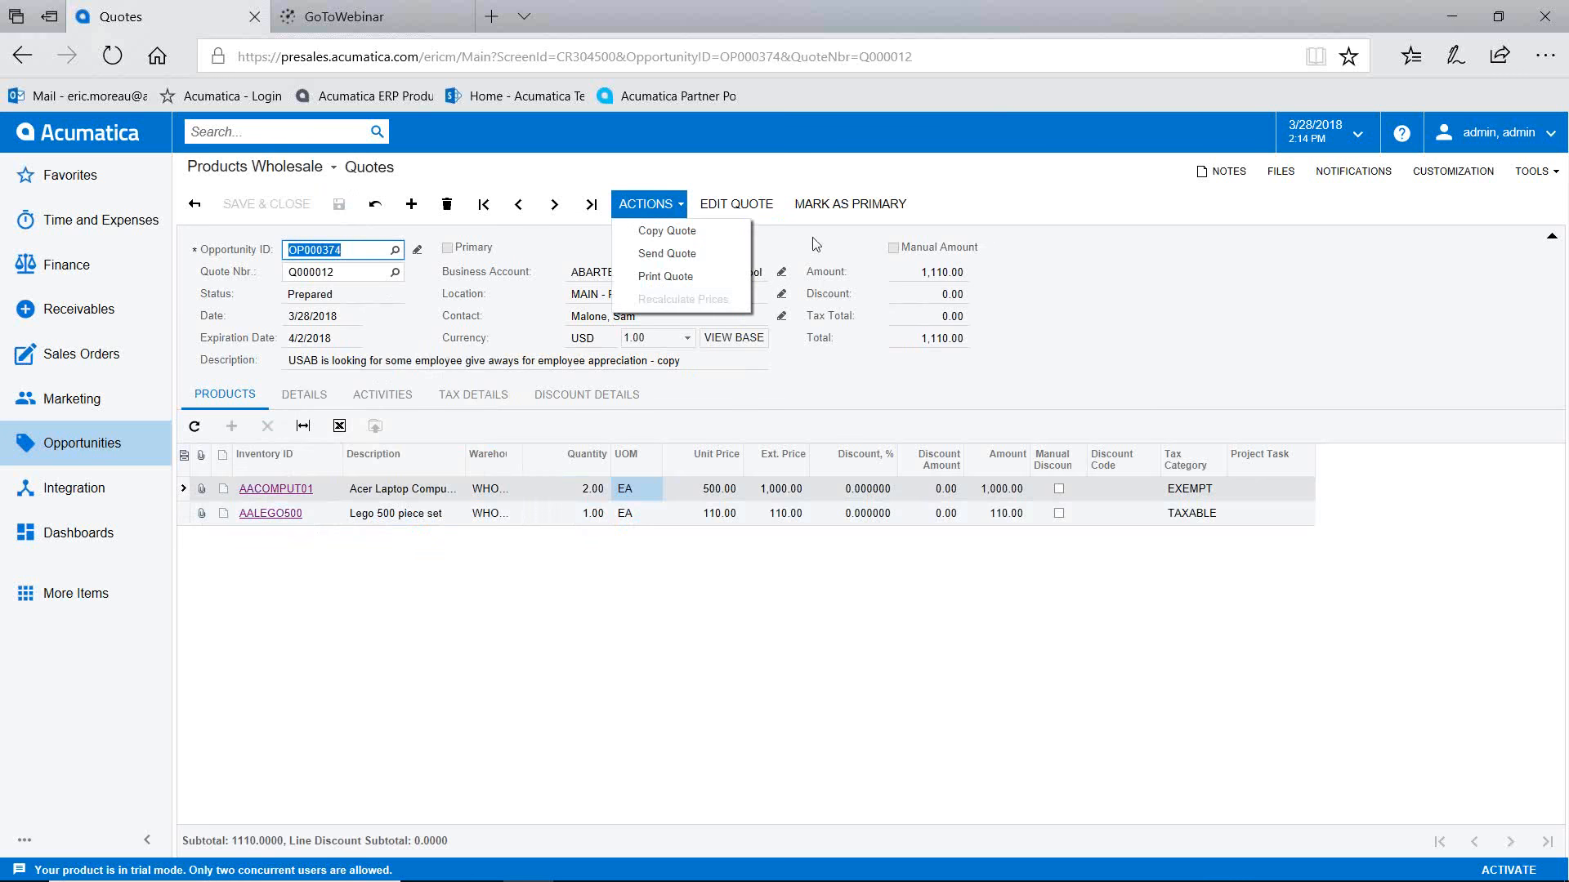
{"action": "left_click", "coordinate": [829, 205]}
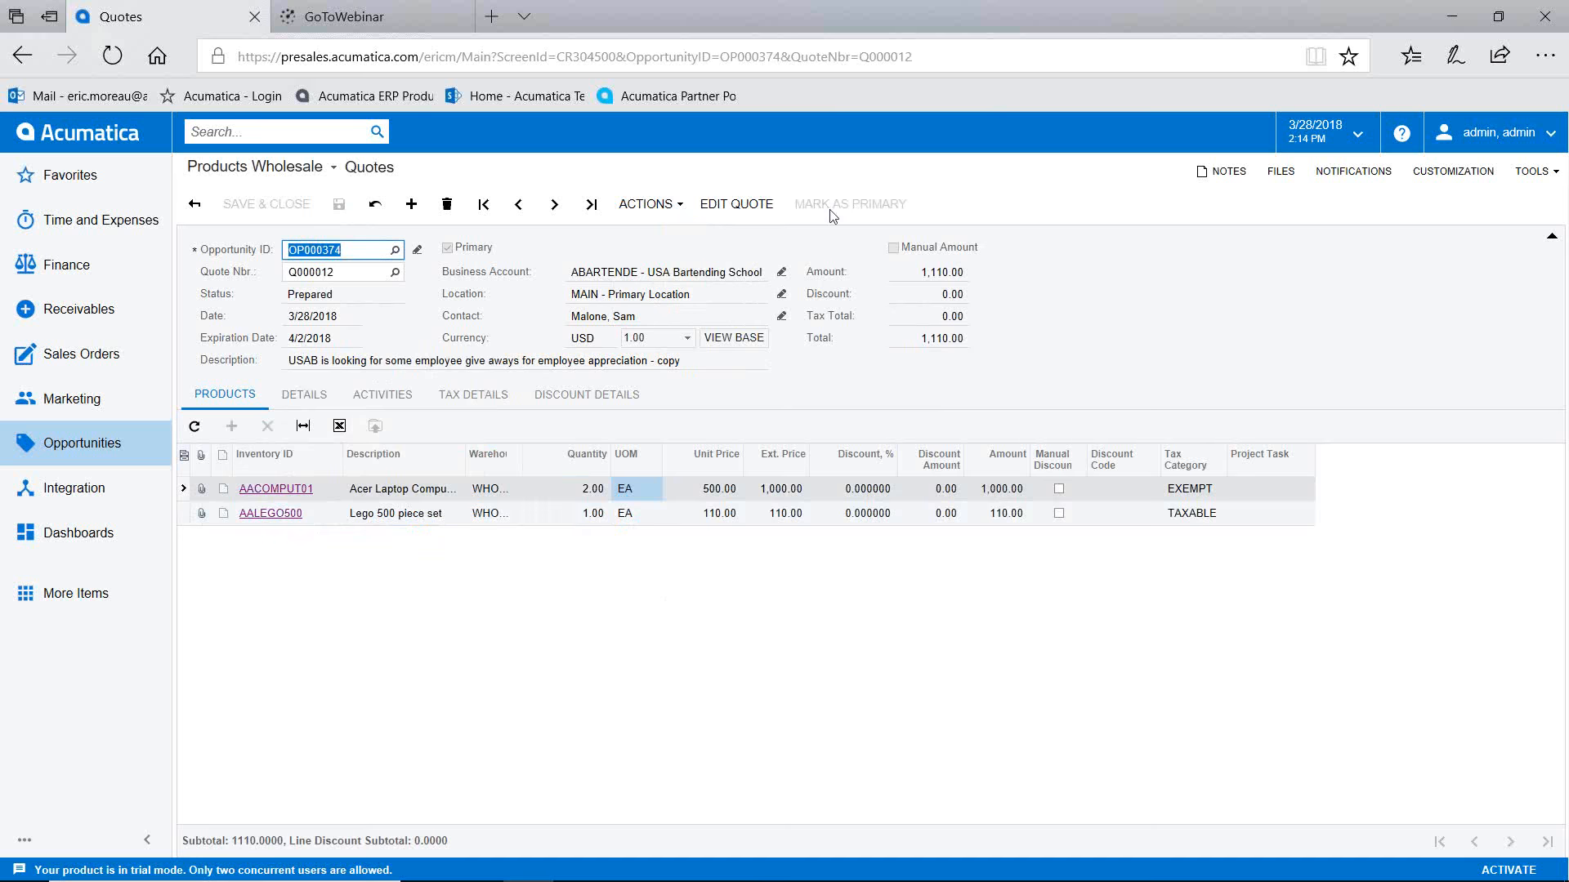
Step: In opportunity OP000374, toggle primary to Q000011 and back to Q000012, checking products
{"action": "left_click", "coordinate": [418, 252]}
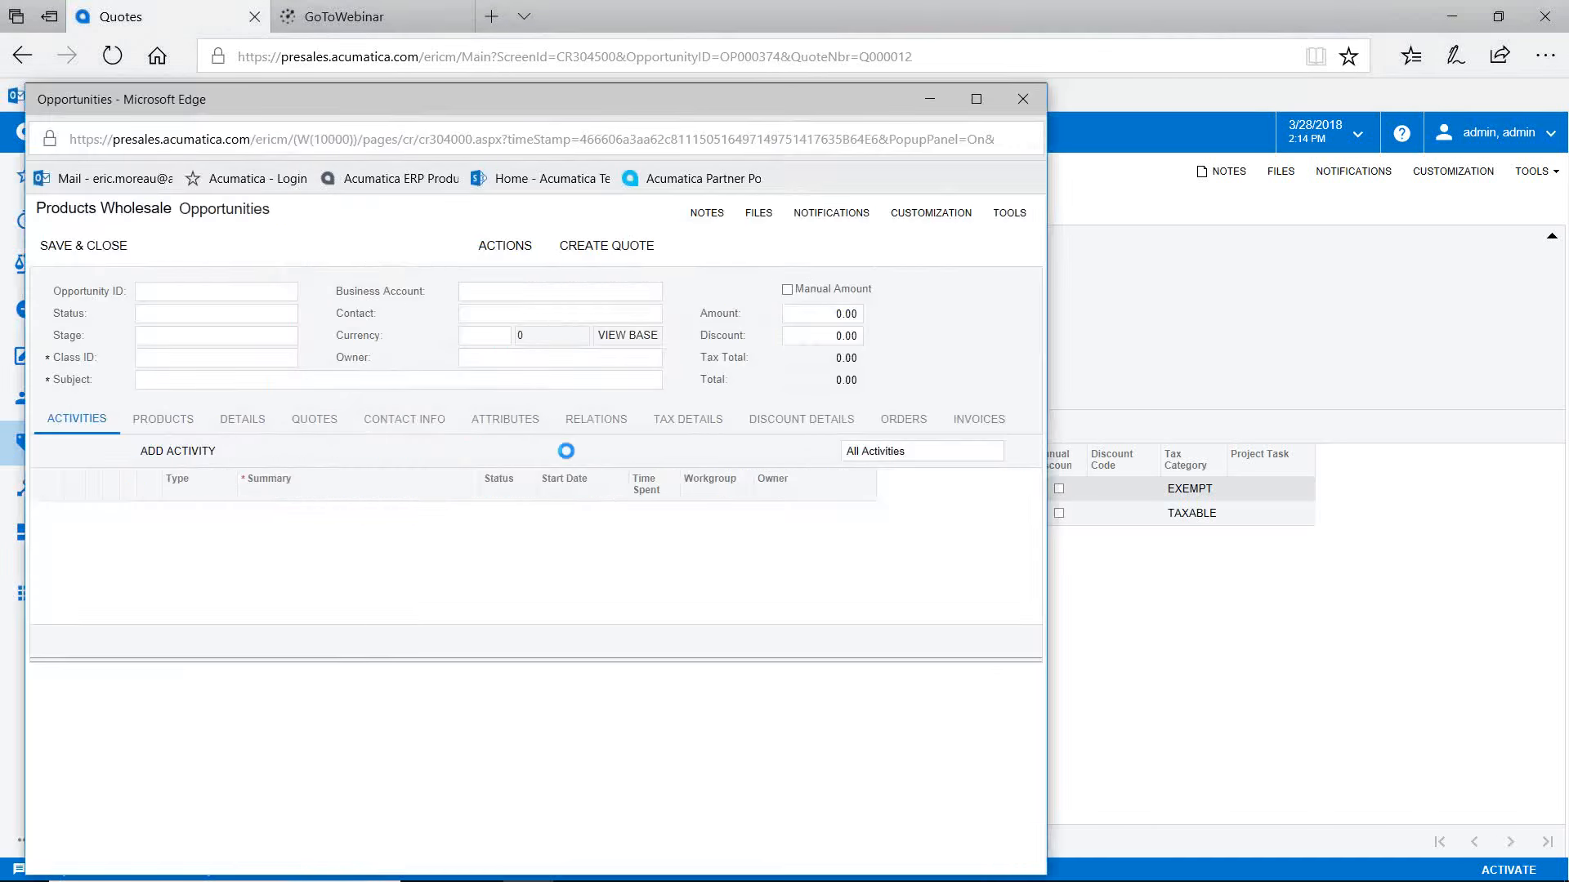
{"action": "left_click", "coordinate": [324, 424]}
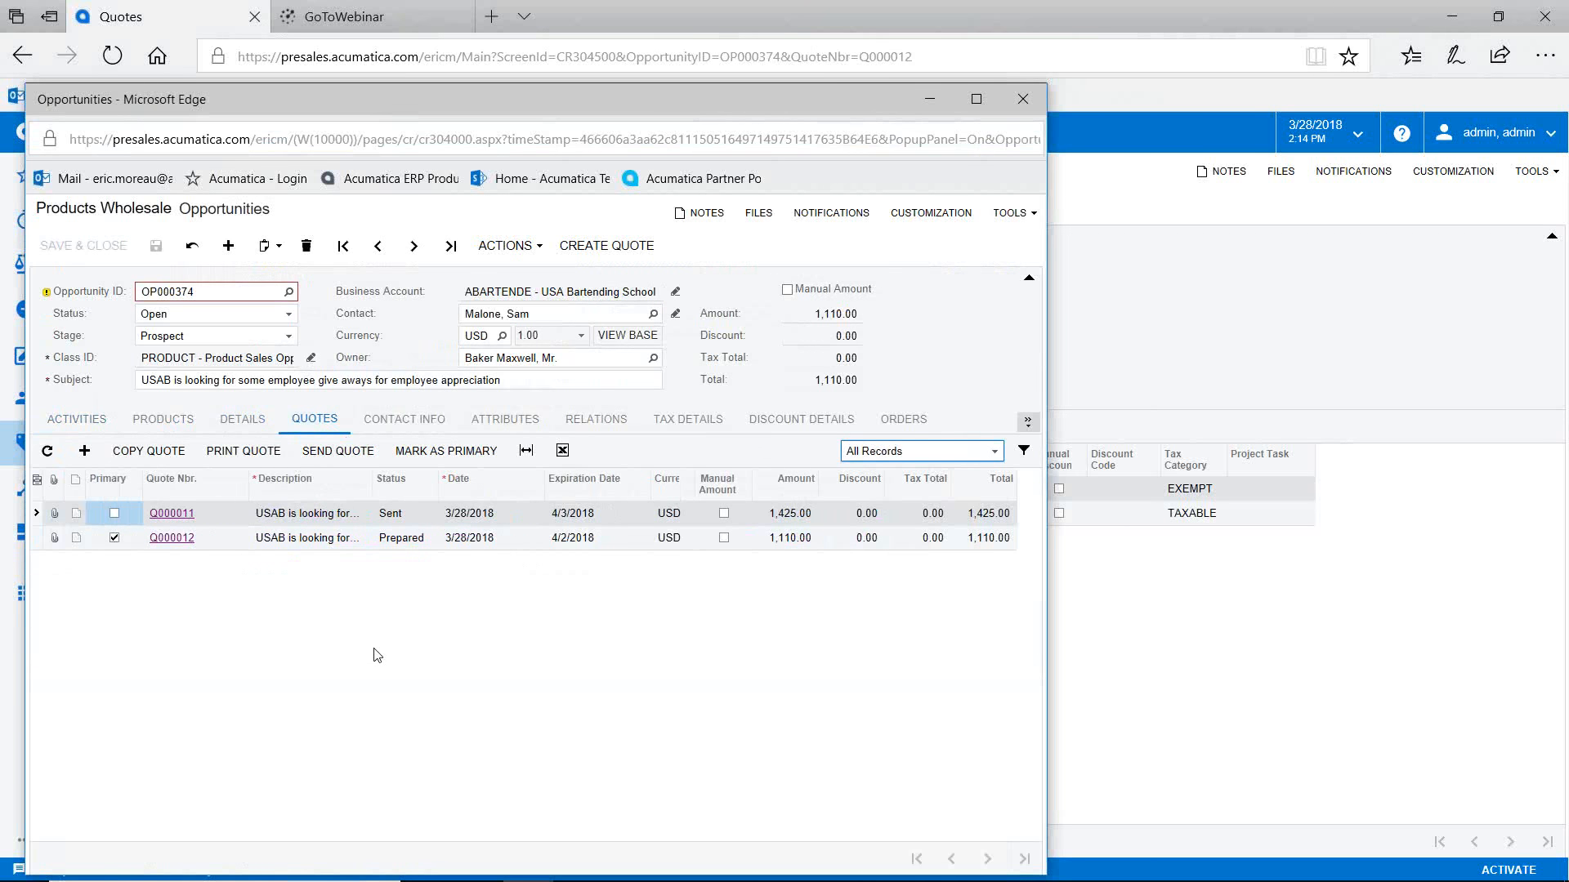
{"action": "left_click", "coordinate": [211, 539]}
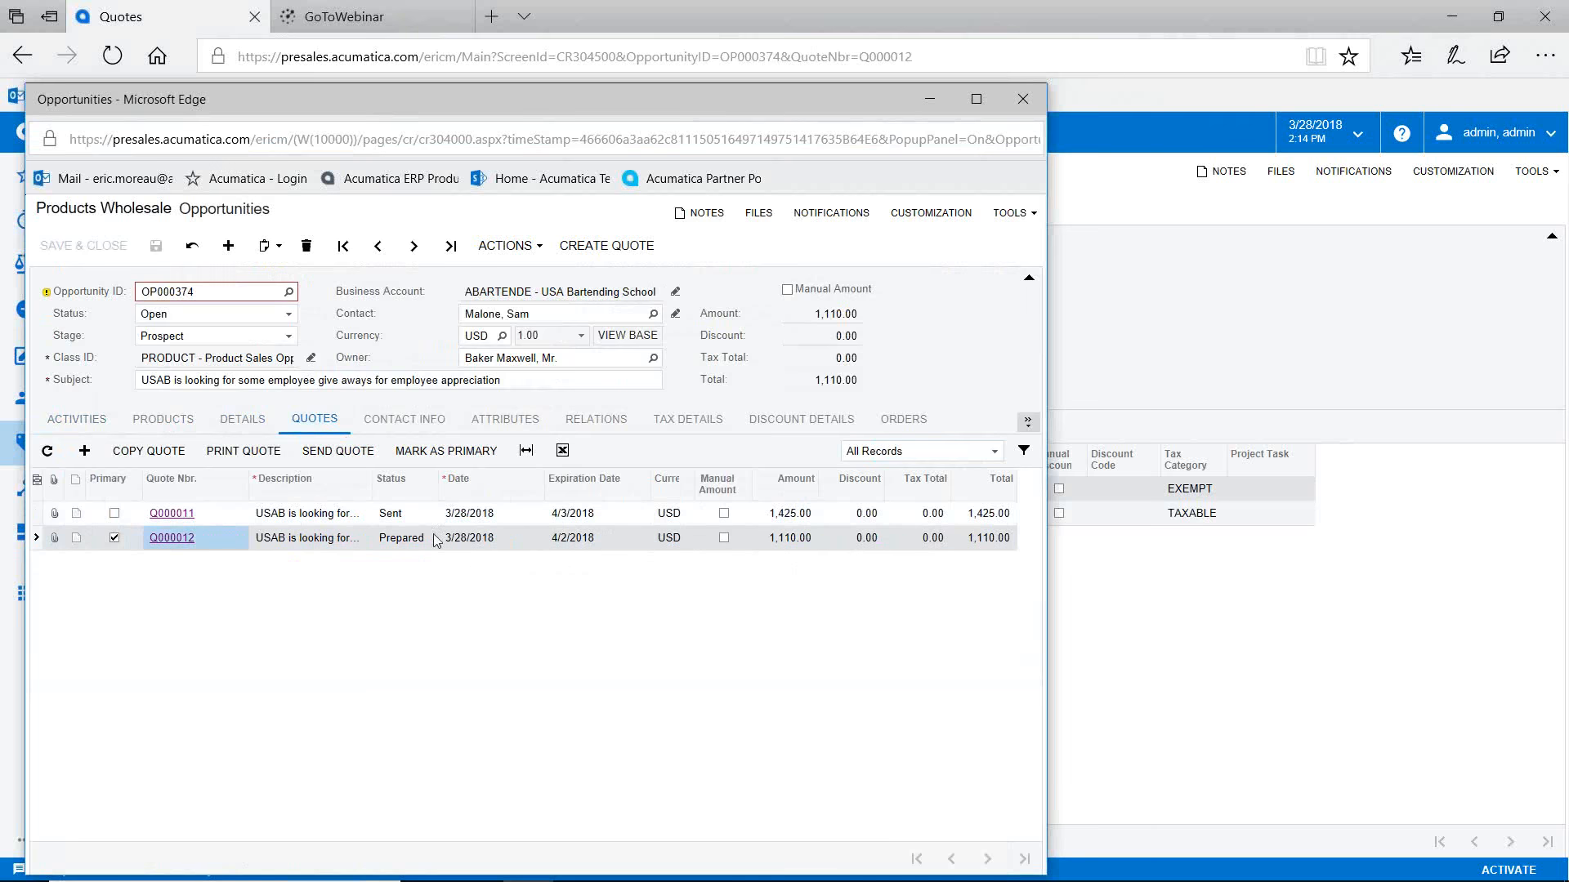
{"action": "left_click", "coordinate": [163, 423]}
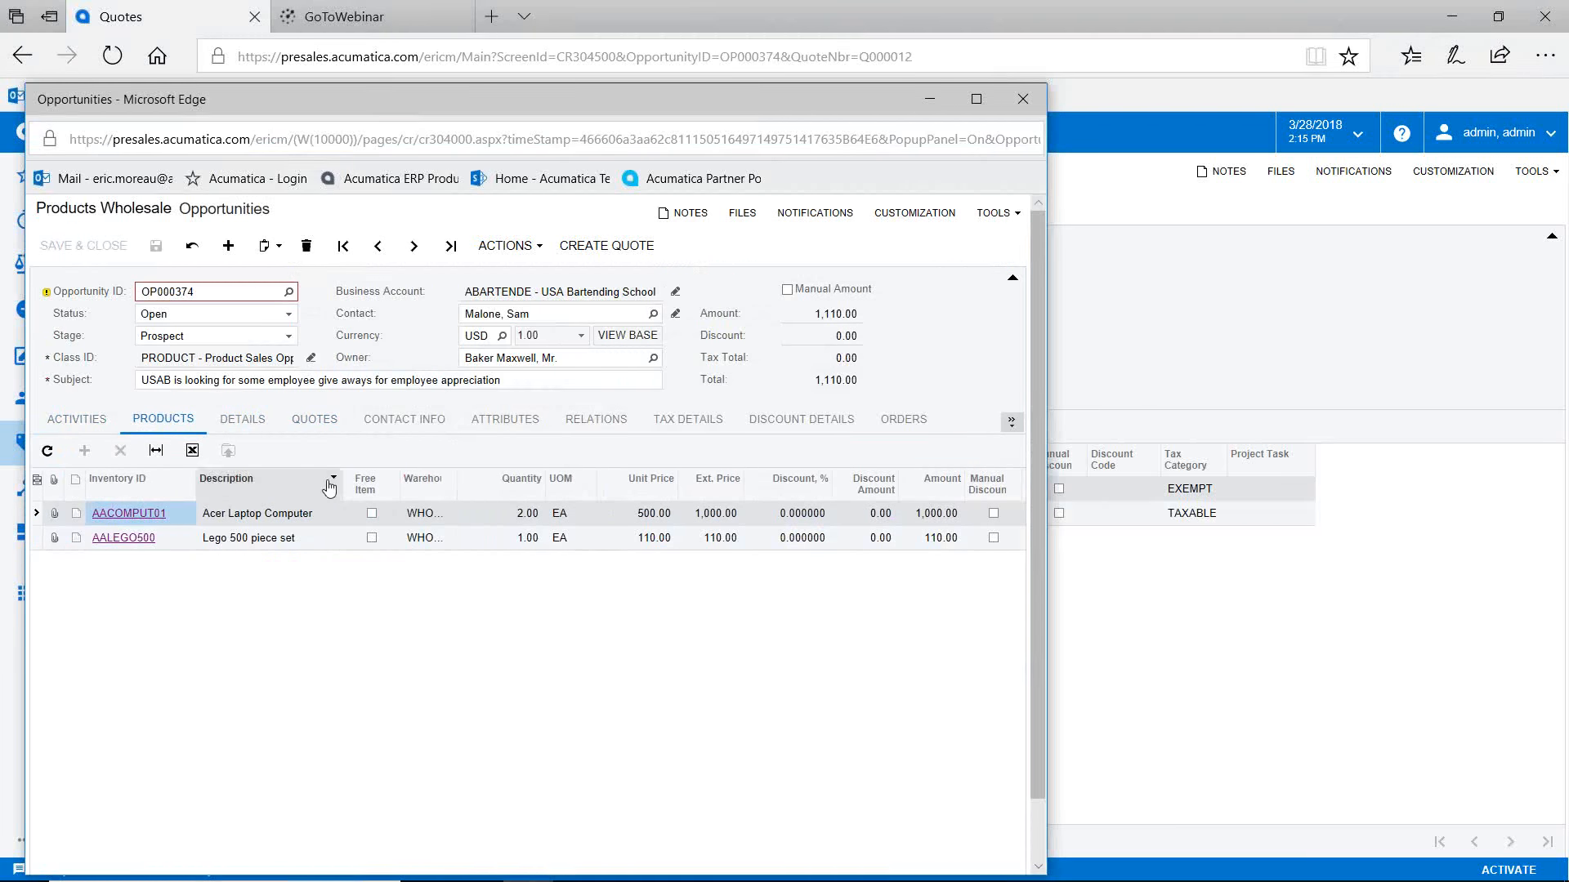
{"action": "left_click", "coordinate": [315, 419]}
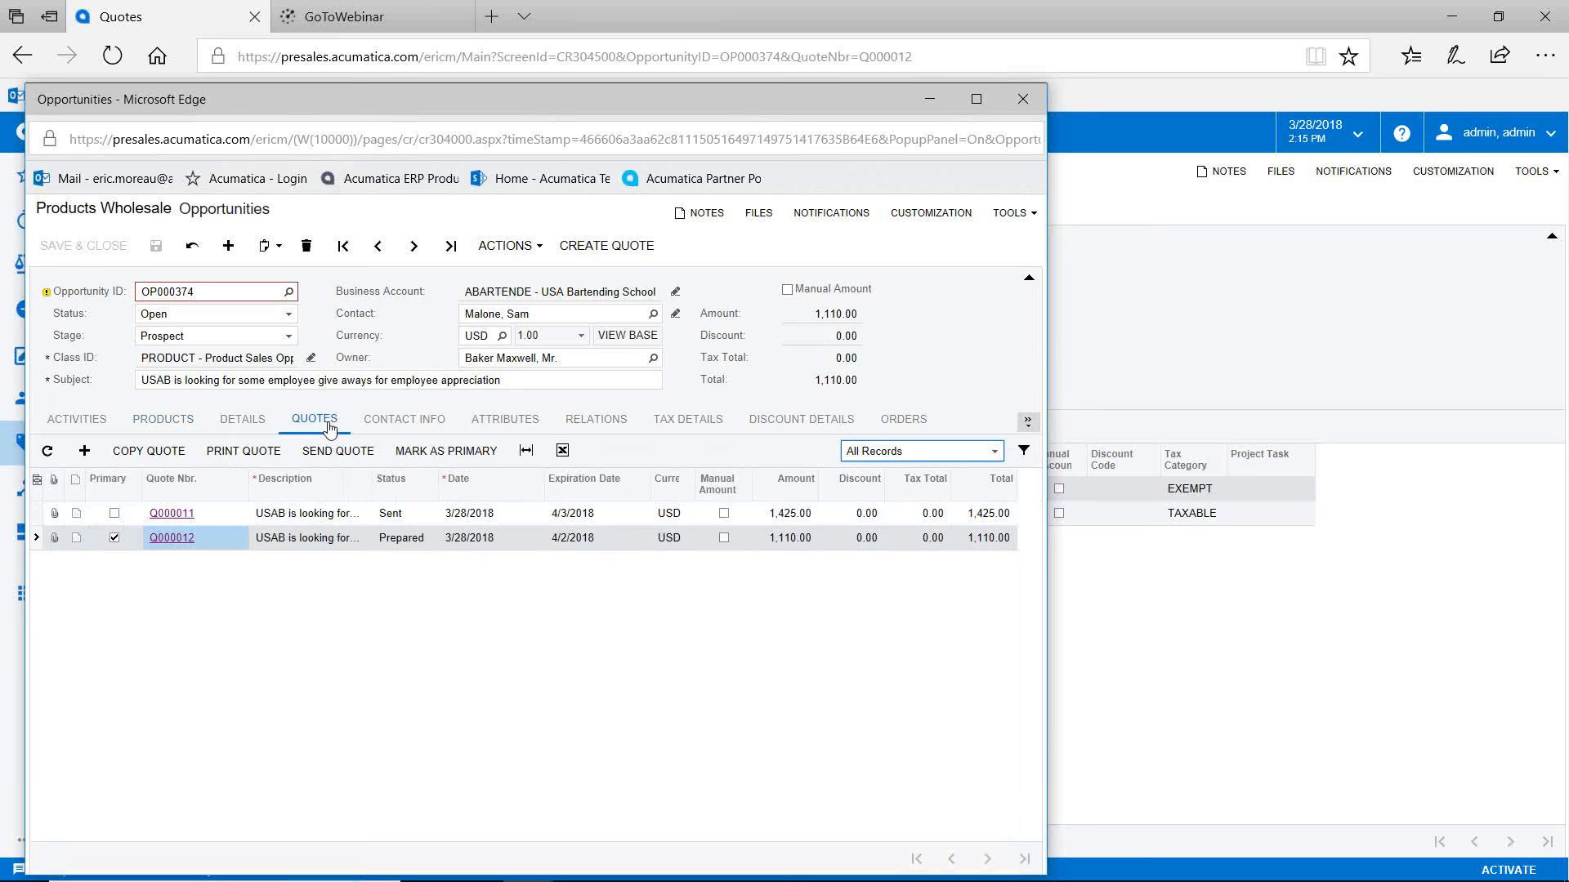
{"action": "left_click", "coordinate": [317, 517]}
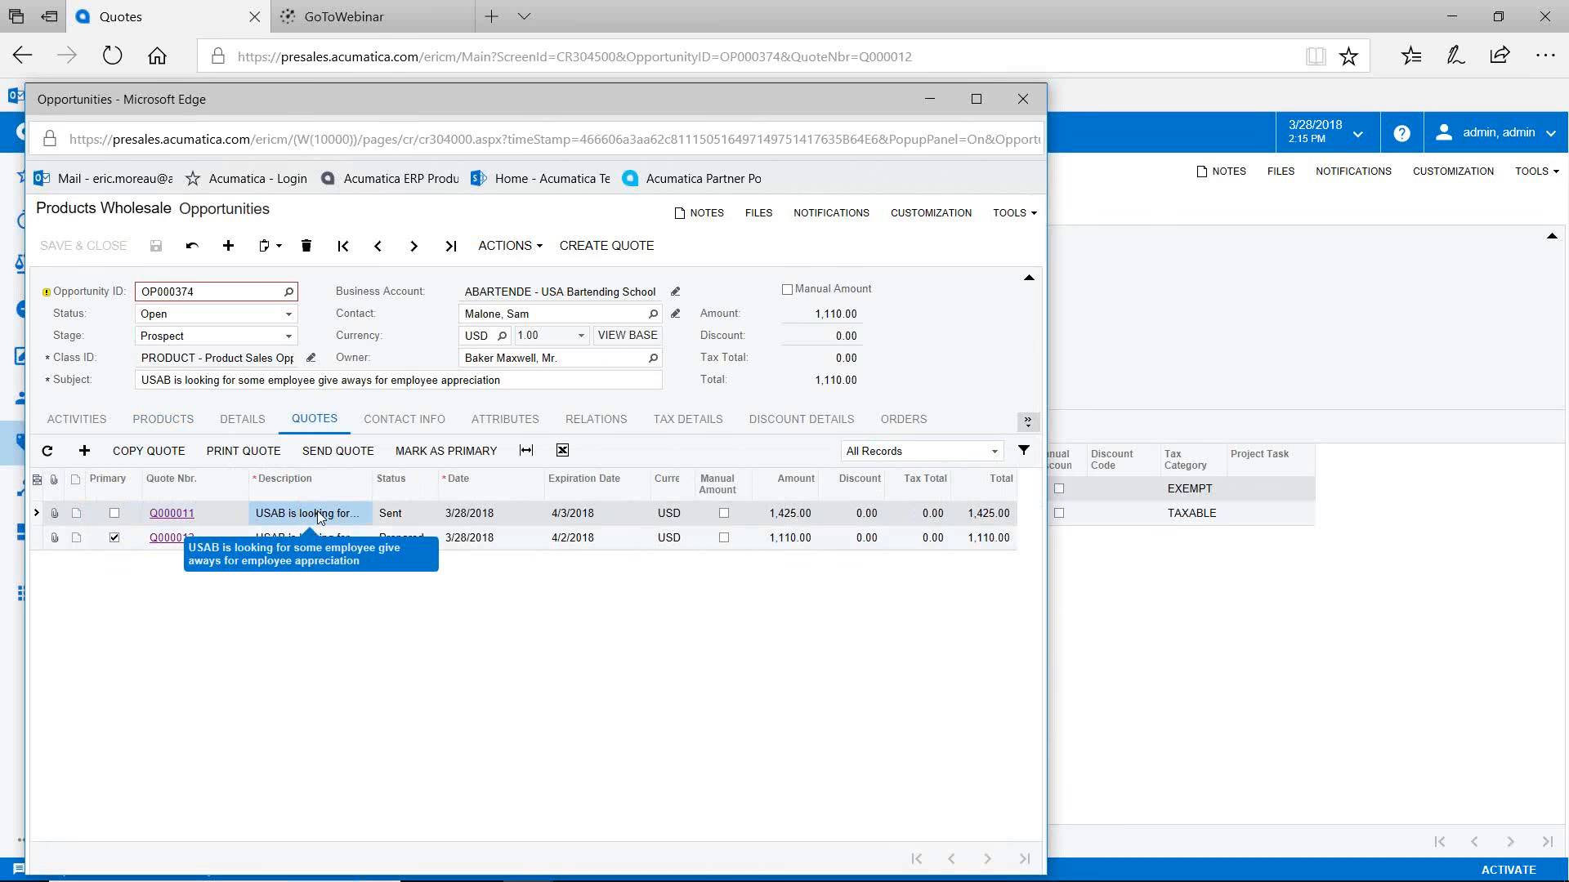
{"action": "left_click", "coordinate": [446, 451]}
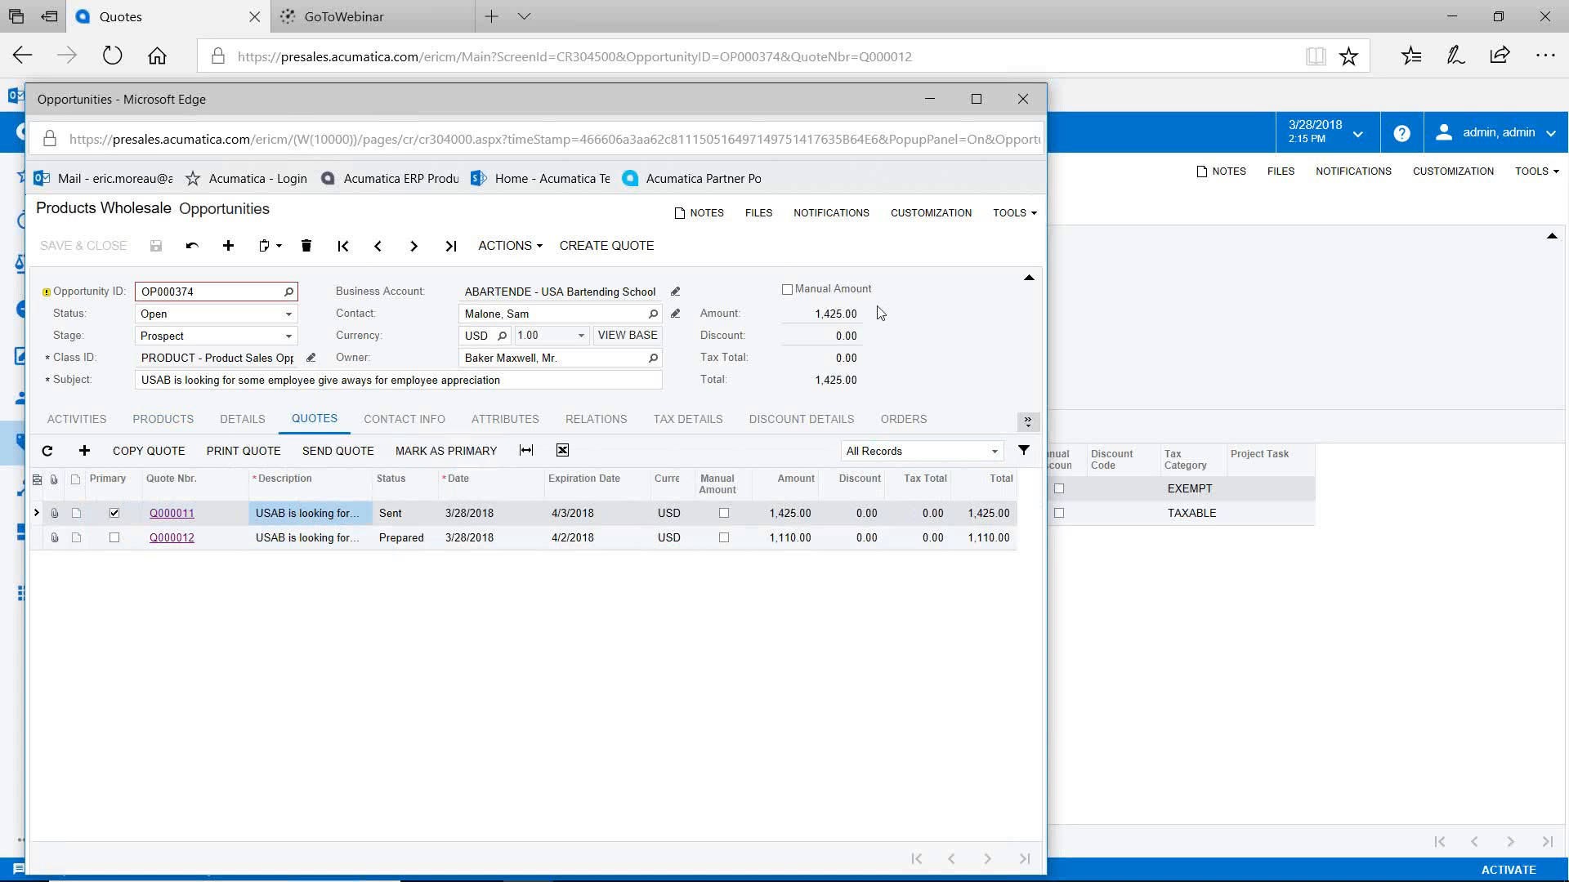
{"action": "left_click", "coordinate": [163, 419]}
{"action": "left_click", "coordinate": [280, 540]}
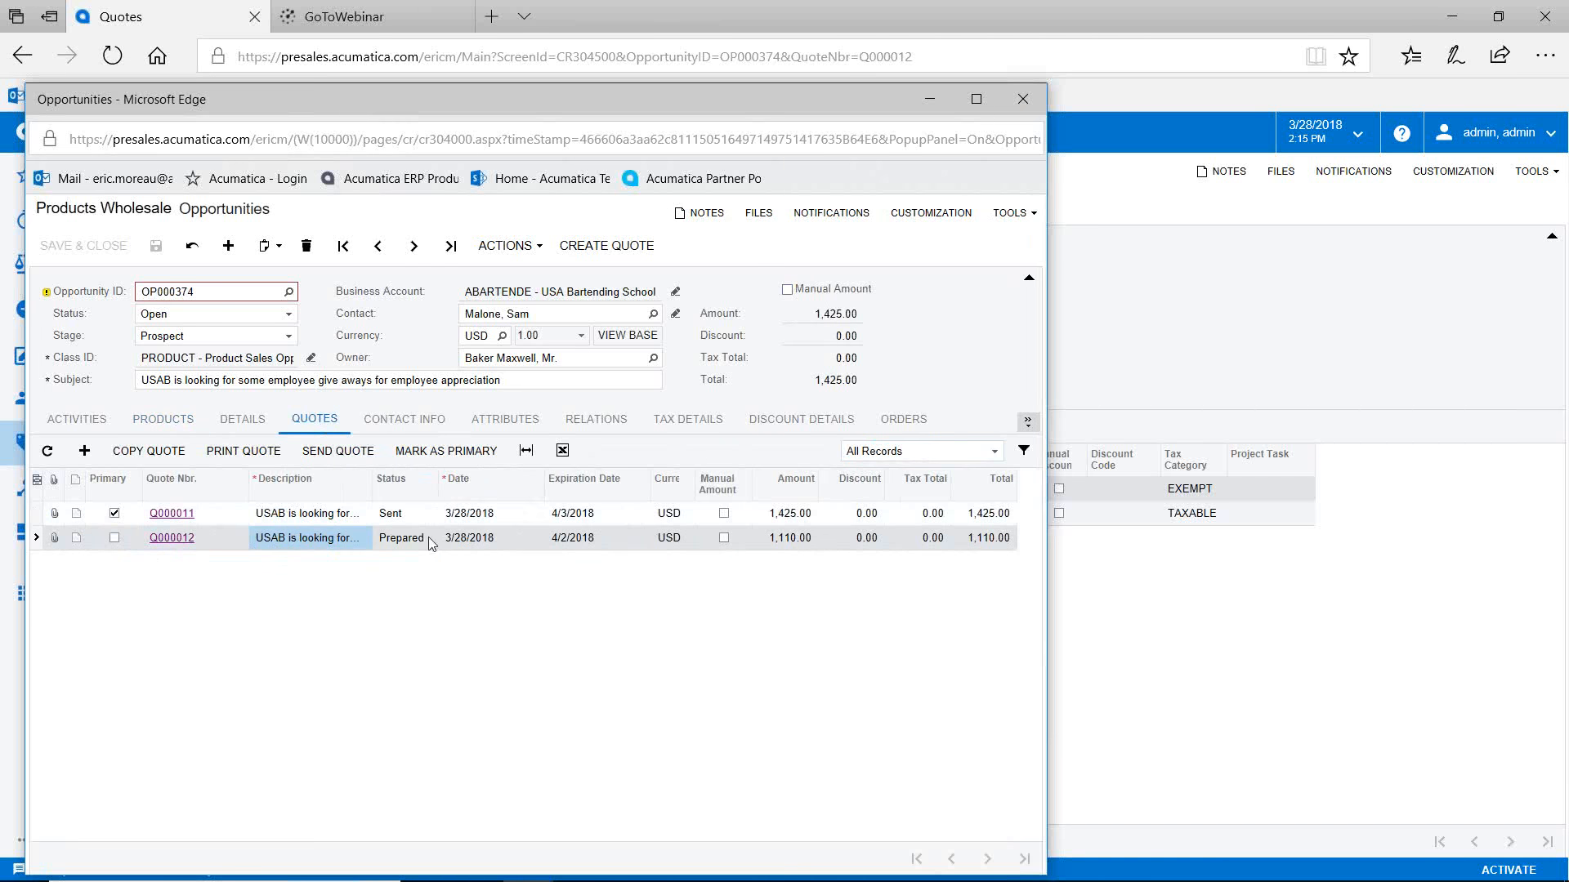
{"action": "left_click", "coordinate": [450, 454]}
{"action": "left_click_drag", "start_coordinate": [615, 113], "coordinate": [798, 149]}
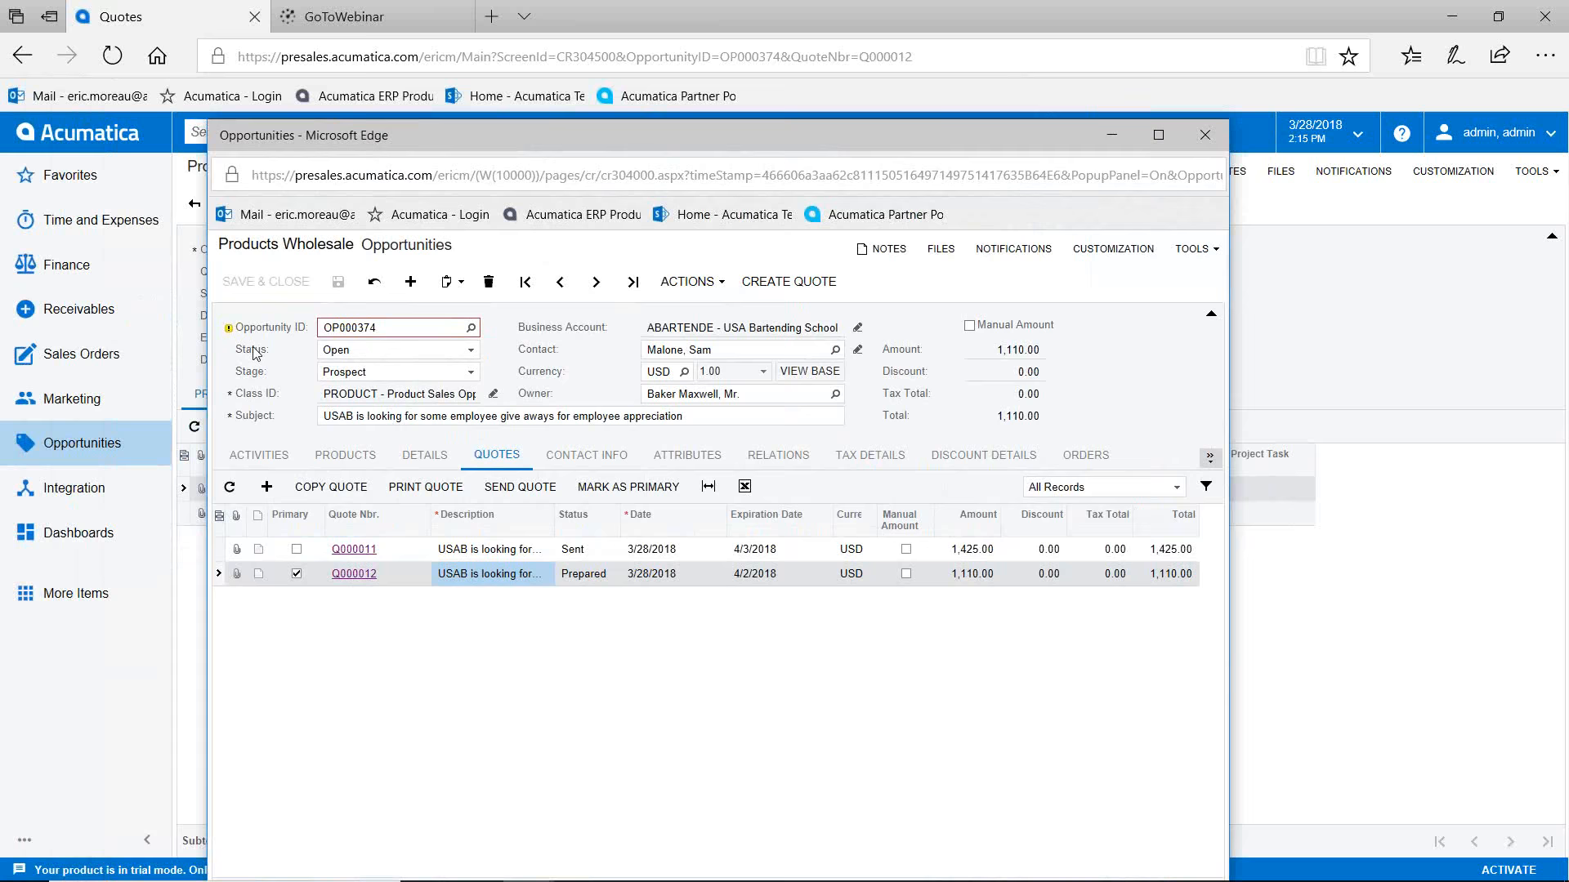
{"action": "left_click", "coordinate": [69, 181]}
Step: From the Sales Operations dashboard, list the 29 Nurture No Act 90+ opportunities
{"action": "left_click", "coordinate": [75, 533]}
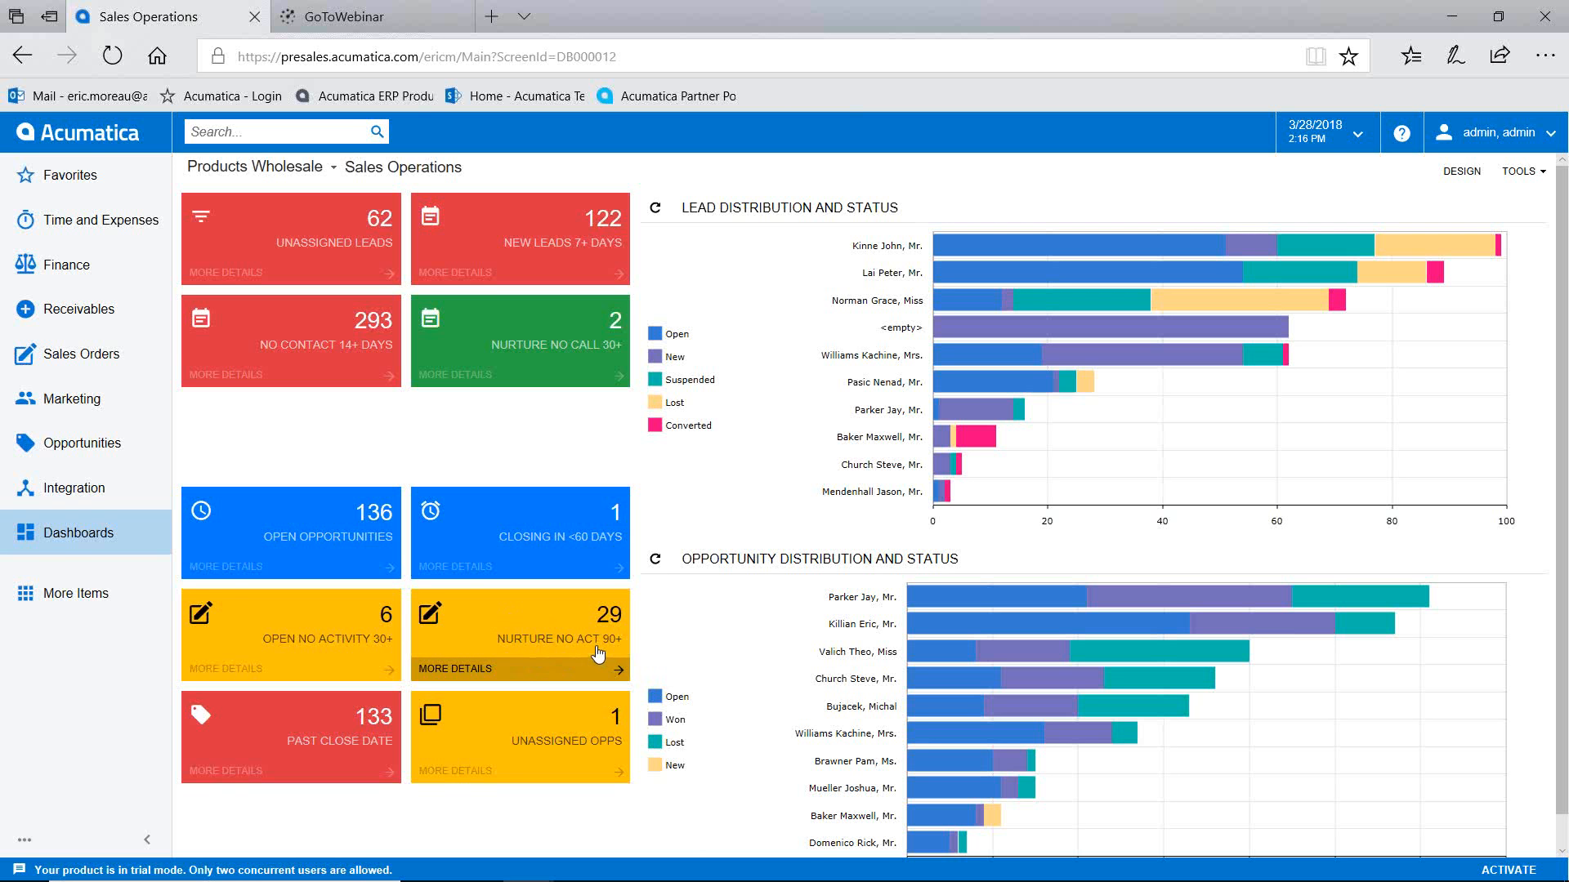
{"action": "left_click", "coordinate": [617, 615]}
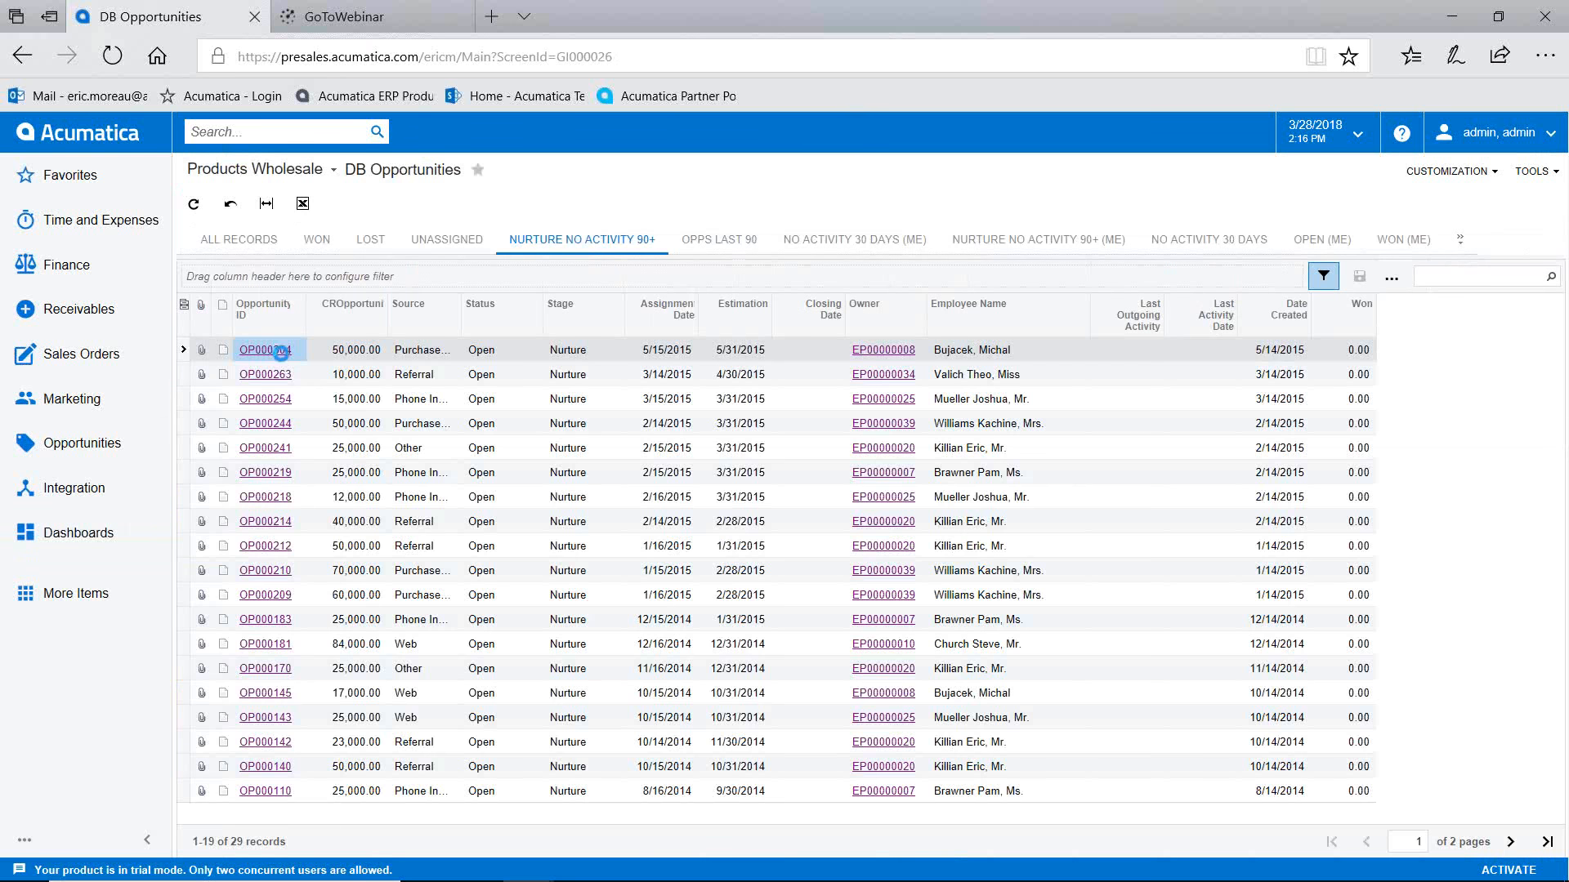
Step: Log a note titled 'erp var' on opportunity OP000304 and close its window
{"action": "left_click", "coordinate": [283, 355]}
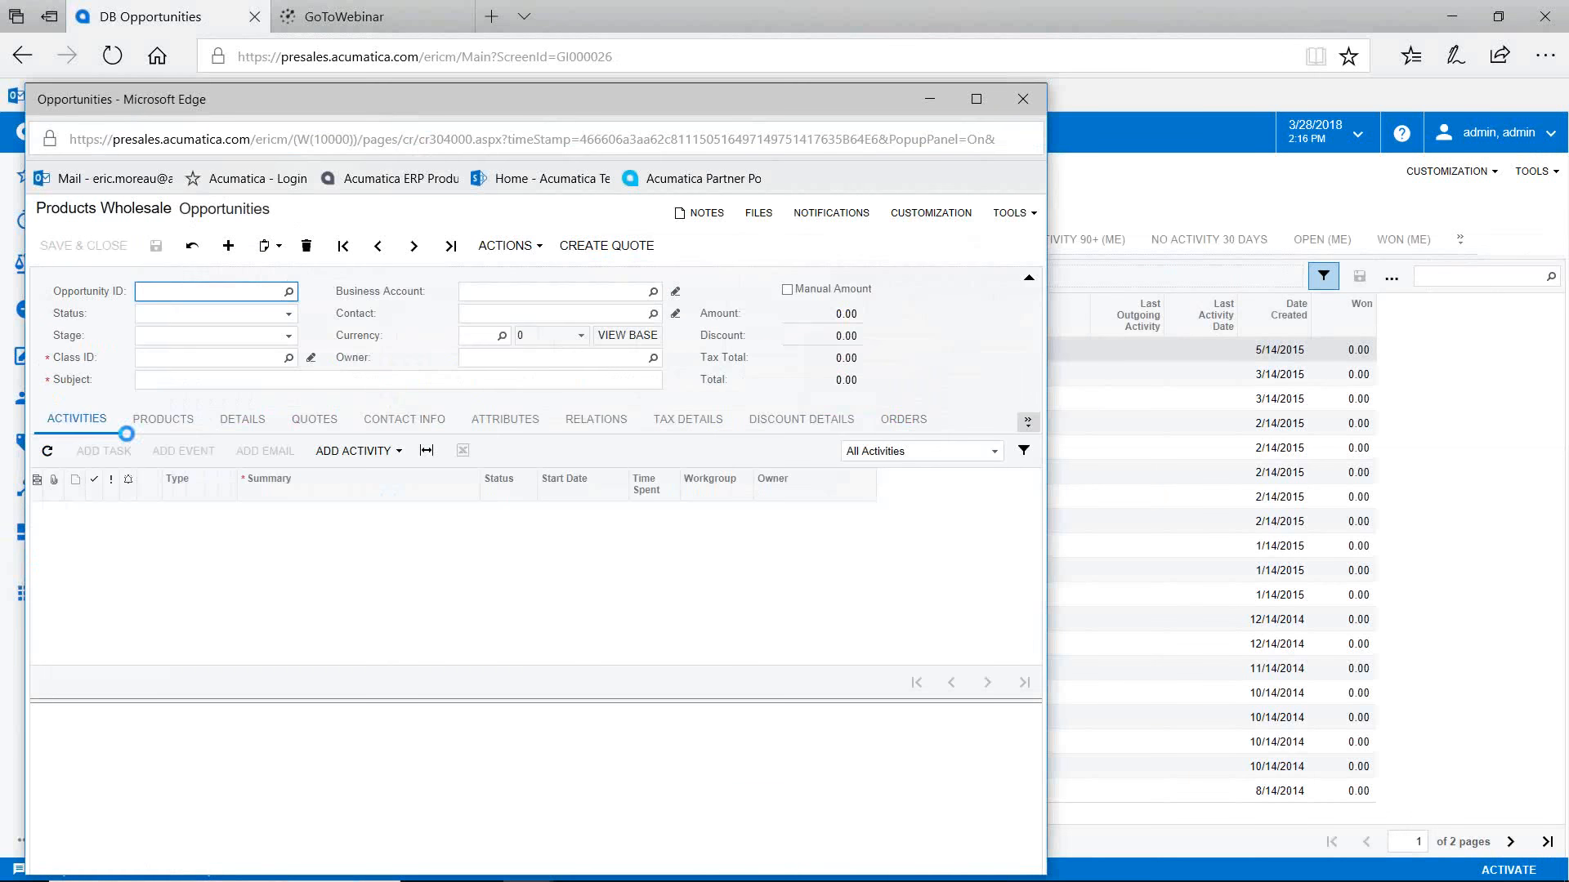
{"action": "left_click", "coordinate": [395, 452]}
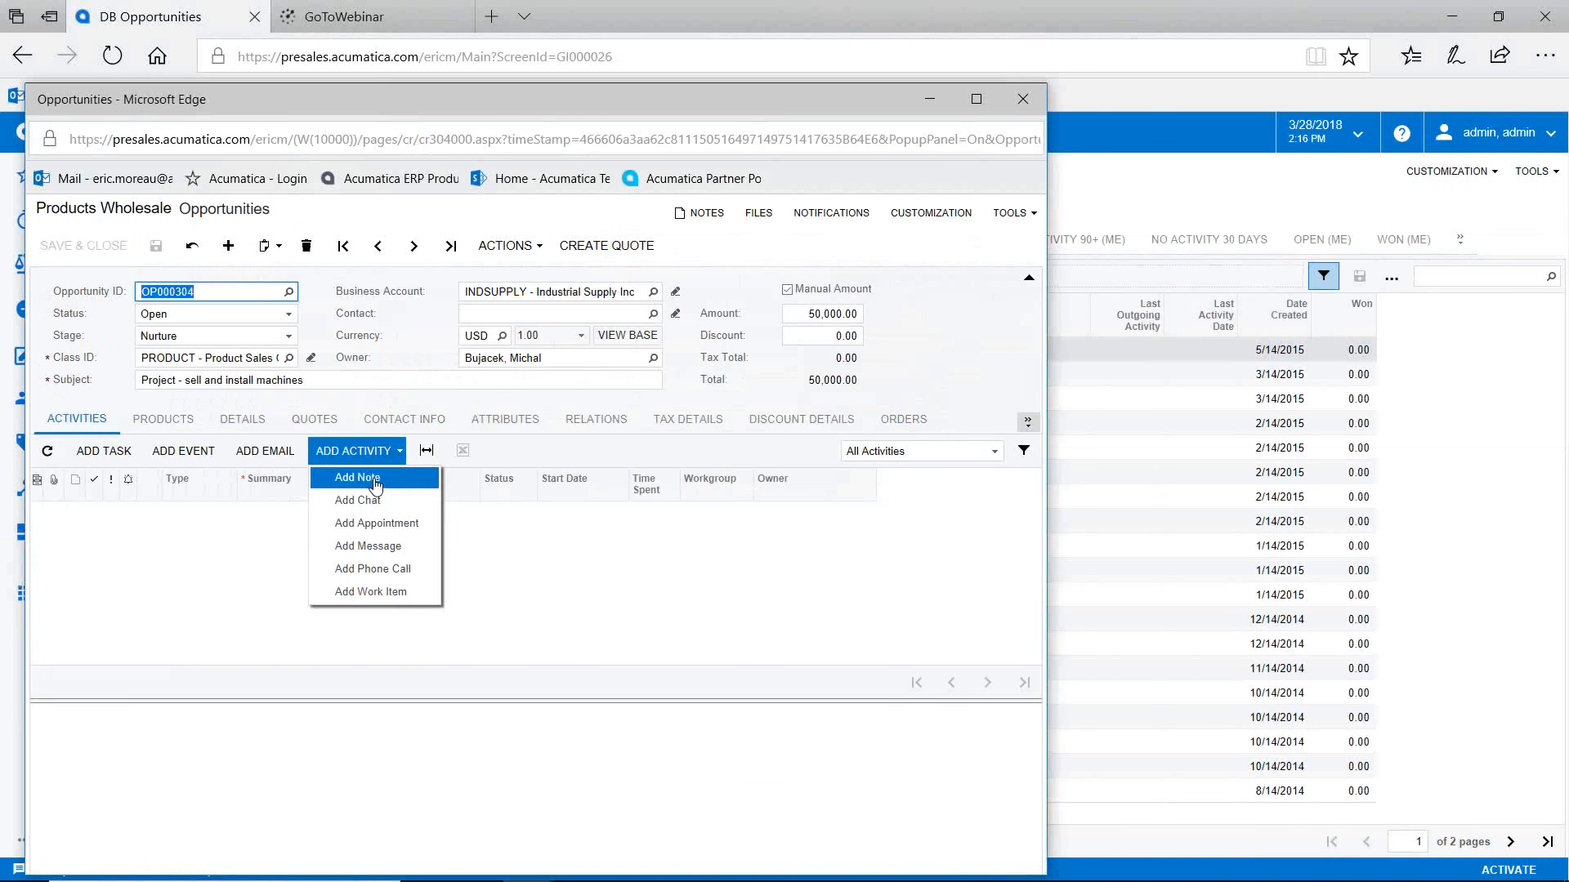
{"action": "left_click", "coordinate": [371, 483]}
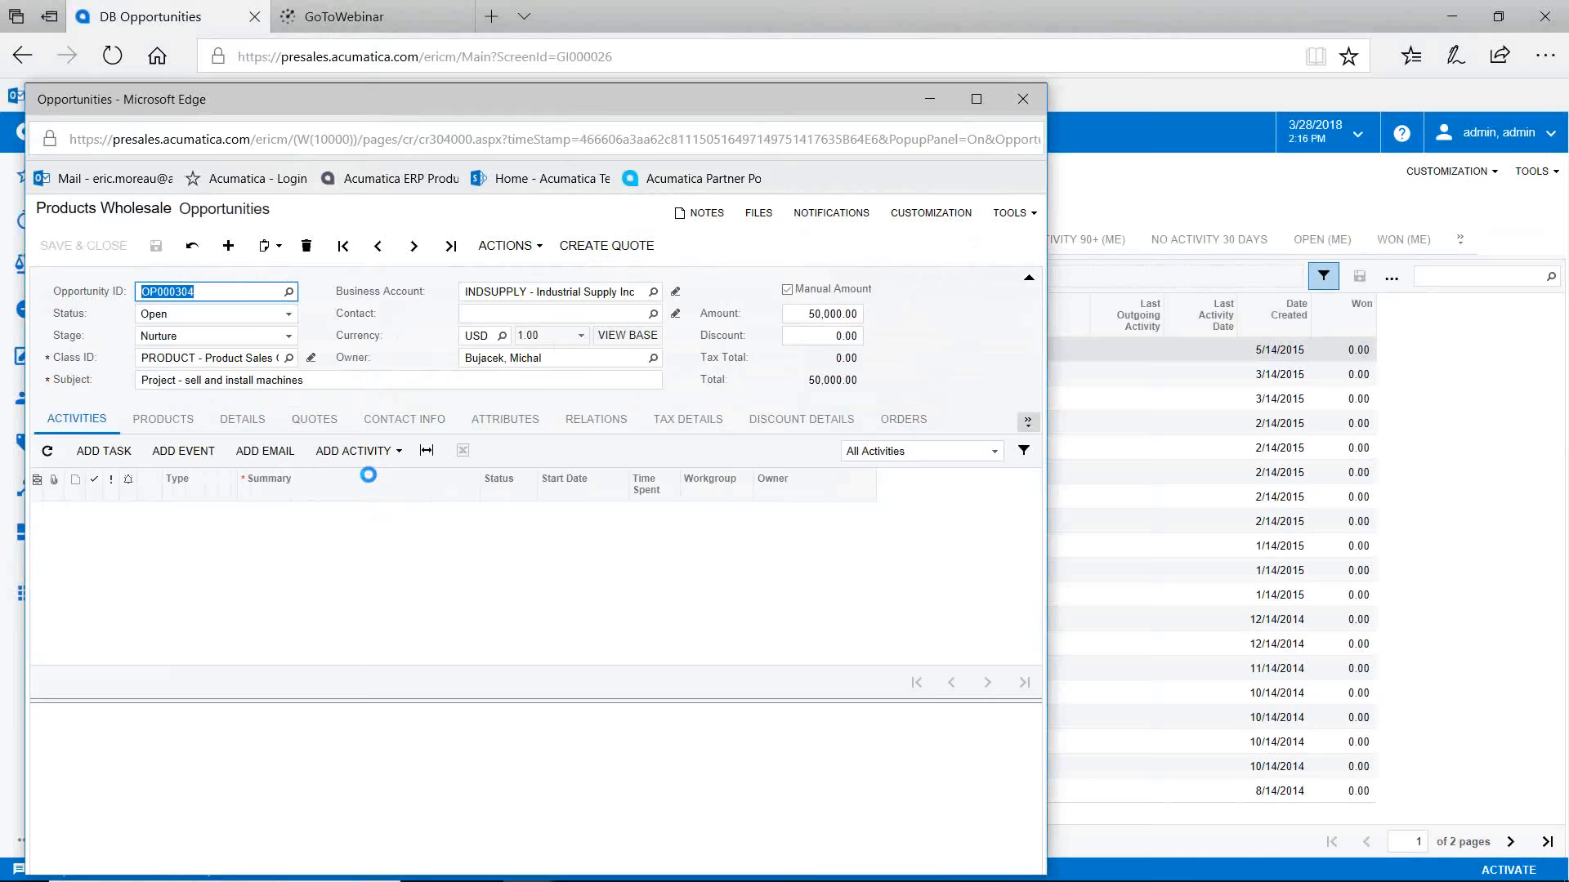
{"action": "type", "text": "erp var"}
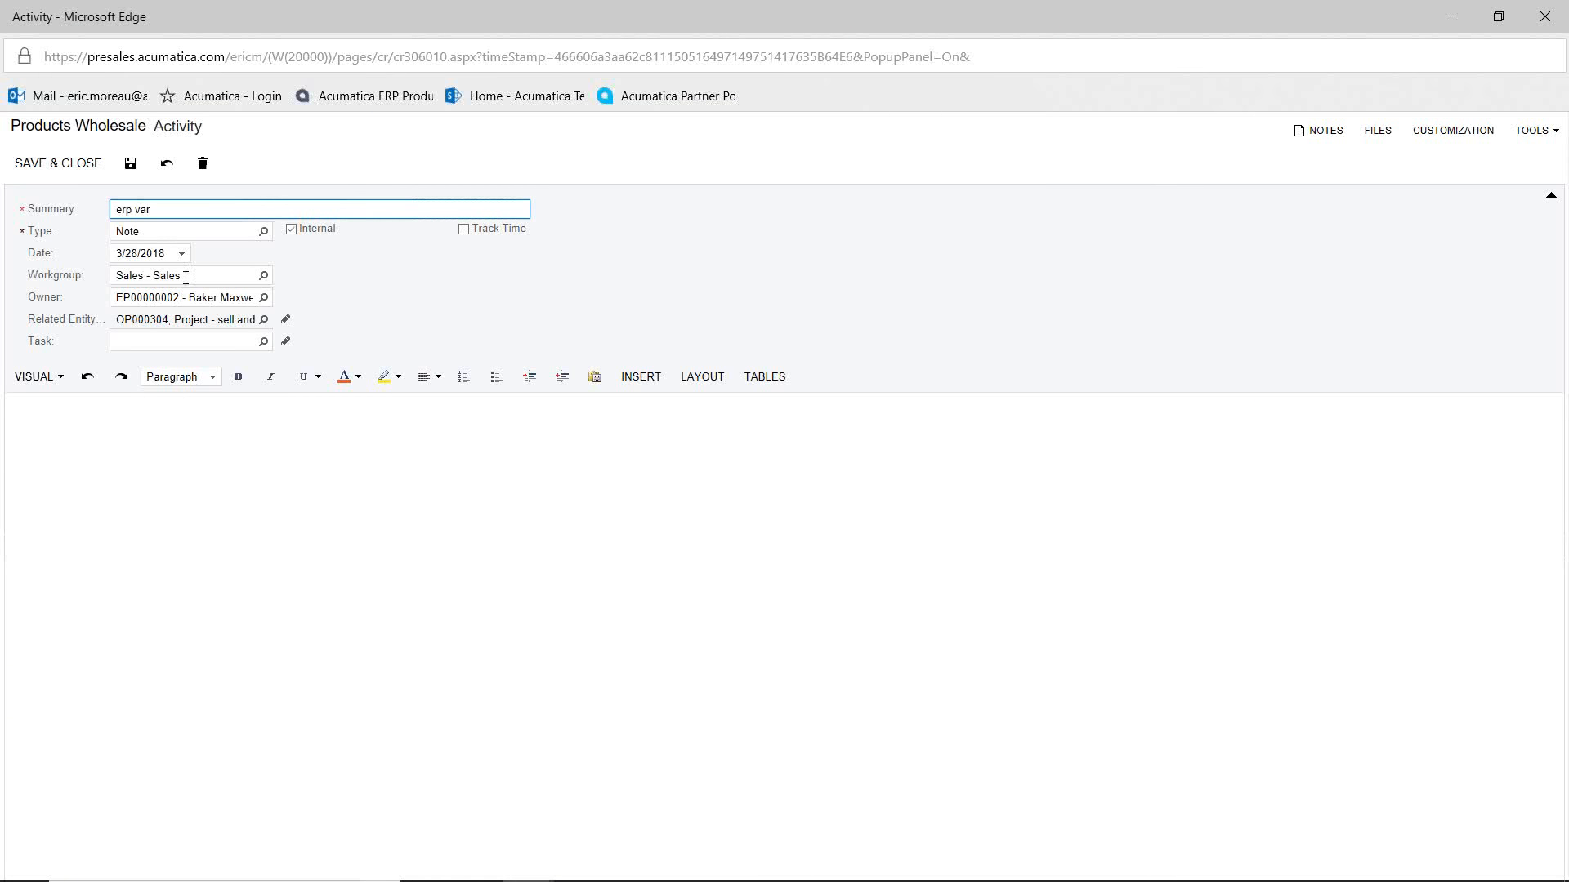
{"action": "left_click", "coordinate": [81, 167]}
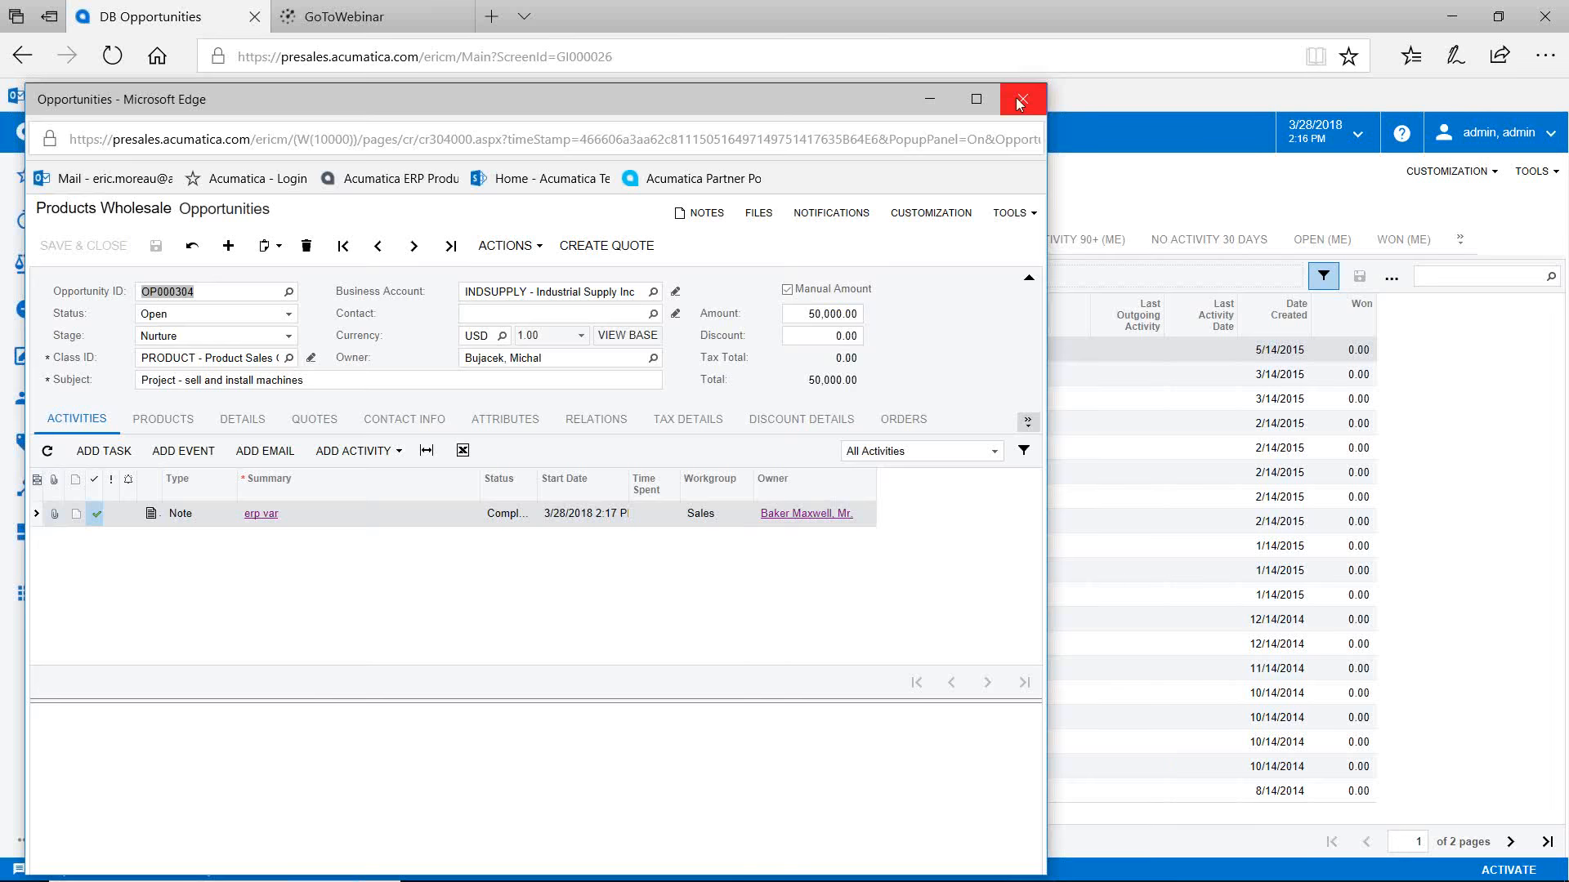
{"action": "left_click", "coordinate": [1019, 102]}
Step: Filter quotes to My Quotes Expiring in a Week and open opportunity OP000374
{"action": "left_click", "coordinate": [97, 133]}
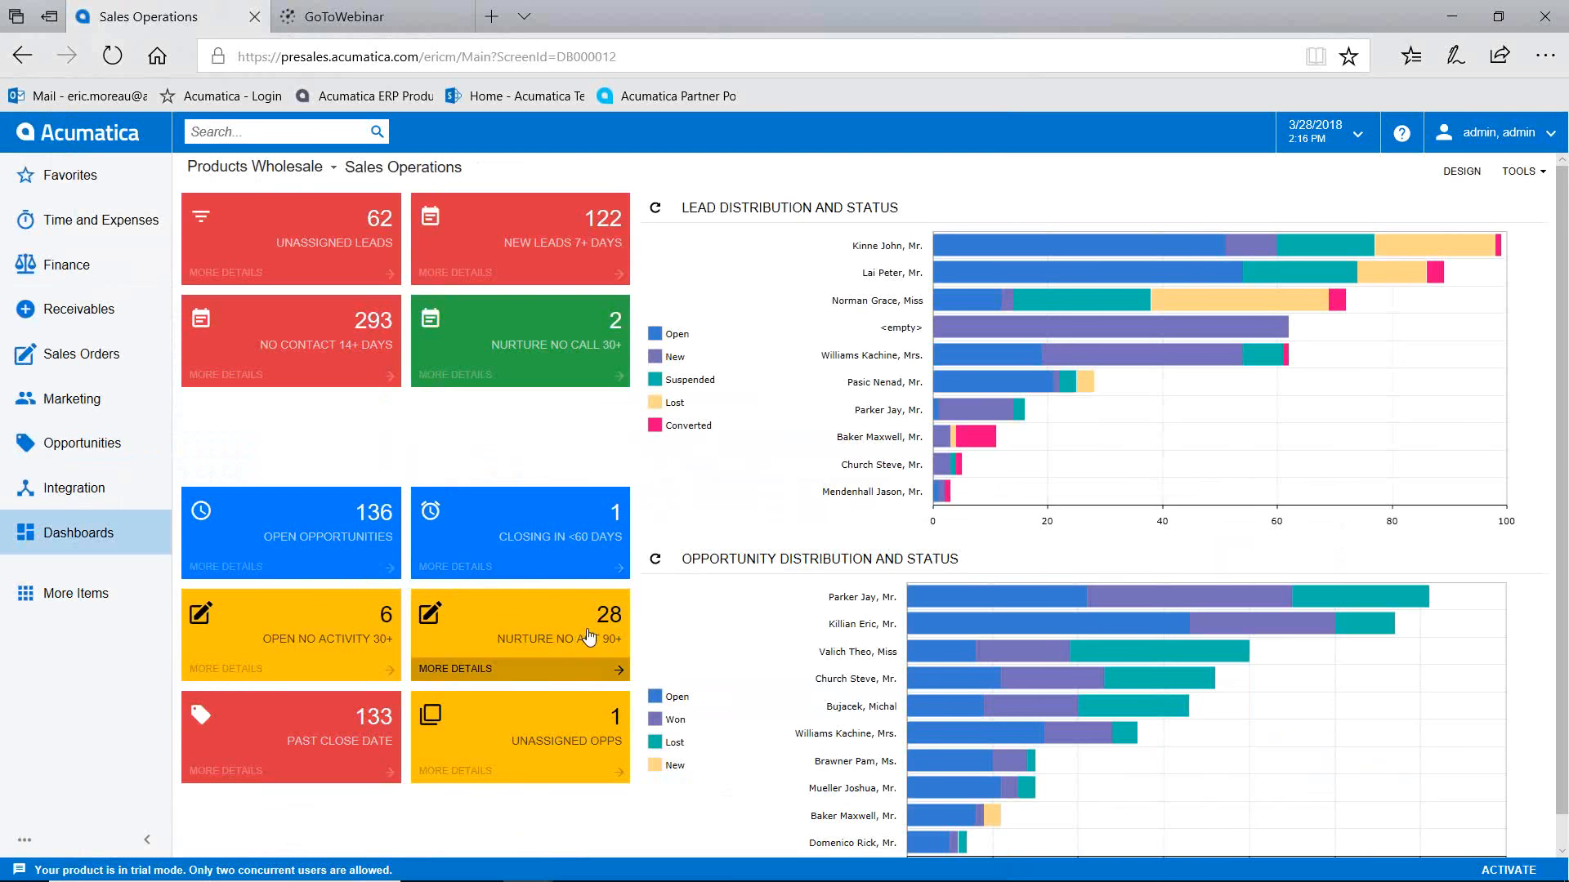
{"action": "double_click", "coordinate": [94, 445]}
{"action": "left_click", "coordinate": [94, 446]}
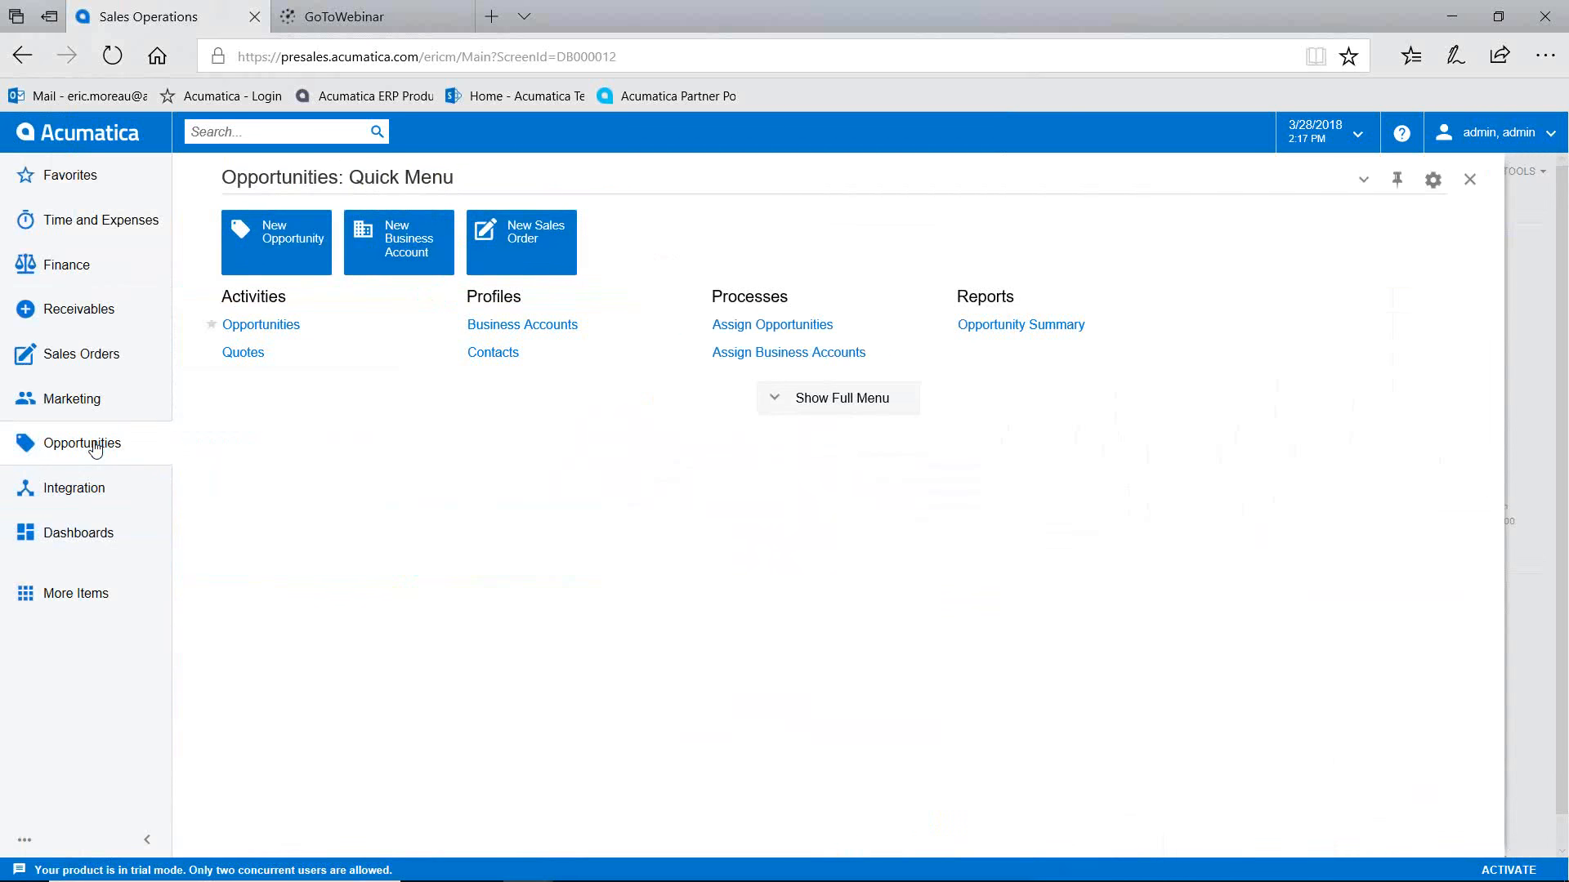
{"action": "left_click", "coordinate": [247, 354]}
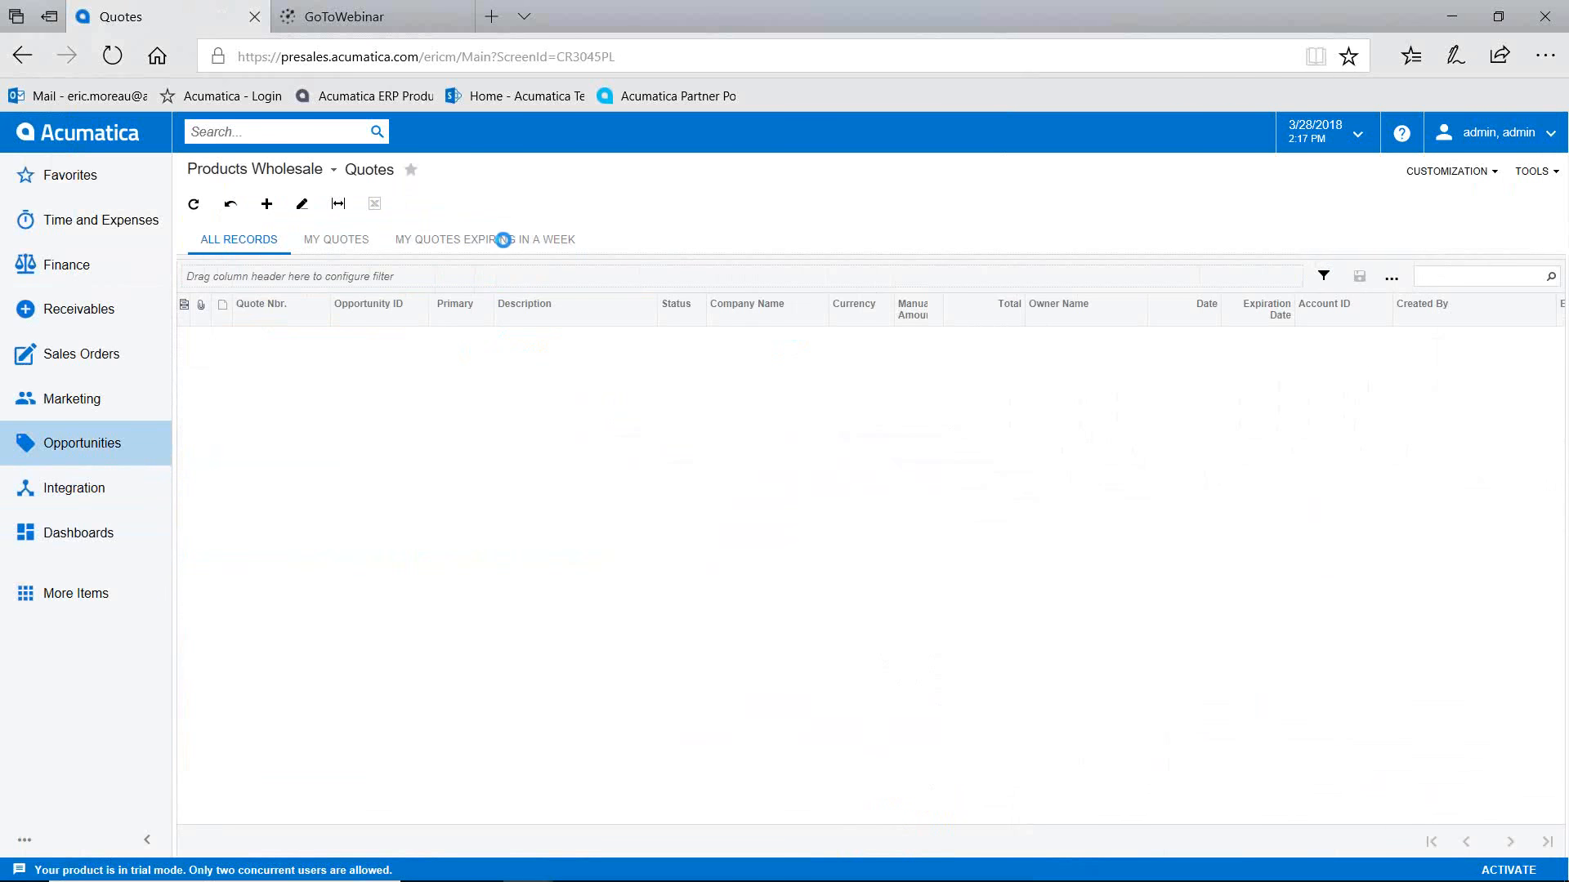
{"action": "left_click", "coordinate": [502, 239]}
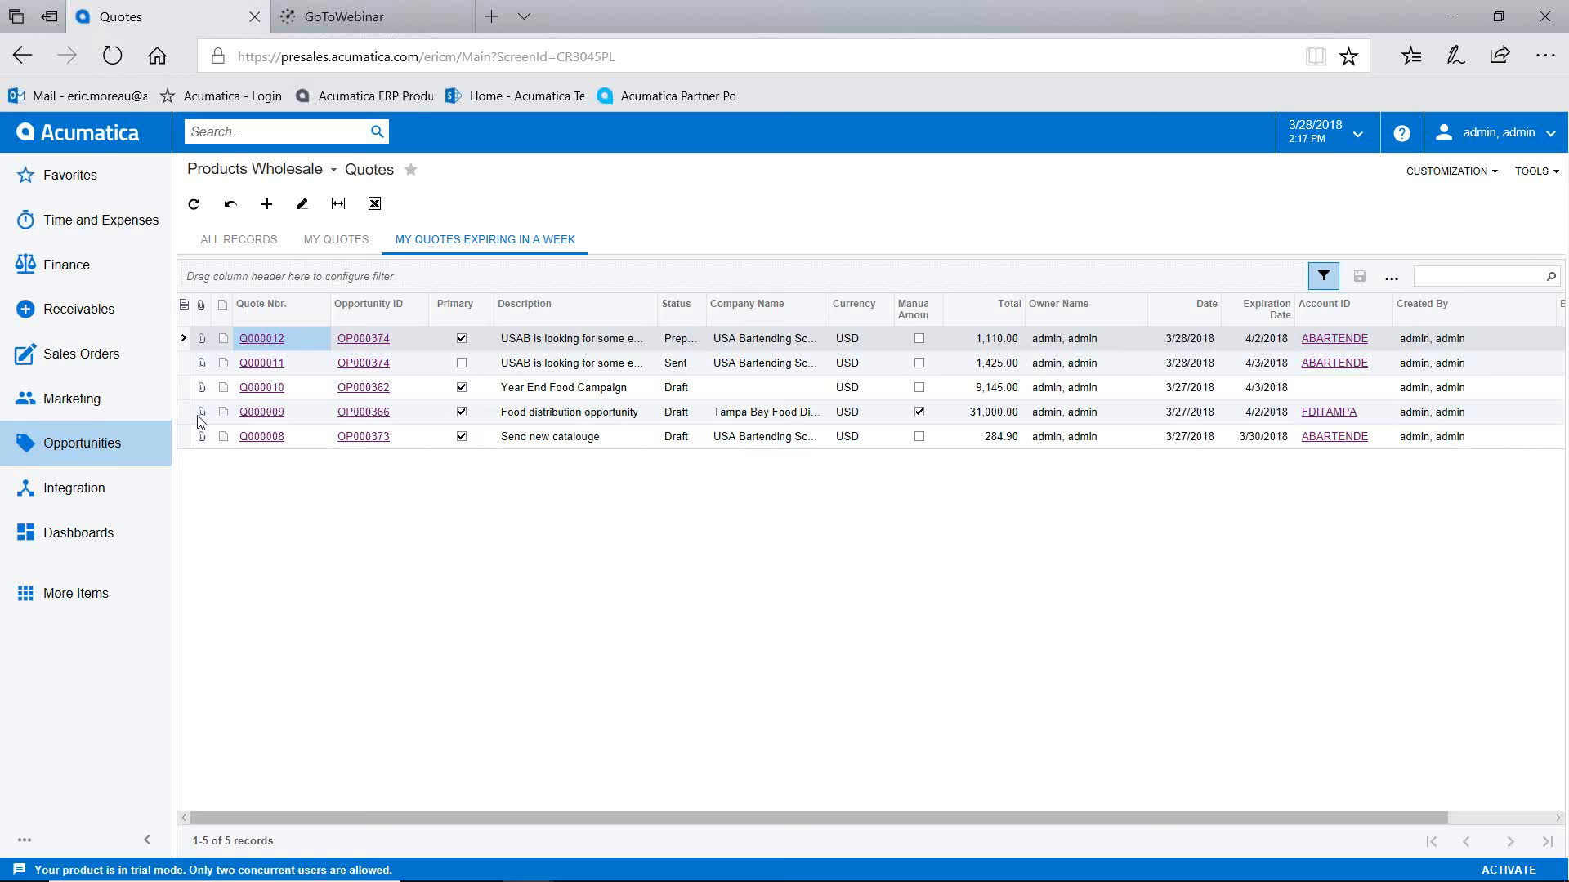
{"action": "left_click", "coordinate": [364, 341]}
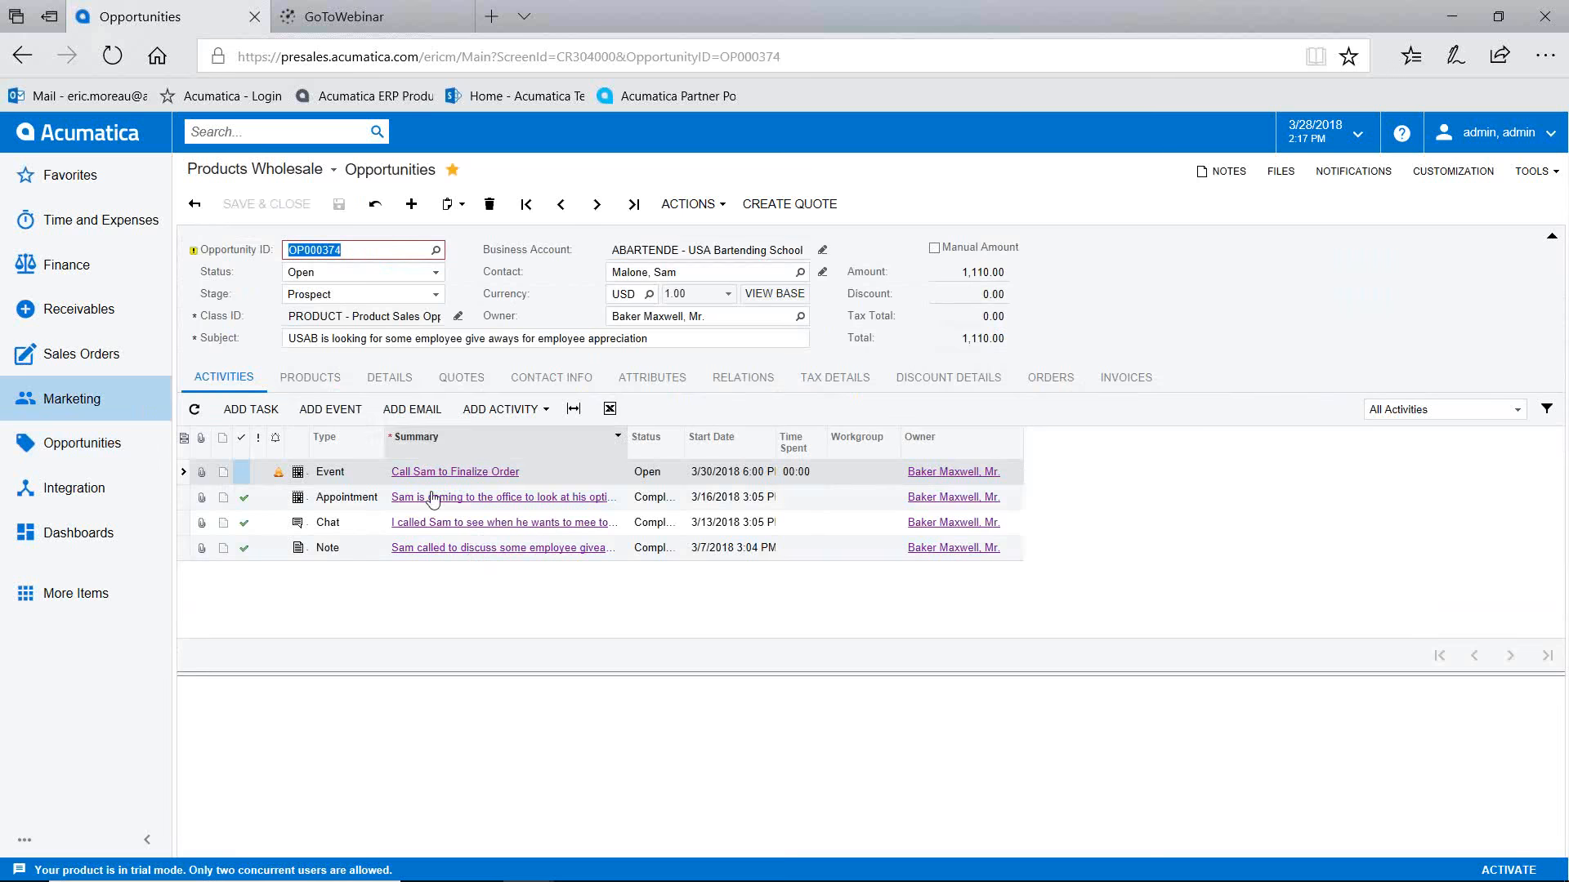
Step: Create a sales order from OP000374's primary quote: 2 laptops plus a Lego set, 1,110.00
{"action": "left_click", "coordinate": [475, 380]}
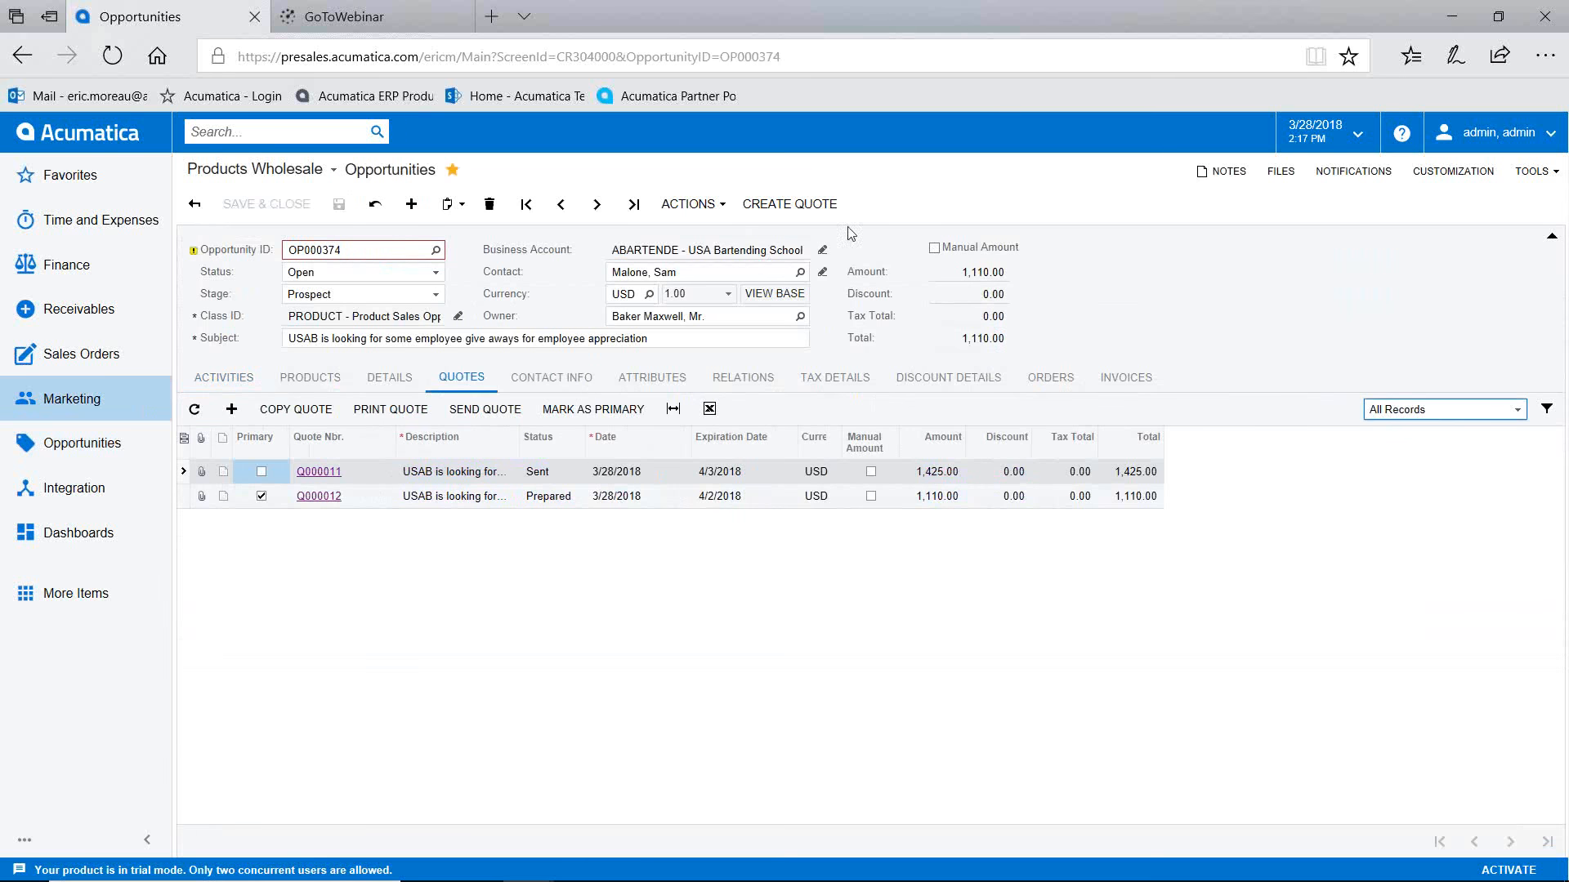
{"action": "left_click", "coordinate": [707, 202]}
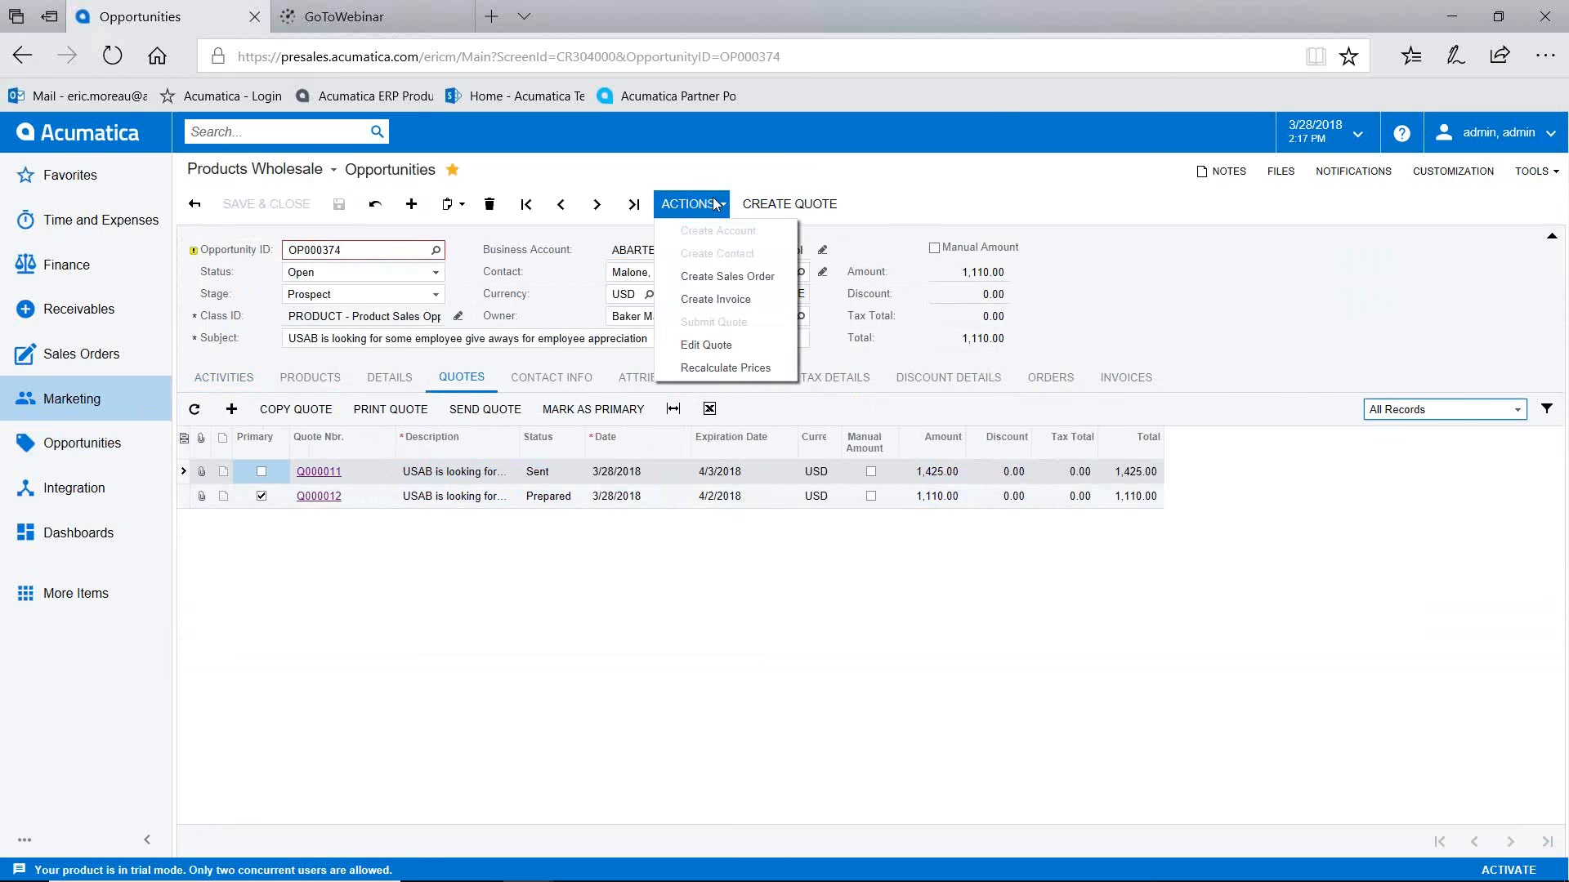
{"action": "left_click", "coordinate": [718, 278]}
{"action": "left_click", "coordinate": [933, 581]}
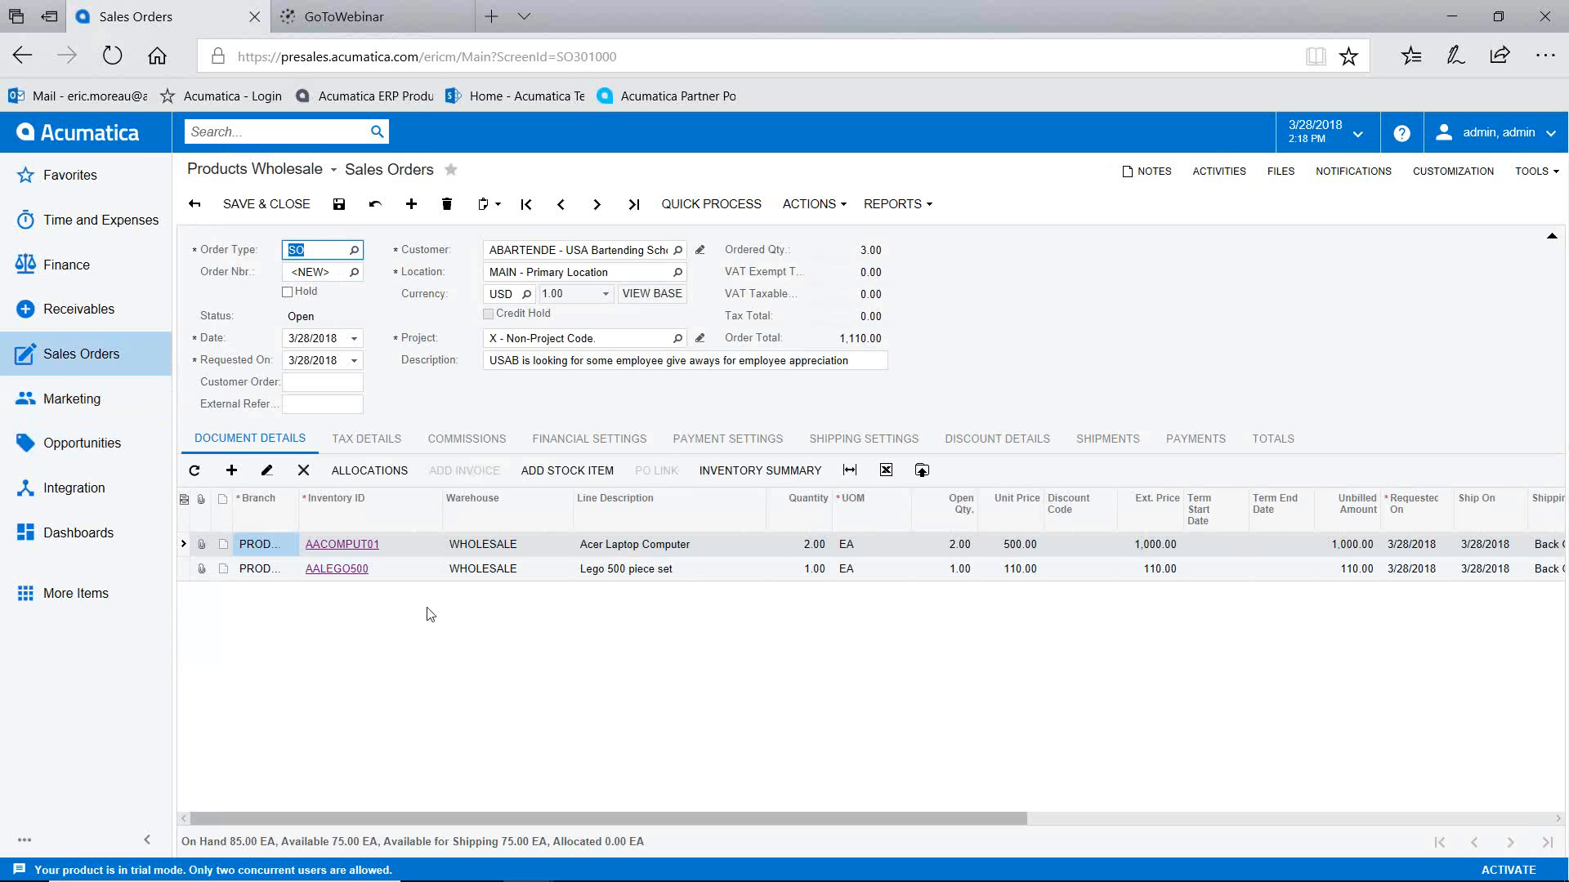
Step: Save the new sales order as SO004220 and show its Actions menu
{"action": "left_click", "coordinate": [339, 203]}
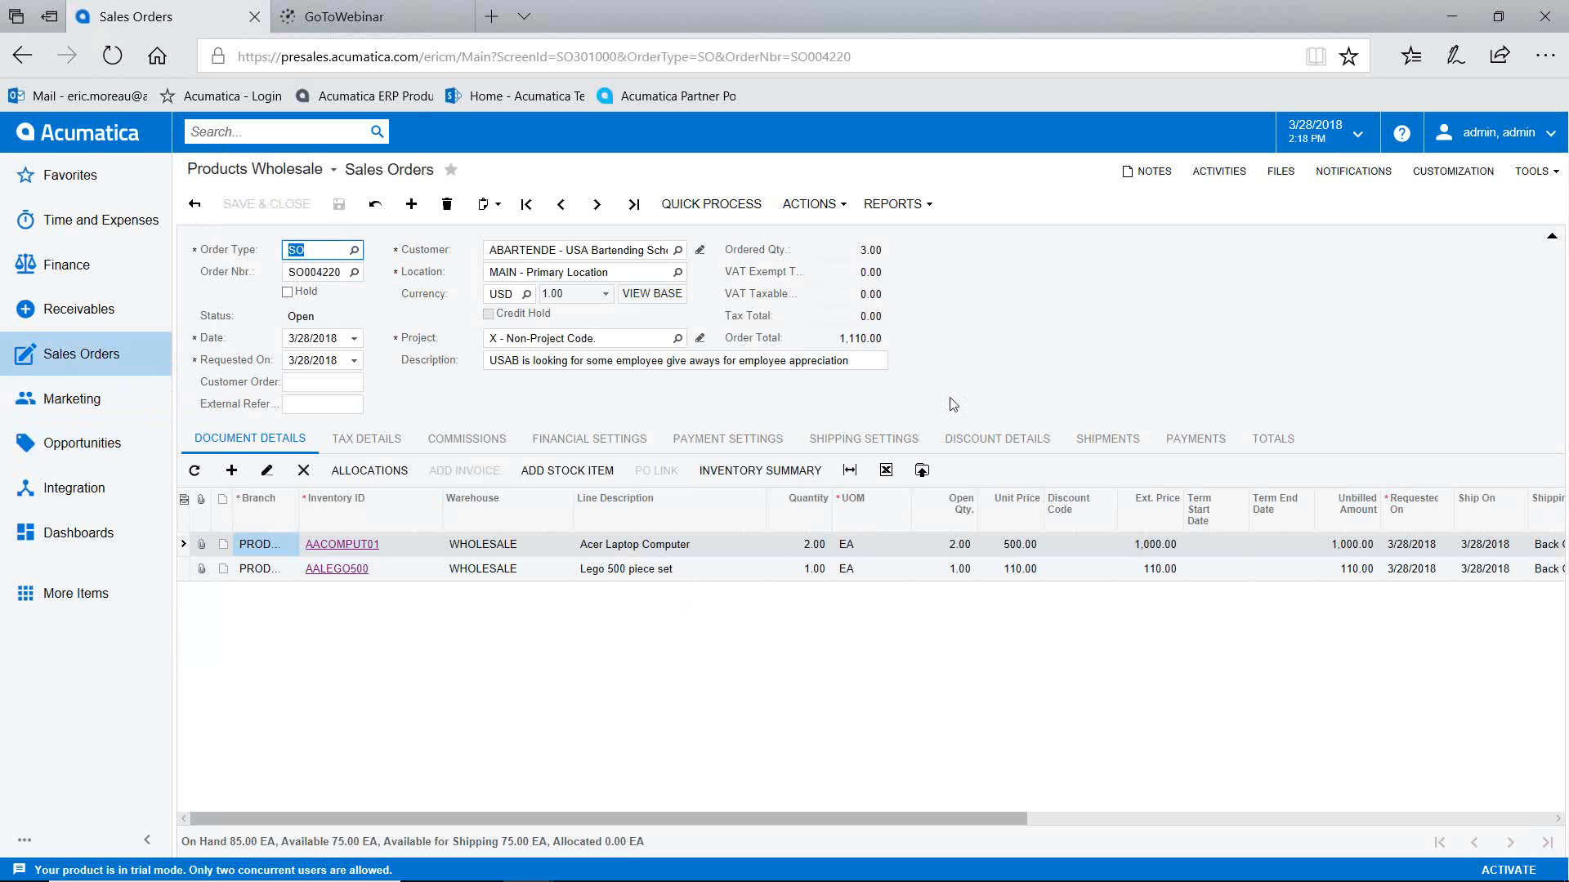
{"action": "left_click", "coordinate": [825, 204]}
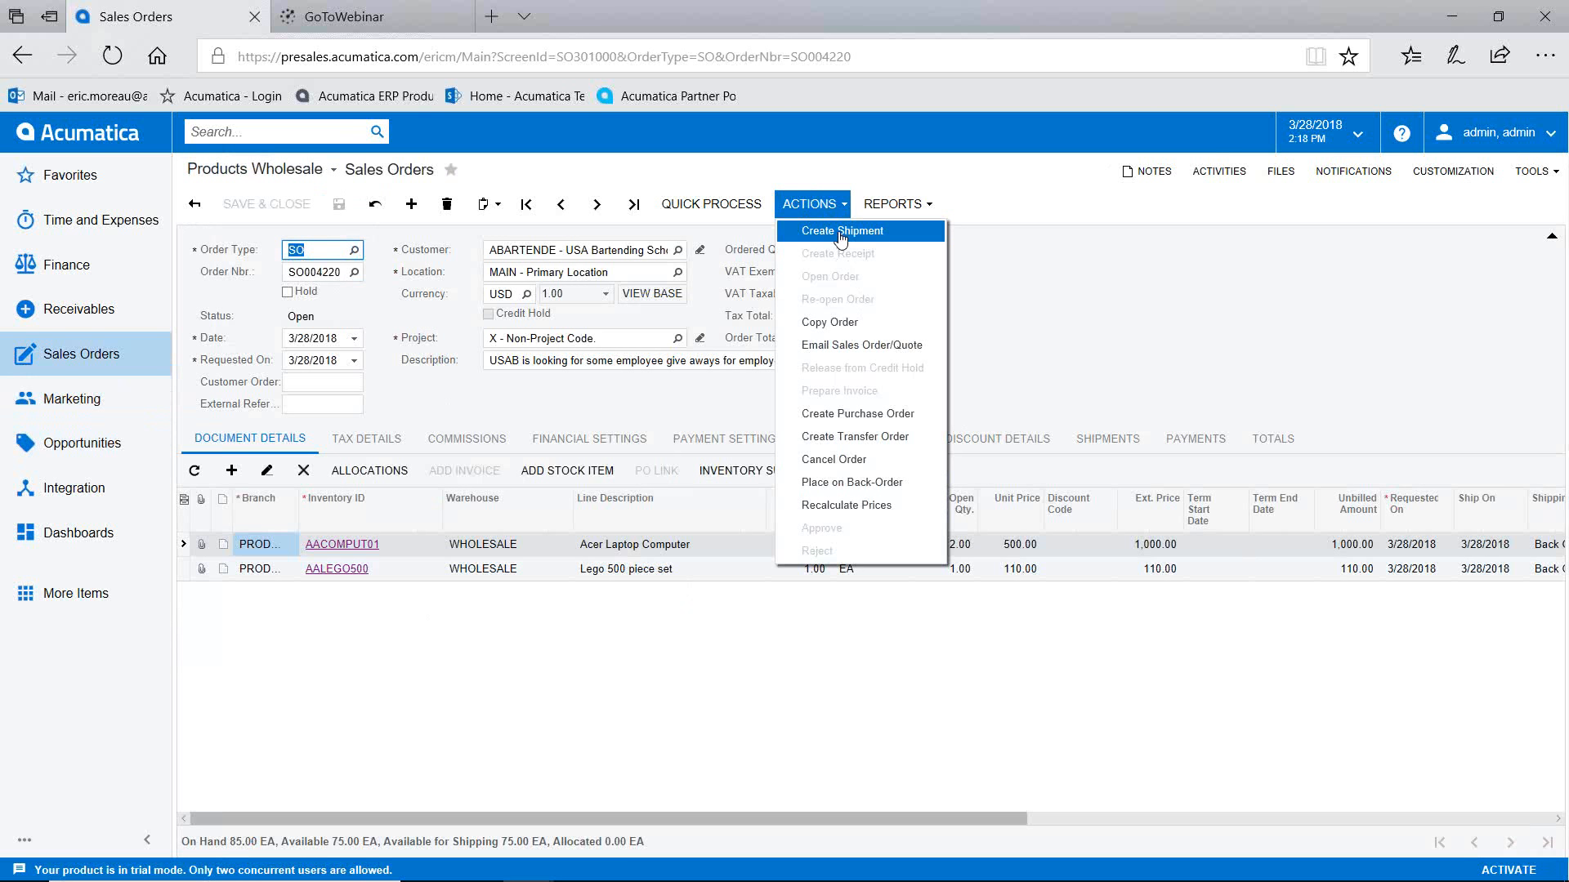
Step: Dismiss the Actions menu and view SO004220's shipping settings for USA Bartending School
{"action": "left_click", "coordinate": [984, 271]}
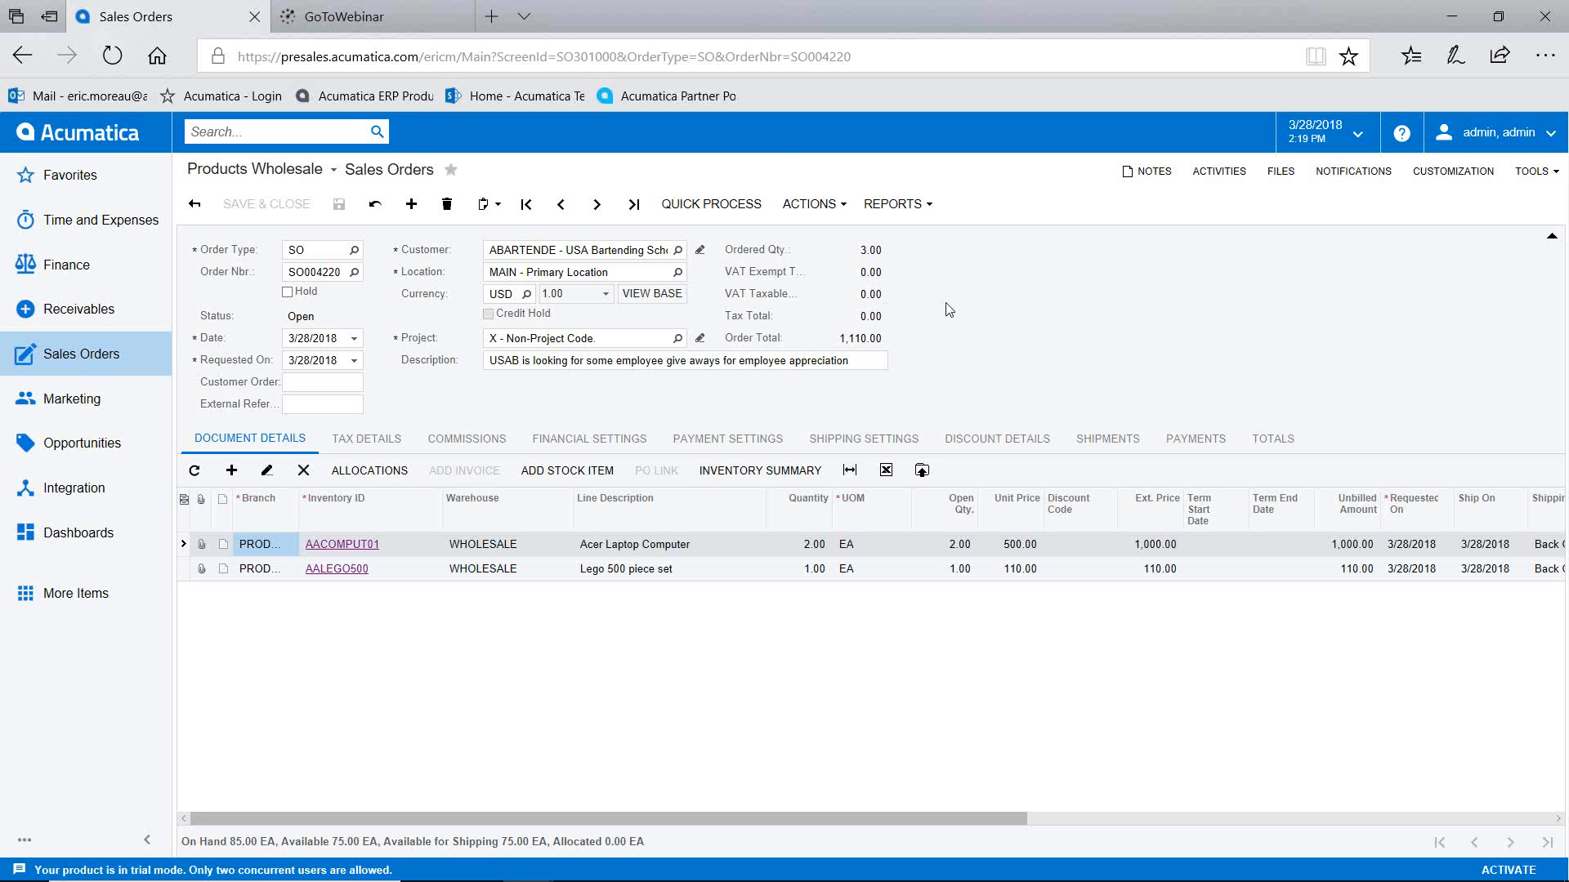
{"action": "left_click", "coordinate": [873, 438]}
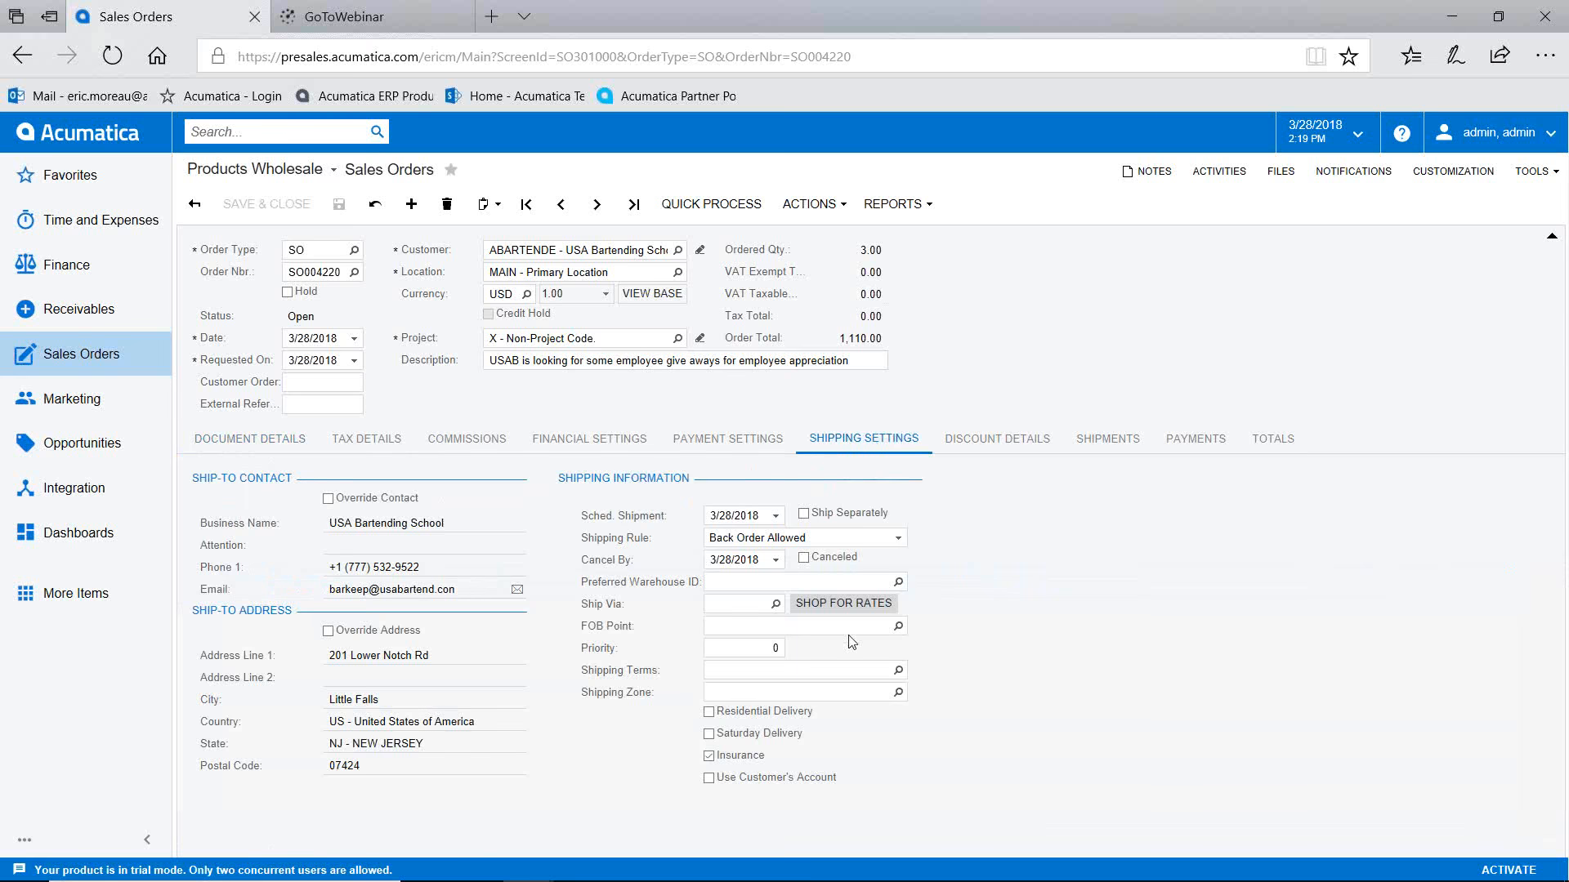
Step: Refresh carrier rates and choose UPS Ground at 33.42, making the order total 1,143.42
{"action": "left_click", "coordinate": [837, 605]}
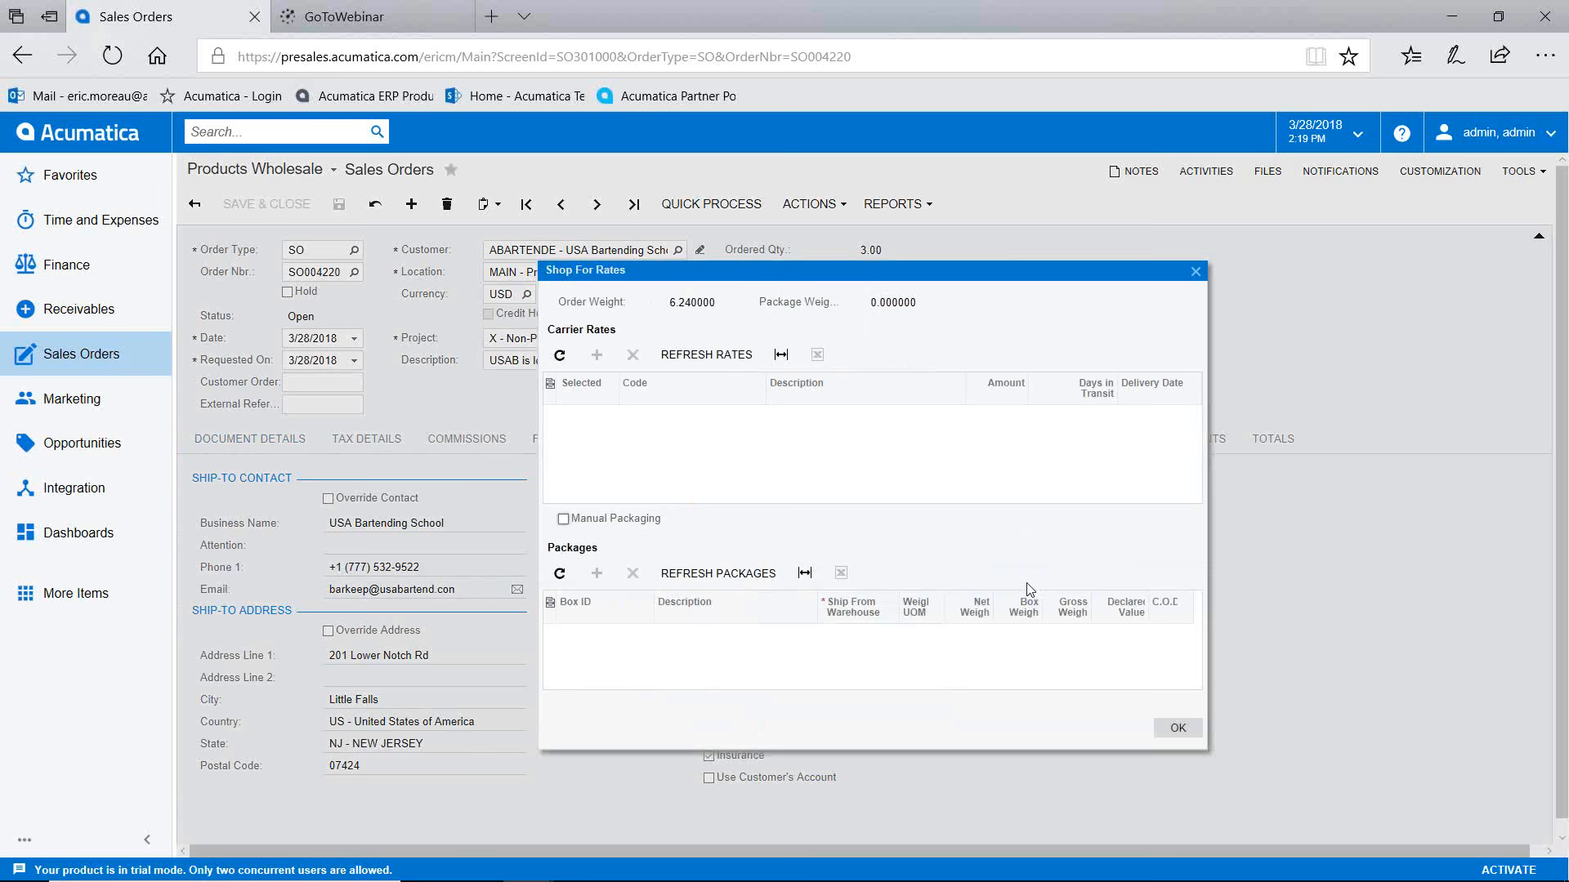
{"action": "left_click", "coordinate": [710, 356]}
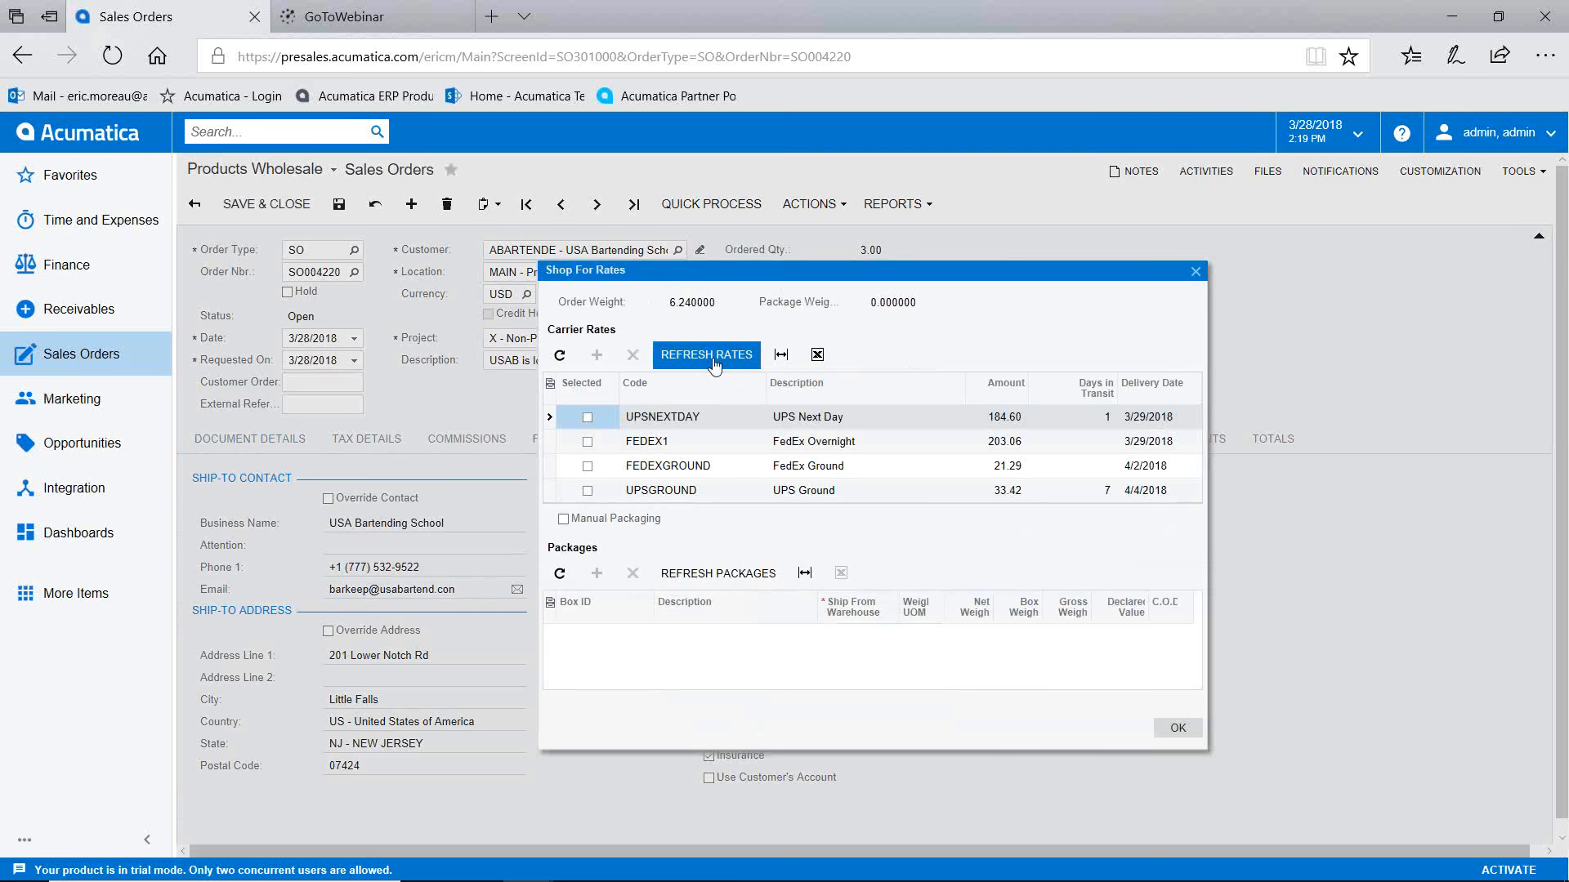
{"action": "left_click", "coordinate": [587, 492]}
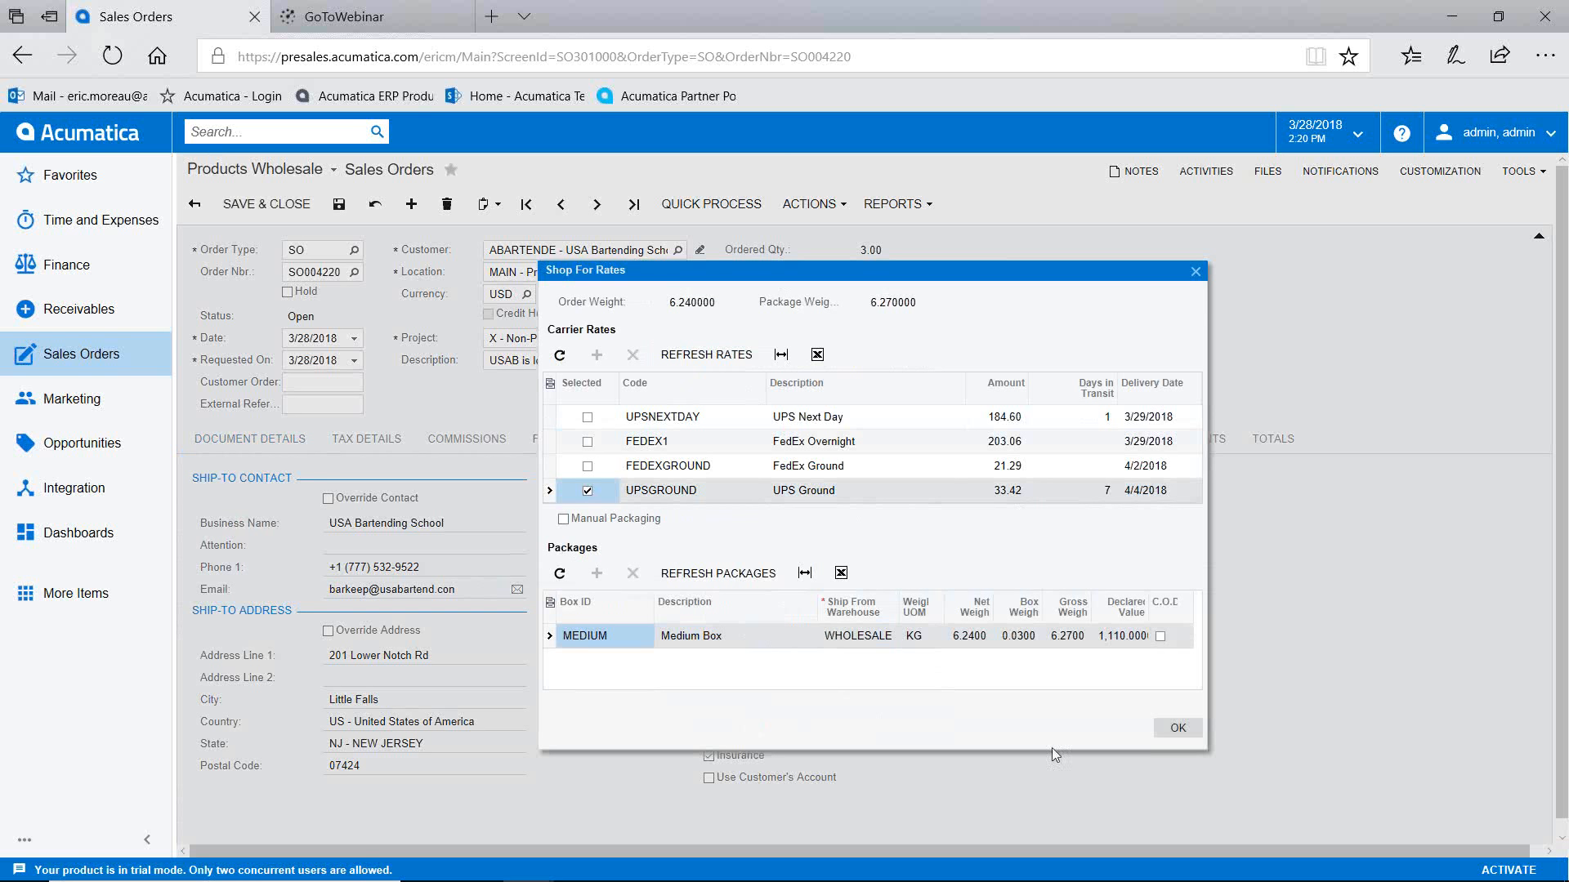
{"action": "left_click", "coordinate": [1175, 729]}
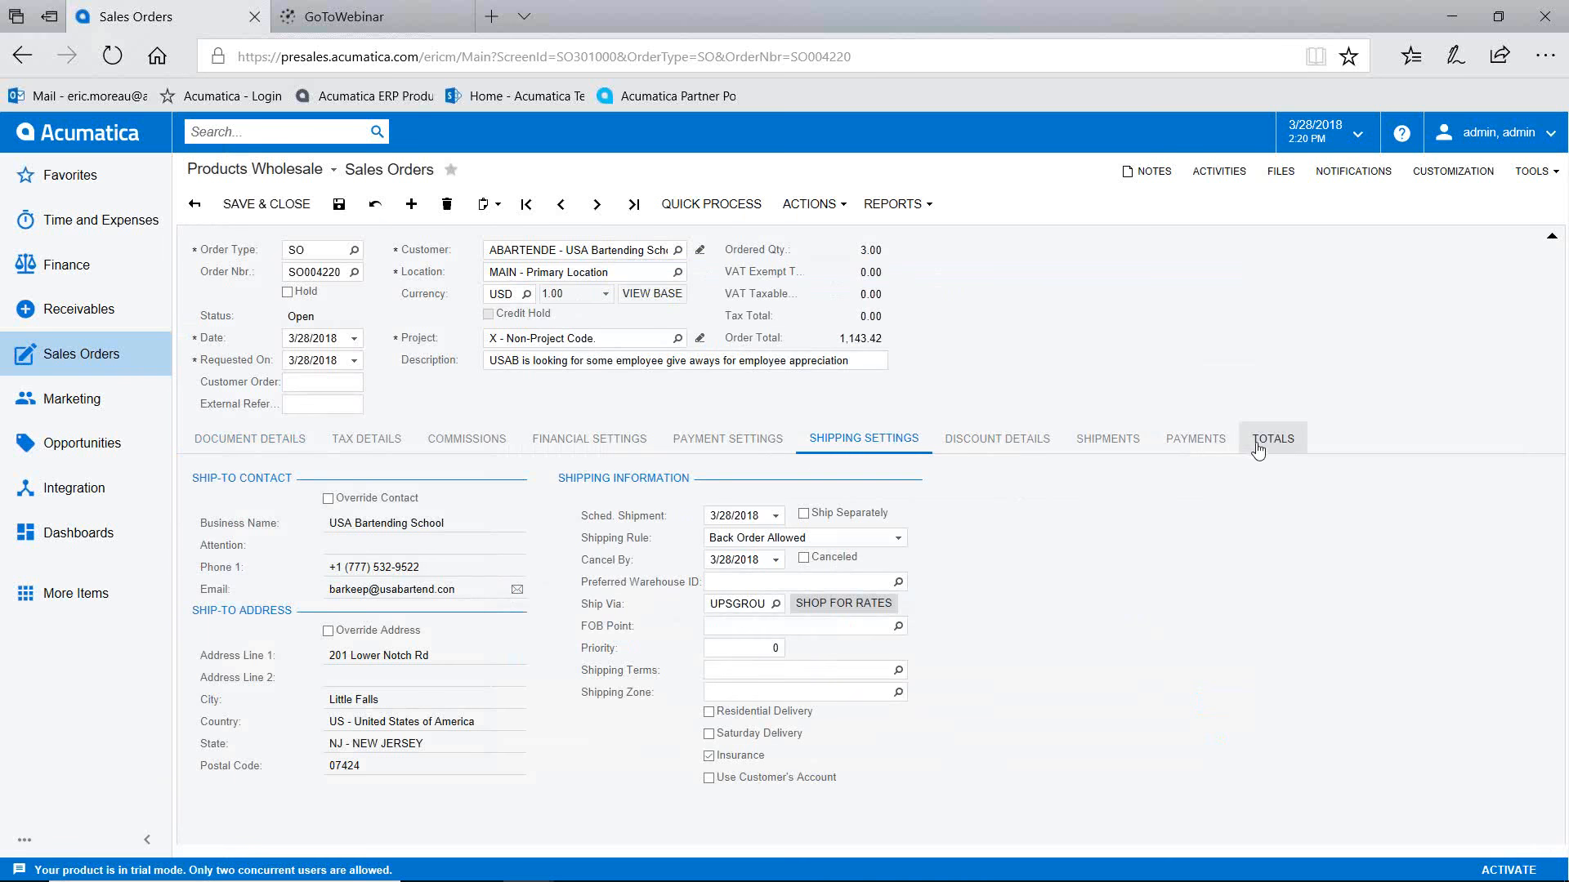
Step: Check the order totals: freight cost 33.42 and unpaid balance 1,143.42
{"action": "left_click", "coordinate": [1257, 445]}
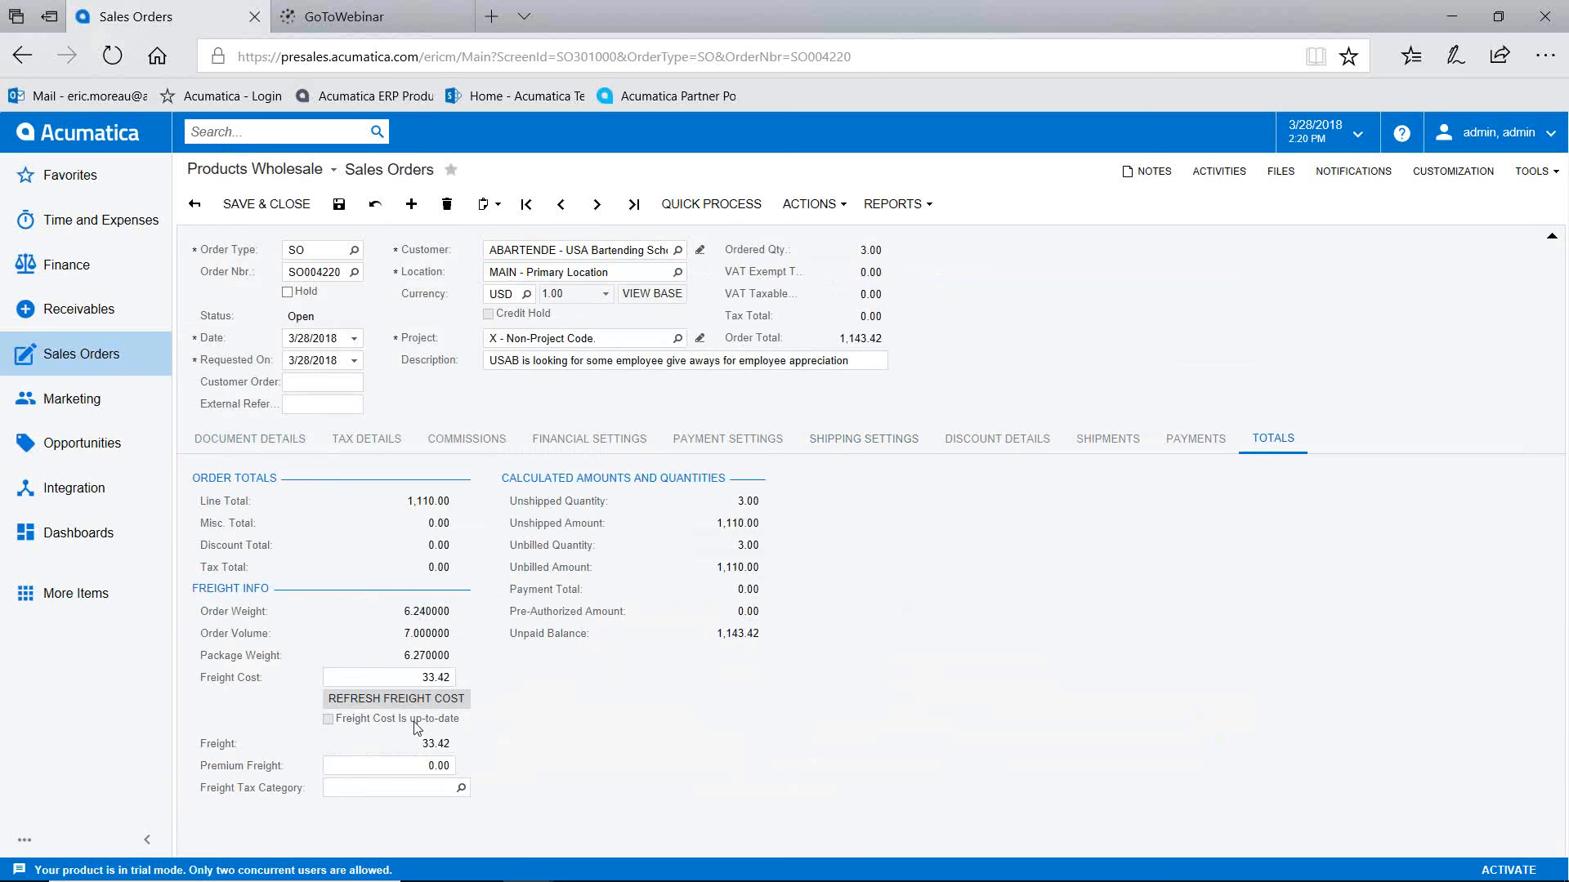
{"action": "left_click", "coordinate": [422, 674]}
Step: Show SO004220's payment settings and the Payment Method lookup with its seven methods
{"action": "left_click", "coordinate": [939, 507]}
{"action": "left_click", "coordinate": [736, 441]}
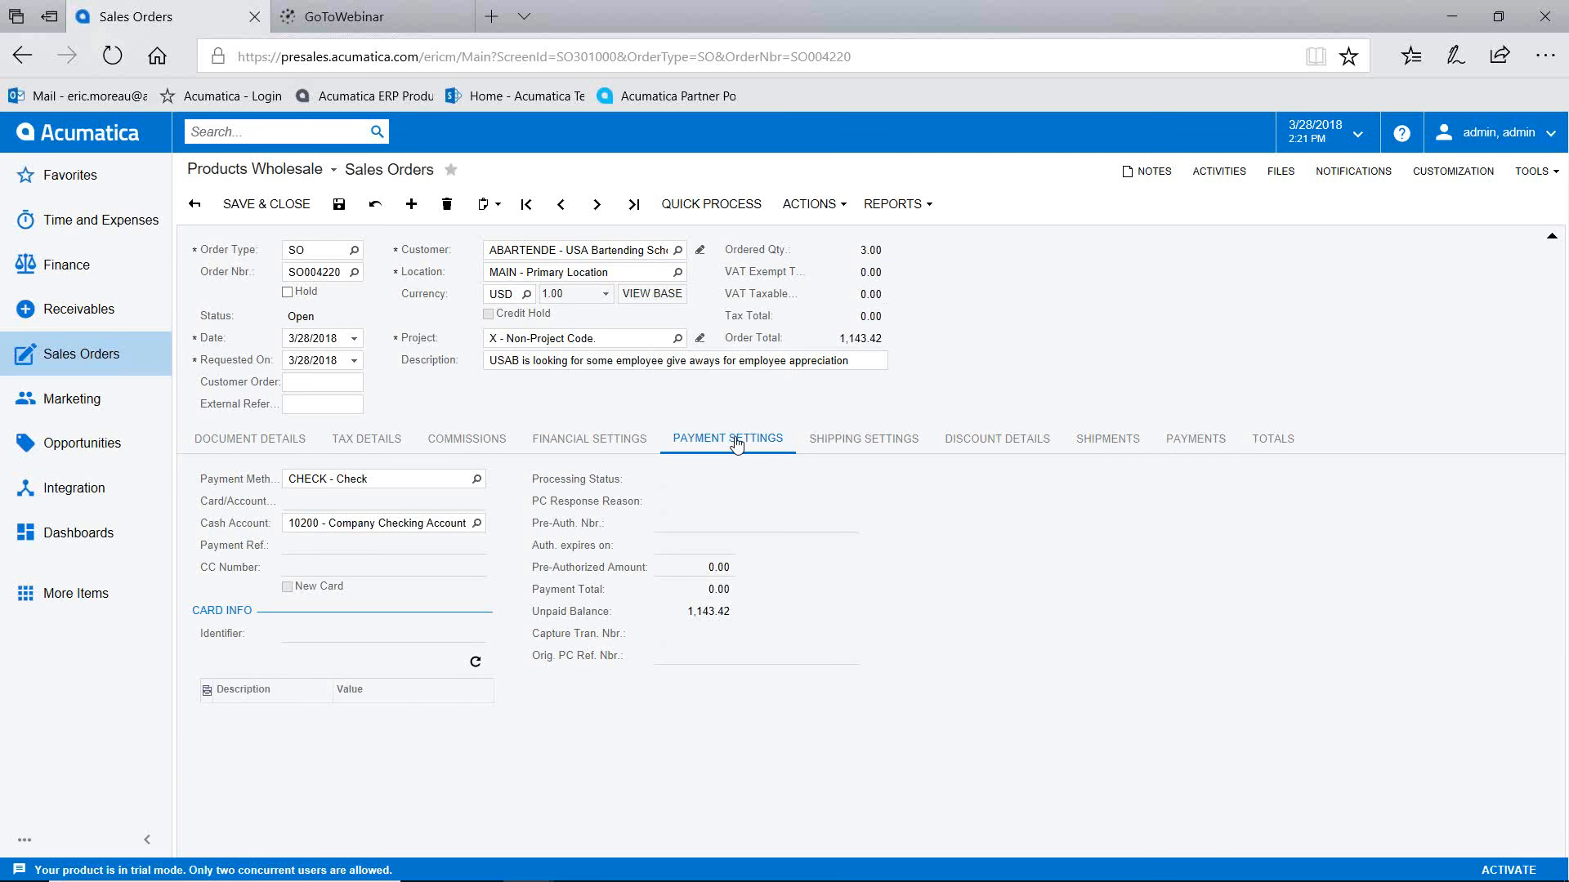
{"action": "left_click", "coordinate": [477, 482]}
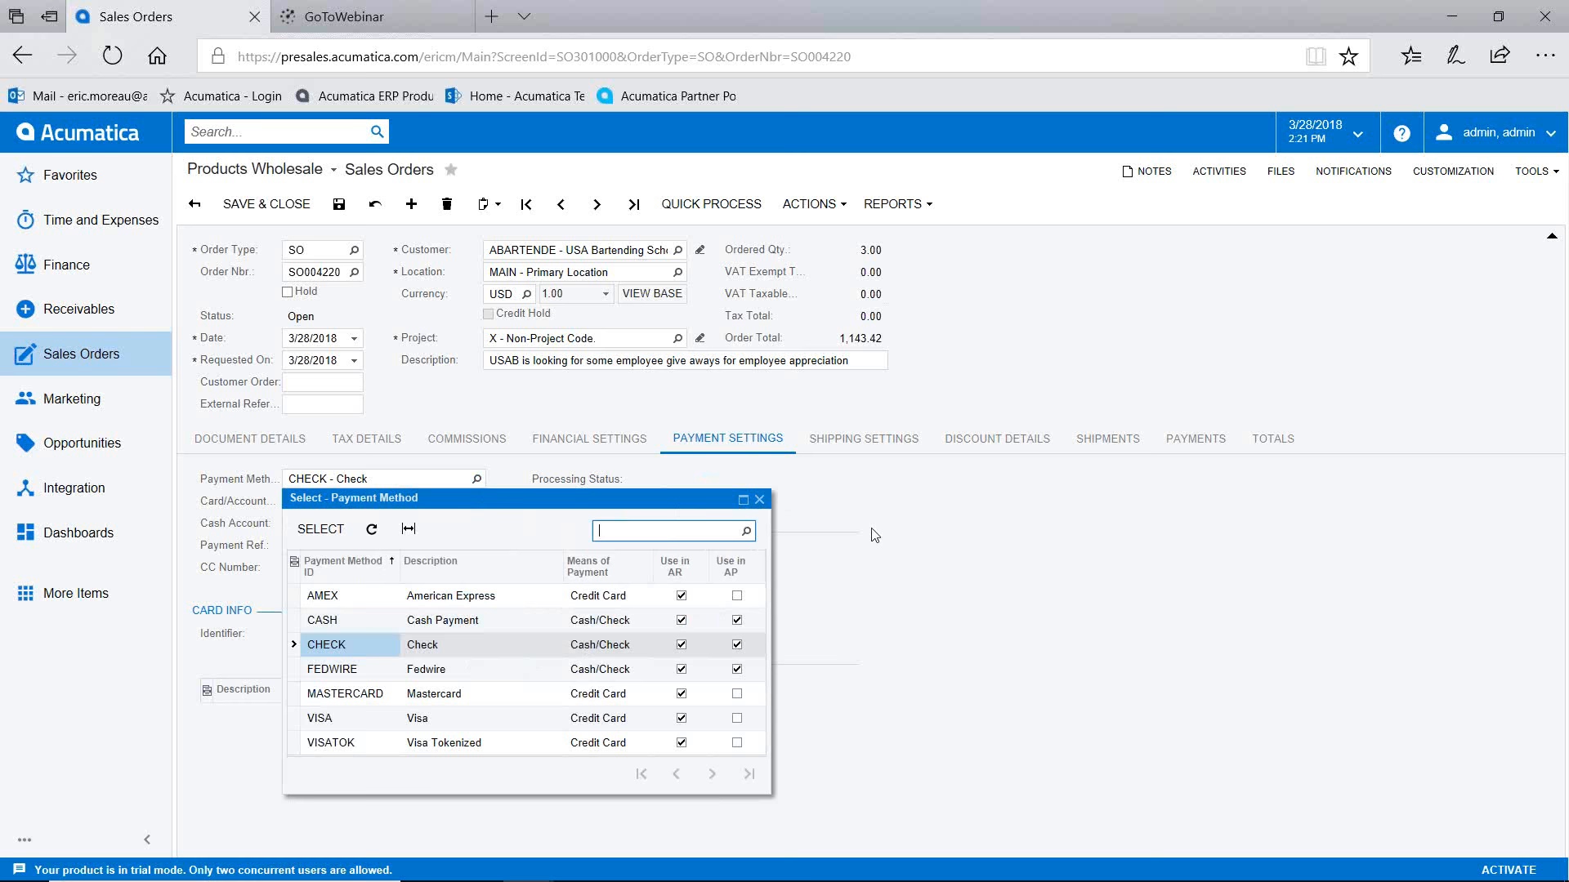
Step: Try Visa, then set the payment method back to Check from cash account 10200 and save SO004220
{"action": "left_click", "coordinate": [536, 715]}
{"action": "left_click", "coordinate": [320, 528]}
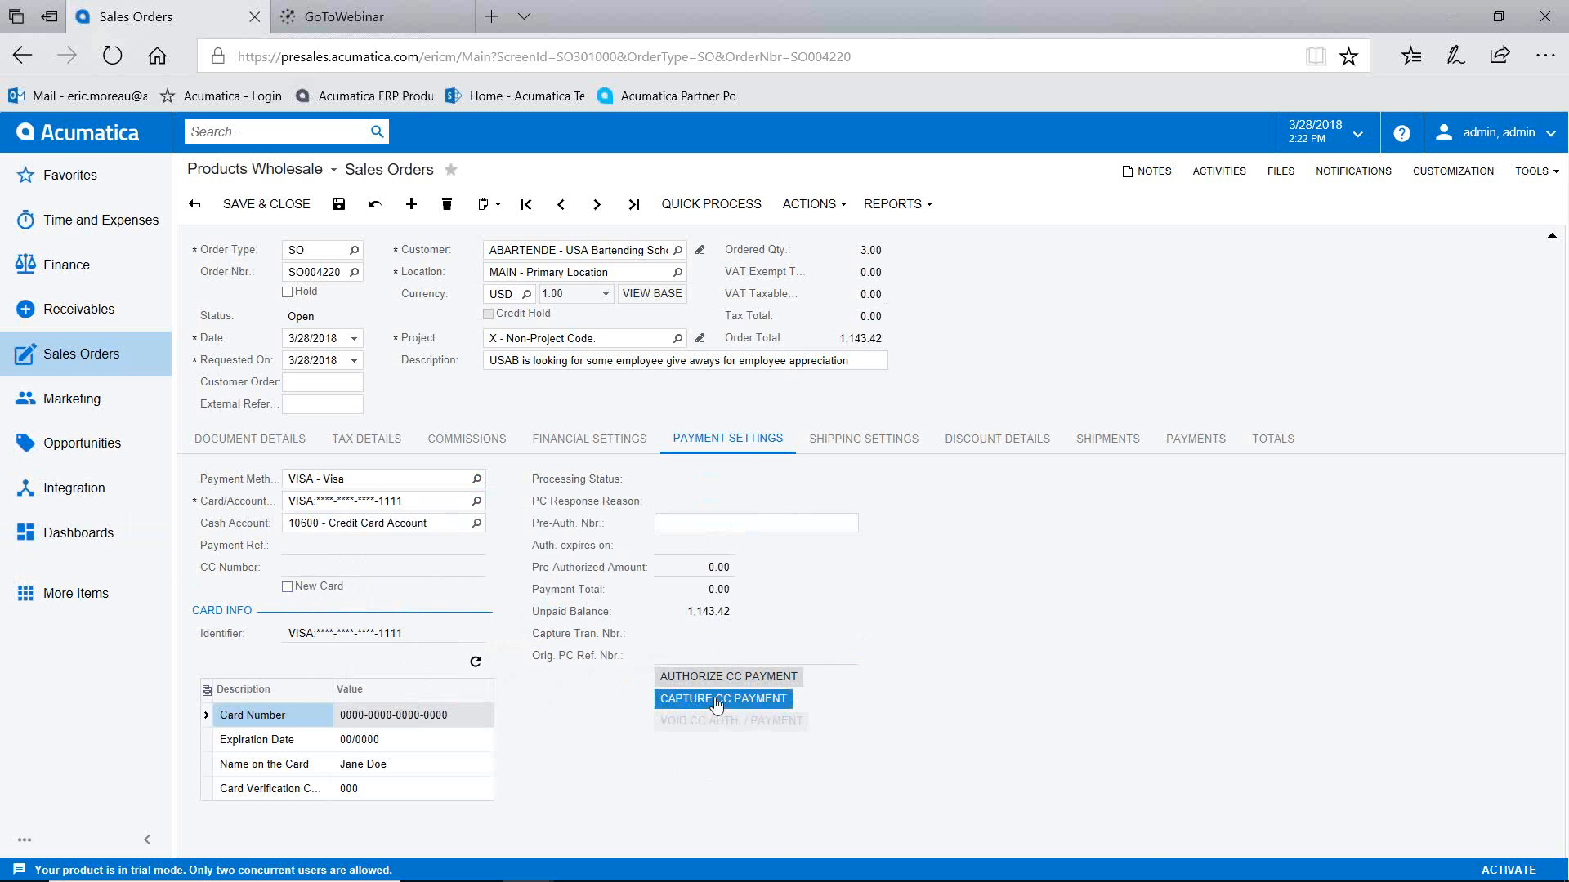
{"action": "left_click", "coordinate": [478, 479]}
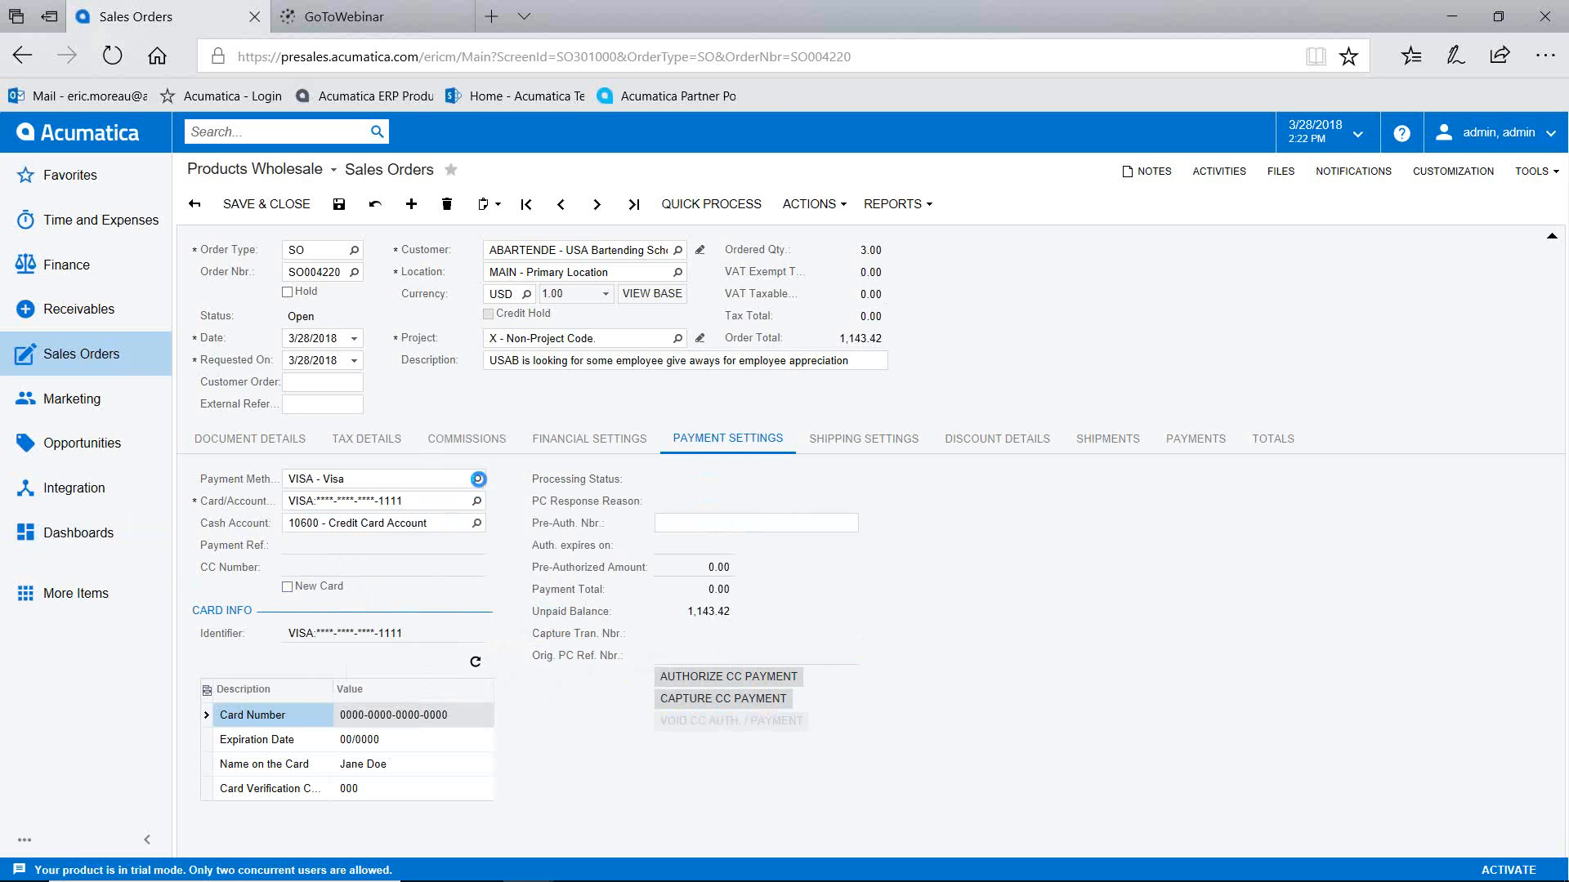
{"action": "left_click", "coordinate": [355, 645]}
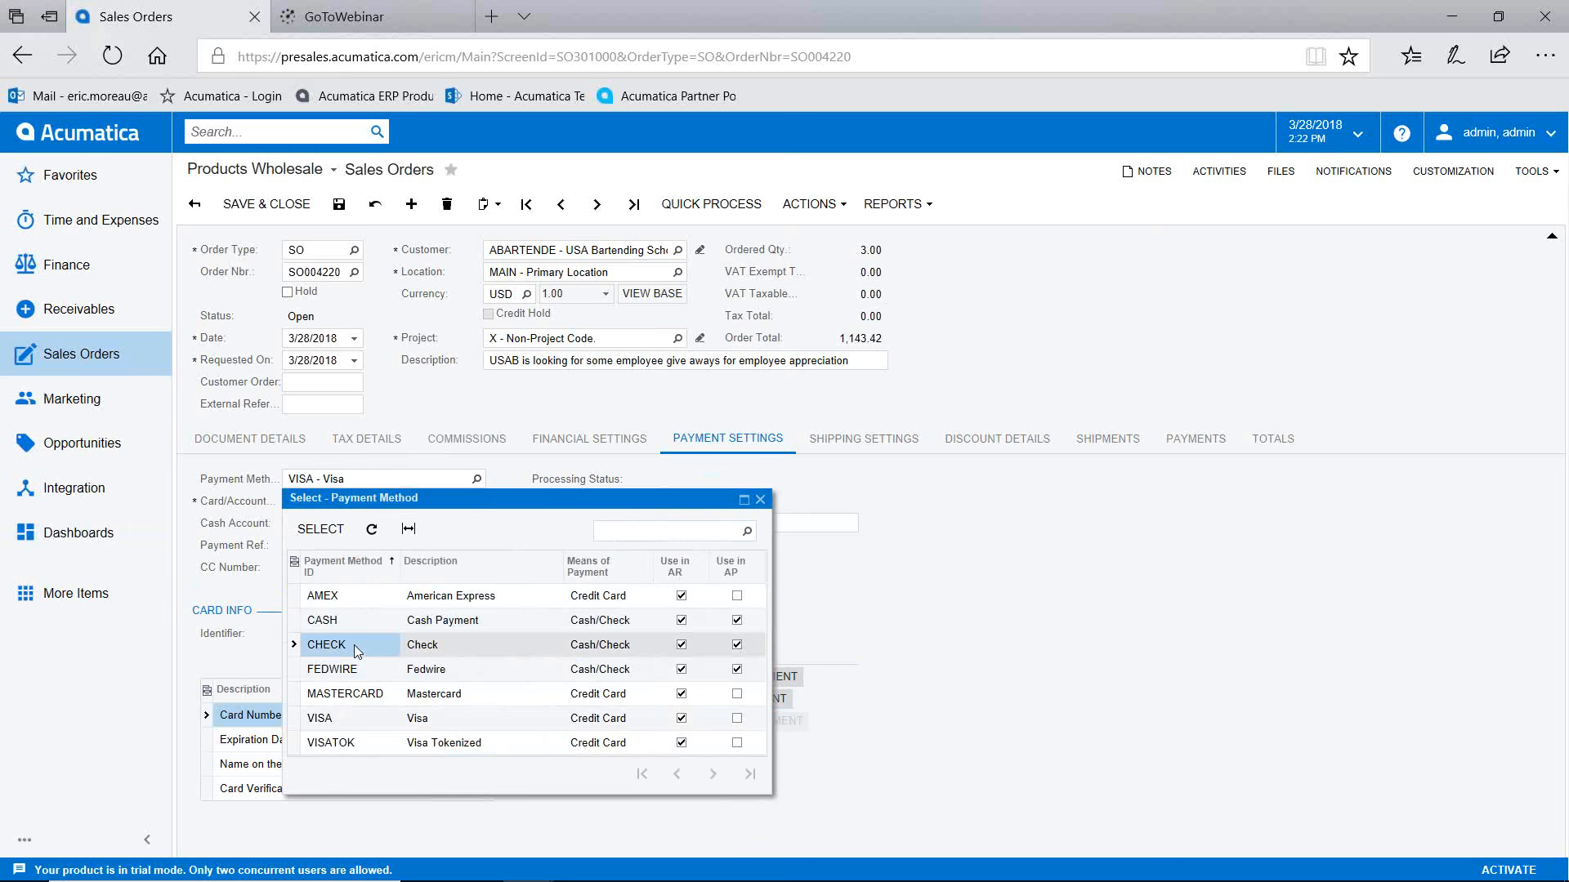
{"action": "left_click", "coordinate": [324, 530]}
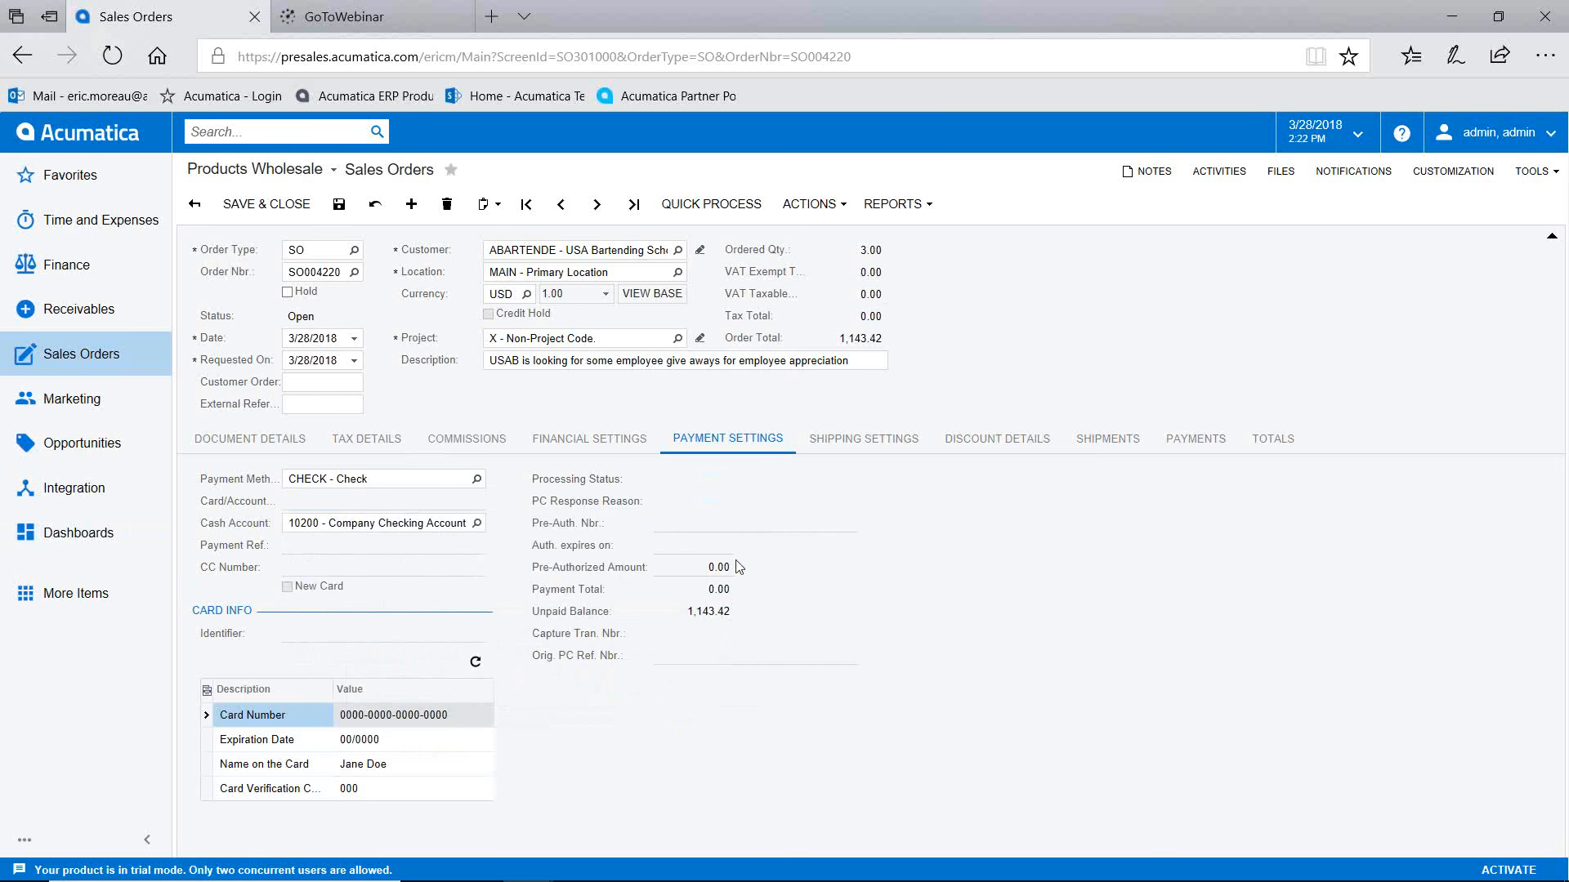
{"action": "left_click", "coordinate": [339, 204]}
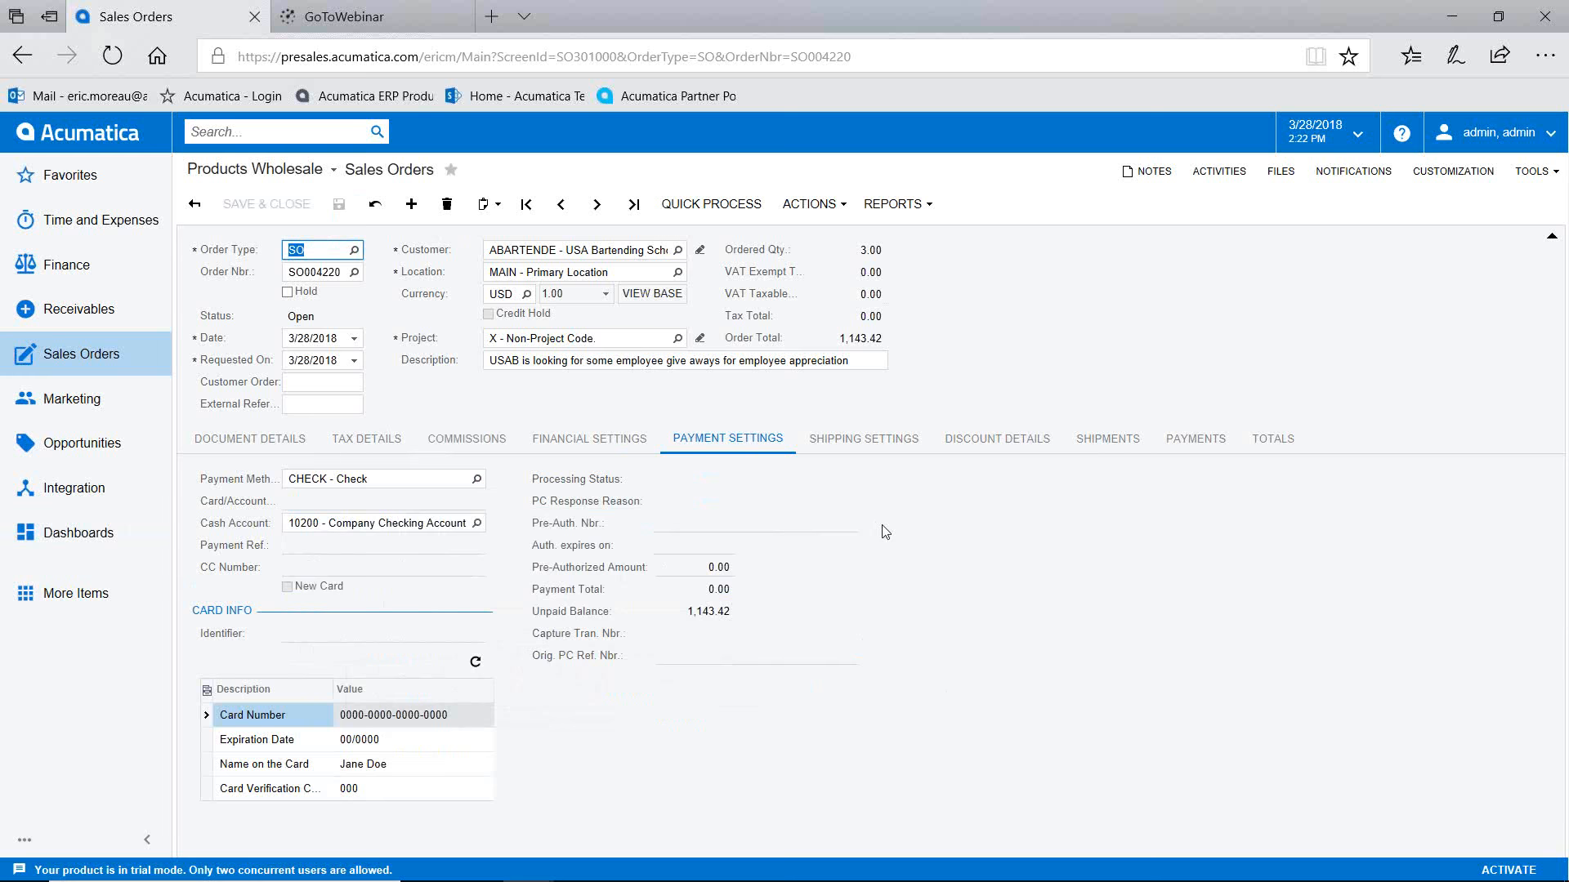
Step: Create shipment 001711 for SO004220 from the WHOLESALE warehouse, dated 3/28/2018
{"action": "left_click", "coordinate": [791, 211]}
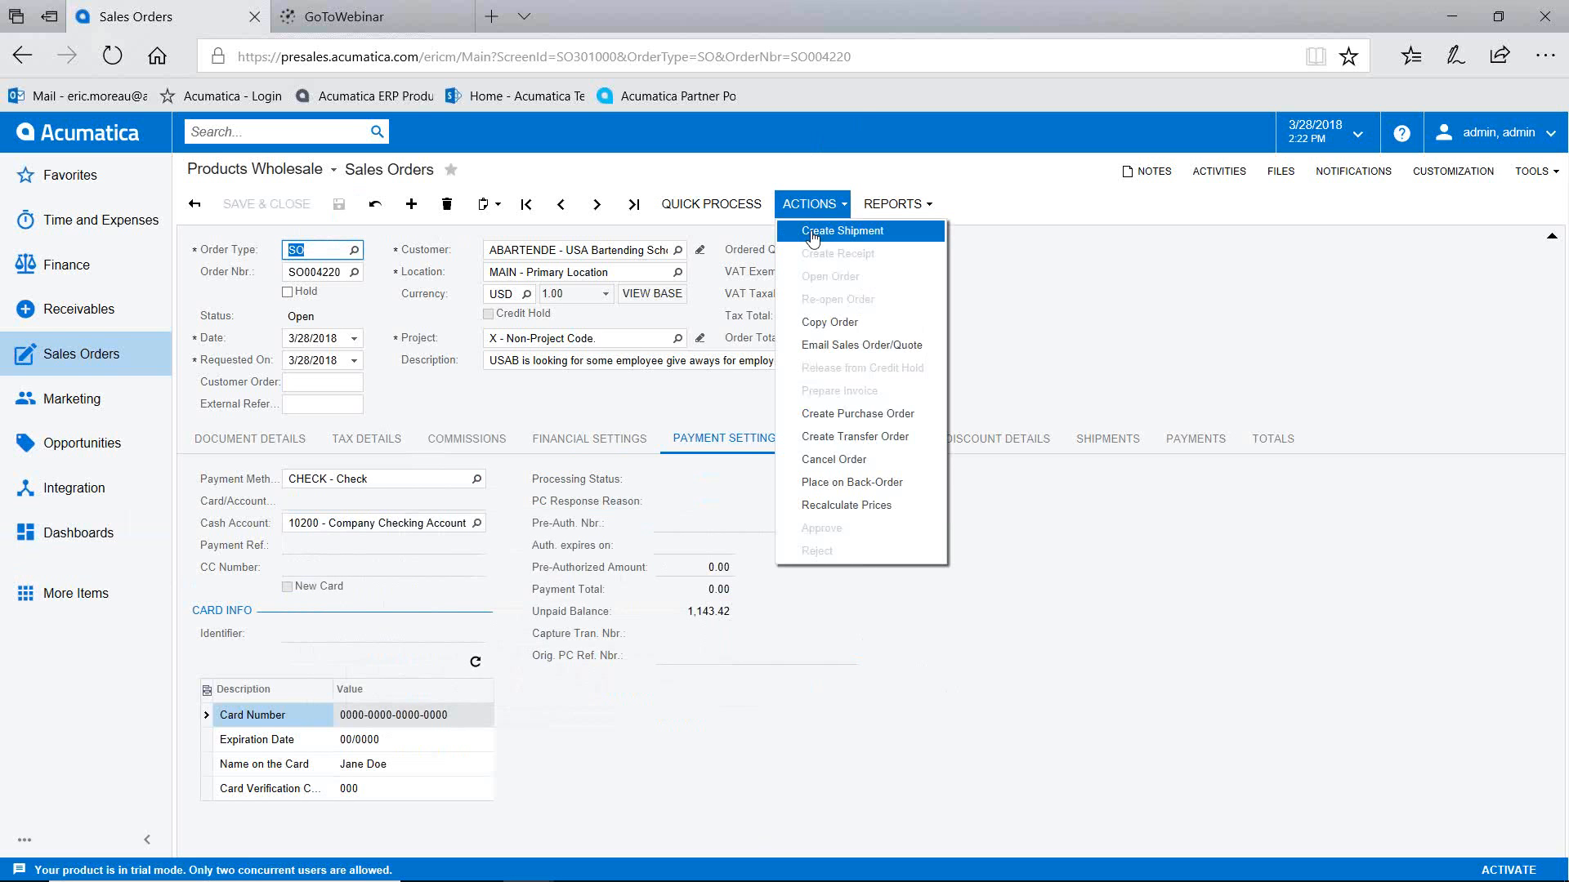
{"action": "left_click", "coordinate": [818, 233]}
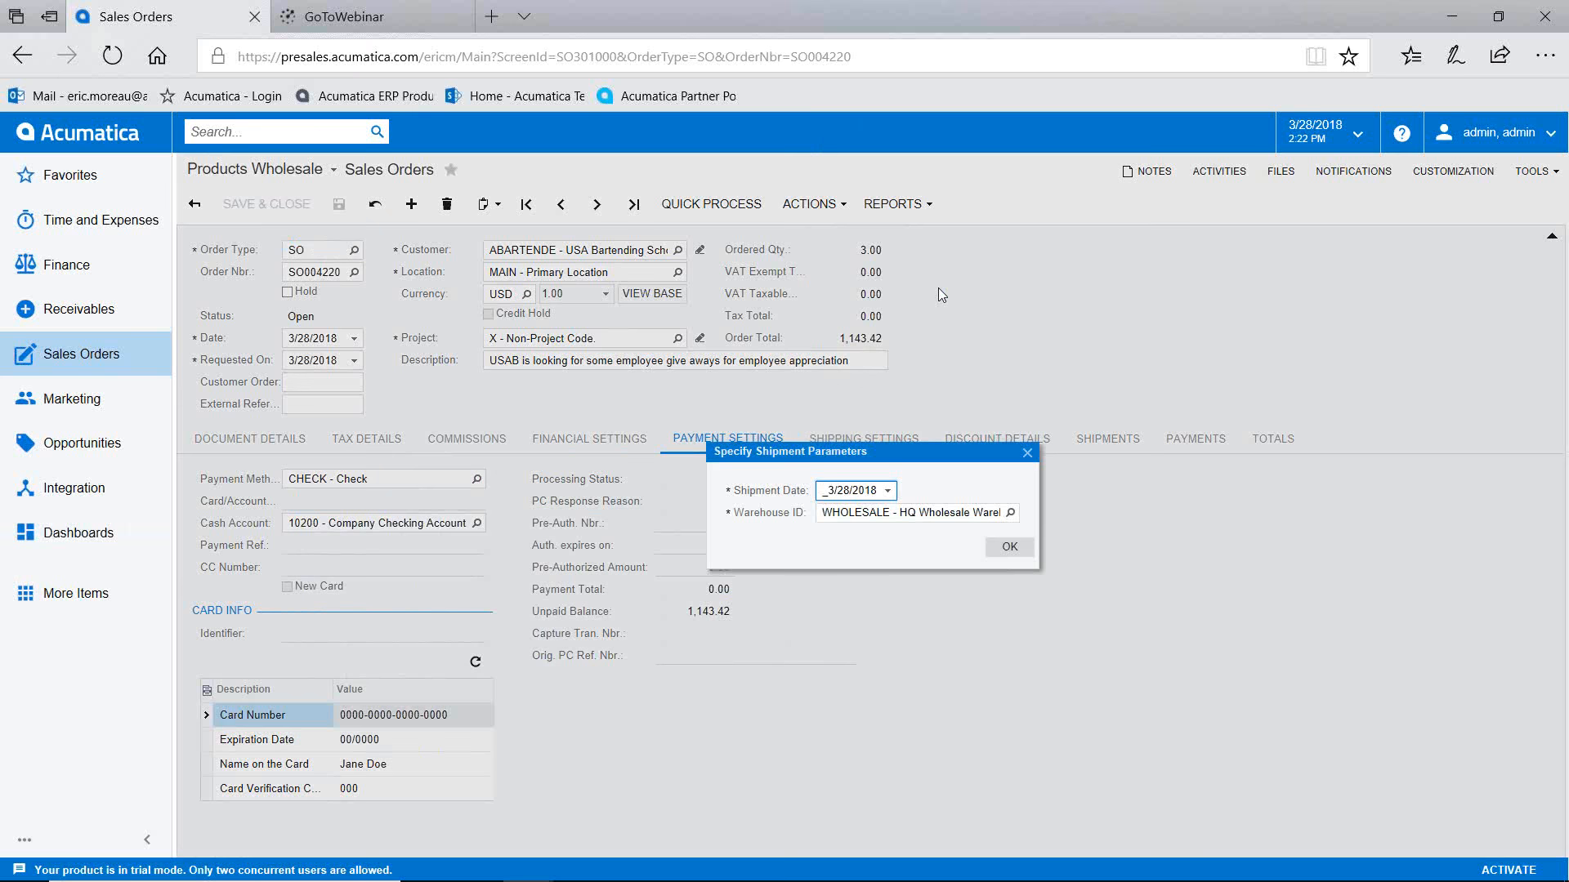
{"action": "left_click", "coordinate": [1000, 545]}
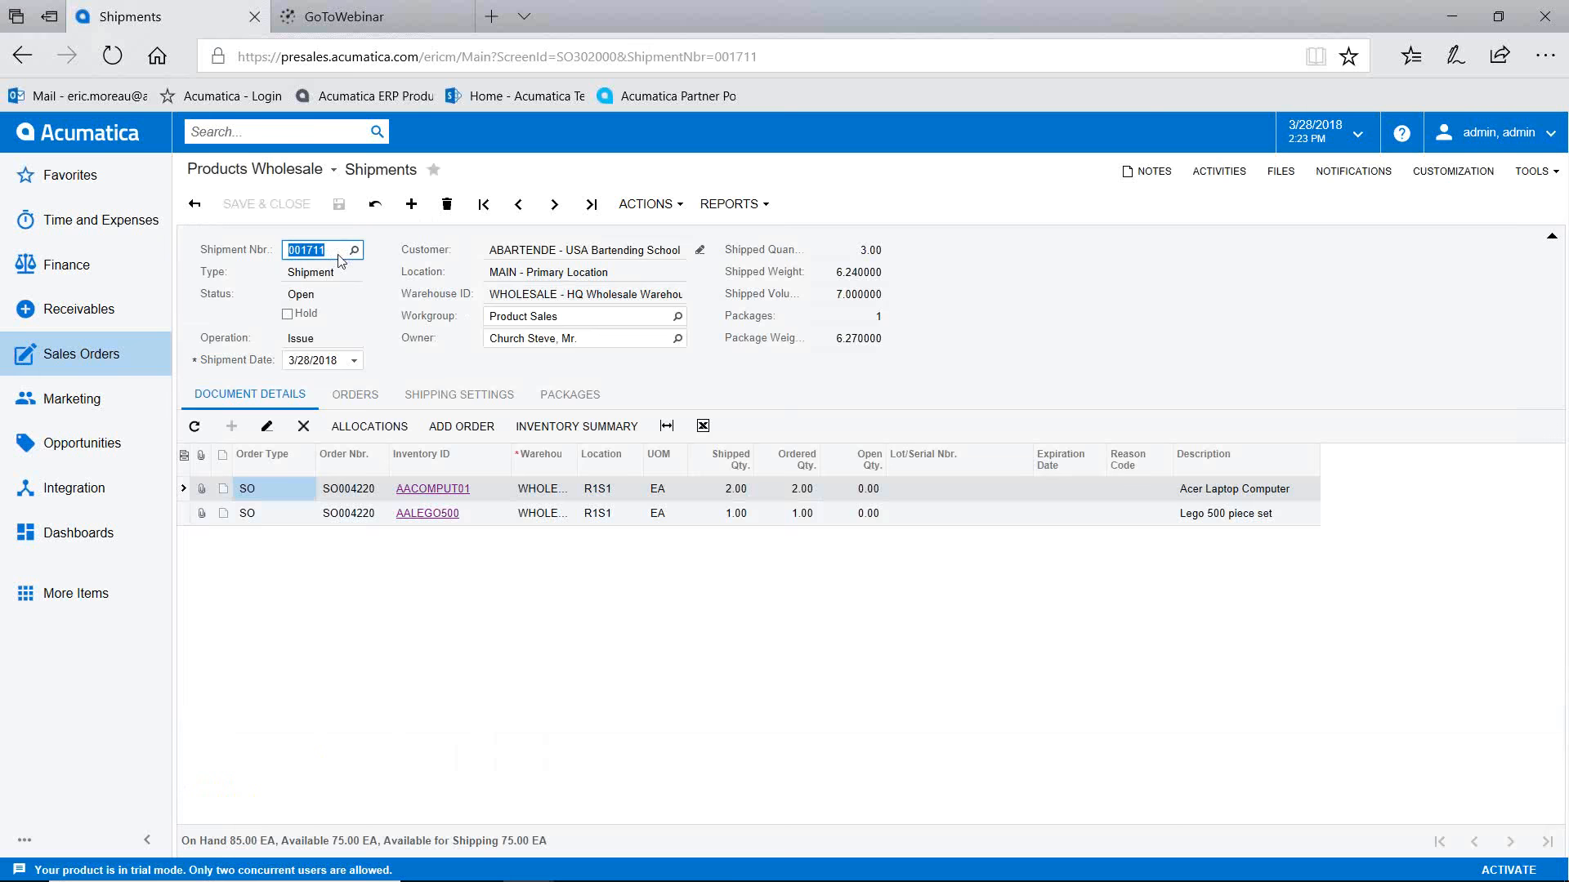
Step: Print the pick list for shipment 001711 showing both items with barcodes
{"action": "left_click", "coordinate": [658, 202]}
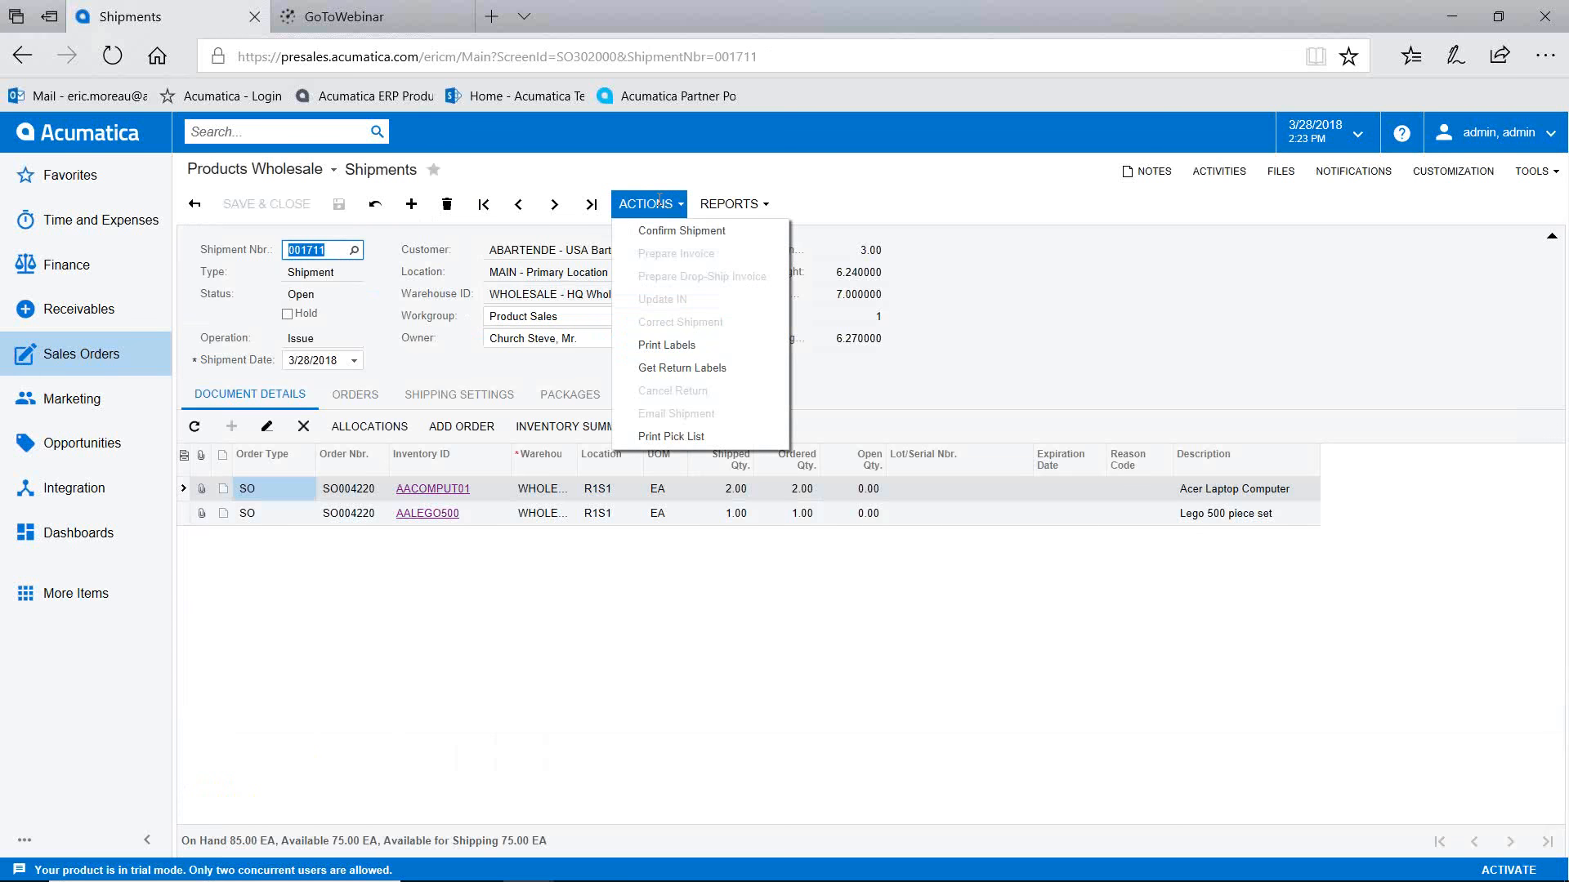
{"action": "left_click", "coordinate": [671, 436]}
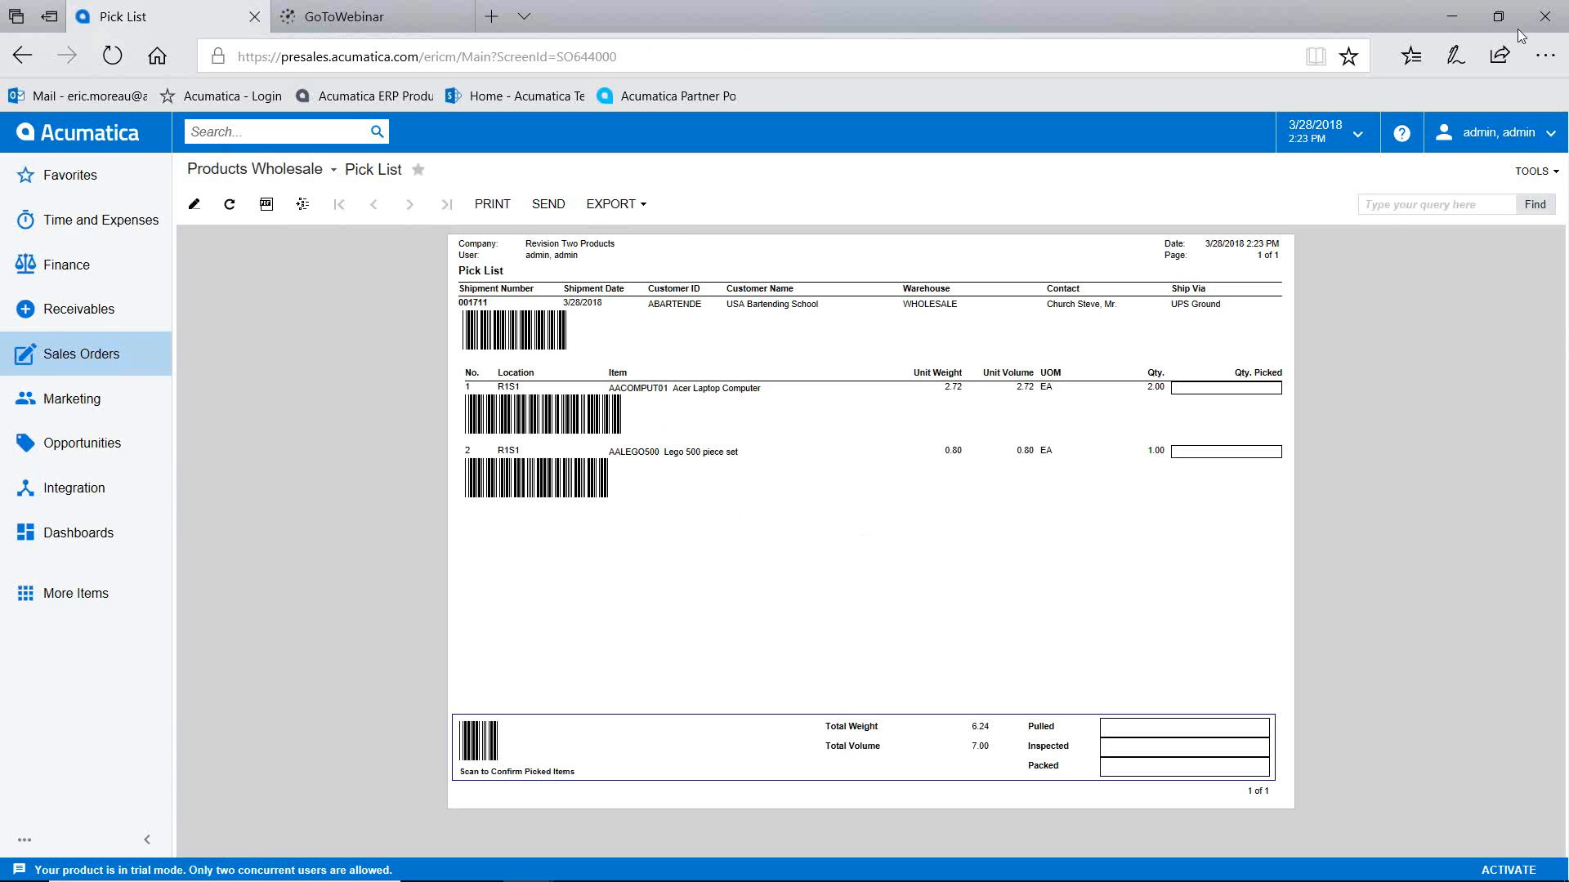
{"action": "left_click_drag", "start_coordinate": [820, 266], "coordinate": [754, 273]}
Step: Search for 1711 and reopen shipment 001711 for USA Bartending School
{"action": "left_click", "coordinate": [194, 204]}
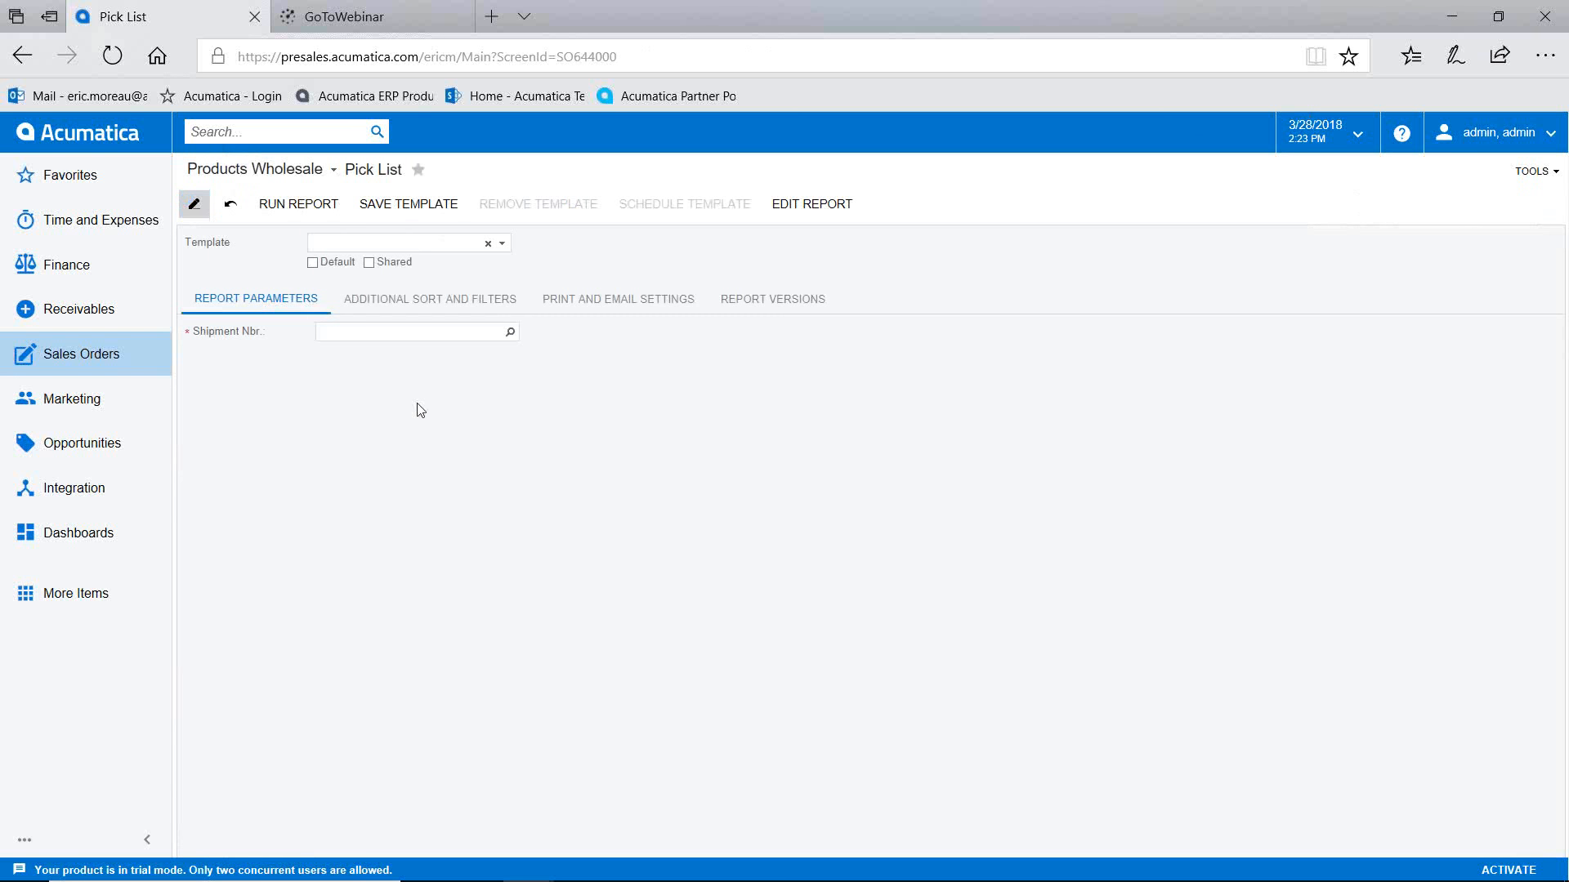
{"action": "left_click", "coordinate": [205, 131]}
{"action": "type", "text": "1711"}
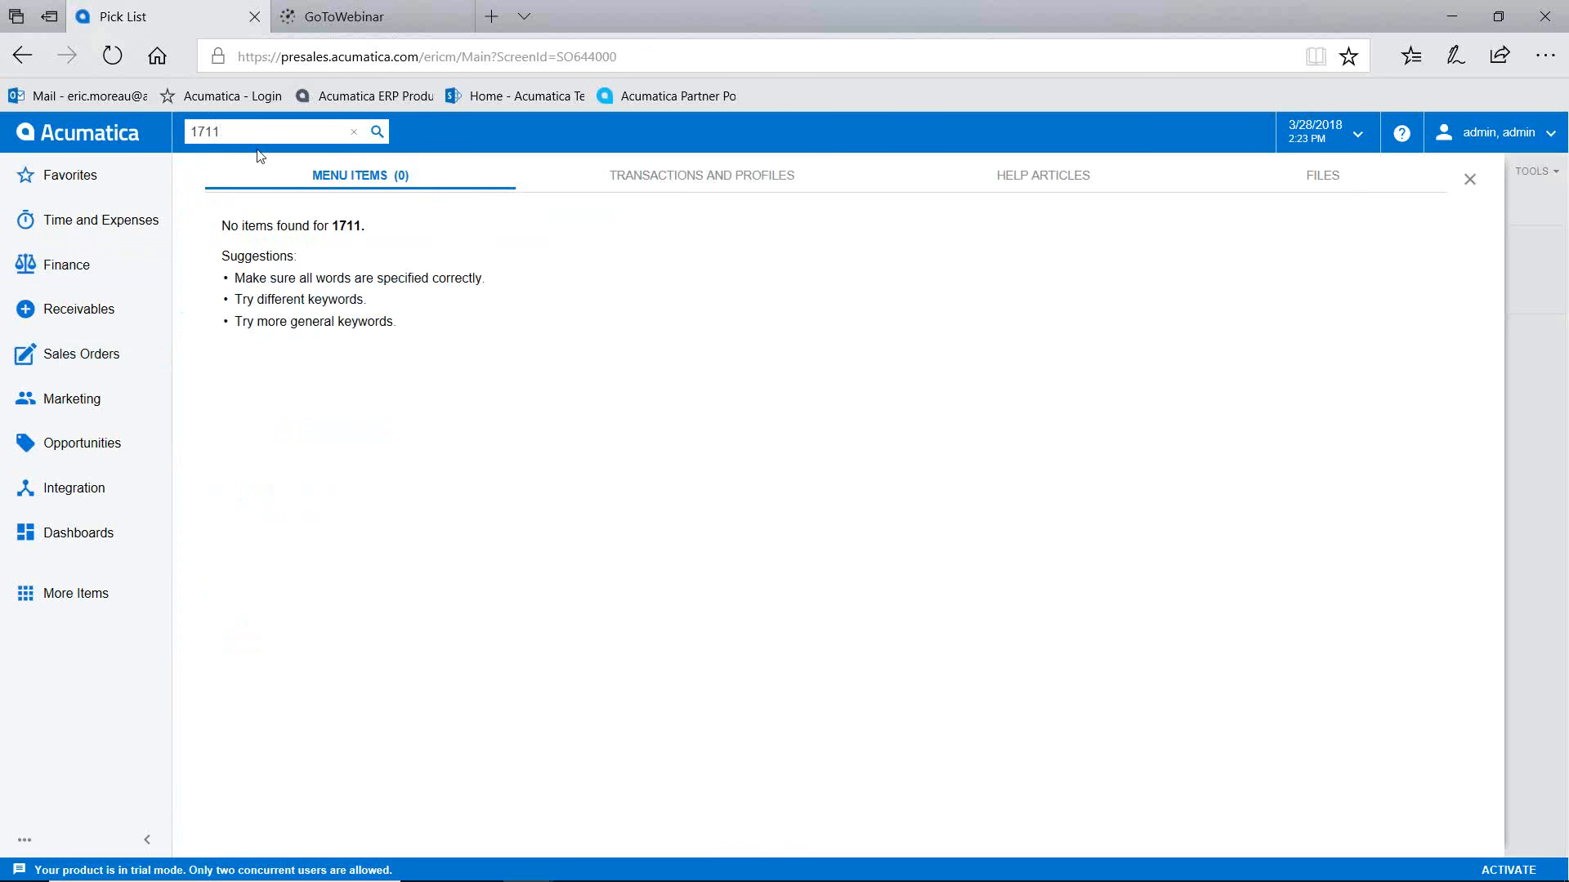
{"action": "left_click", "coordinate": [625, 181]}
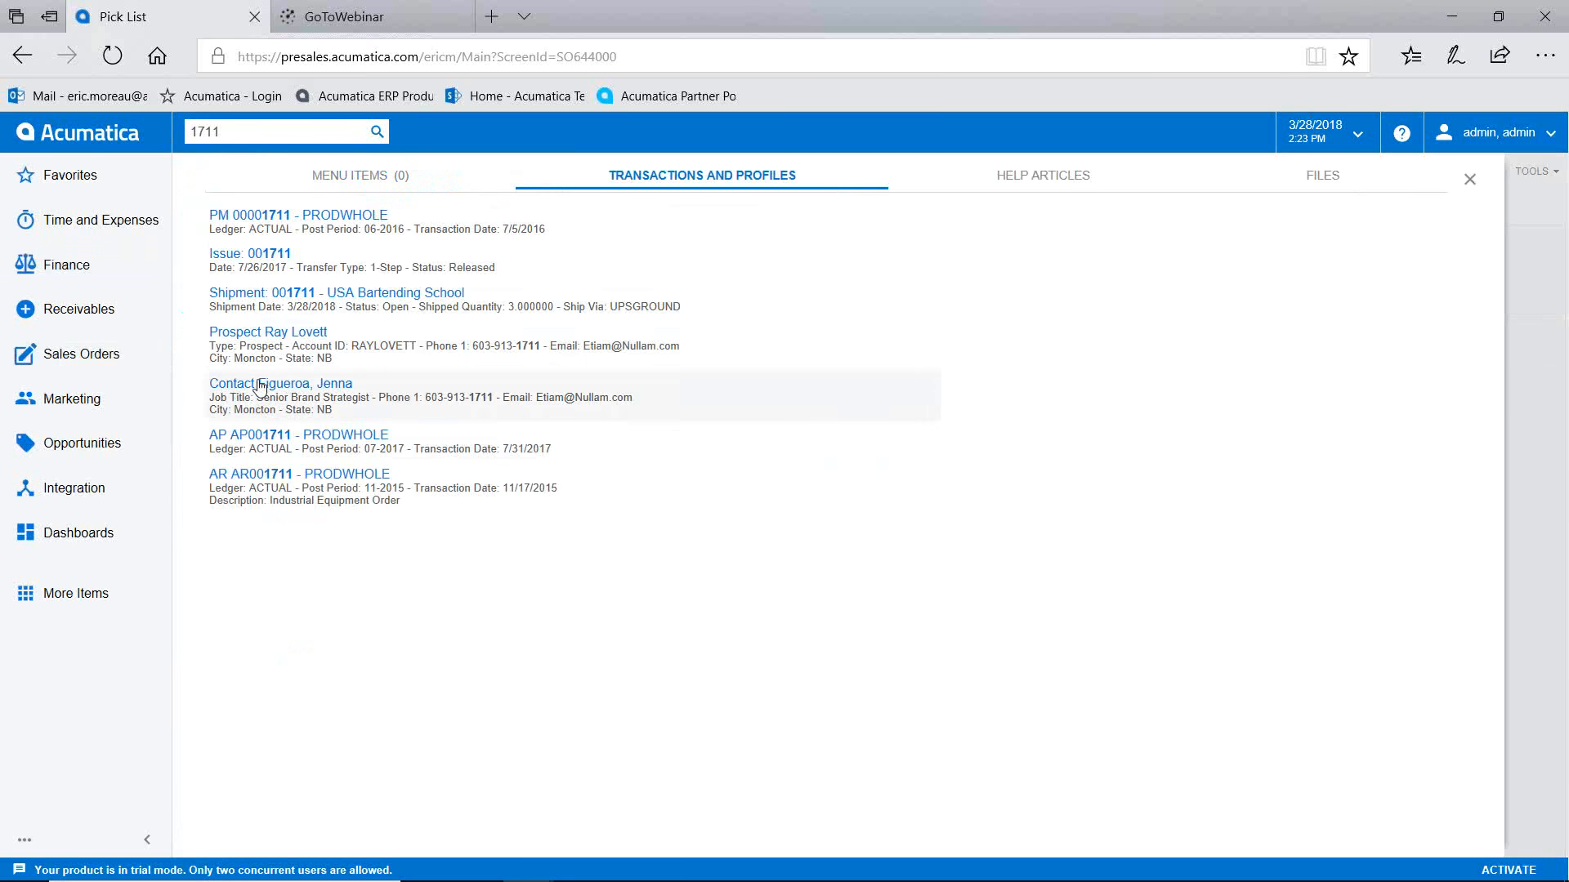
{"action": "left_click", "coordinate": [278, 293]}
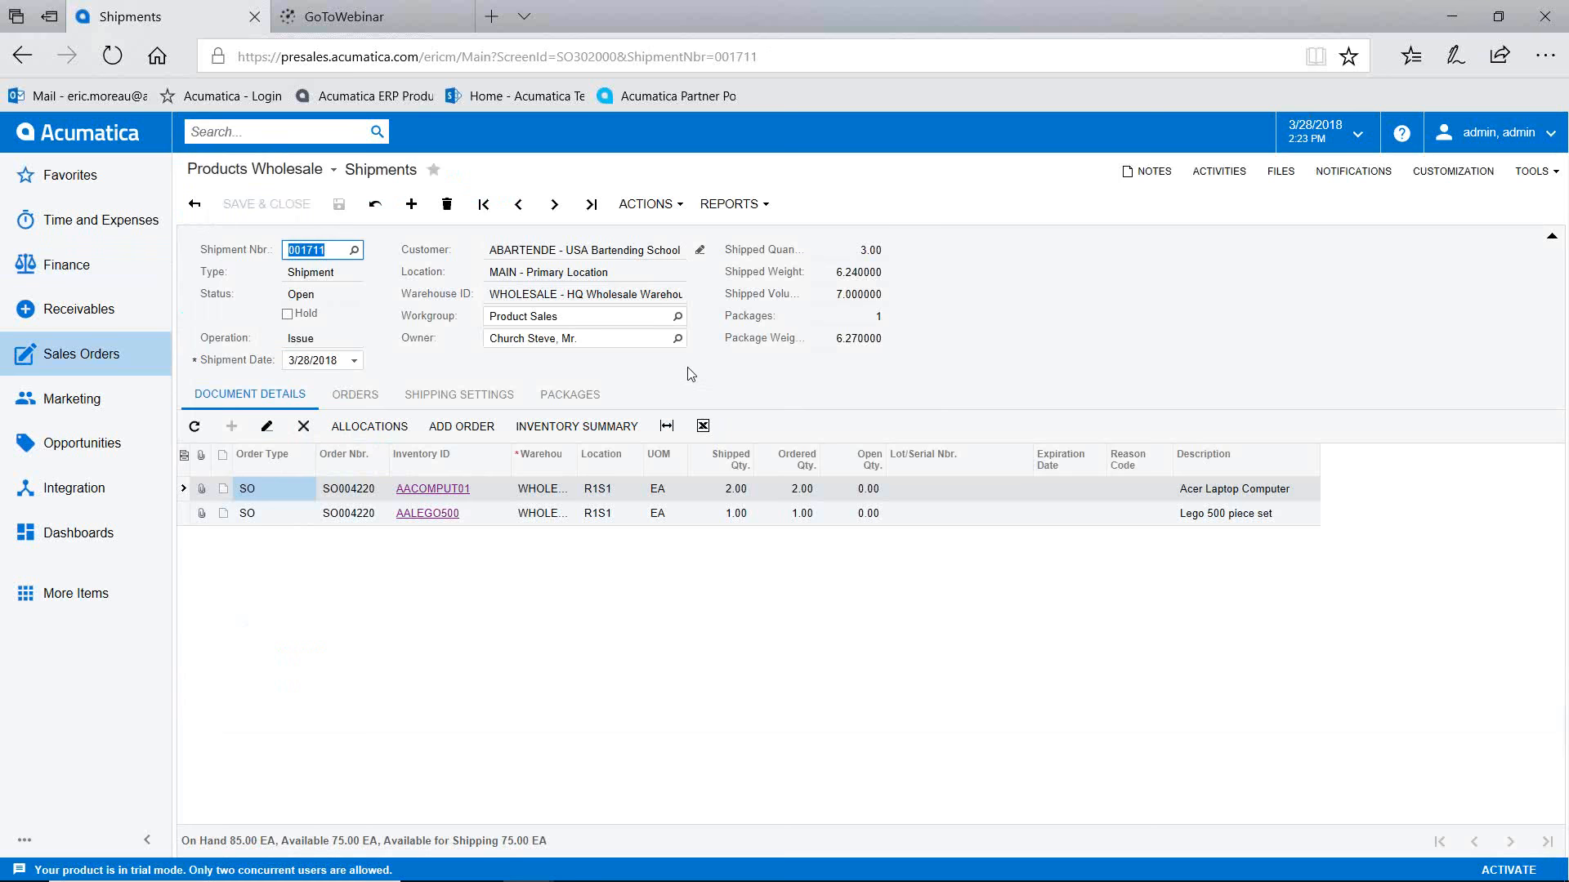
Step: Confirm shipment 001711 and verify its MEDIUM 6.27 KG package has a tracking number
{"action": "left_click", "coordinate": [665, 205]}
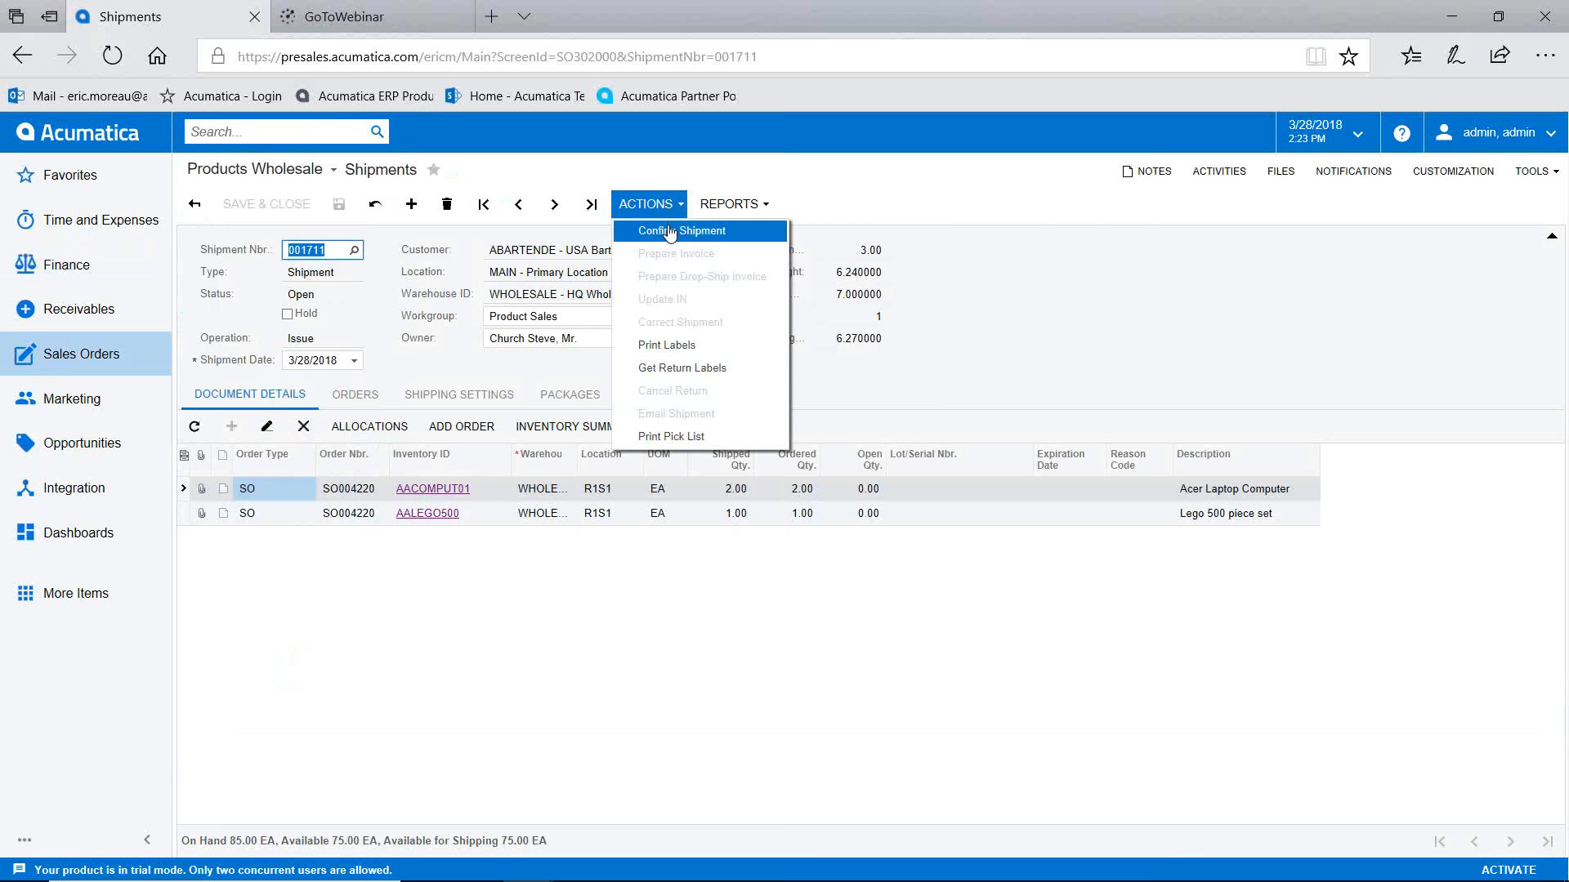
{"action": "left_click", "coordinate": [669, 230]}
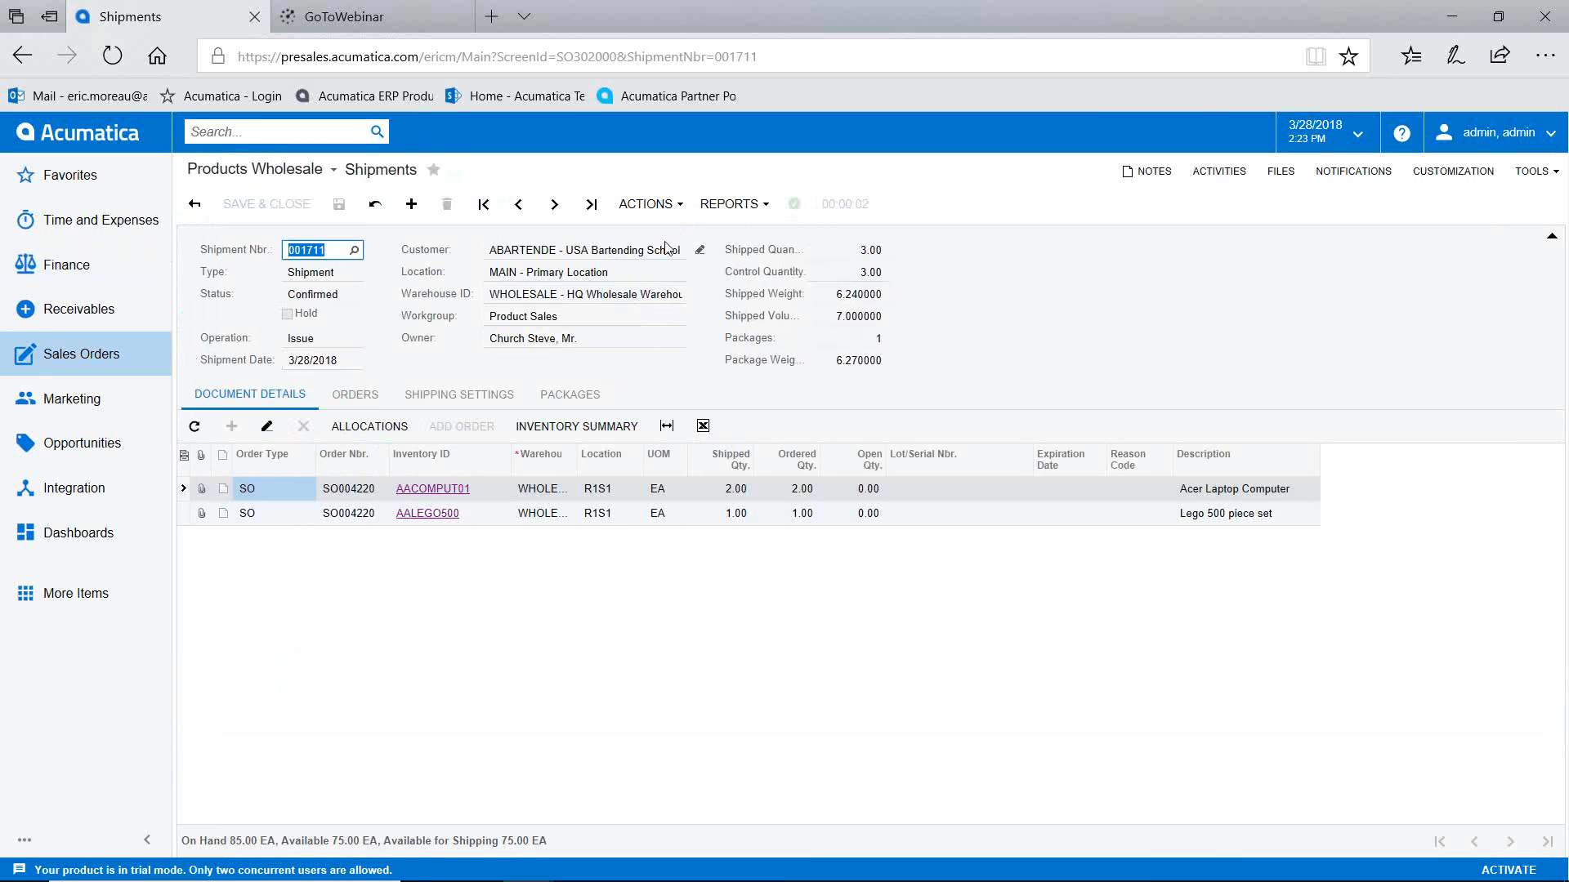
{"action": "left_click", "coordinate": [572, 395]}
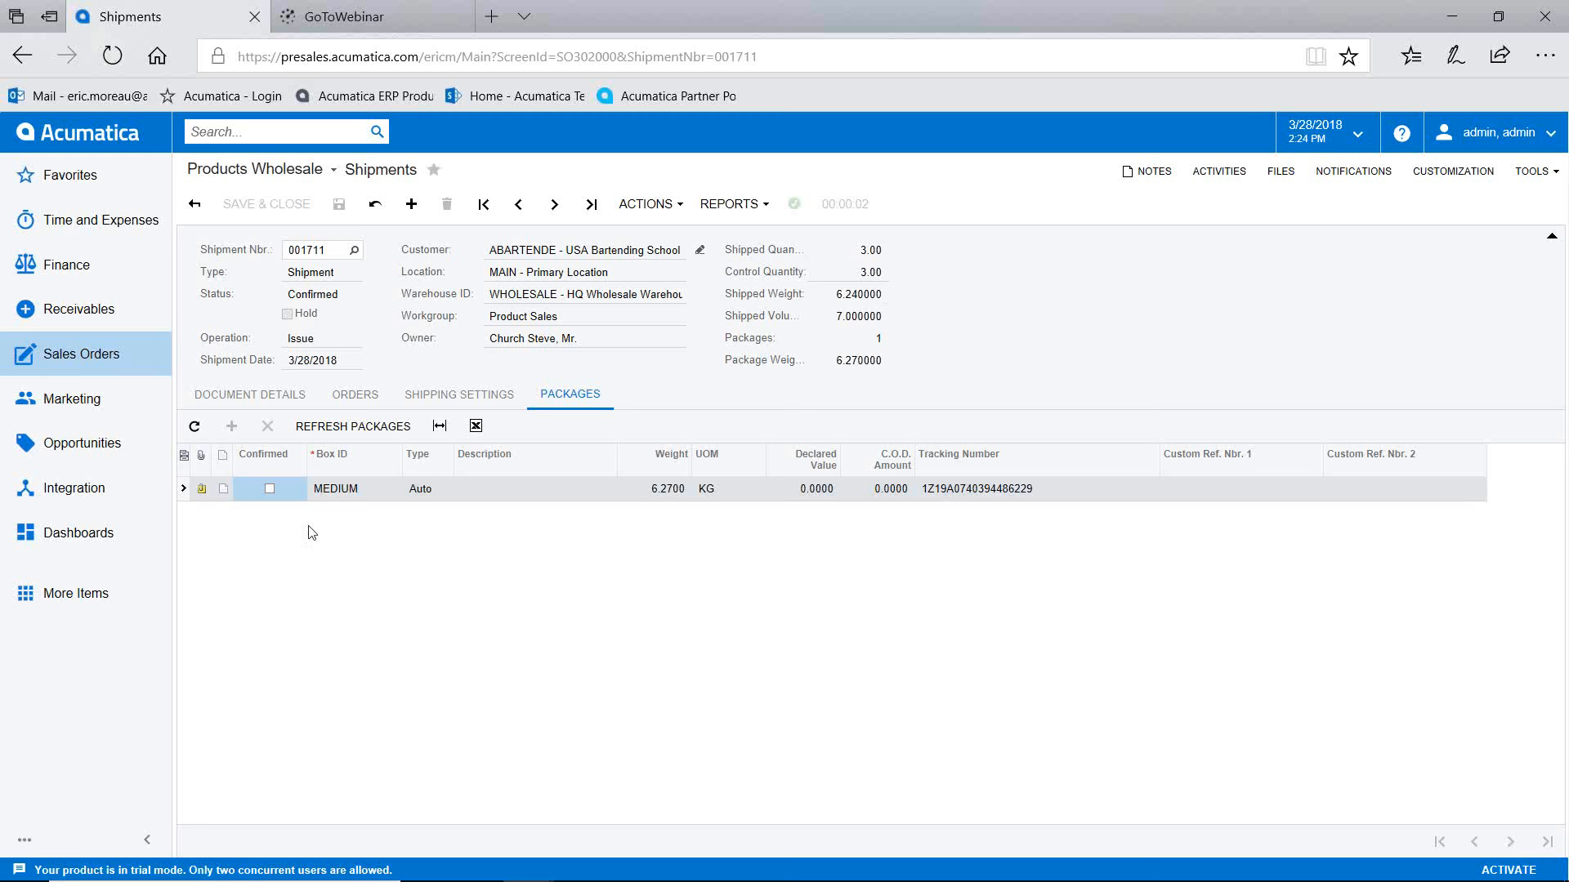
{"action": "left_click", "coordinate": [201, 491]}
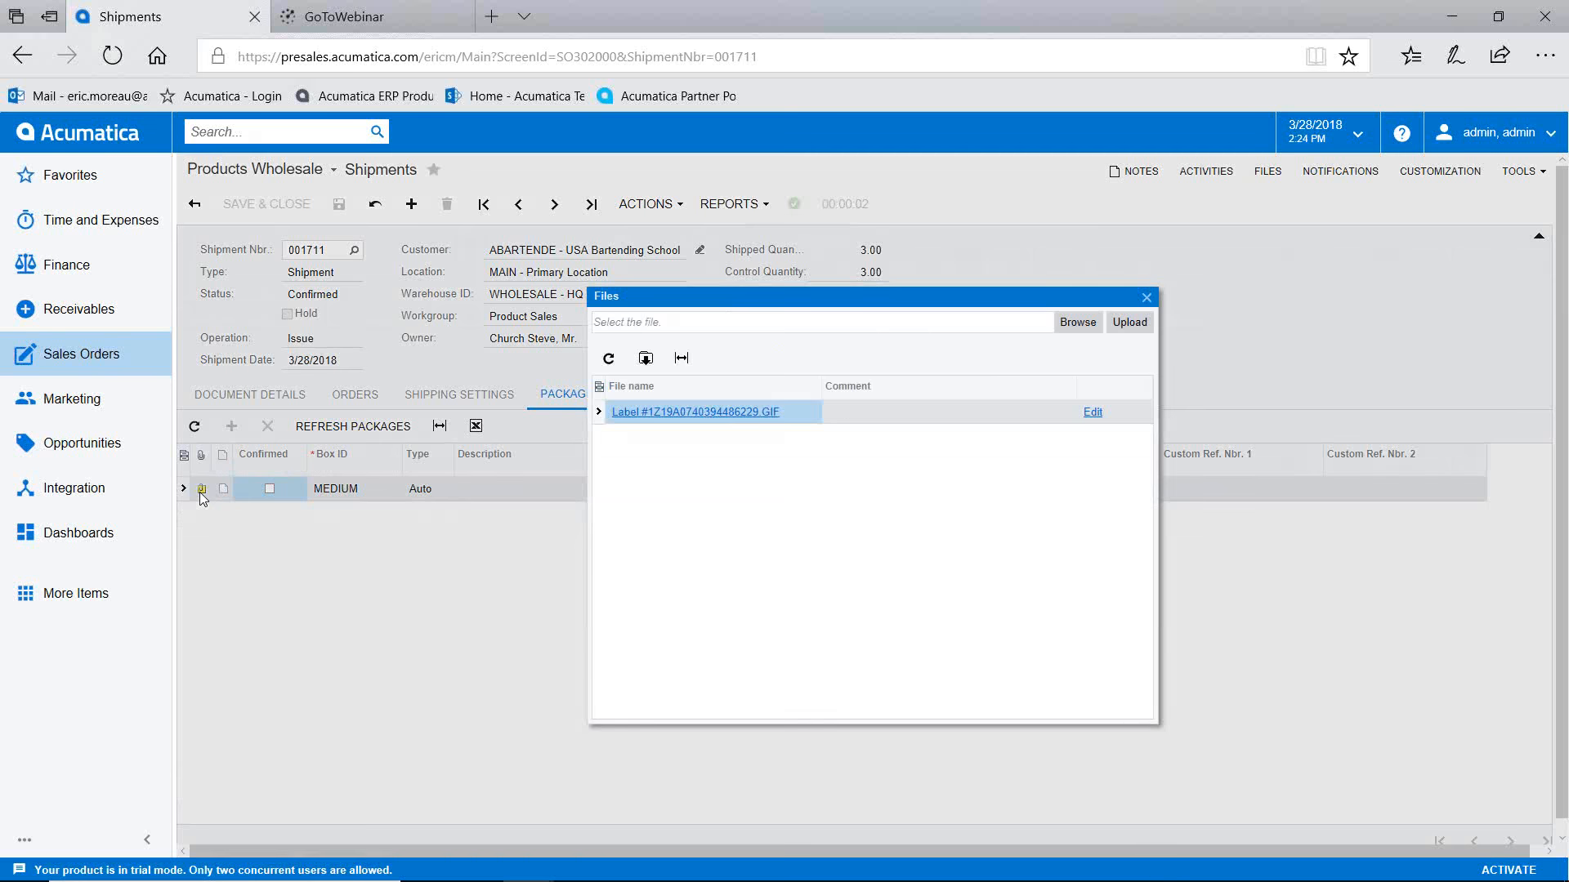
{"action": "left_click", "coordinate": [705, 413]}
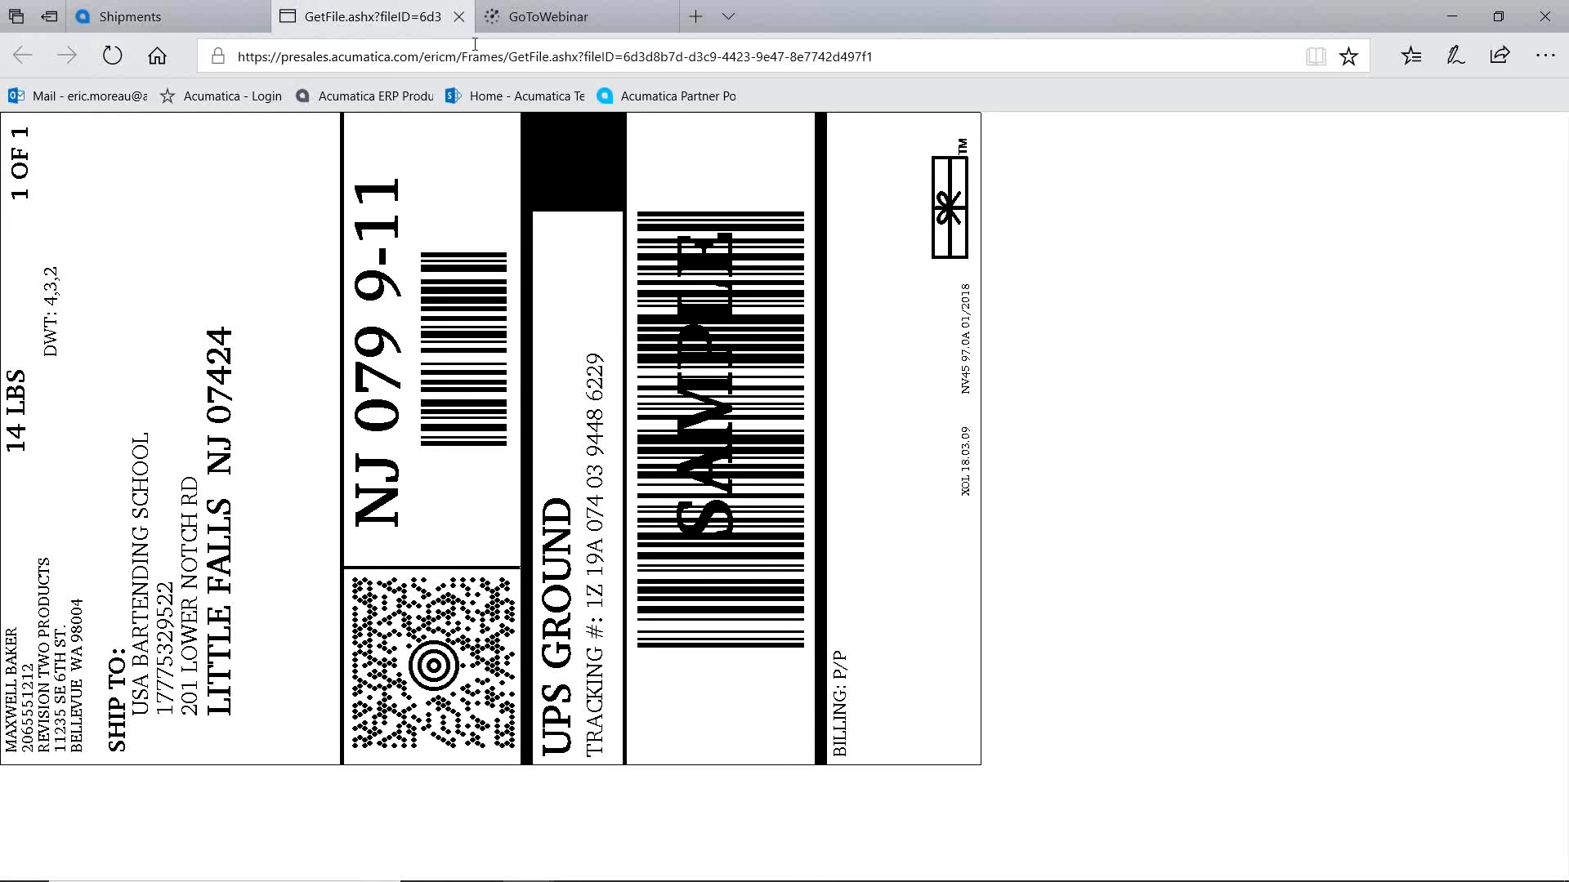
{"action": "left_click", "coordinate": [459, 17]}
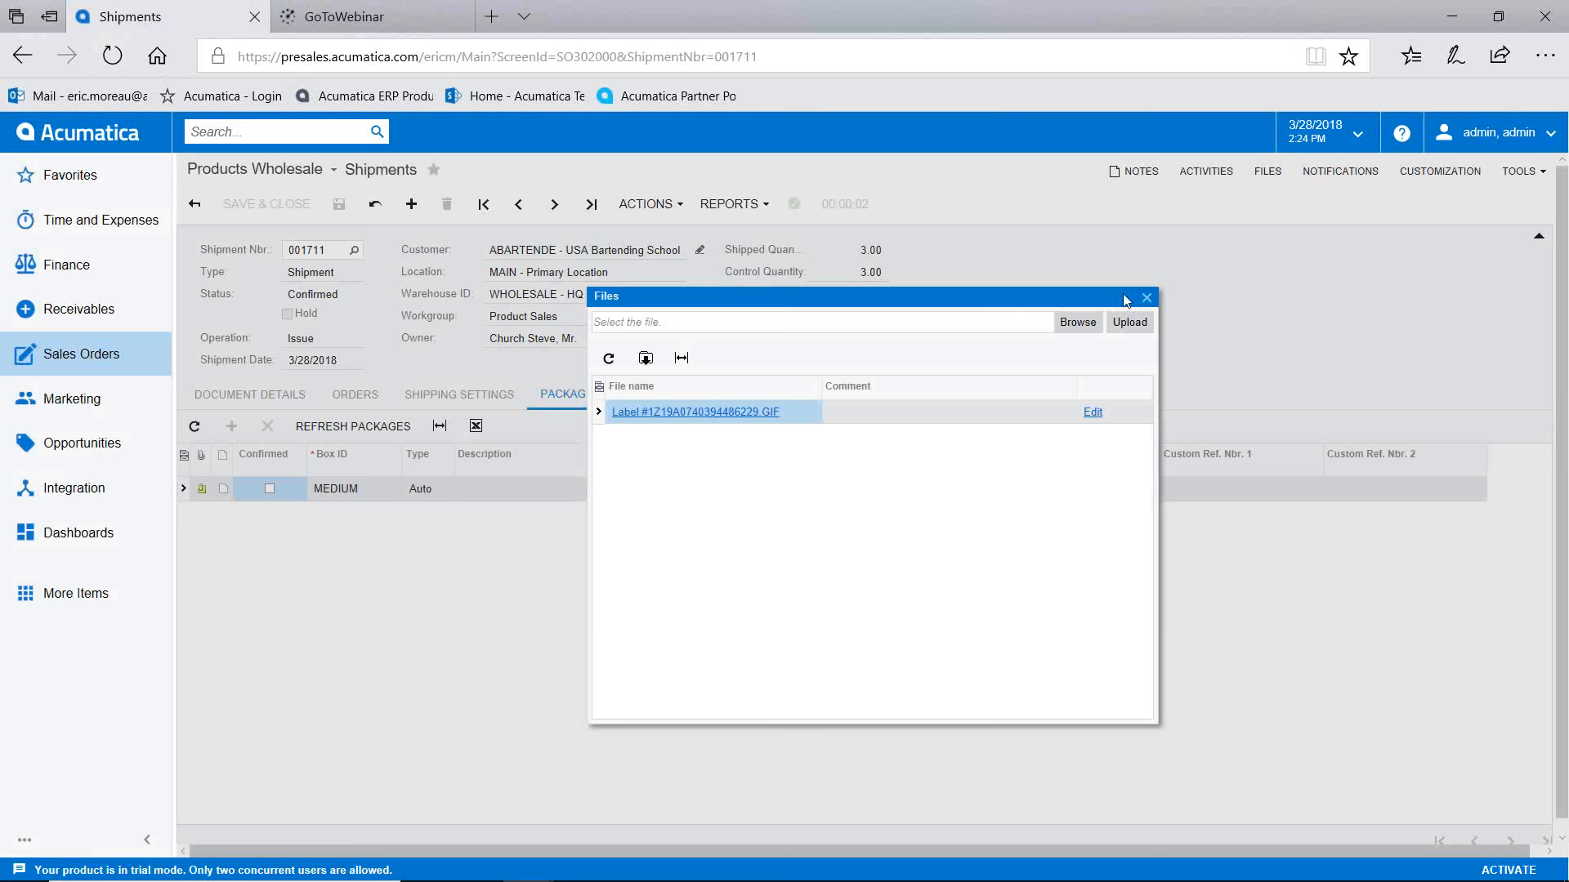
{"action": "left_click", "coordinate": [1145, 299]}
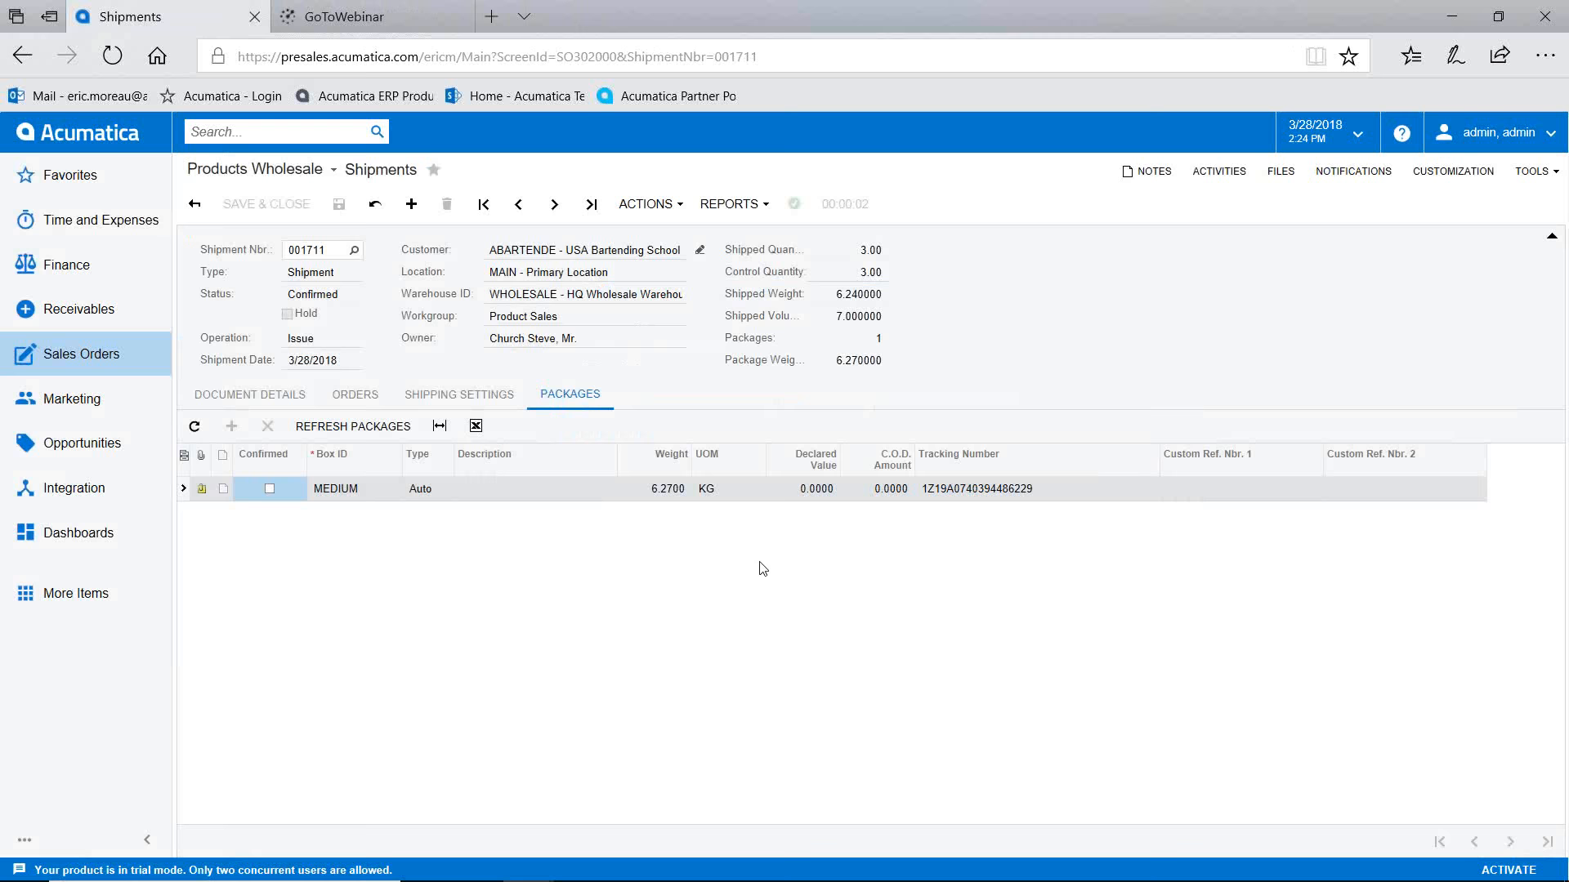
Step: Prepare invoice AR005718 from shipment 001711 and release it, leaving 1,145.54 open
{"action": "left_click", "coordinate": [654, 205]}
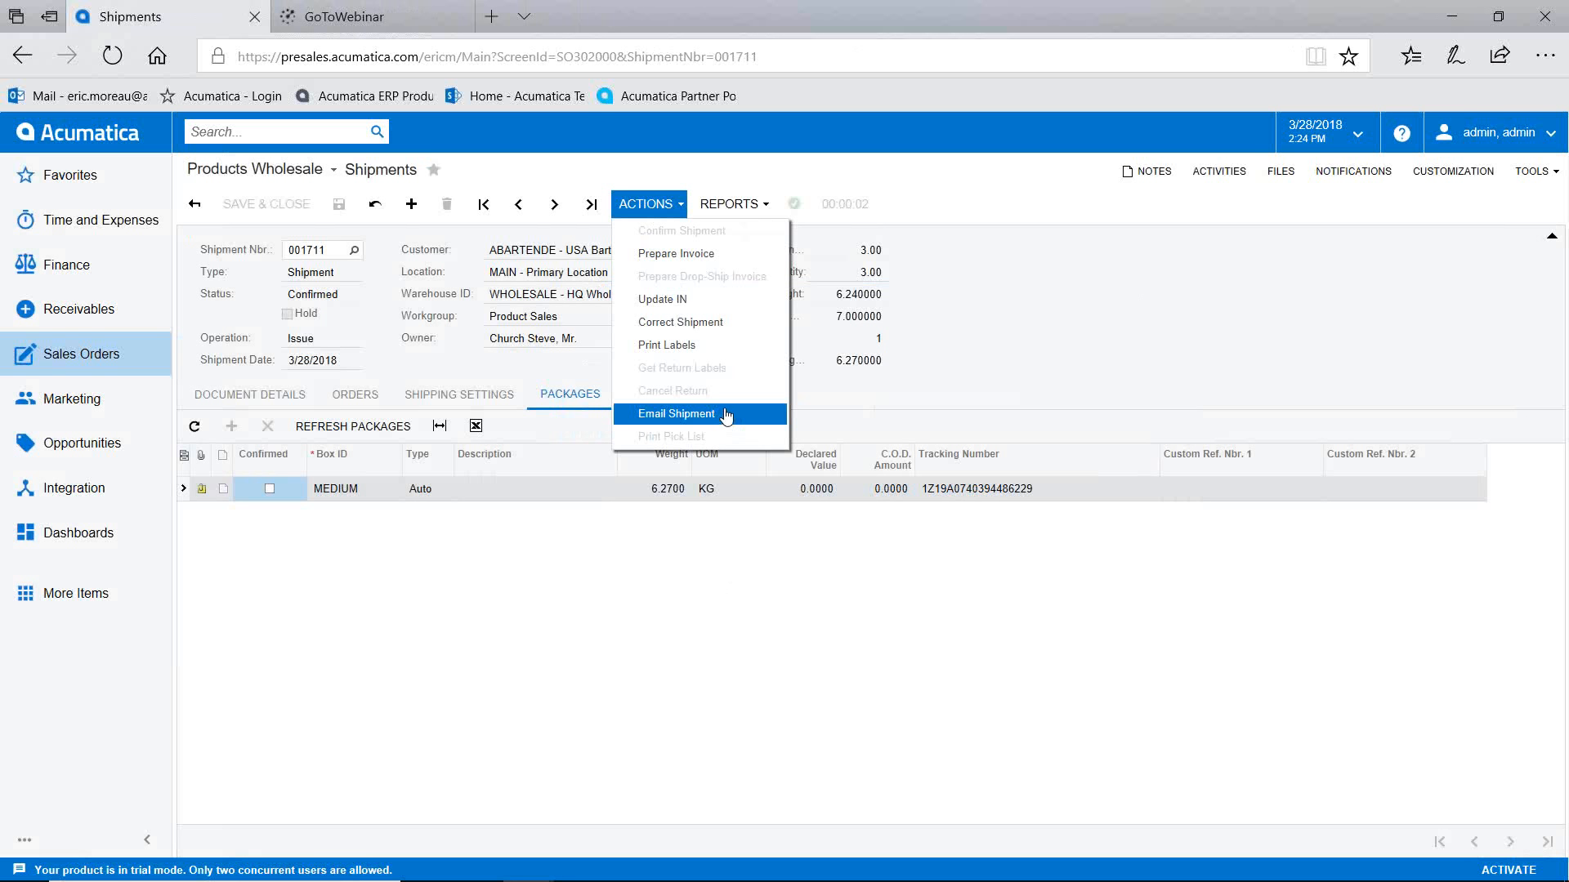
{"action": "left_click", "coordinate": [691, 254]}
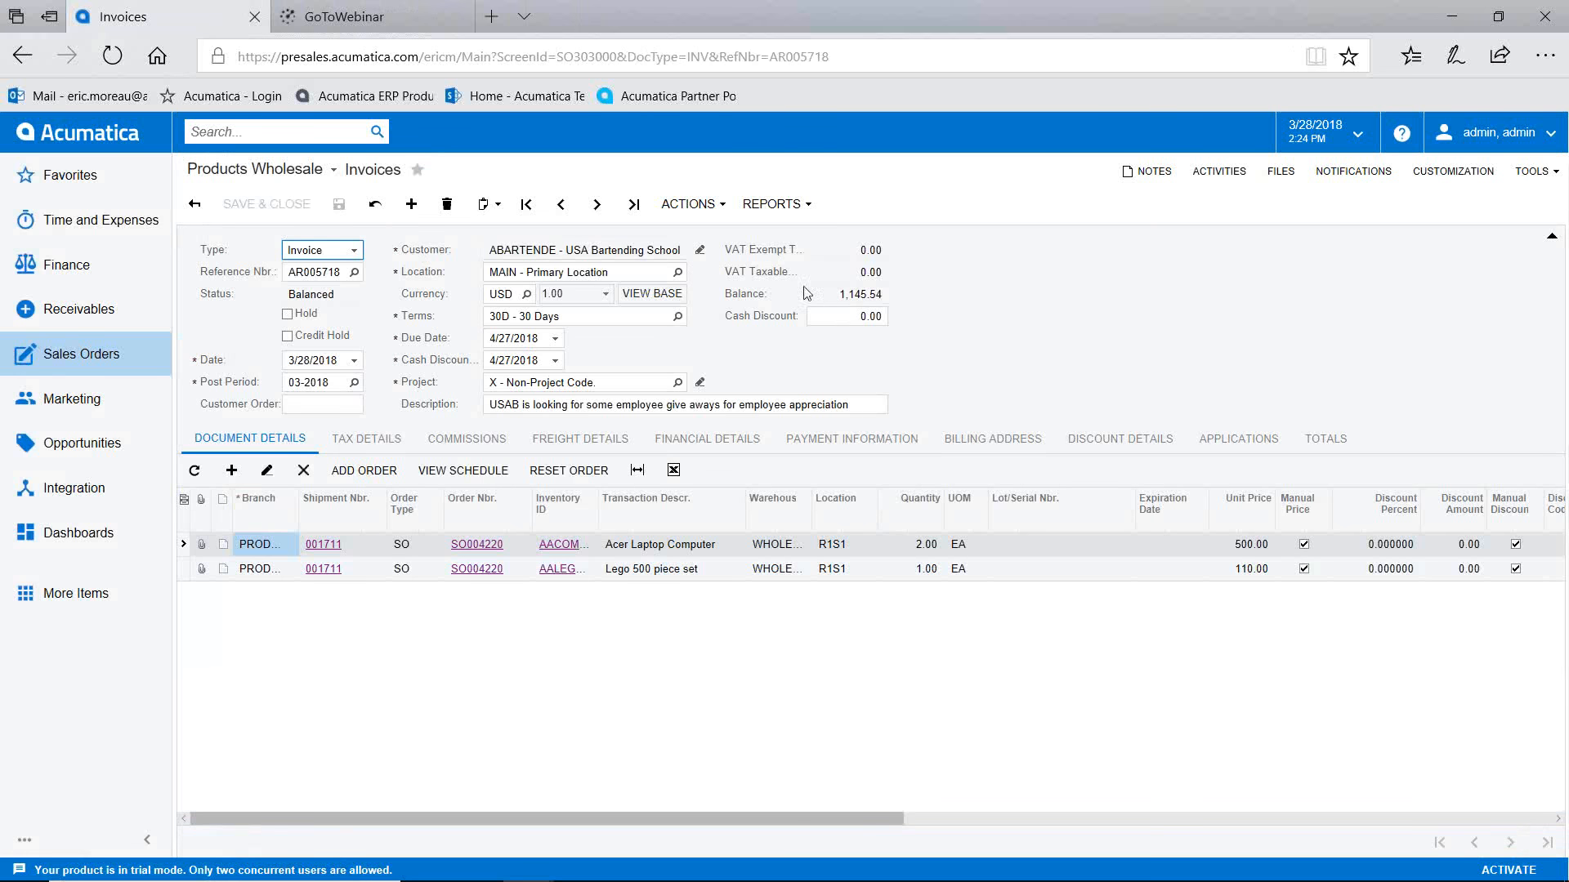
{"action": "left_click", "coordinate": [690, 203]}
{"action": "left_click", "coordinate": [701, 231]}
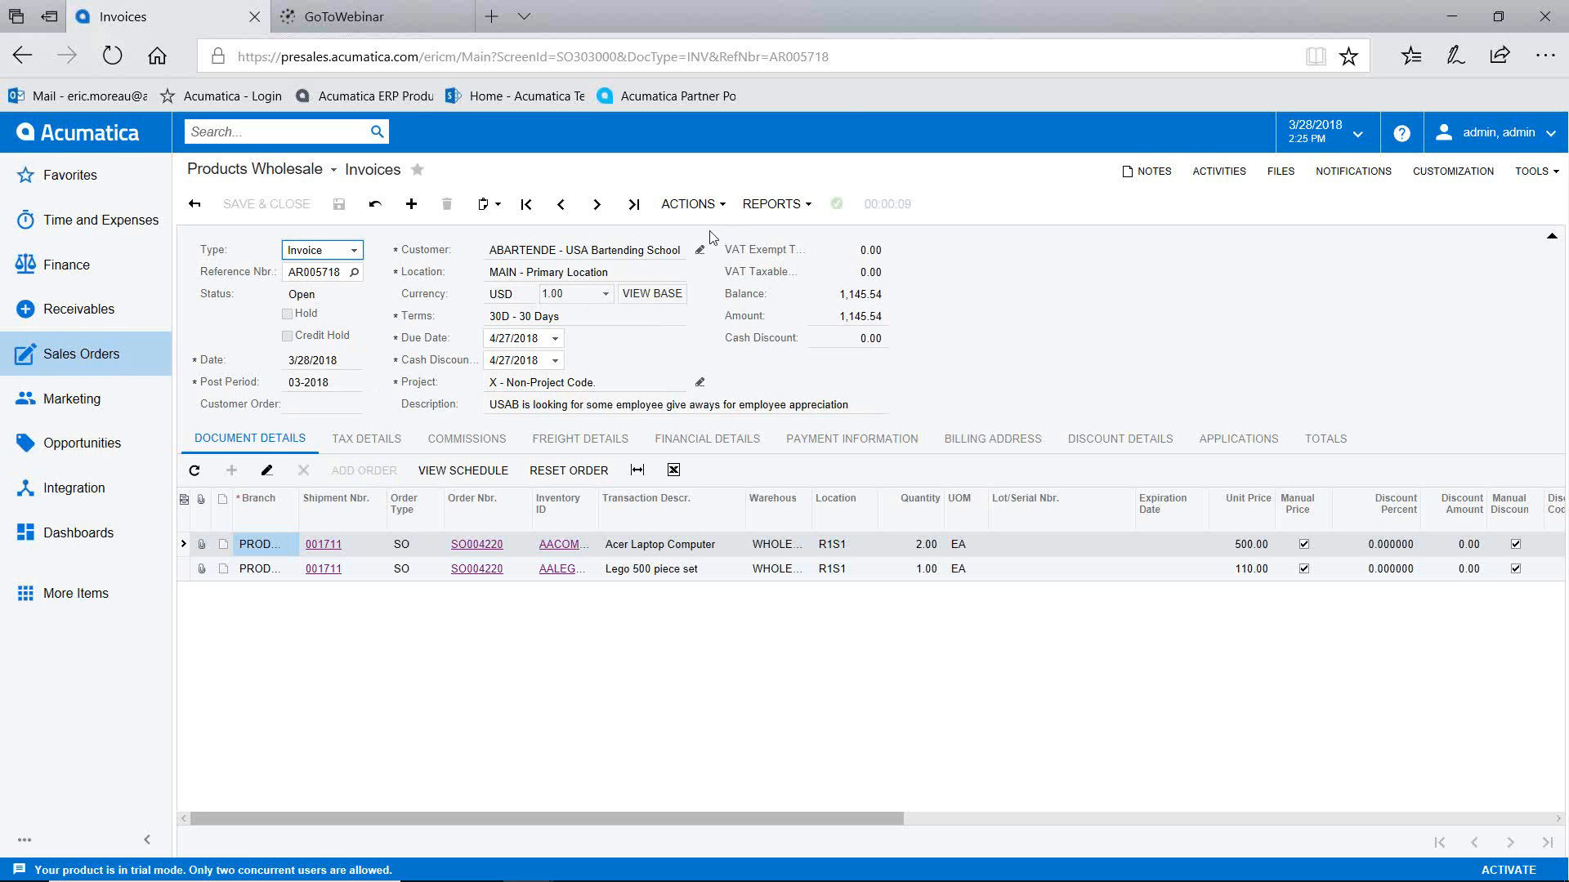
{"action": "left_click", "coordinate": [691, 448]}
Step: Inspect posted GL batch AR004167 with balanced 1,145.54 totals, then go to the Finance menu
{"action": "left_click", "coordinate": [337, 468]}
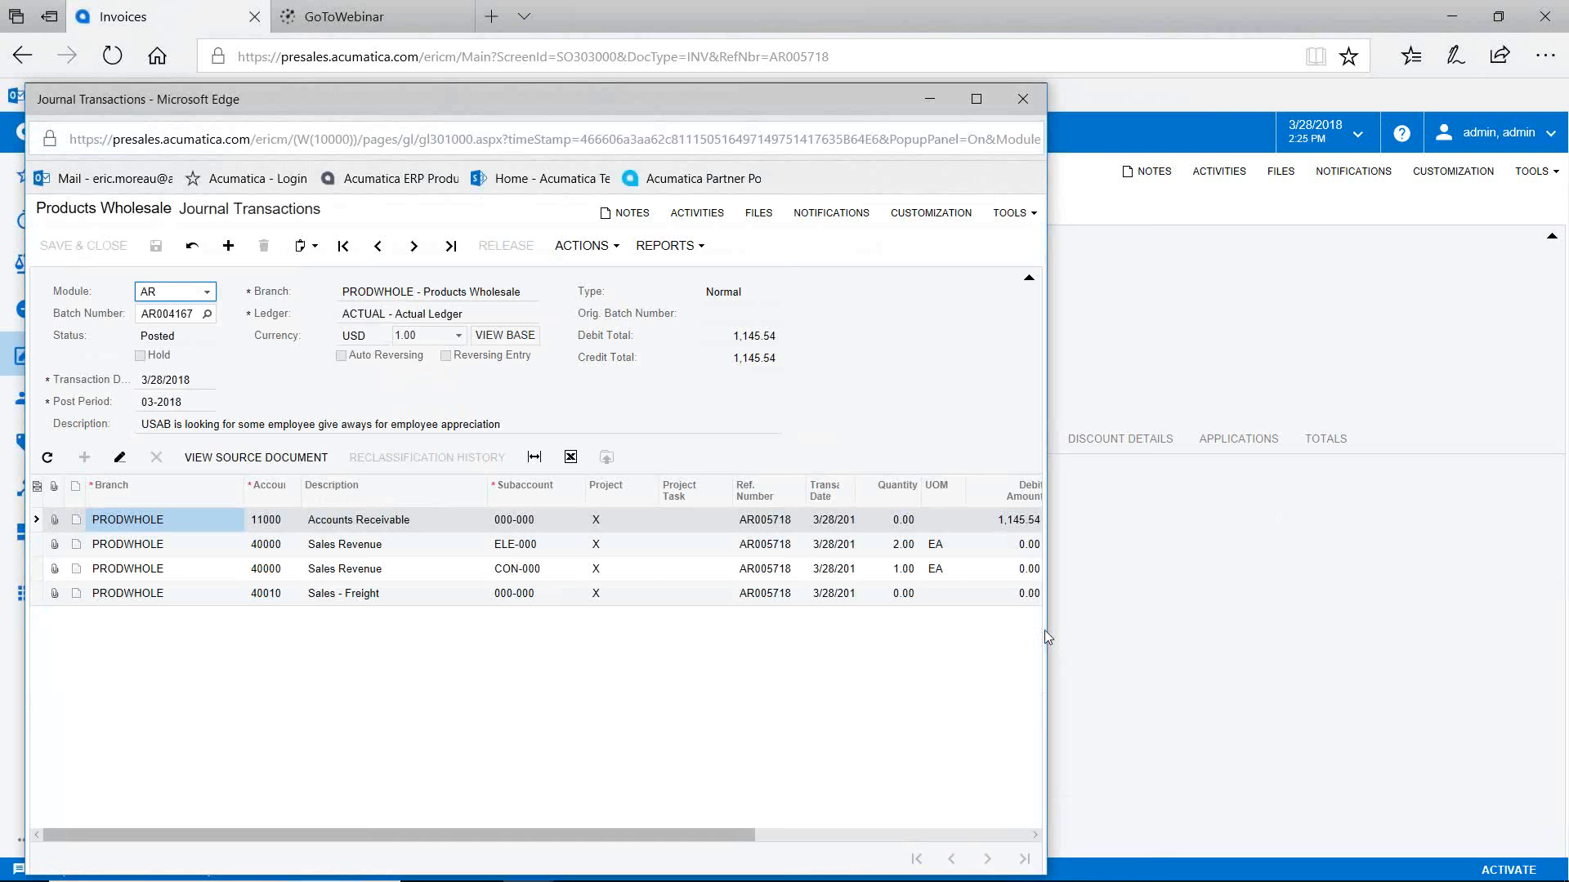
{"action": "left_click_drag", "start_coordinate": [1047, 635], "coordinate": [1206, 659]}
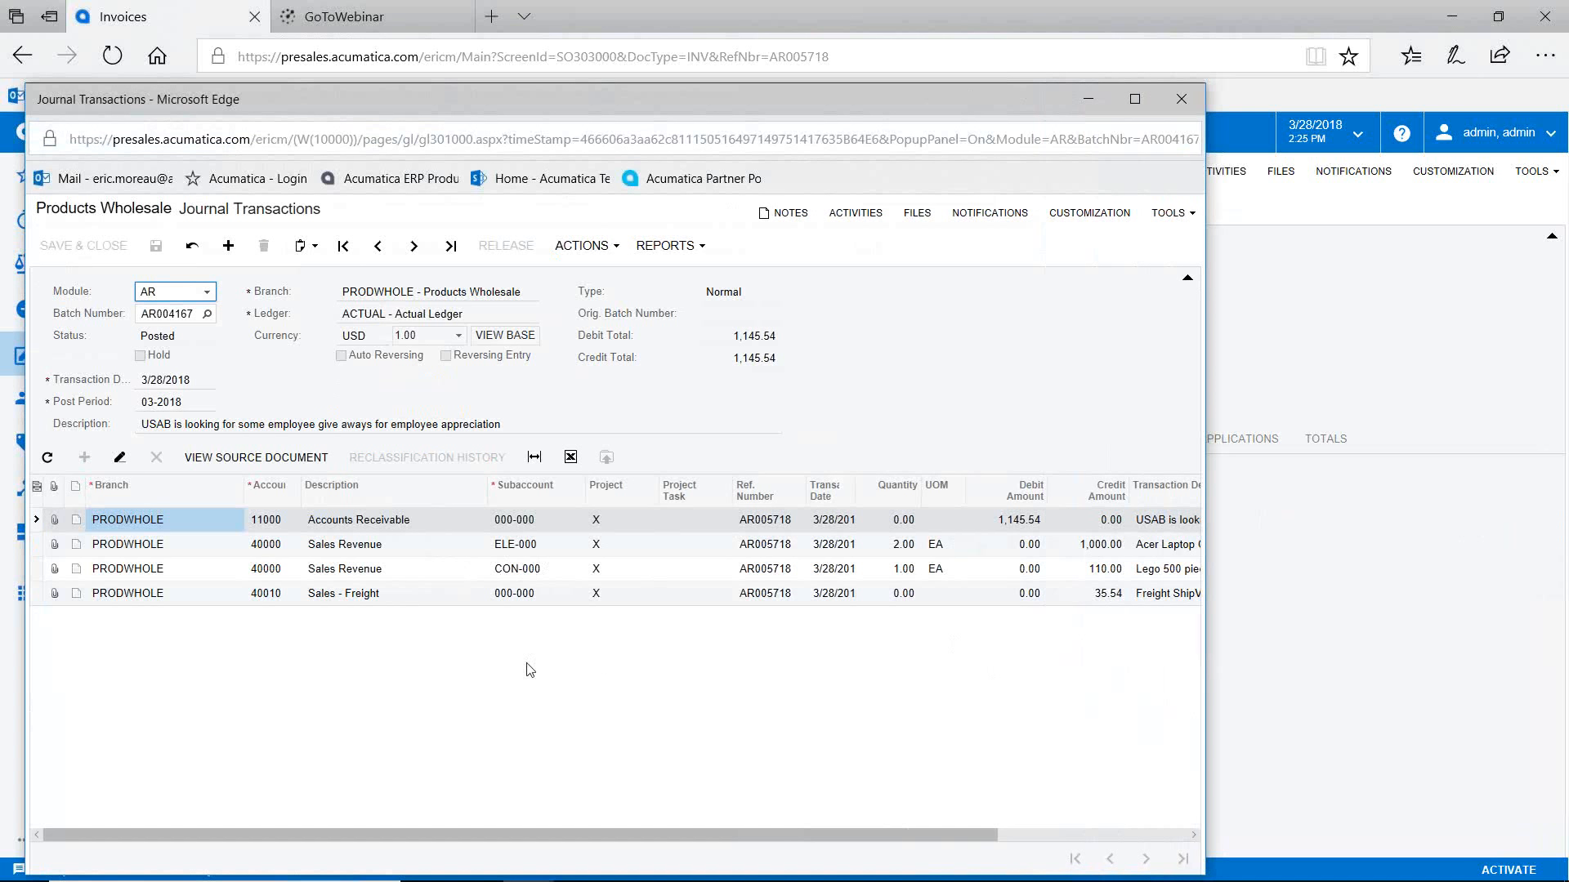
{"action": "left_click_drag", "start_coordinate": [715, 836], "coordinate": [898, 831]}
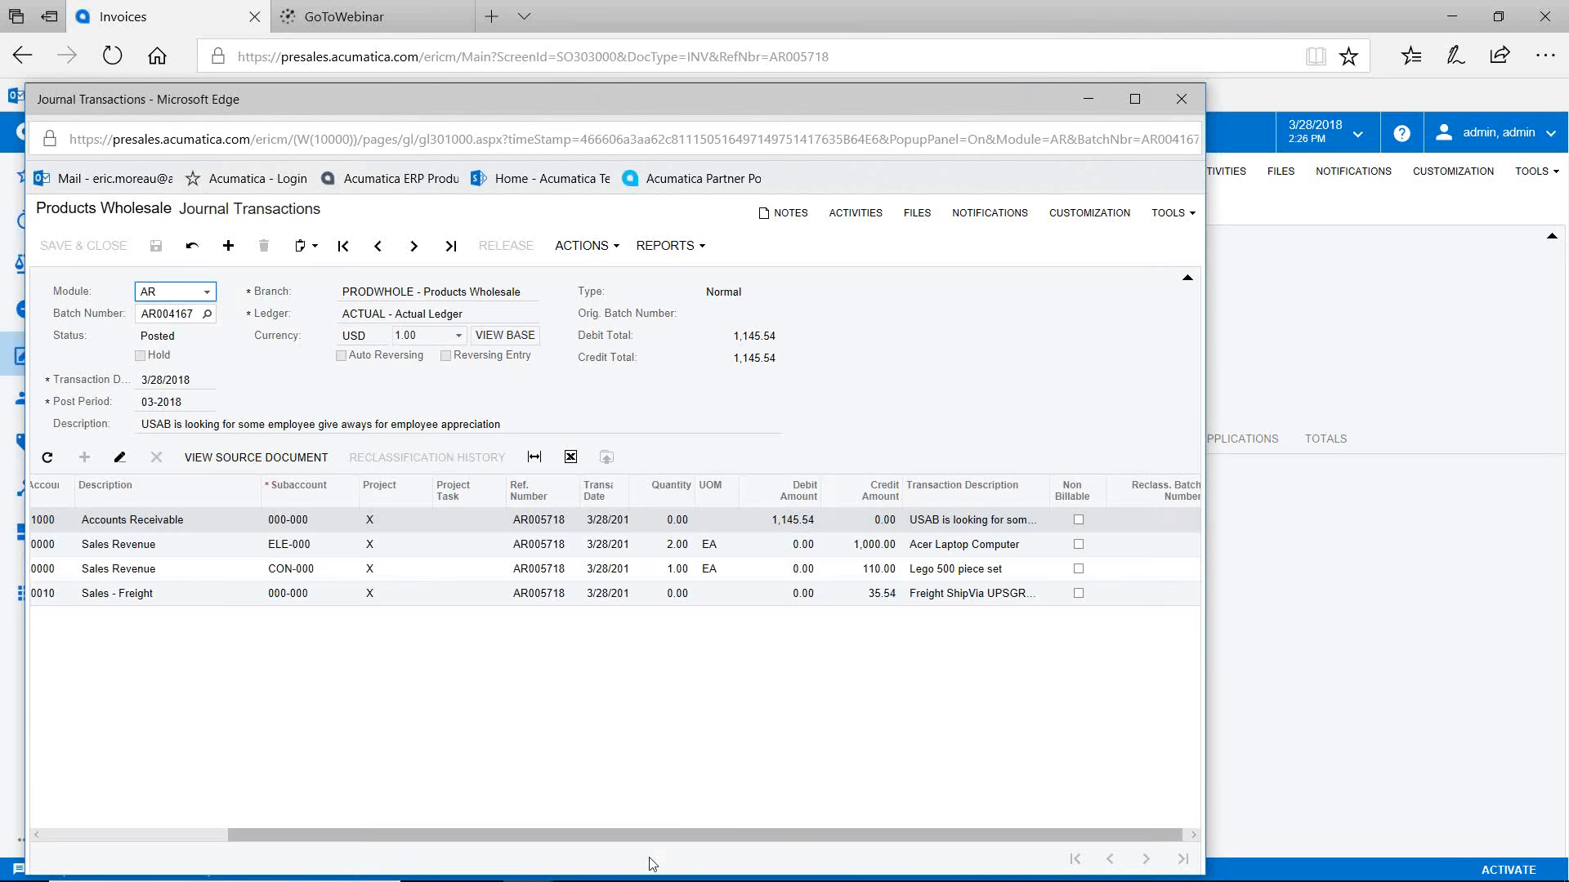
{"action": "left_click_drag", "start_coordinate": [647, 837], "coordinate": [419, 820]}
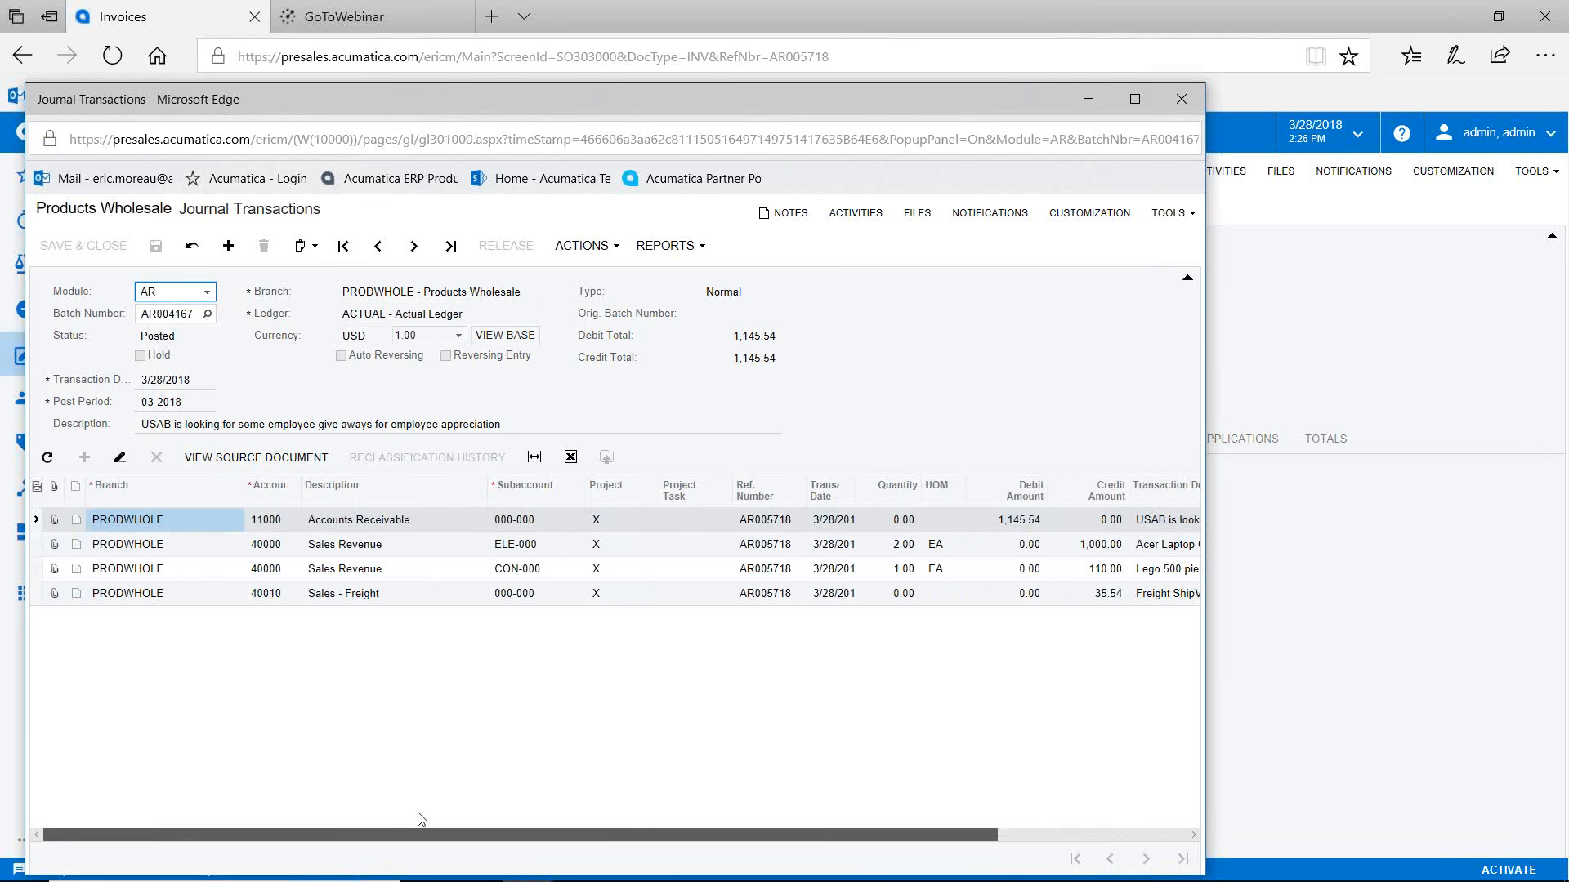
{"action": "left_click", "coordinate": [1180, 99]}
{"action": "left_click", "coordinate": [70, 270]}
Step: Check that inventory batch 00002877 is Posted with balanced 549.85 COGS totals, then show Receivables
{"action": "left_click", "coordinate": [280, 325]}
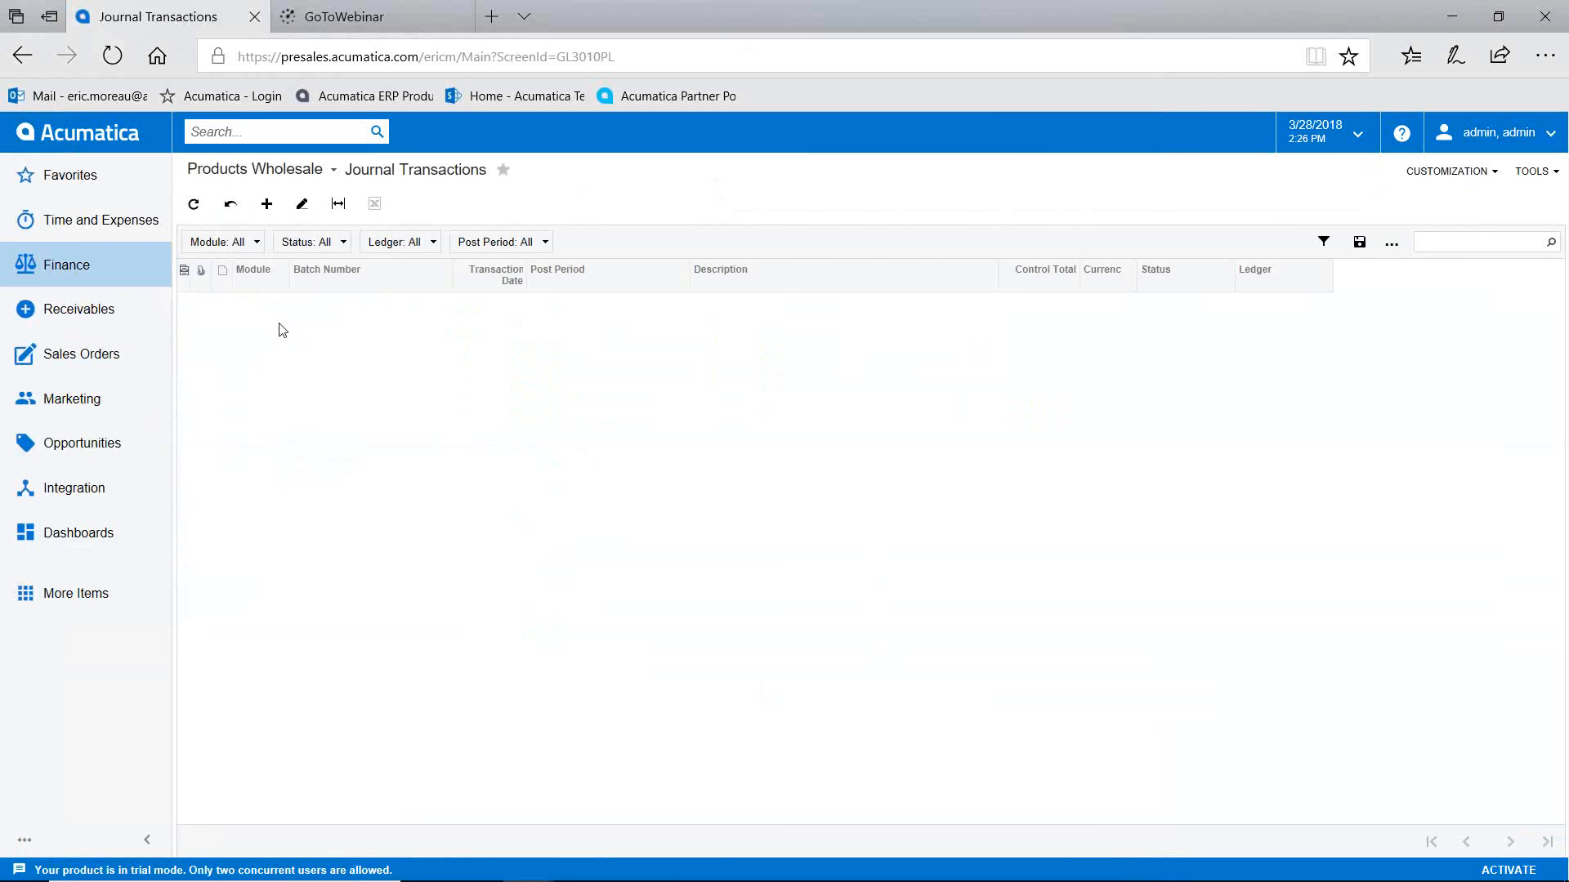
{"action": "left_click", "coordinate": [322, 304]}
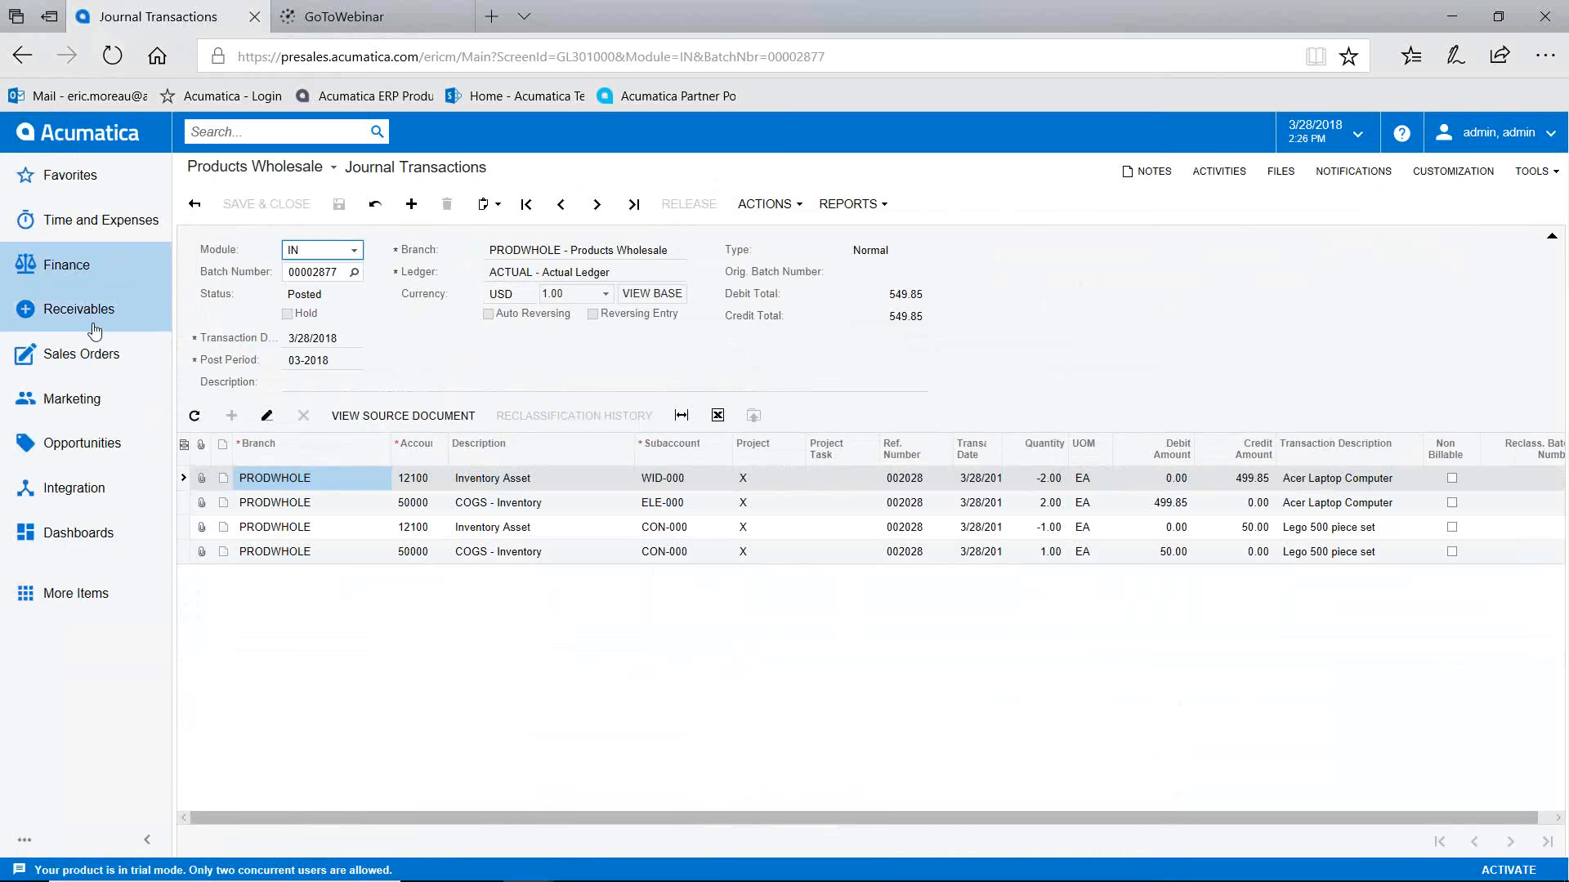
{"action": "double_click", "coordinate": [87, 314]}
{"action": "left_click", "coordinate": [87, 315]}
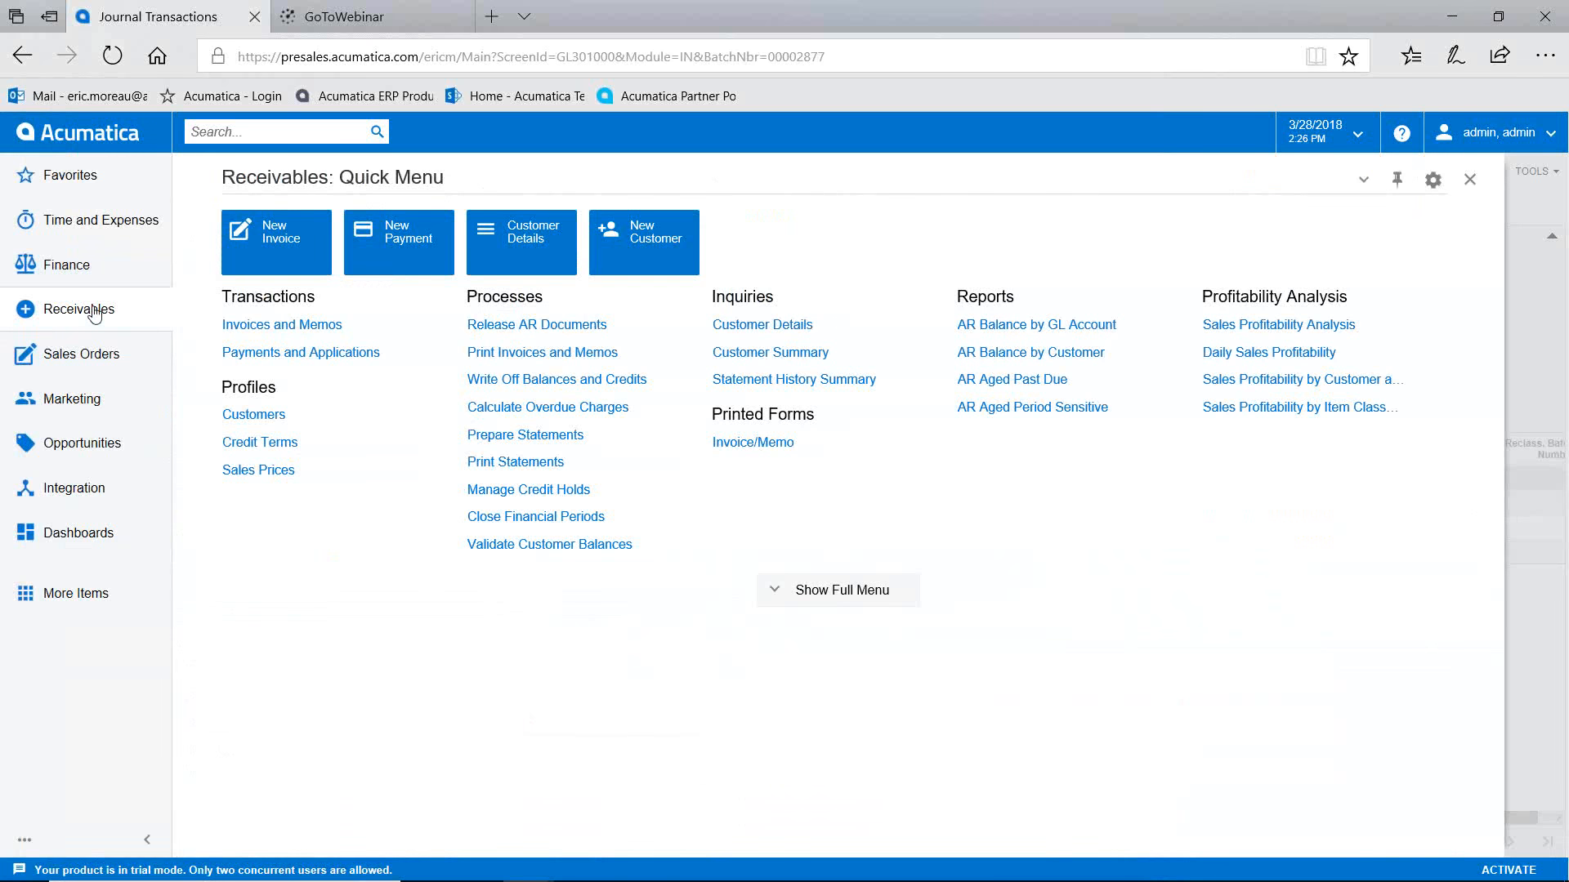
Step: Start a new customer payment with ABARTENDE as the paying customer
{"action": "left_click", "coordinate": [380, 256]}
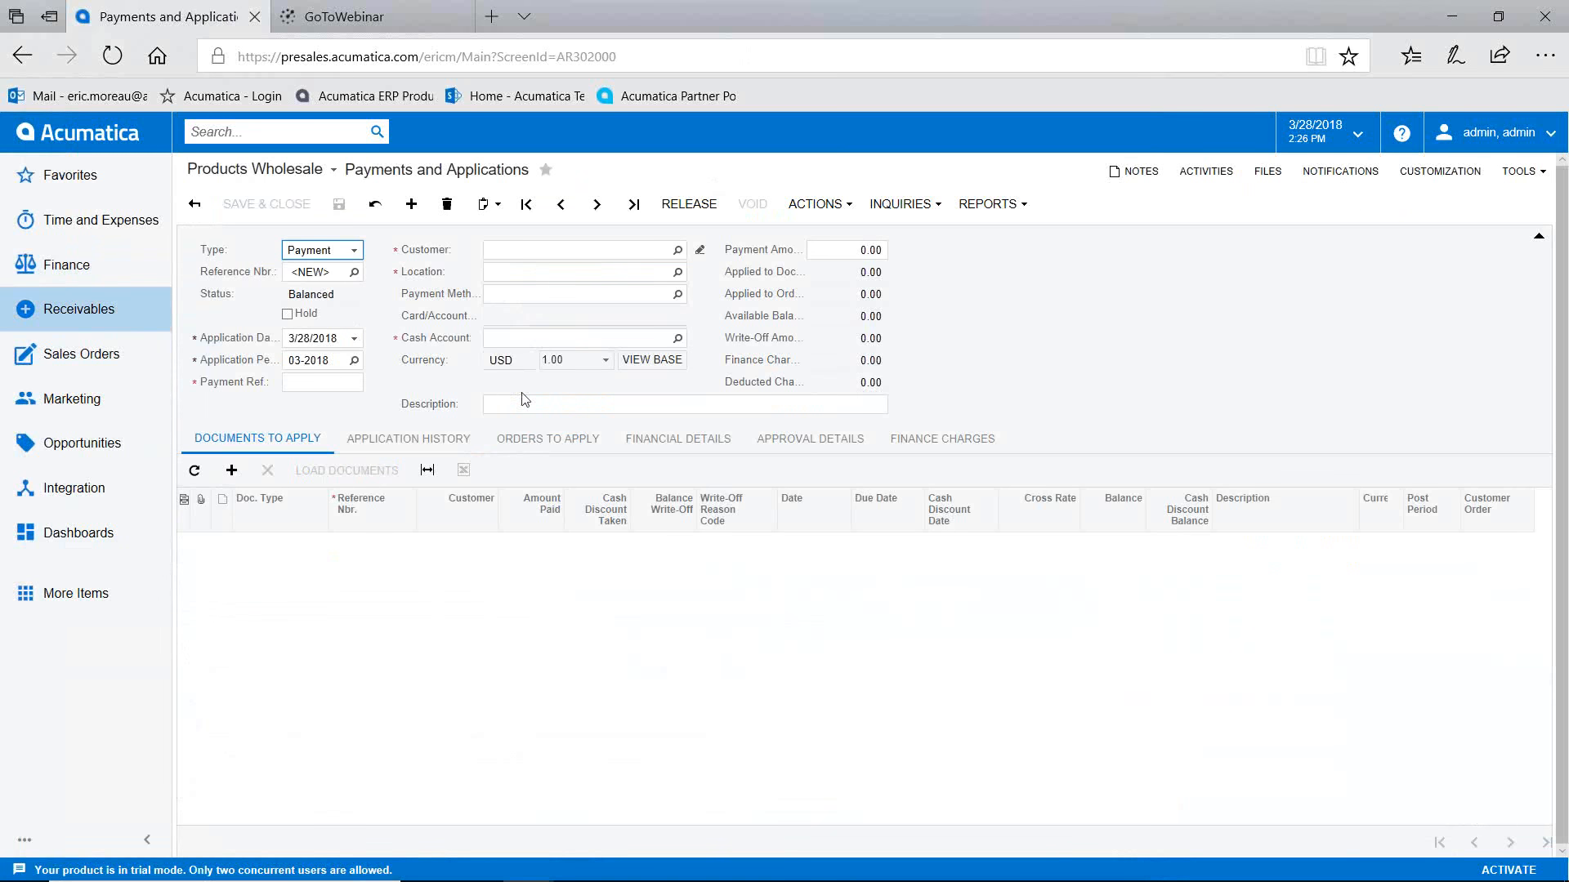
{"action": "left_click", "coordinate": [522, 251]}
{"action": "type", "text": "usa"}
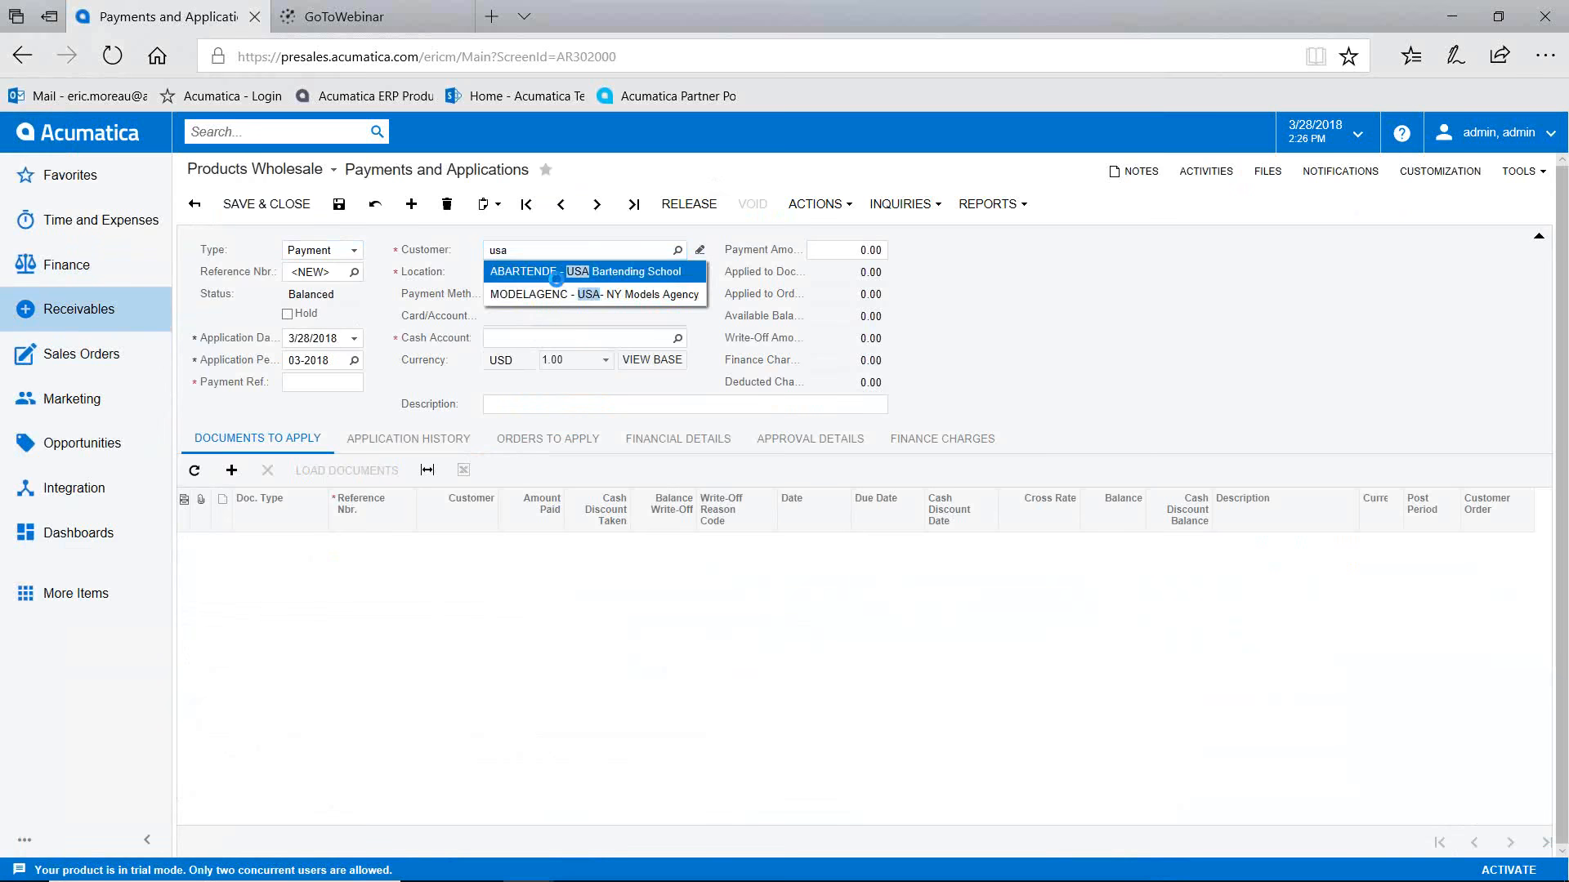
{"action": "left_click", "coordinate": [557, 275]}
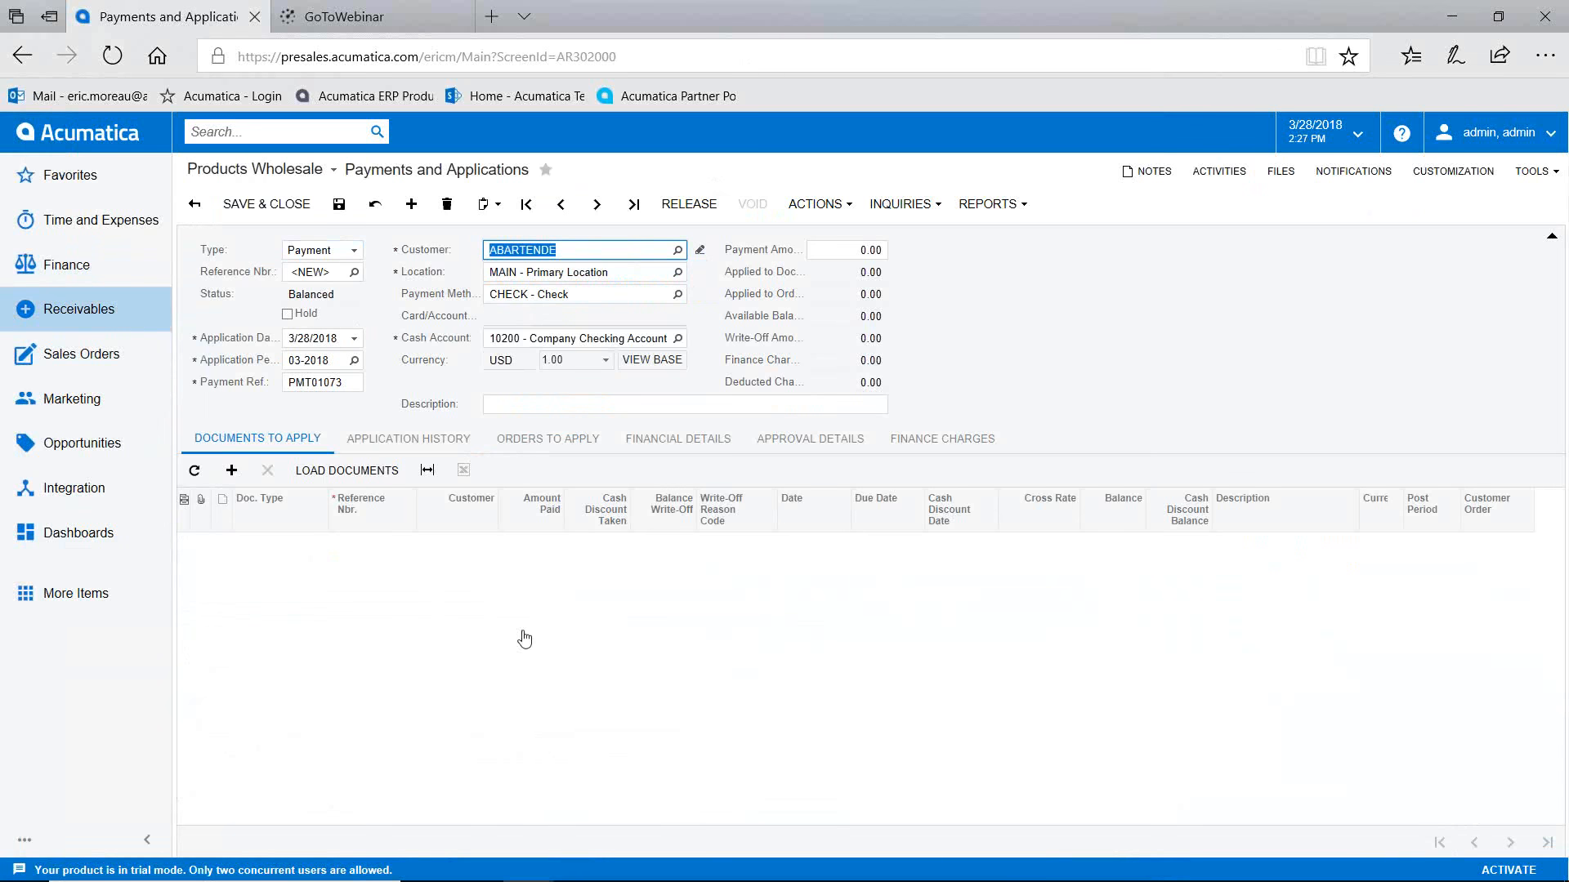
Step: Add a document line applying the payment to invoice AR005718
{"action": "left_click", "coordinate": [841, 249]}
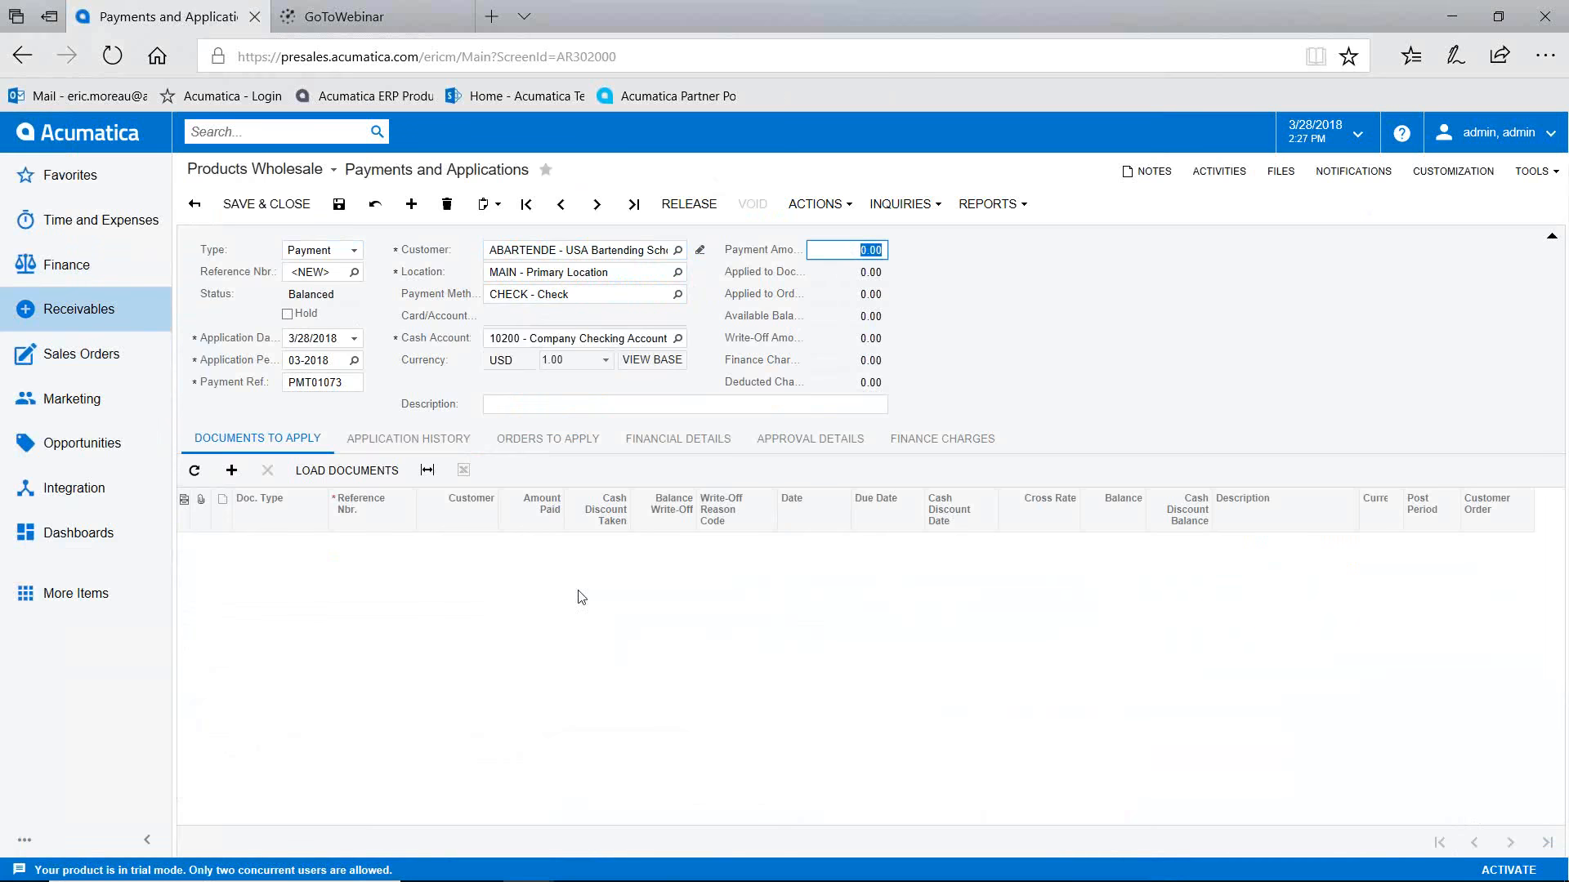
{"action": "left_click", "coordinate": [232, 471]}
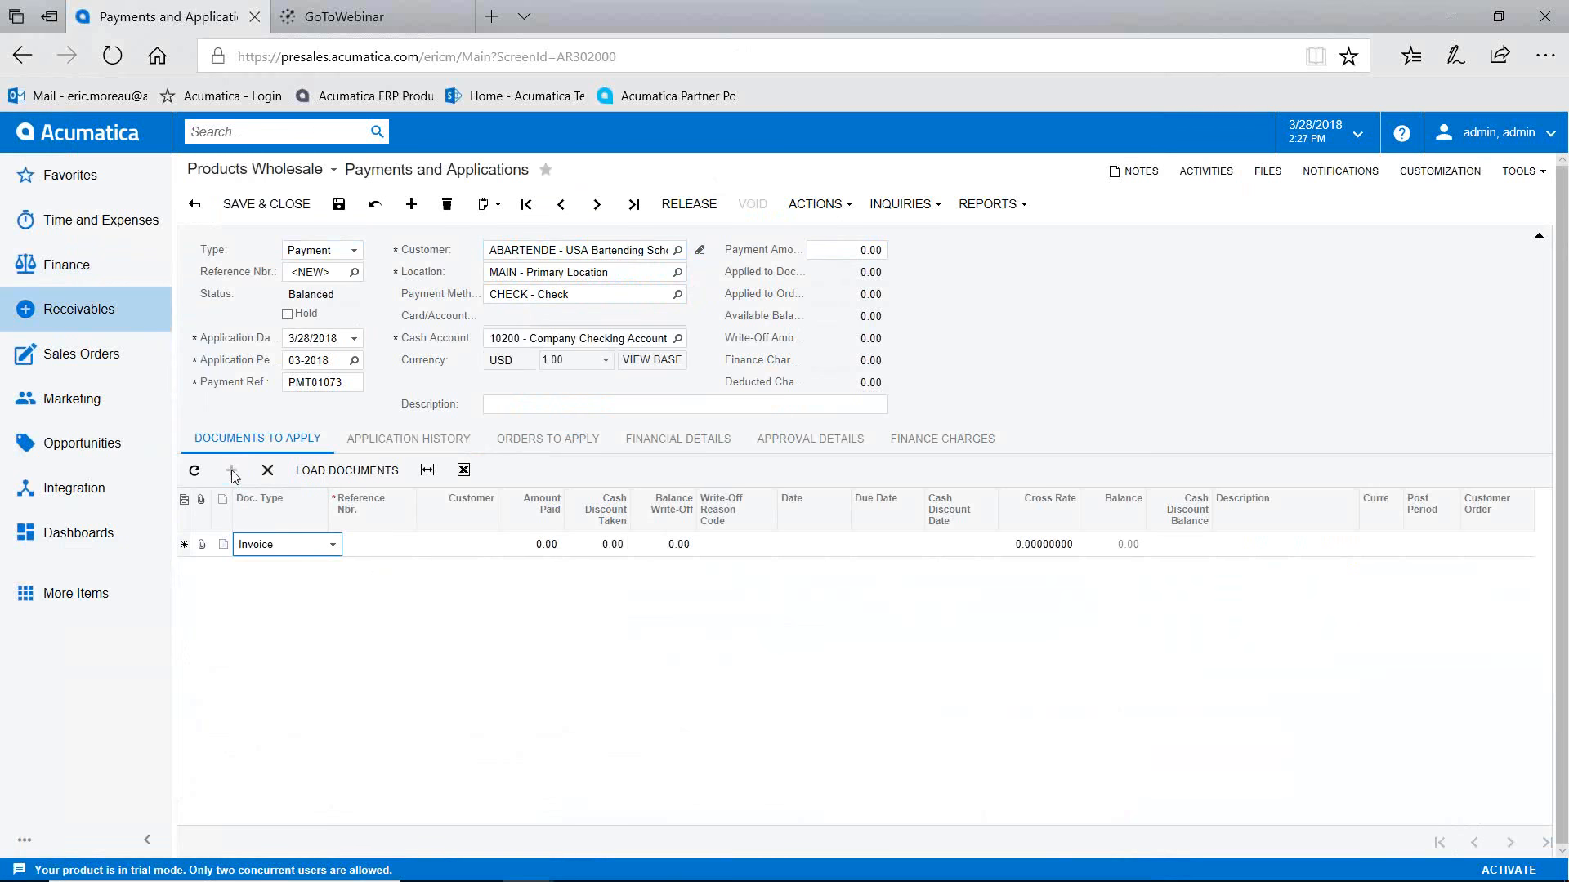
{"action": "left_click", "coordinate": [374, 546]}
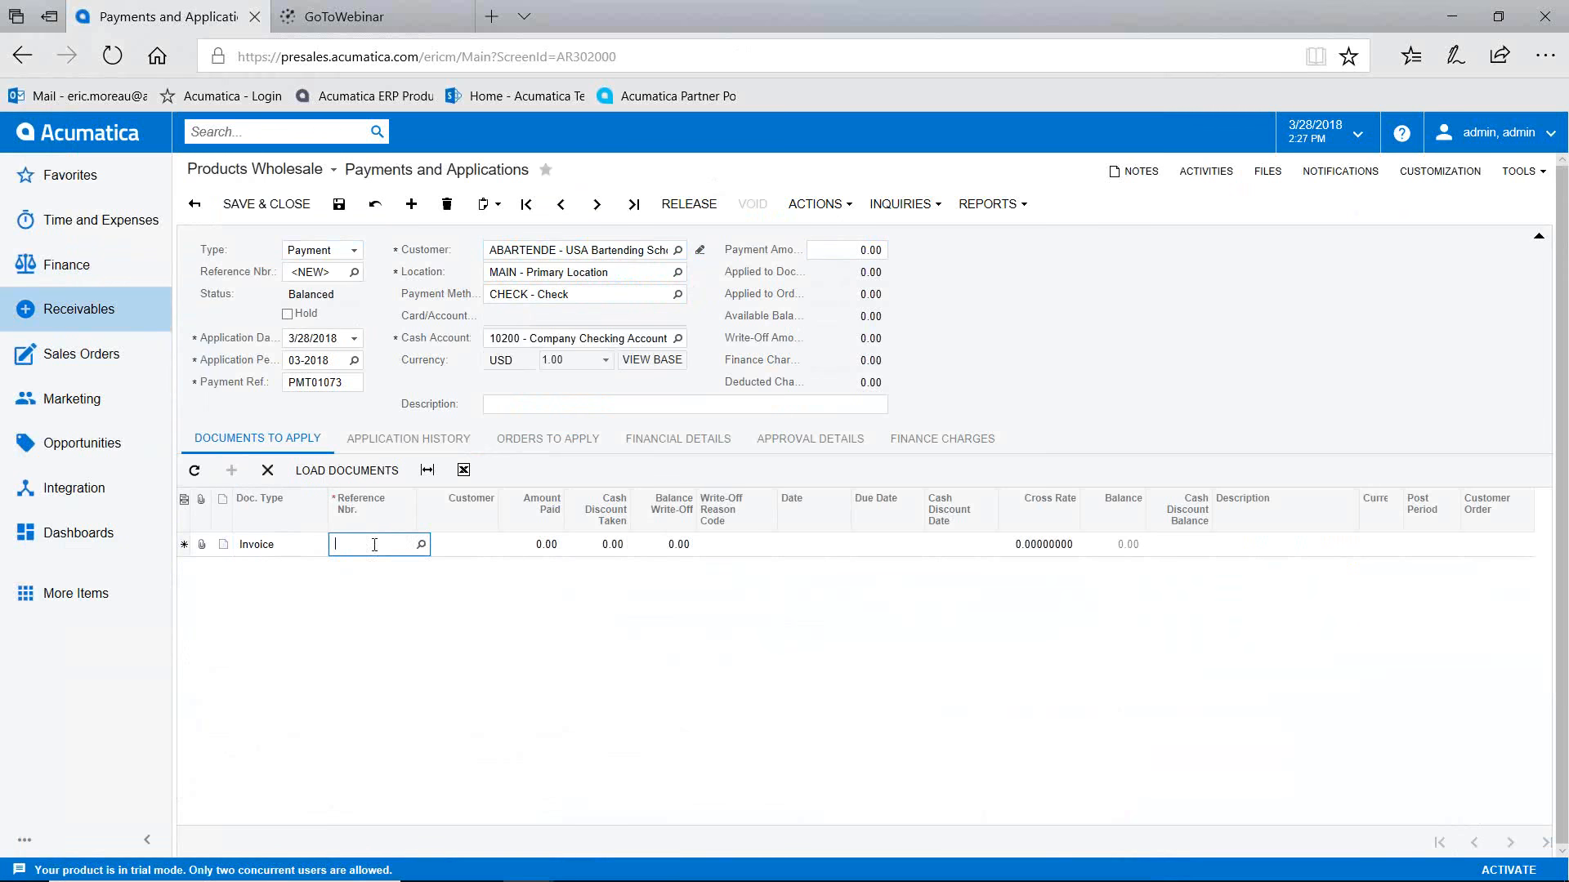
{"action": "left_click", "coordinate": [420, 545]}
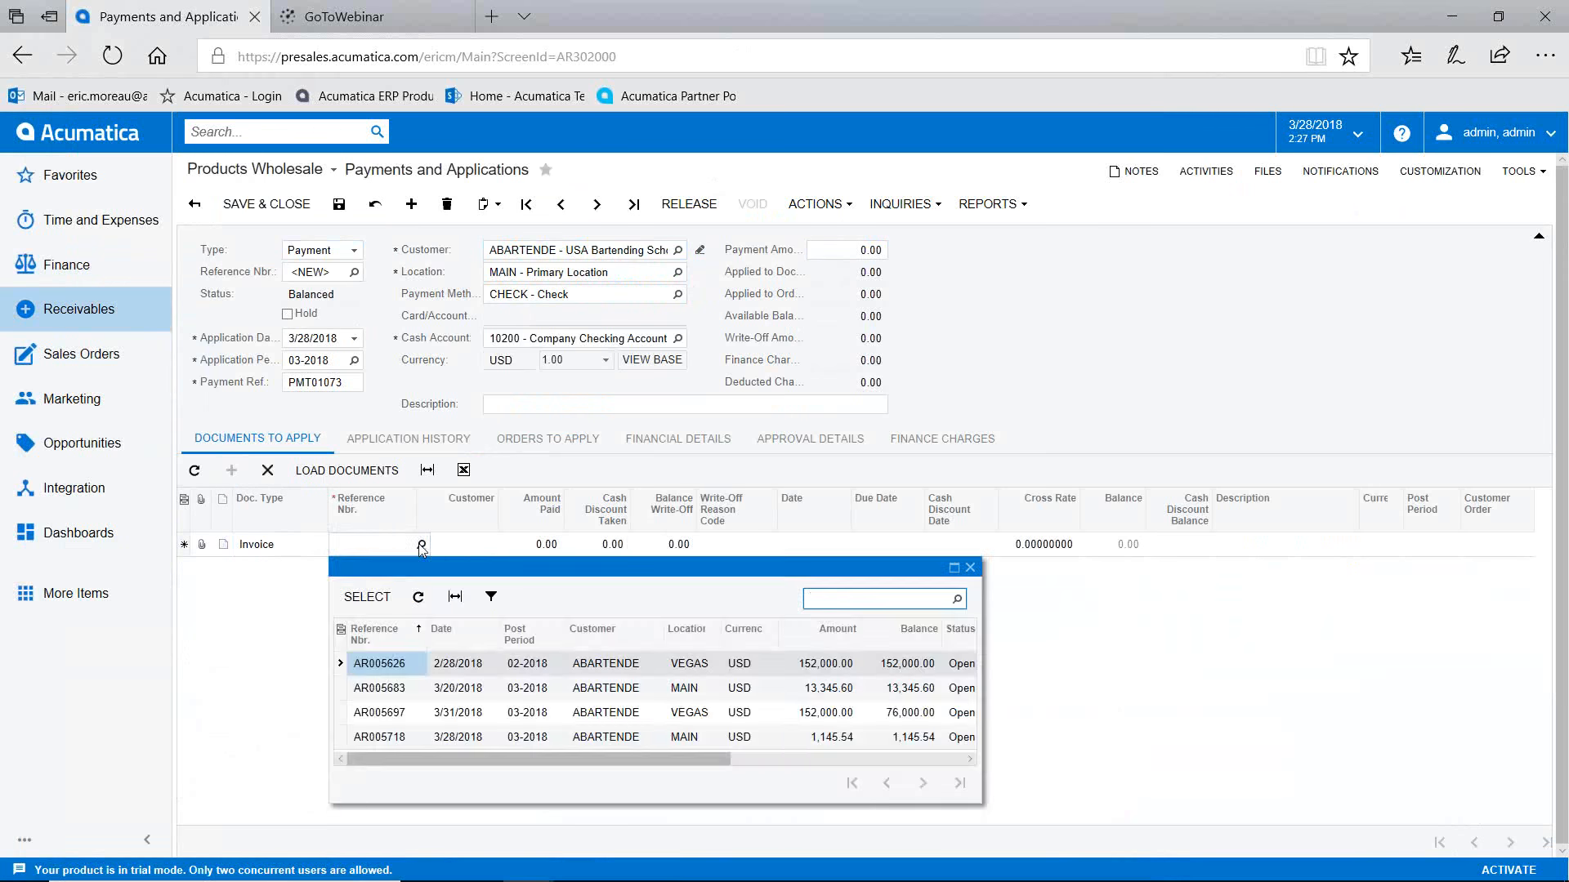
{"action": "left_click", "coordinate": [415, 739]}
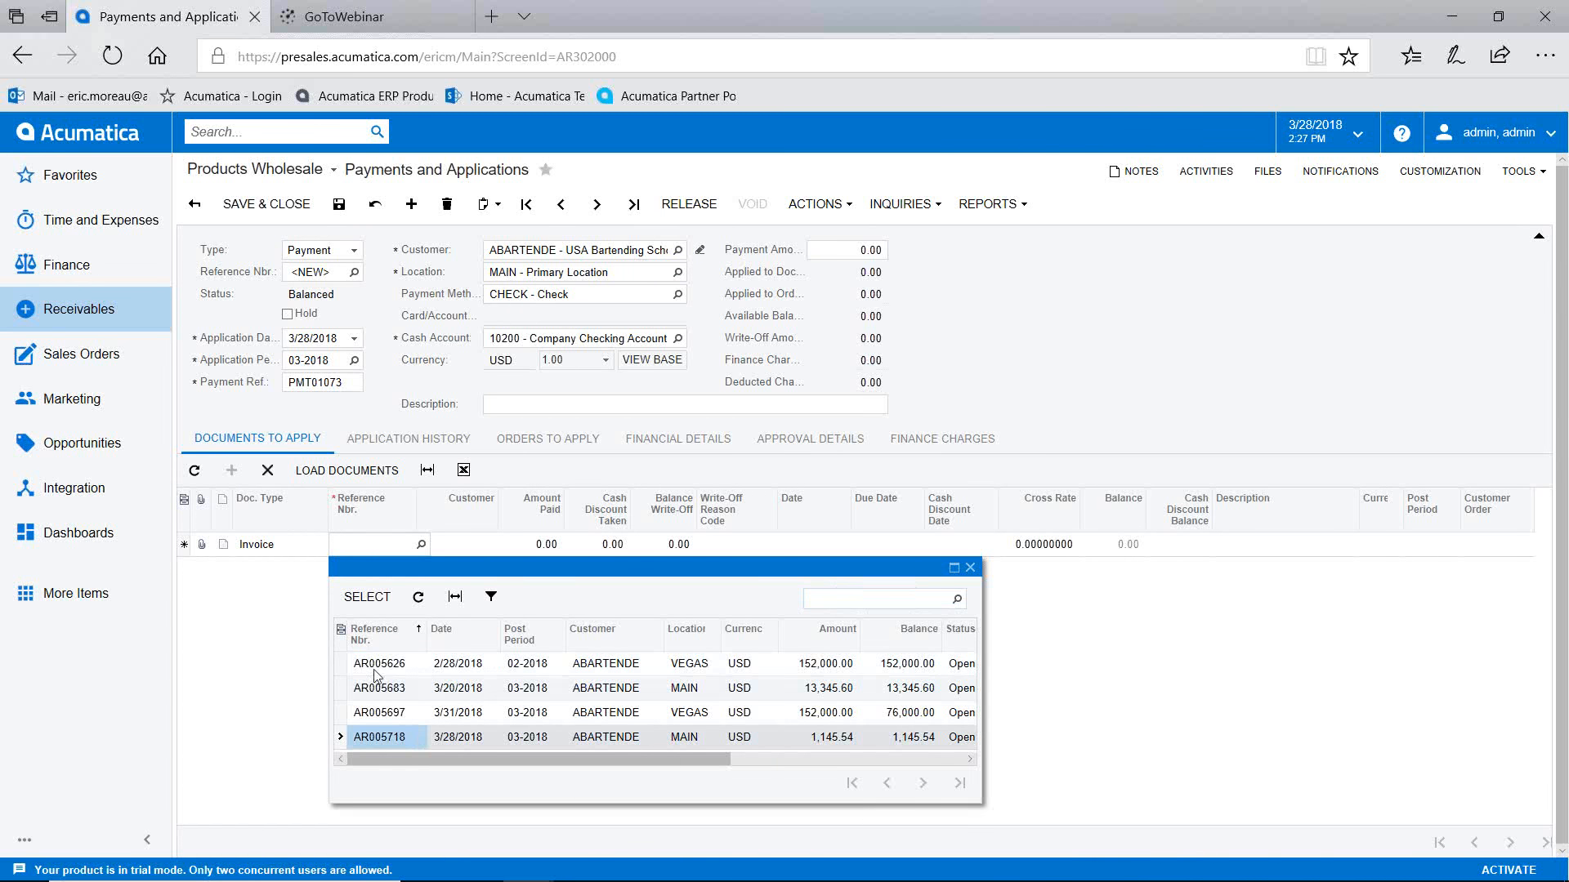
{"action": "left_click", "coordinate": [367, 596]}
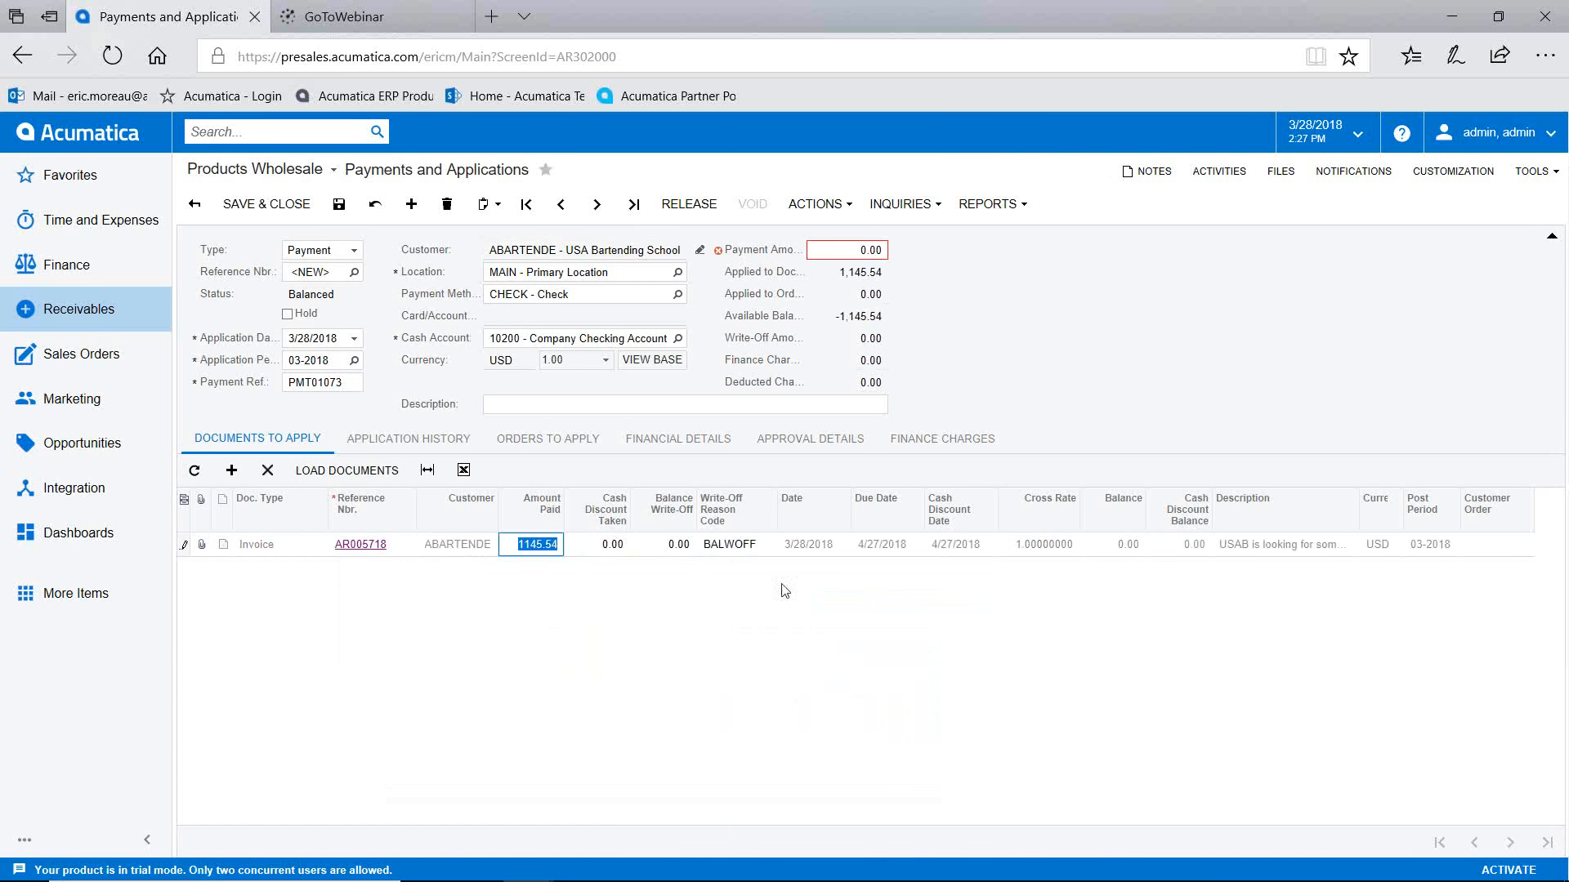
Step: Enter a payment amount of 1,145.54 and release payment 001351
{"action": "left_click", "coordinate": [850, 250]}
{"action": "type", "text": "1,1"}
{"action": "type", "text": "45.54"}
{"action": "left_click", "coordinate": [954, 252]}
{"action": "left_click", "coordinate": [689, 203]}
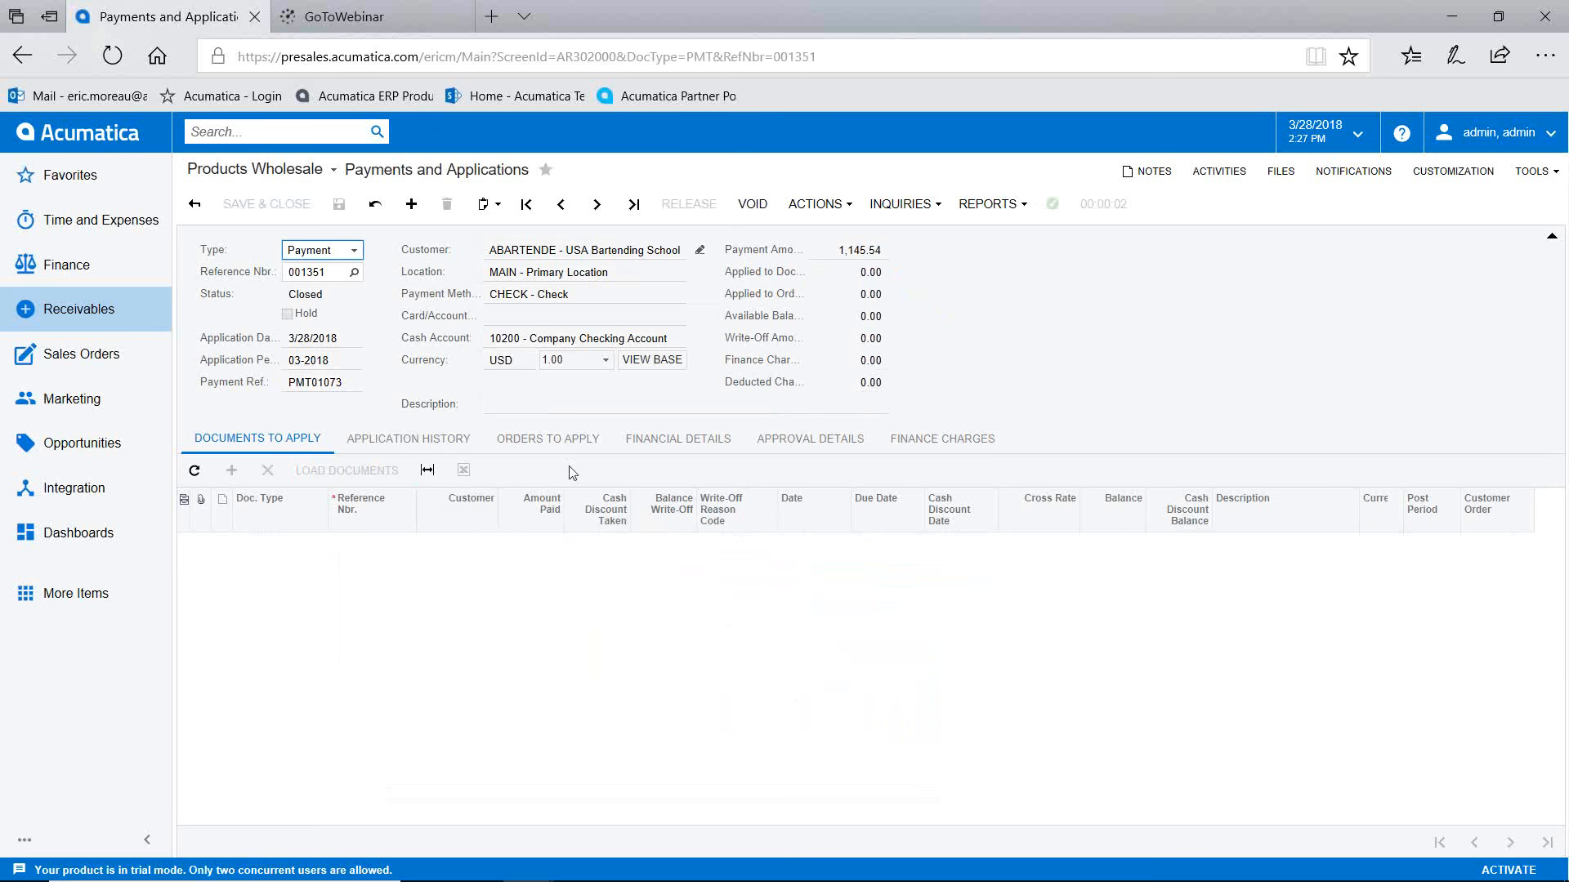
Step: Inspect GL batch AR004168's balanced 1,145.54 checking debit and receivables credit, then go back to Sales Operations
{"action": "left_click", "coordinate": [677, 445]}
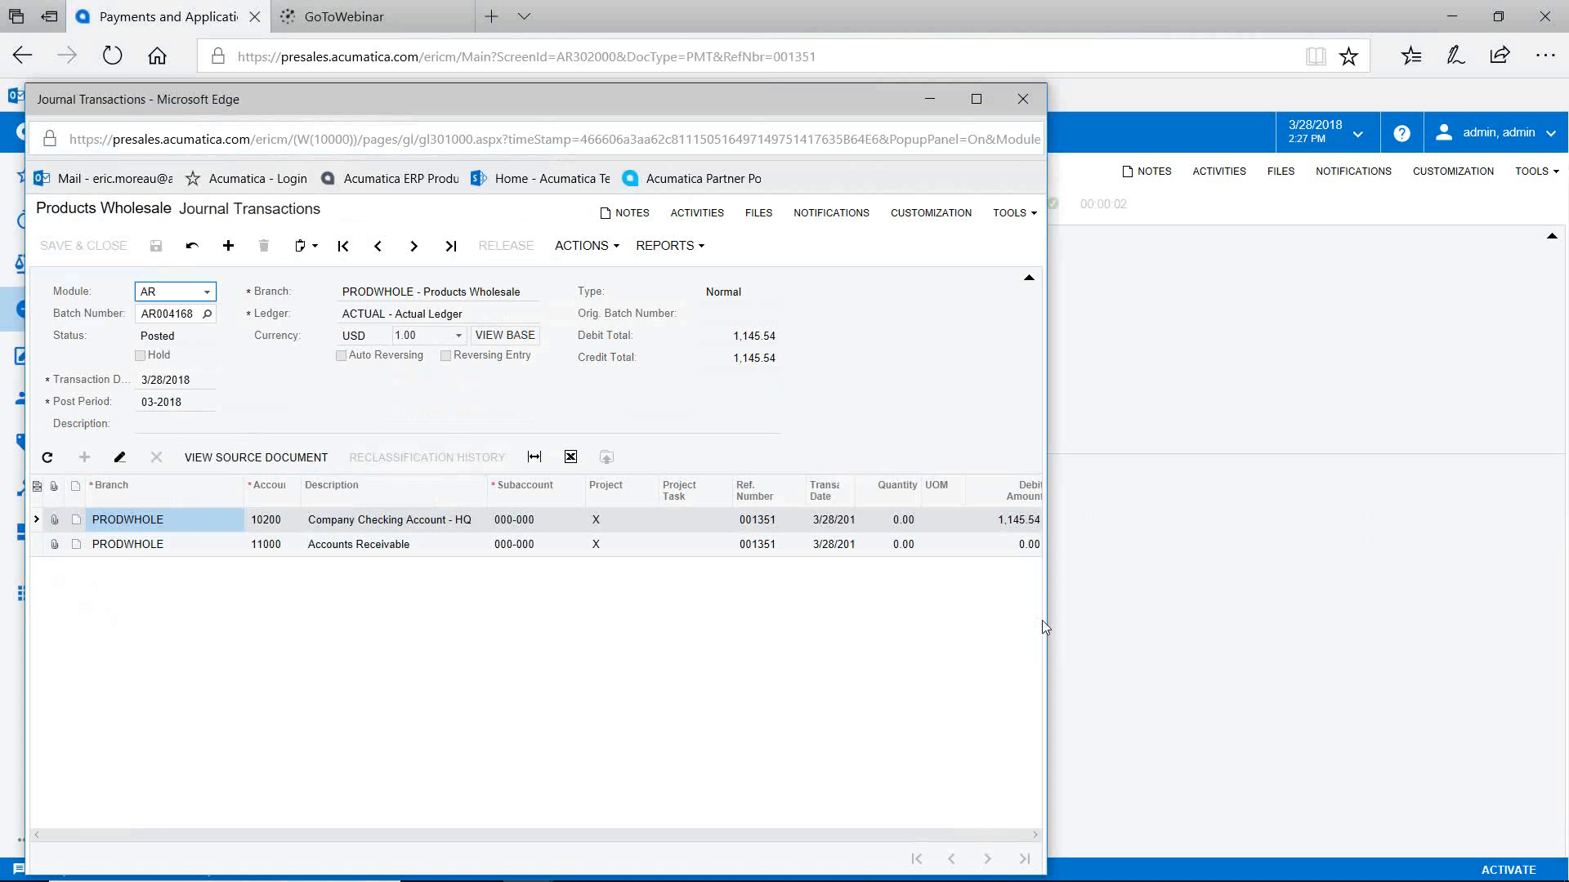
{"action": "left_click_drag", "start_coordinate": [1047, 628], "coordinate": [1194, 645]}
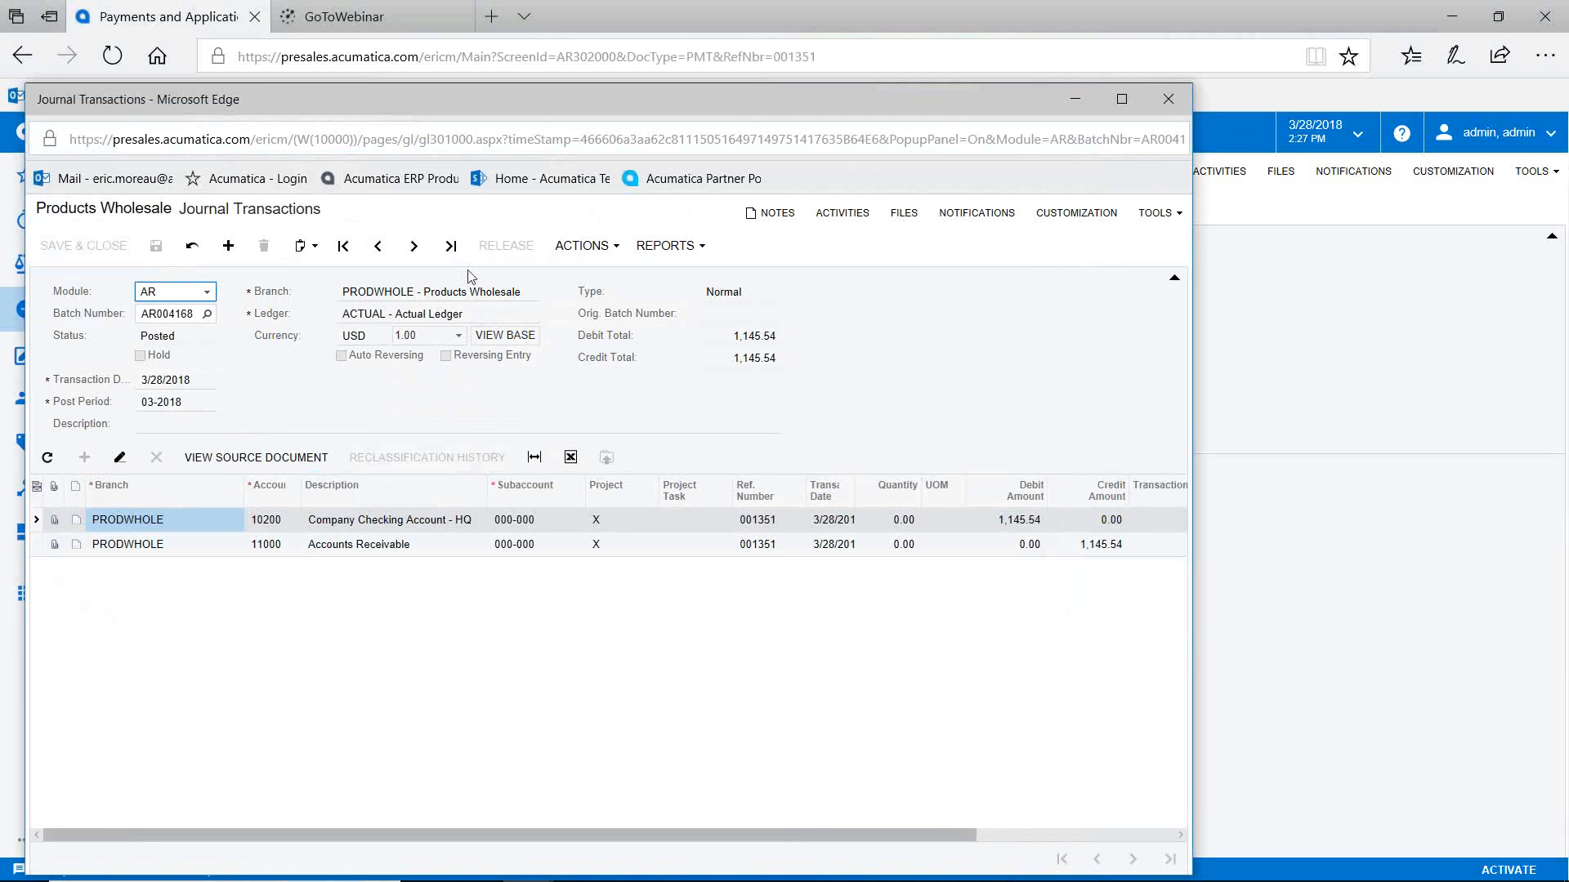
{"action": "left_click", "coordinate": [1168, 98]}
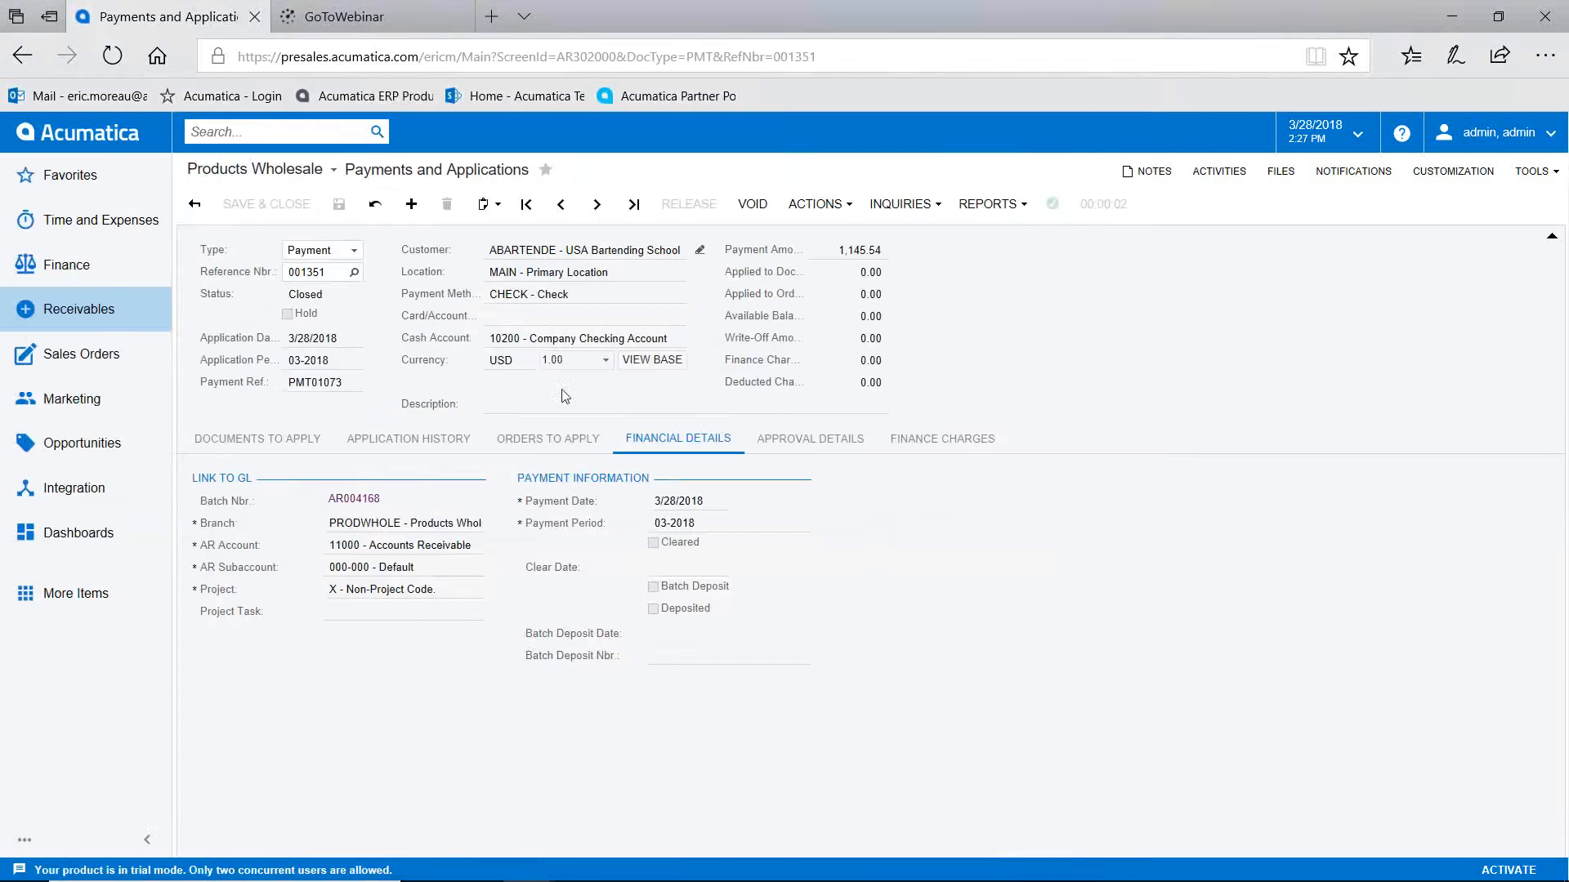
{"action": "left_click", "coordinate": [102, 135]}
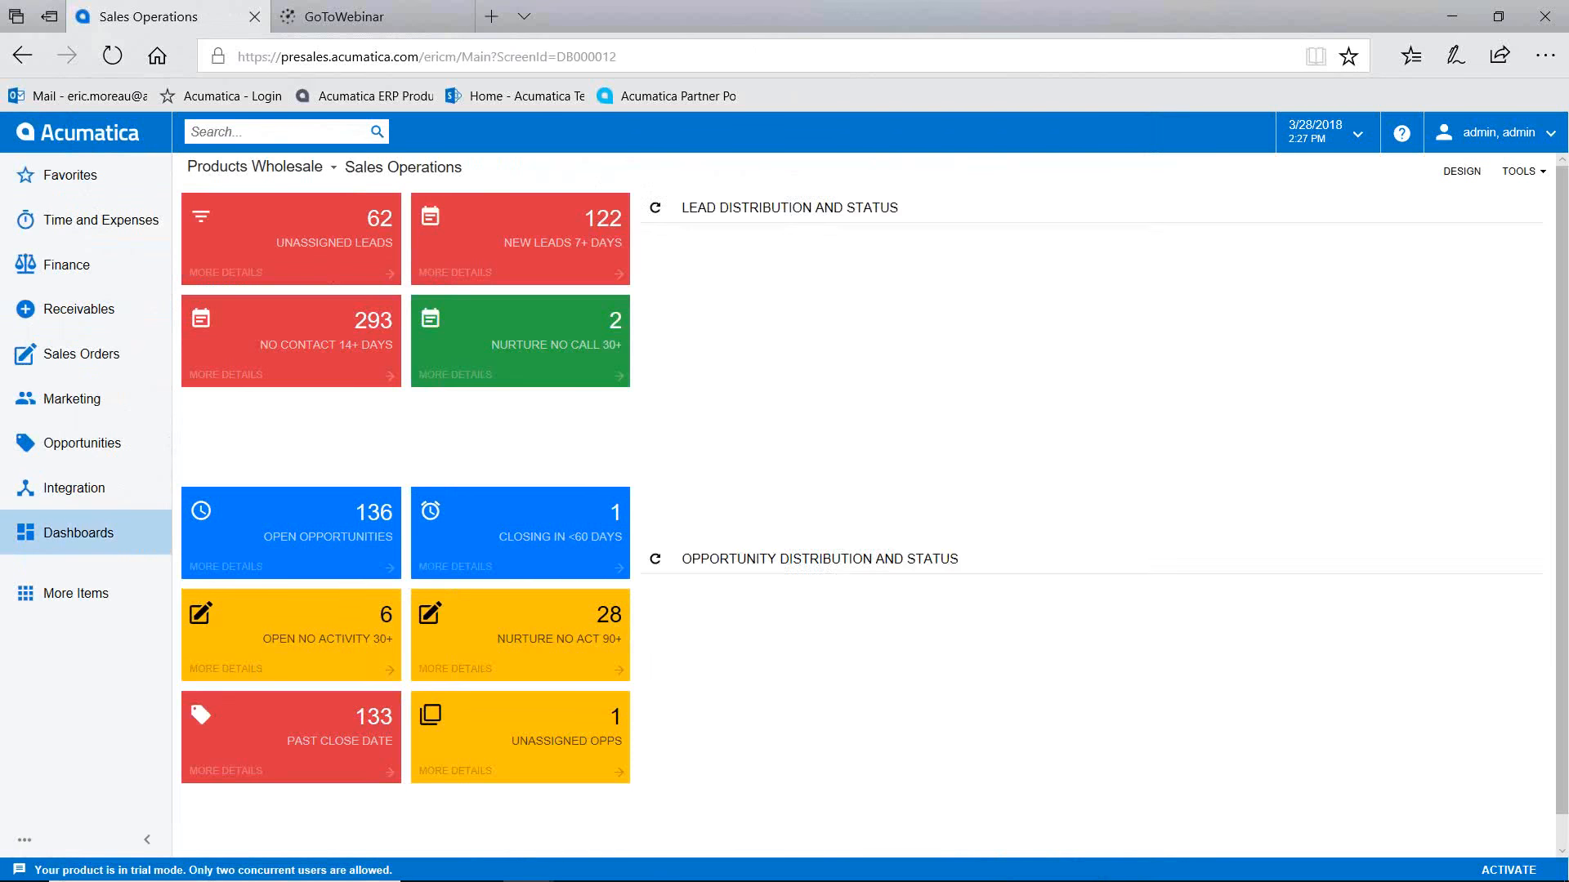
Step: Drag the PowerPoint window showing the Lead-to-Cash Work Flow slide back over the browser
{"action": "left_click_drag", "start_coordinate": [1568, 359], "coordinate": [840, 75]}
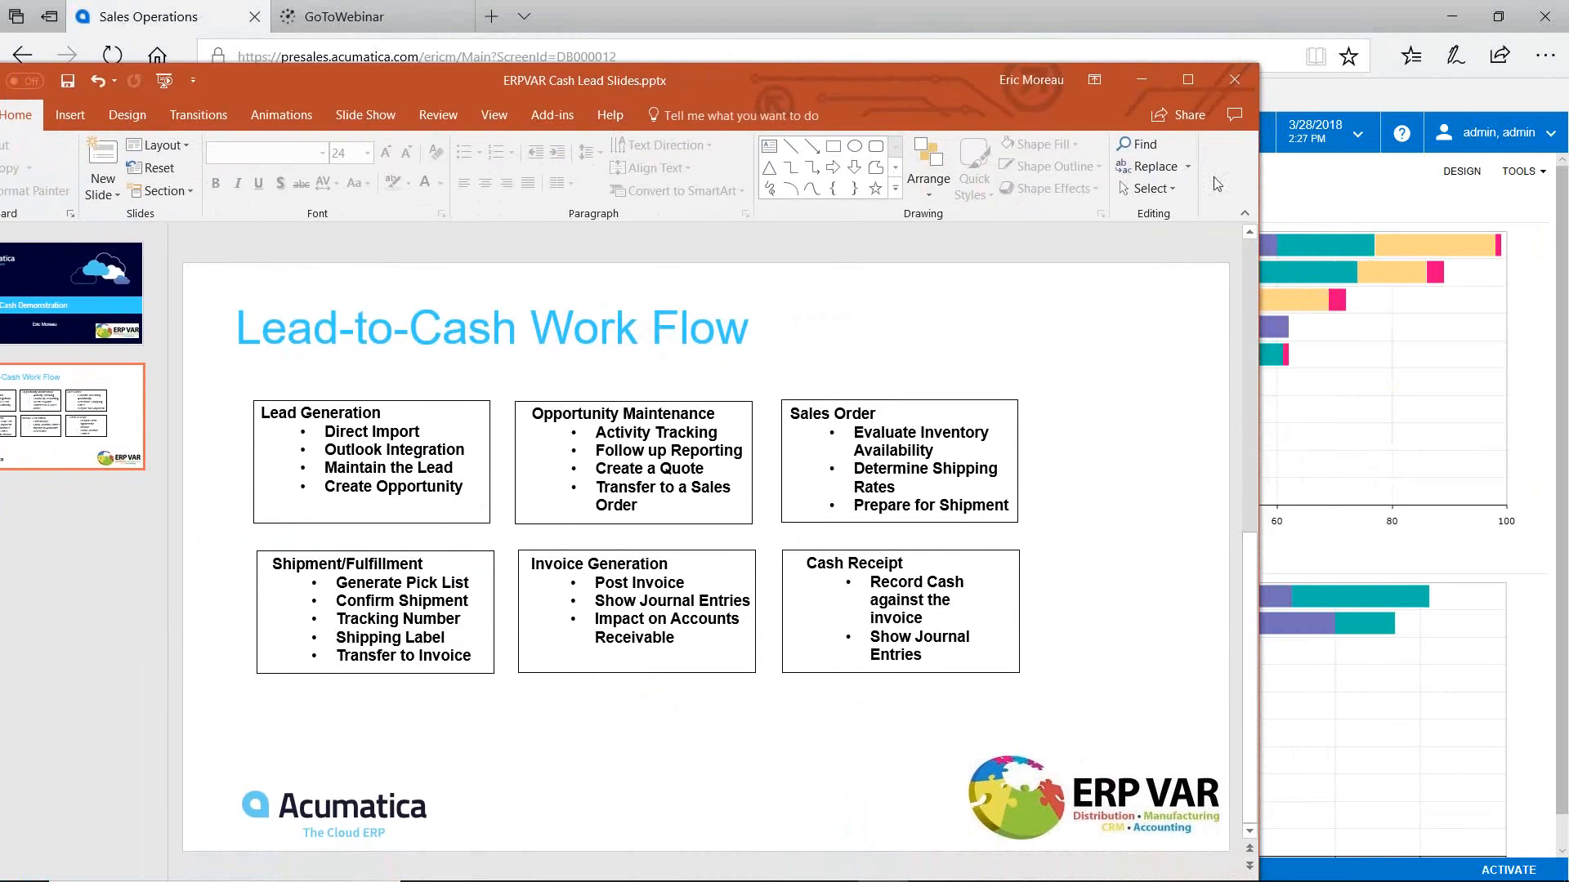